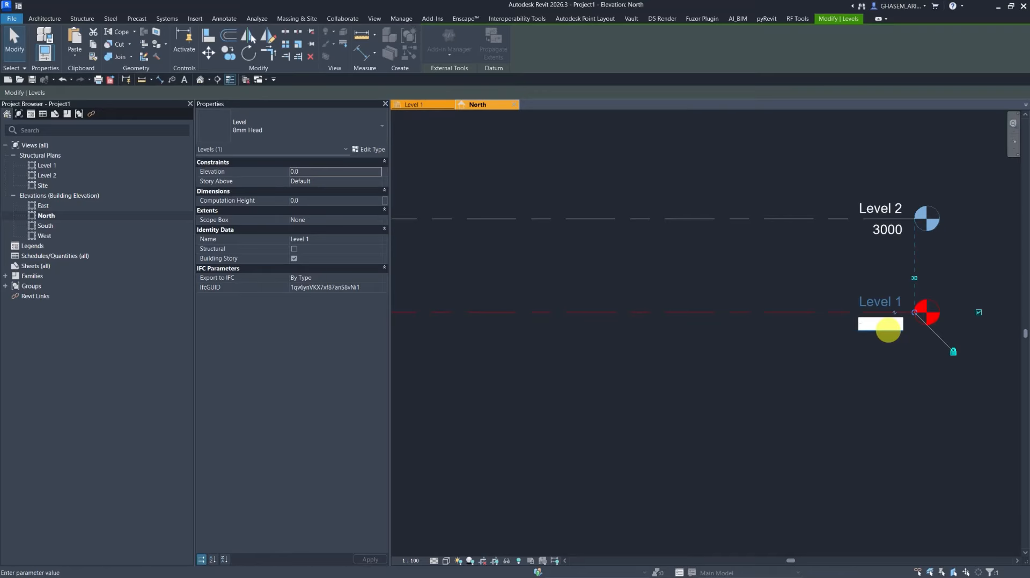
# Set Level 1's elevation to -900.
pyautogui.moveTo(875, 324); pyautogui.dragTo(804, 324)
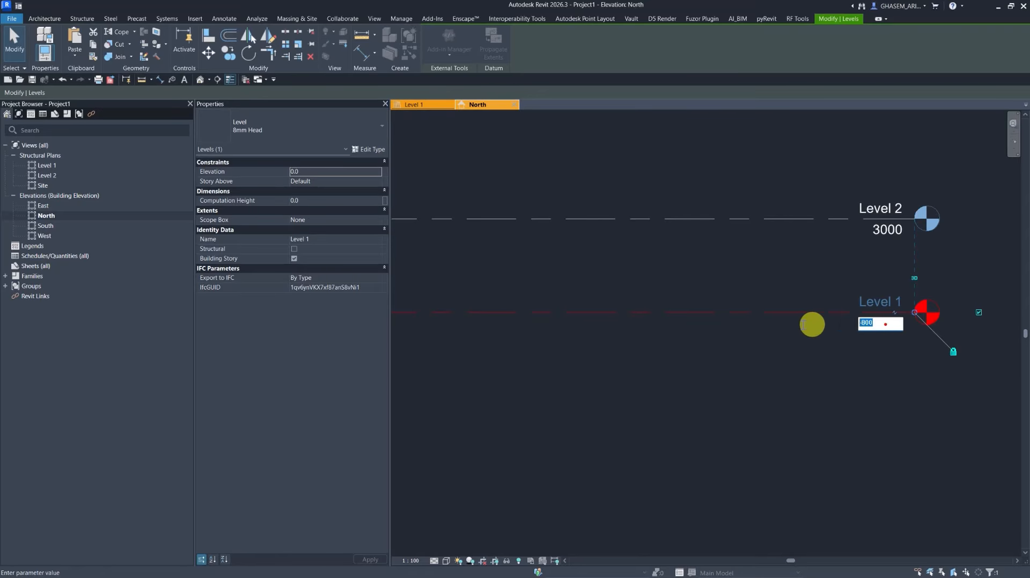
pyautogui.write('-900')
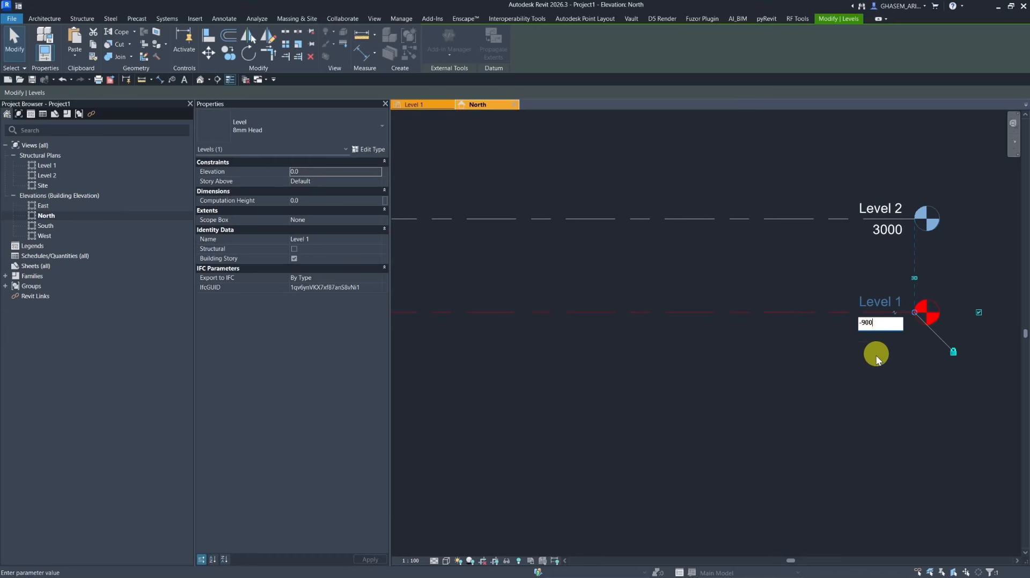
pyautogui.press('Return')
# Set Level 2's elevation to -800.
pyautogui.click(841, 221)
pyautogui.click(883, 234)
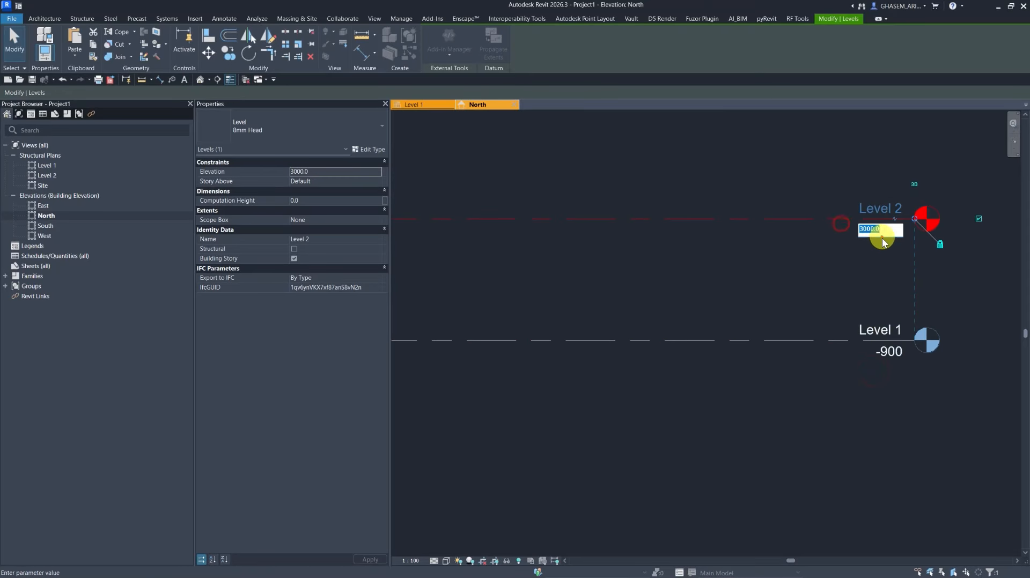
pyautogui.write('-800')
pyautogui.click(807, 293)
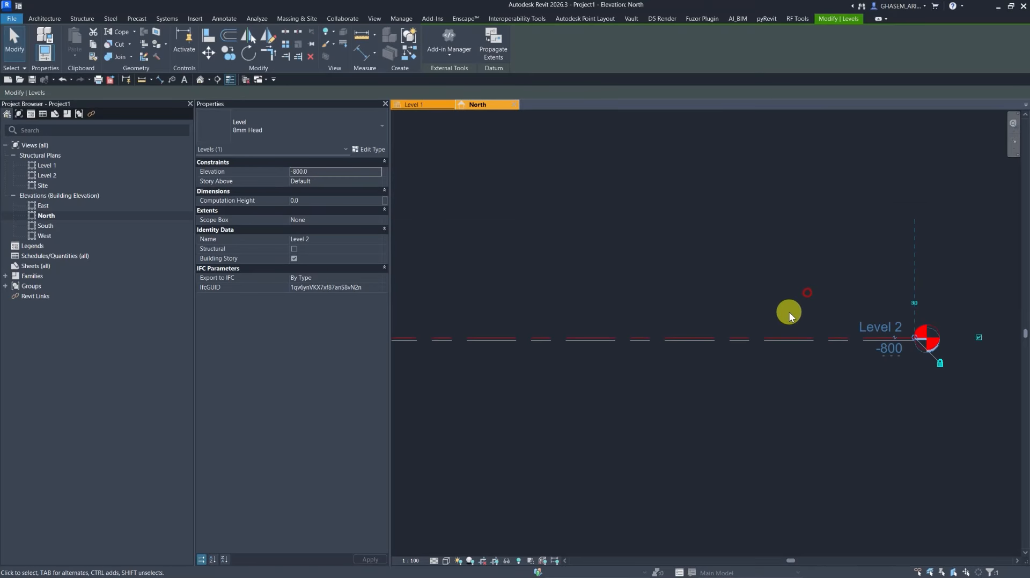
# Start the Level tool, creating only structural plan views for new levels.
pyautogui.click(757, 301)
pyautogui.moveTo(737, 293); pyautogui.dragTo(744, 322, button='middle')
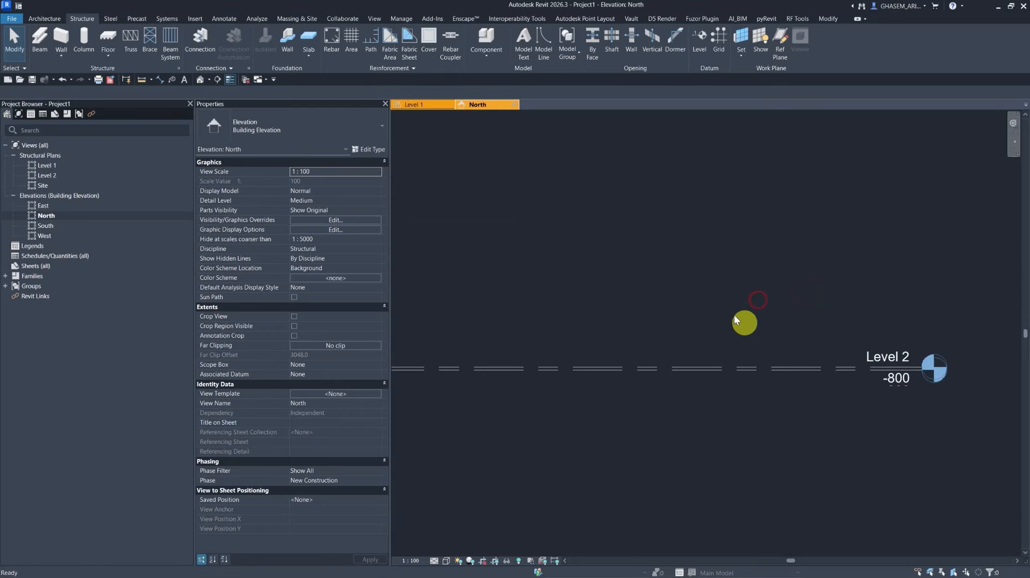
pyautogui.click(699, 42)
pyautogui.click(436, 41)
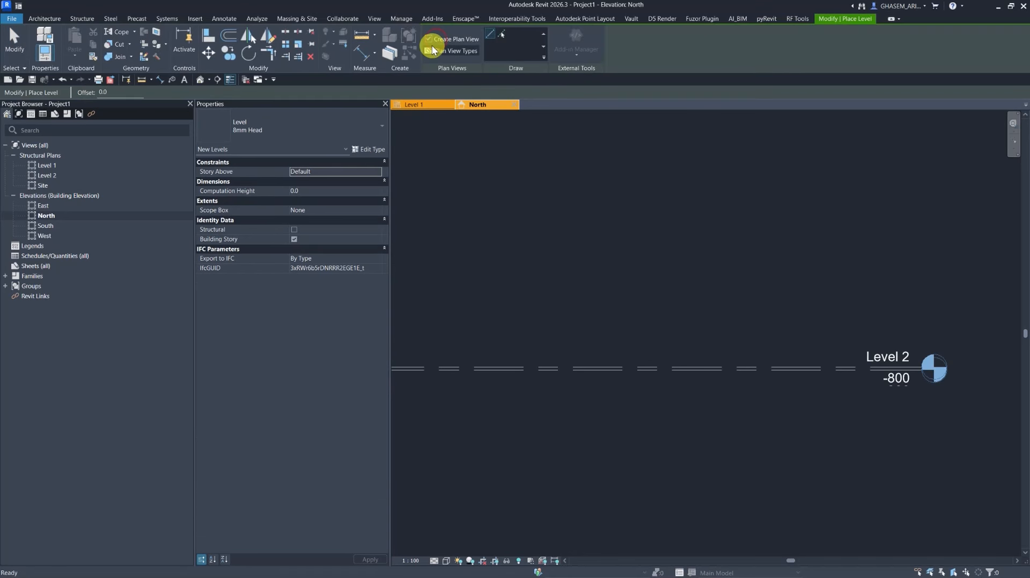
pyautogui.click(460, 52)
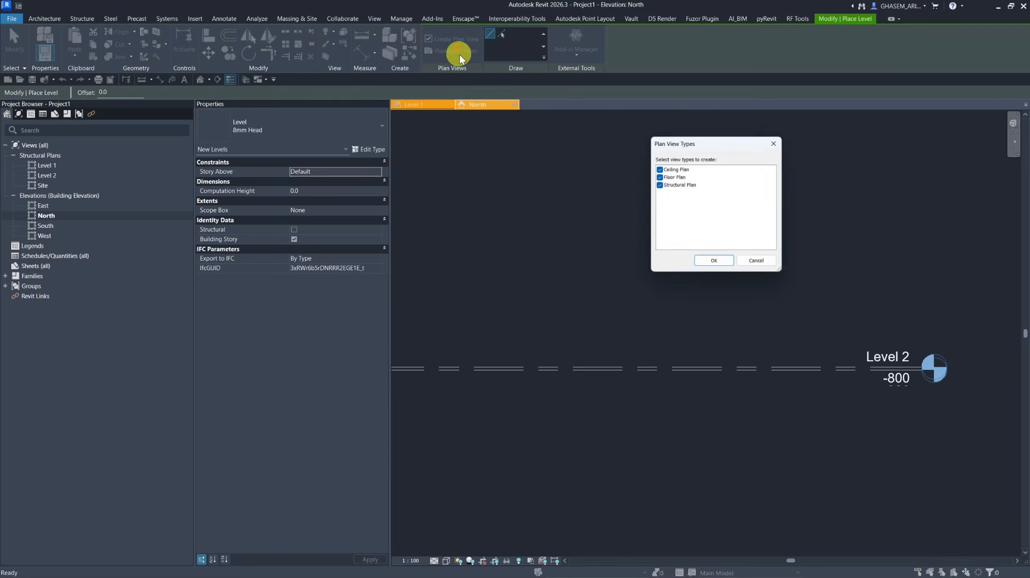
pyautogui.click(659, 176)
pyautogui.click(659, 168)
pyautogui.click(715, 264)
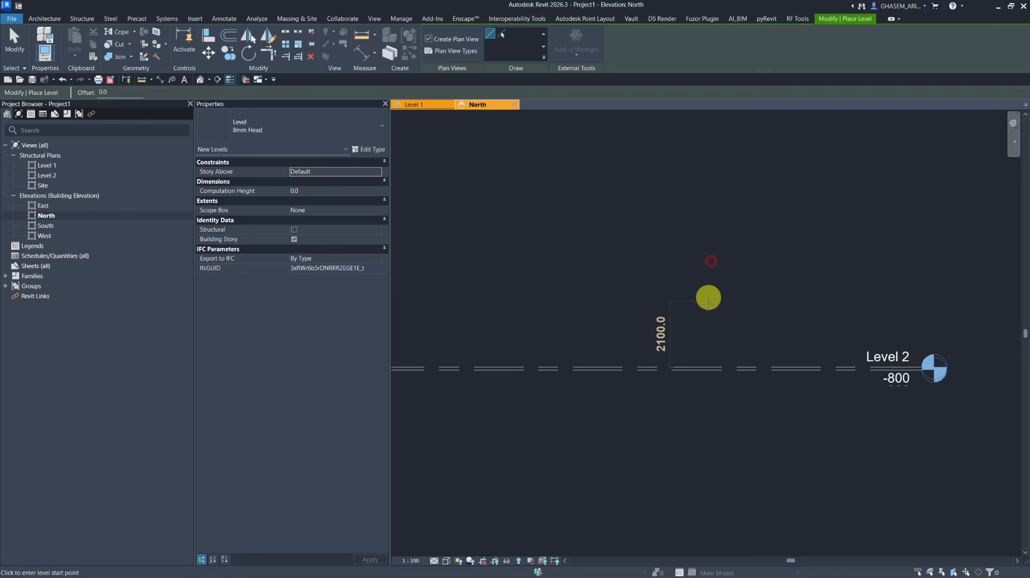
# Draw a new level, Level 3, and set its elevation to 0.
pyautogui.click(582, 294)
pyautogui.click(896, 302)
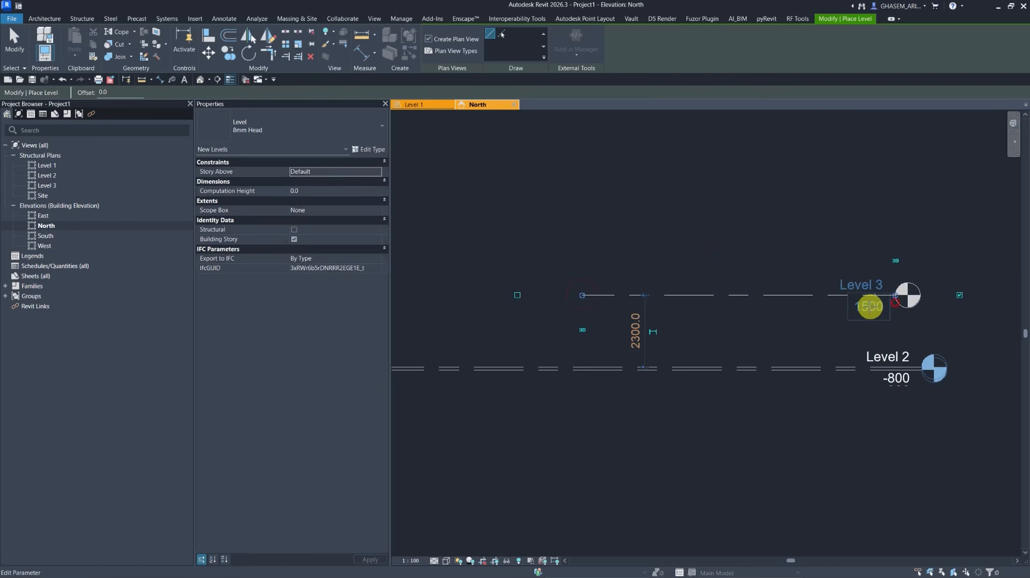
pyautogui.click(870, 307)
pyautogui.write('0')
pyautogui.press('Return')
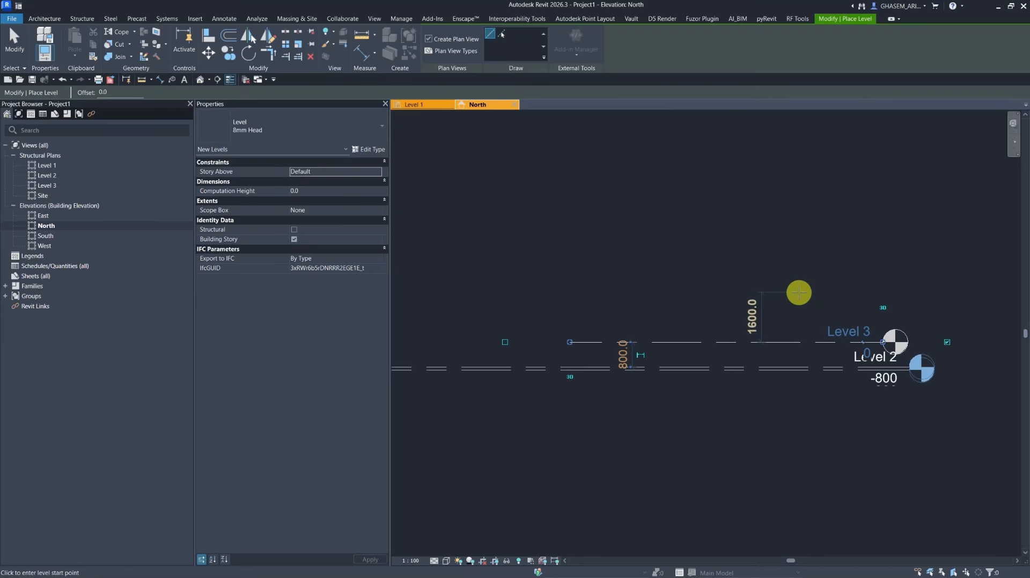
# Draw Level 4 above Level 3 and set its elevation to 3600.
pyautogui.click(677, 274)
pyautogui.click(815, 274)
pyautogui.click(815, 285)
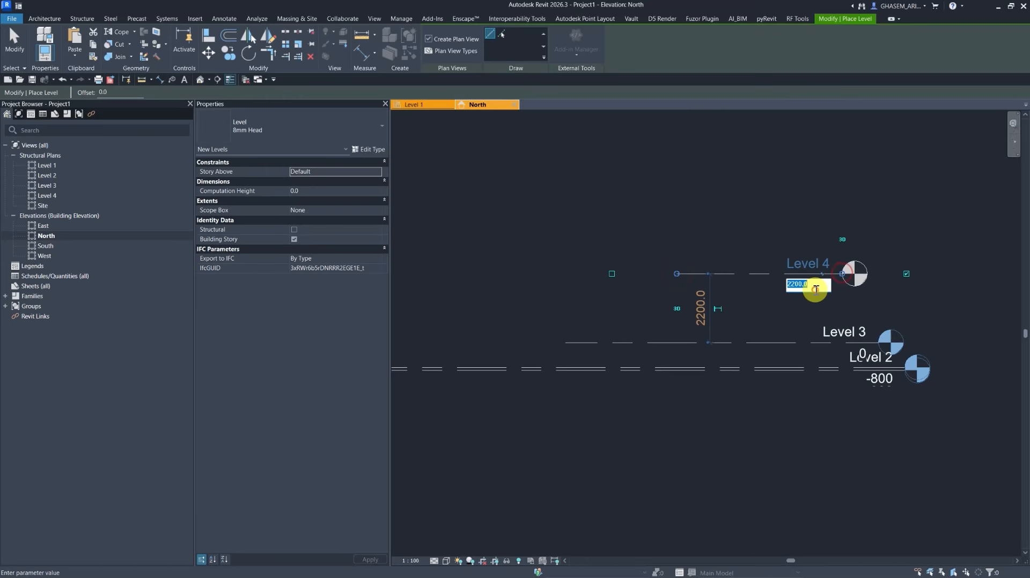
pyautogui.write('3600')
pyautogui.press('Return')
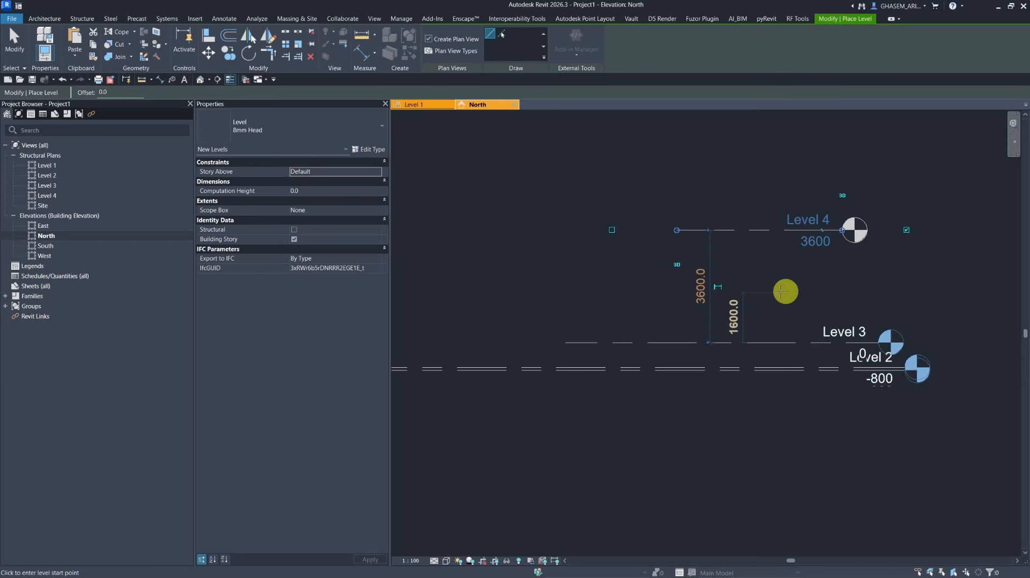
# Draw Level 5 above Level 4 at elevation 7200.
pyautogui.moveTo(743, 195); pyautogui.dragTo(742, 356, button='middle')
pyautogui.click(705, 292)
pyautogui.click(827, 293)
pyautogui.click(788, 304)
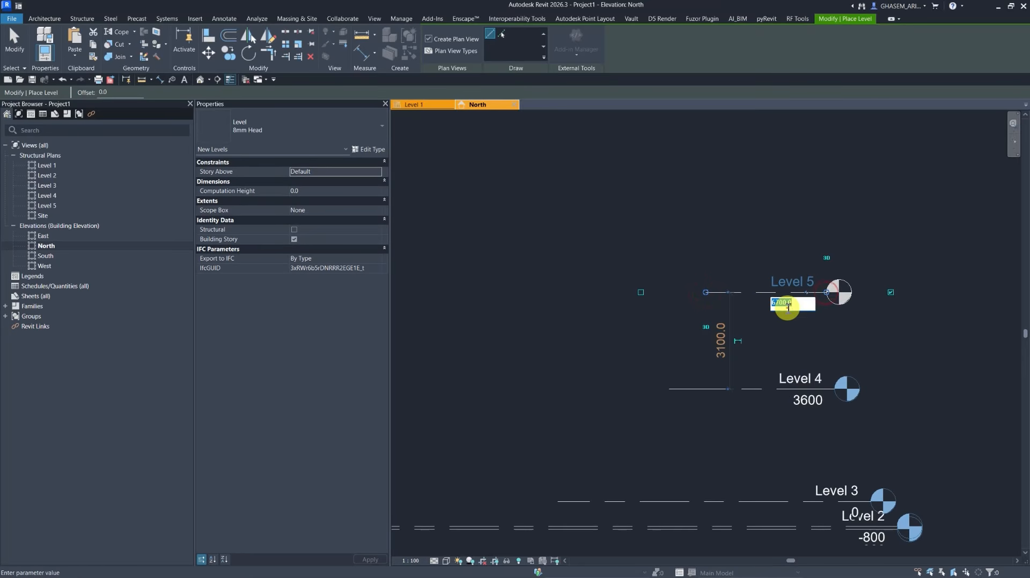
pyautogui.press('Return')
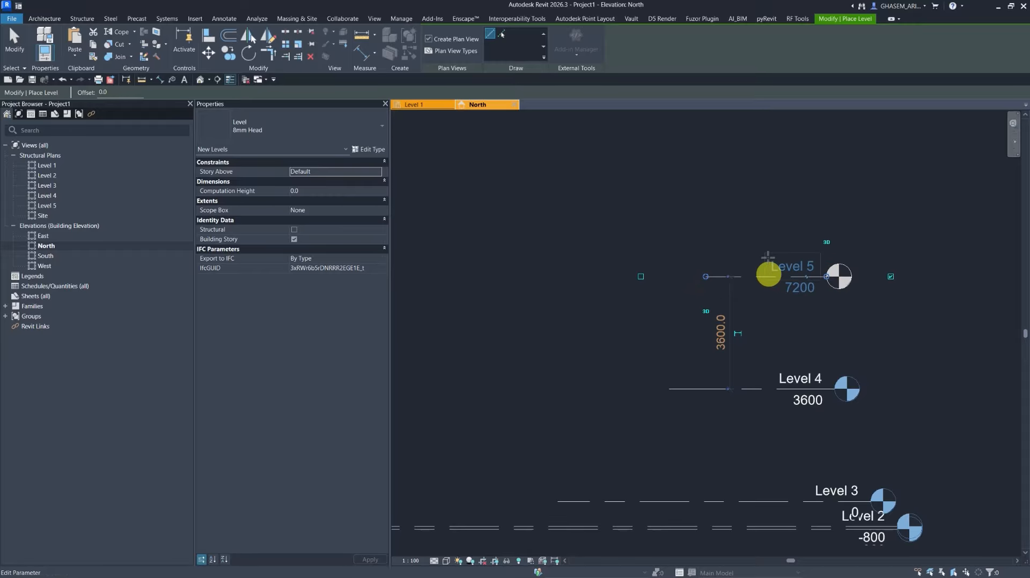
# Draw Level 6 above Level 5 and set its elevation to 10800.
pyautogui.moveTo(708, 188); pyautogui.dragTo(697, 289, button='middle')
pyautogui.click(692, 283)
pyautogui.click(802, 283)
pyautogui.click(763, 293)
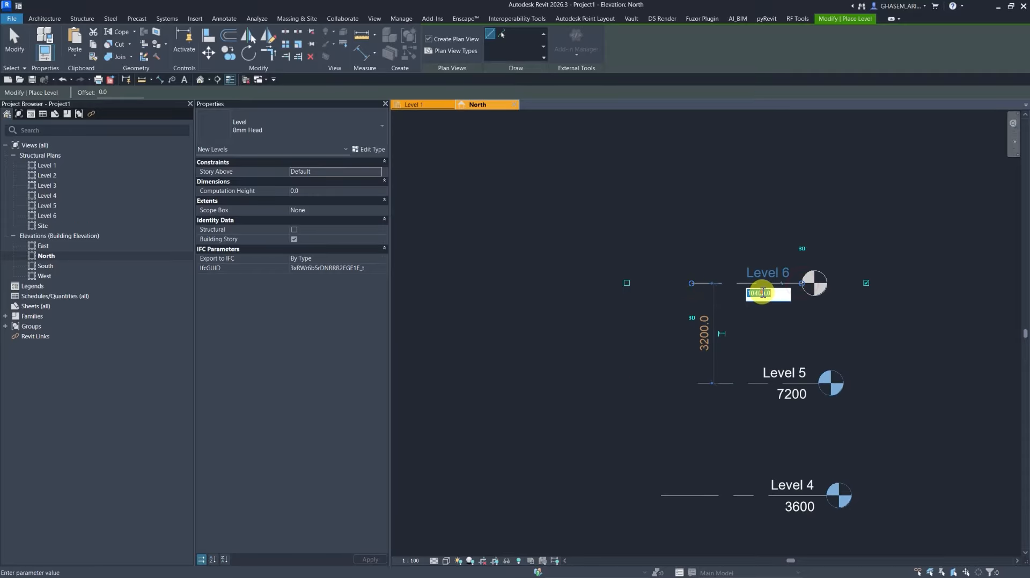
pyautogui.write('10800')
pyautogui.press('Return')
# Draw Level 7 above Level 6 and set its elevation to 14400.
pyautogui.moveTo(762, 252); pyautogui.dragTo(742, 322, button='middle')
pyautogui.click(683, 241)
pyautogui.click(800, 241)
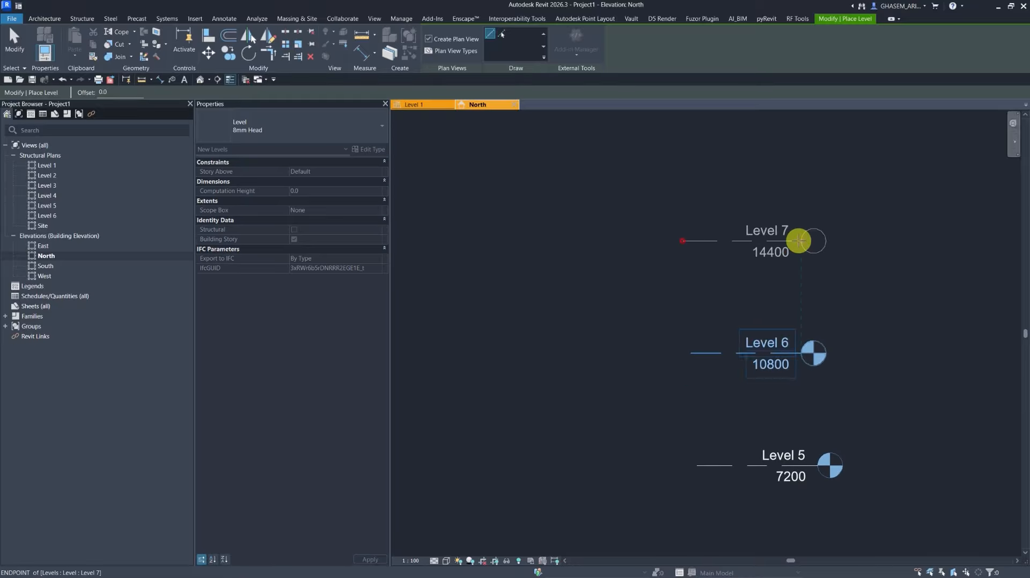
pyautogui.click(762, 252)
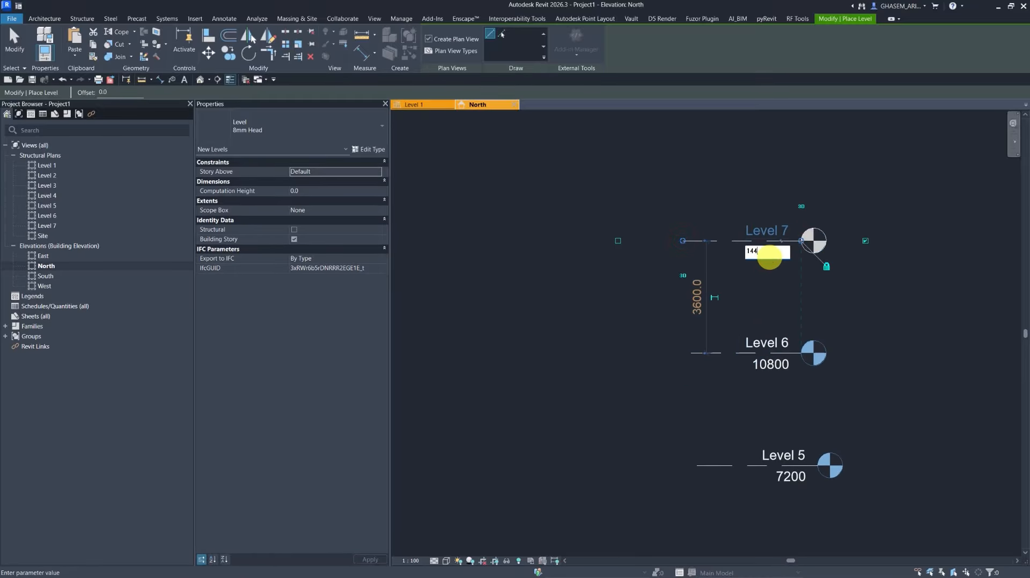
pyautogui.write('14400')
pyautogui.press('Return')
# Draw Level 8 above Level 7 and set its elevation to 1800.
pyautogui.moveTo(692, 143); pyautogui.dragTo(678, 248, button='middle')
pyautogui.click(677, 249)
pyautogui.click(792, 249)
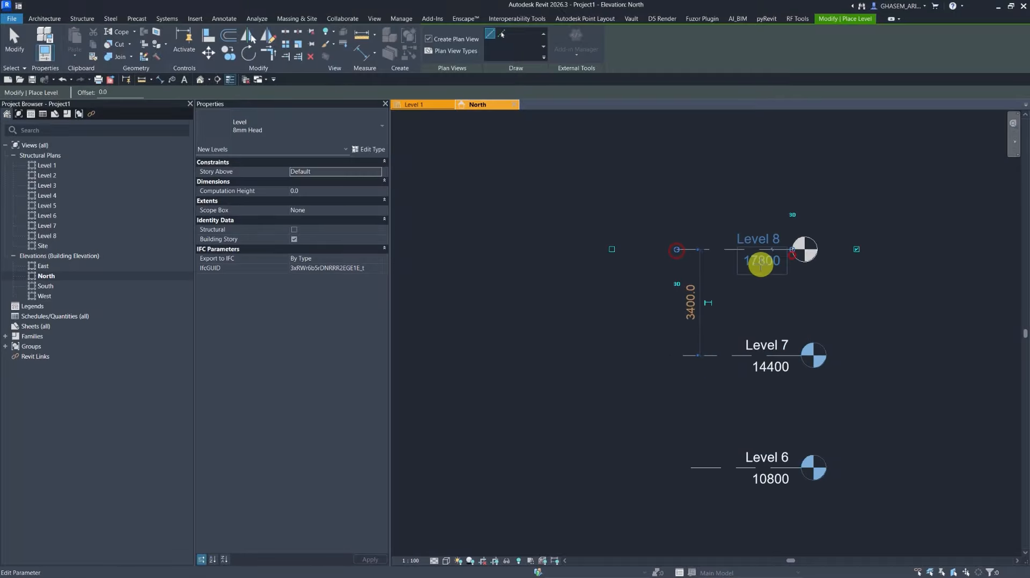
pyautogui.click(762, 259)
pyautogui.write('1800')
pyautogui.press('Return')
# Draw Level 9 above Level 7 and set its elevation to 21600.
pyautogui.moveTo(734, 186); pyautogui.dragTo(743, 321, button='middle')
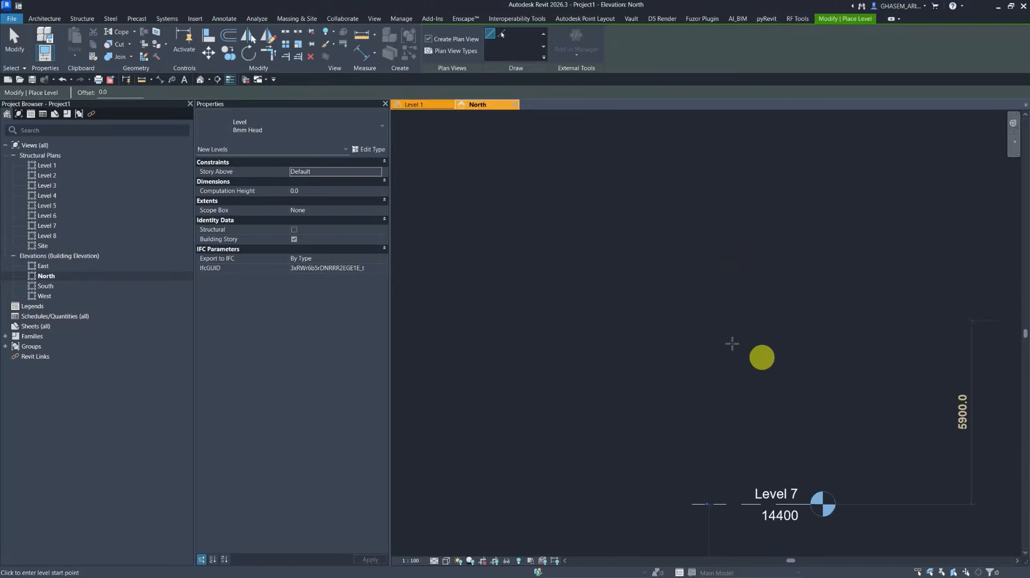
pyautogui.click(665, 339)
pyautogui.click(796, 339)
pyautogui.click(756, 351)
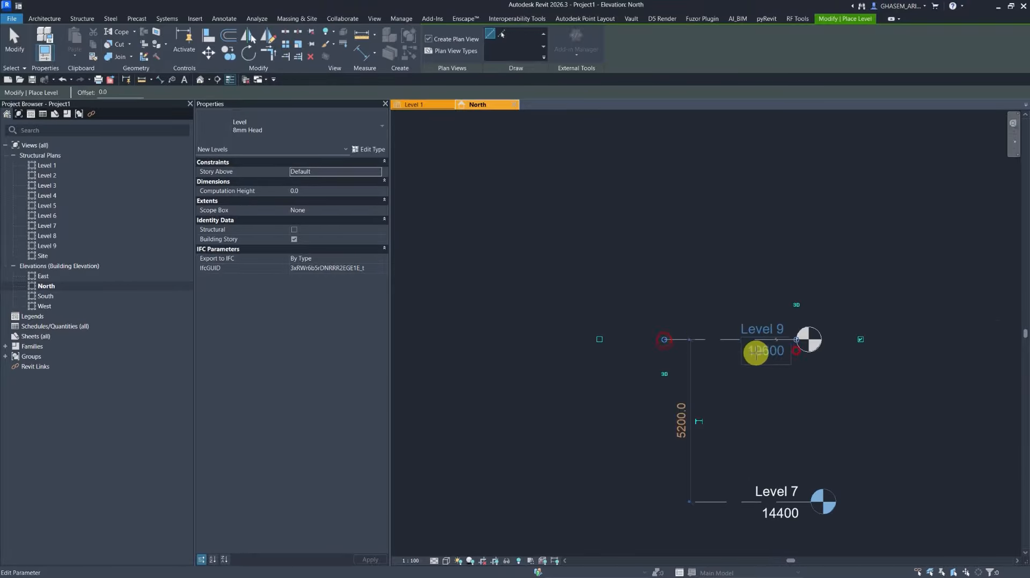
pyautogui.write('21600')
pyautogui.press('Return')
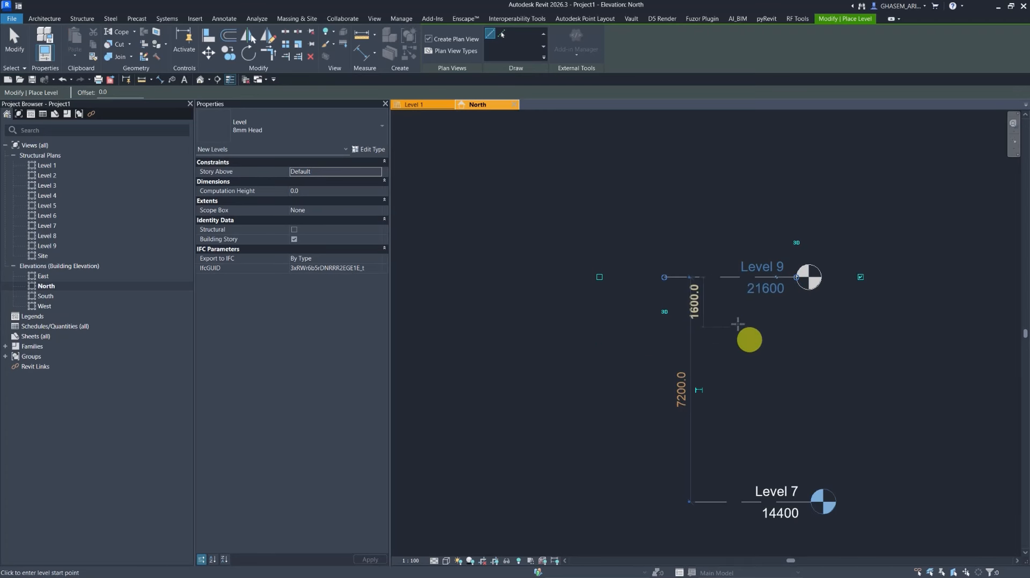
# Draw Level 10 above Level 9, set its elevation to 25000, and exit the Level tool.
pyautogui.click(644, 189)
pyautogui.click(759, 189)
pyautogui.click(735, 205)
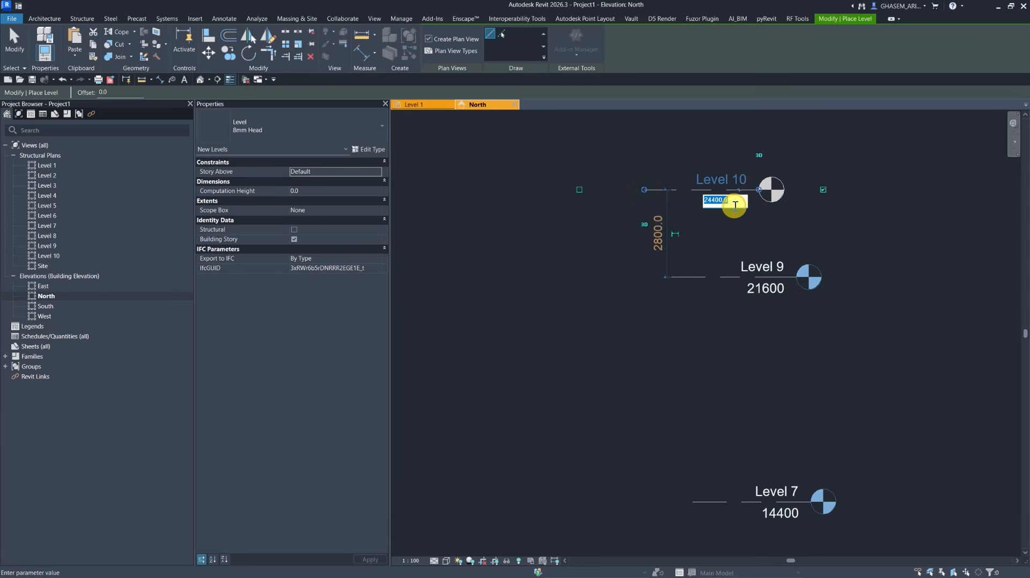
pyautogui.write('25000')
pyautogui.press('Return')
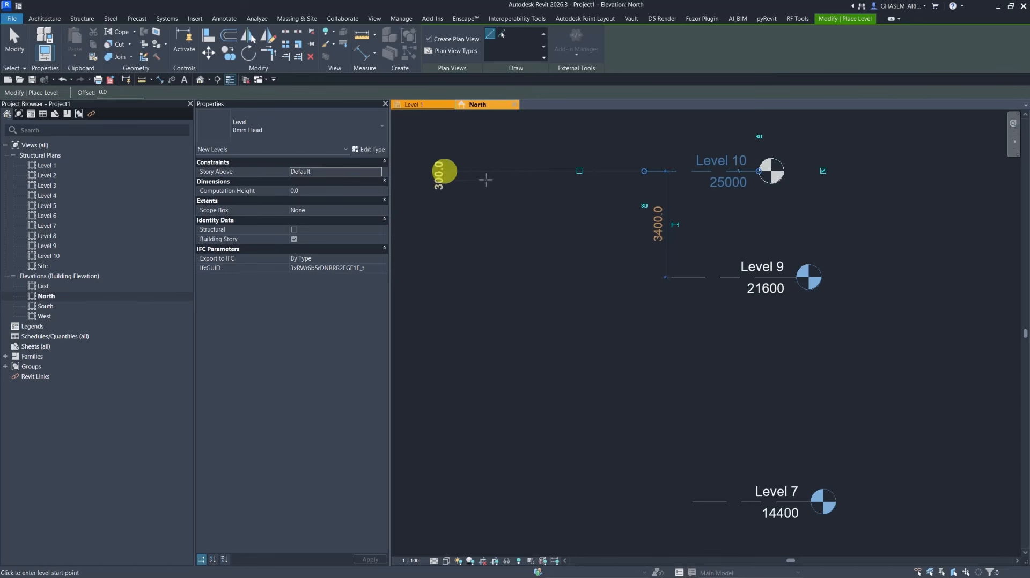
pyautogui.press('Escape')
pyautogui.press('Escape')
# Select all levels and maximize their 3D extents.
pyautogui.scroll(-5, 733, 232)
pyautogui.moveTo(791, 188); pyautogui.dragTo(602, 444)
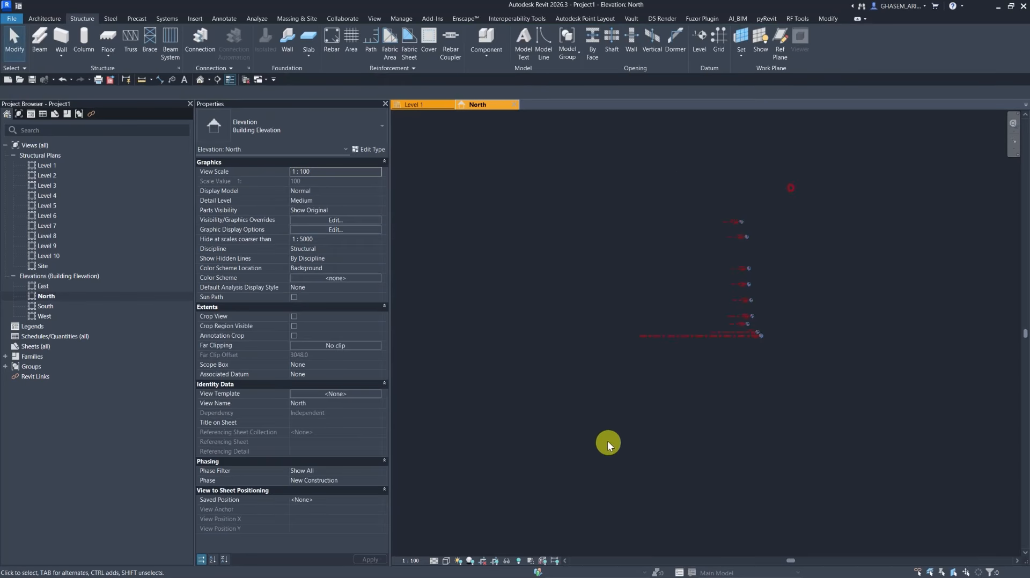
pyautogui.rightClick(724, 339)
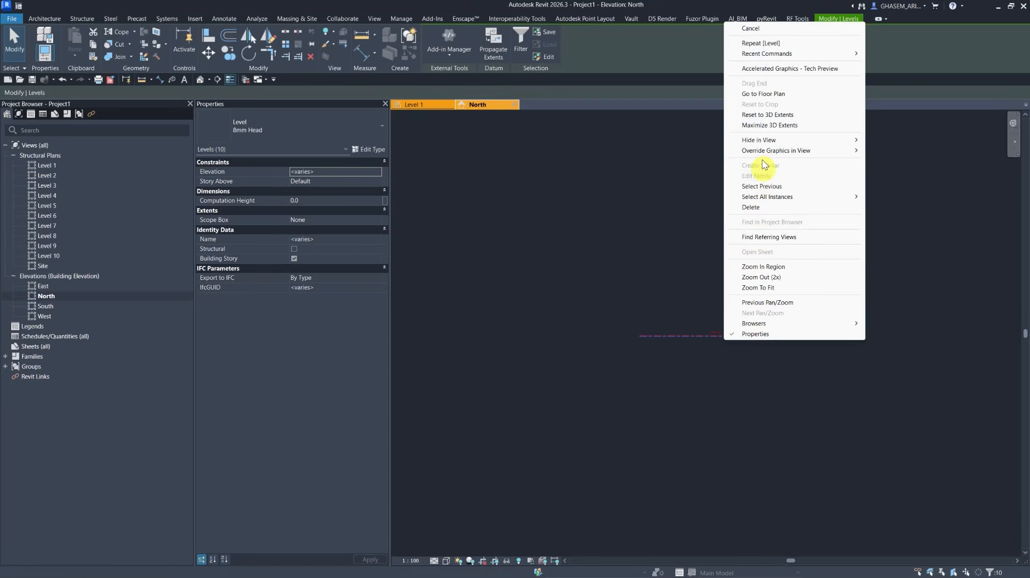
pyautogui.click(756, 127)
pyautogui.click(799, 247)
pyautogui.scroll(5, 729, 274)
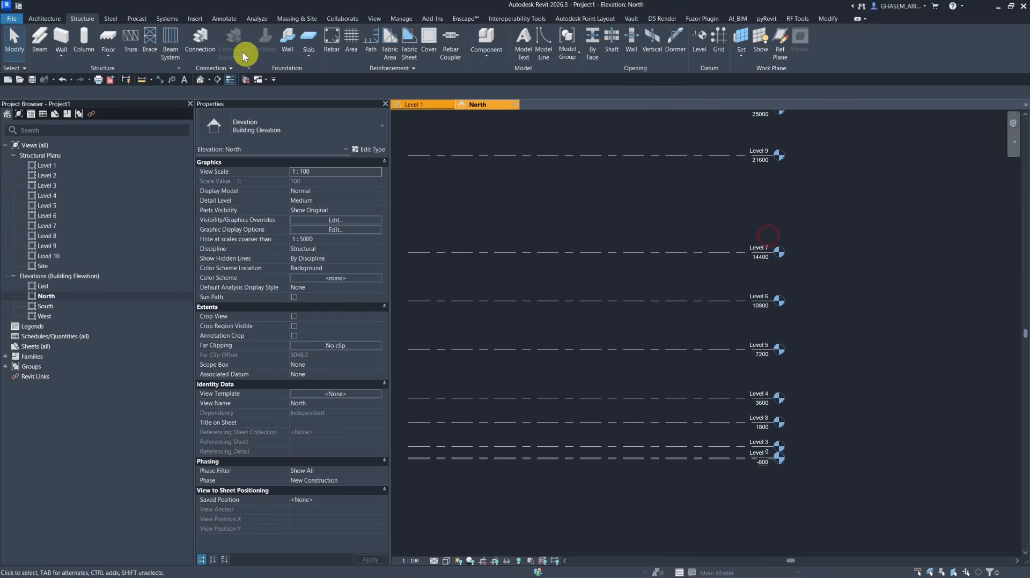
# Load the M_Level Head - Triangle Spot.rfa family from the metric library's Annotations folder.
pyautogui.click(196, 19)
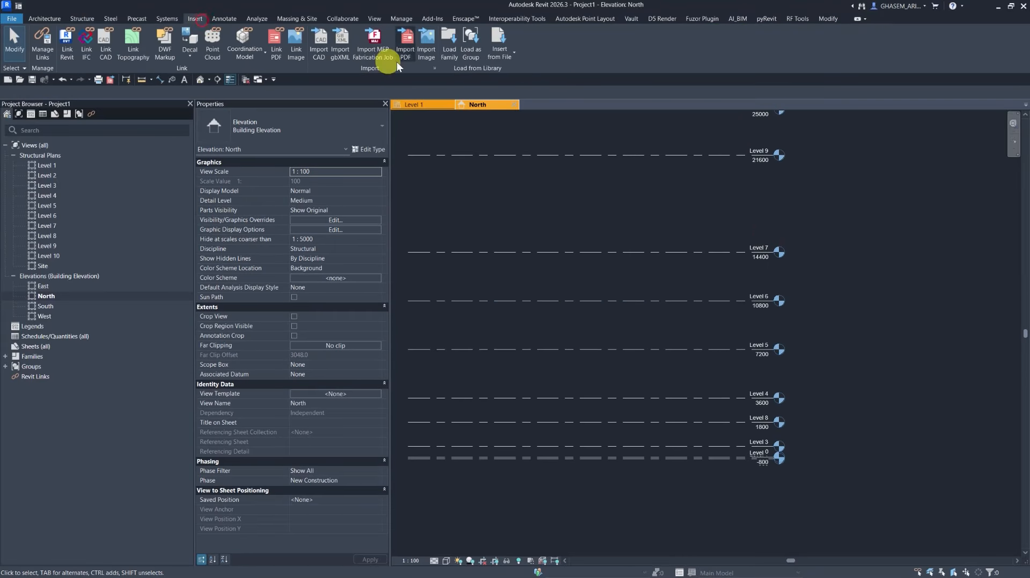
pyautogui.click(449, 45)
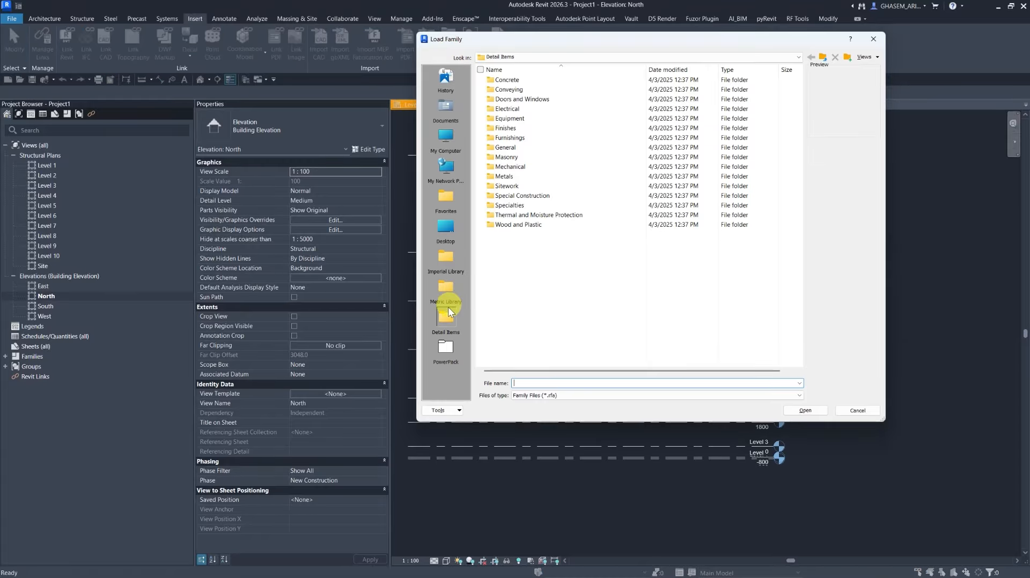
pyautogui.click(449, 307)
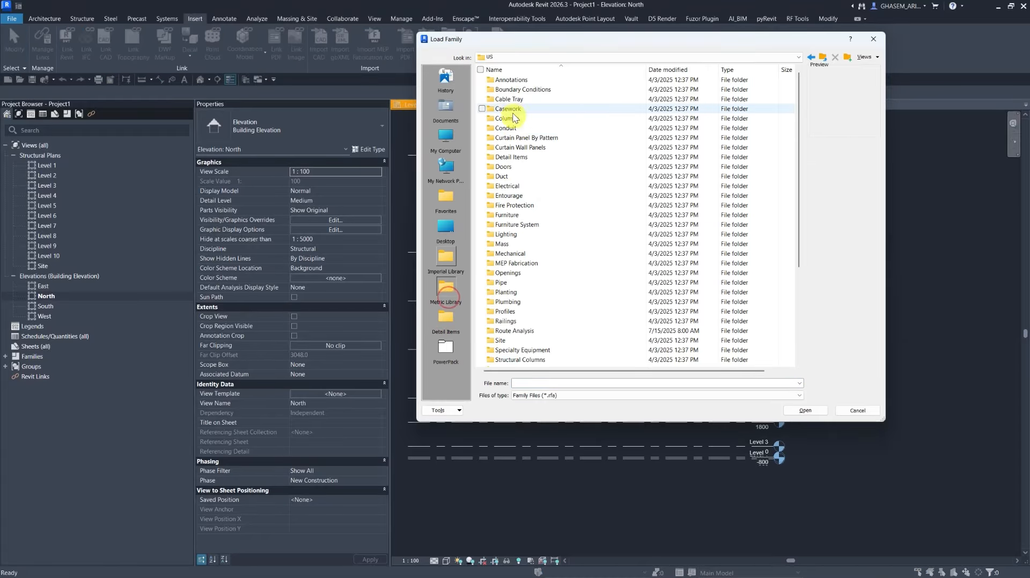
pyautogui.doubleClick(510, 82)
pyautogui.scroll(-5, 536, 188)
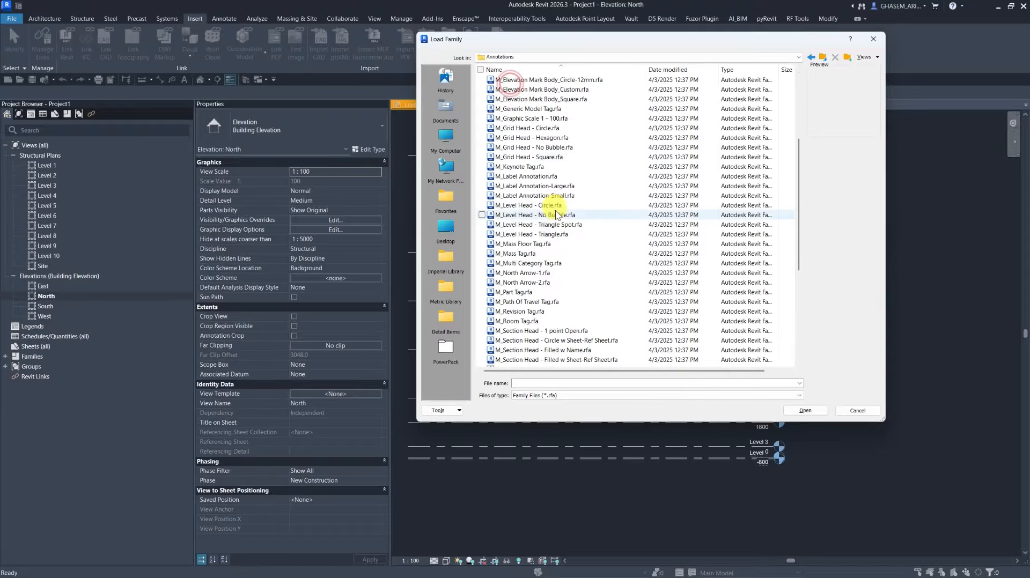
pyautogui.click(553, 234)
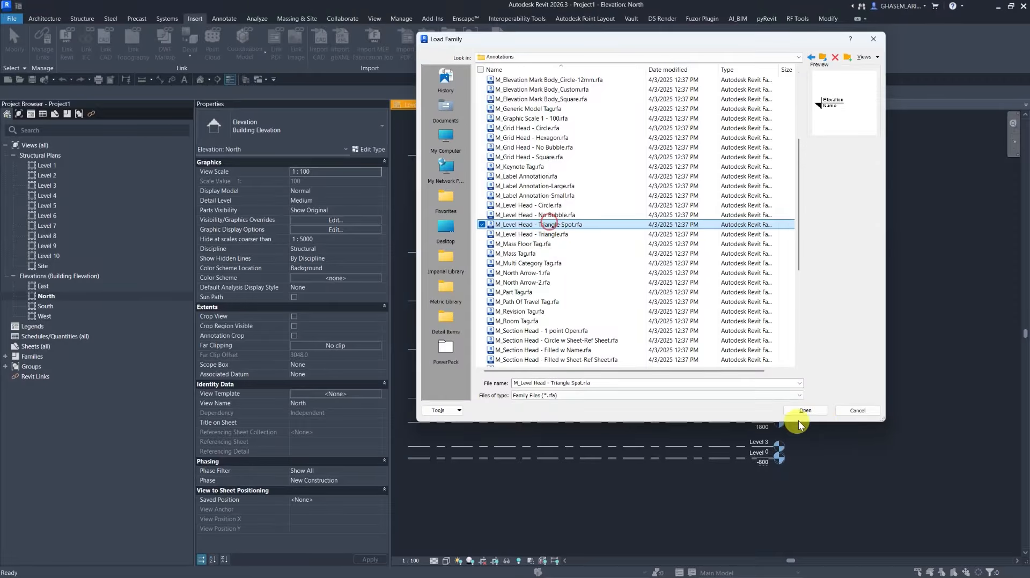
pyautogui.click(805, 410)
# Change the 8mm Head level type's symbol to M_Level Head - Triangle Spot.
pyautogui.click(694, 352)
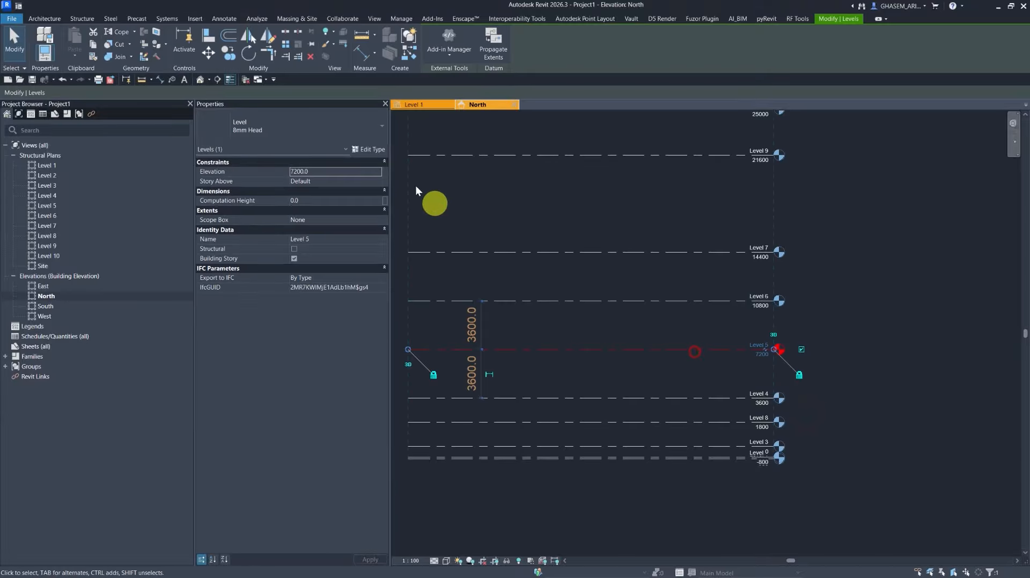
pyautogui.click(375, 149)
pyautogui.click(825, 168)
pyautogui.click(825, 168)
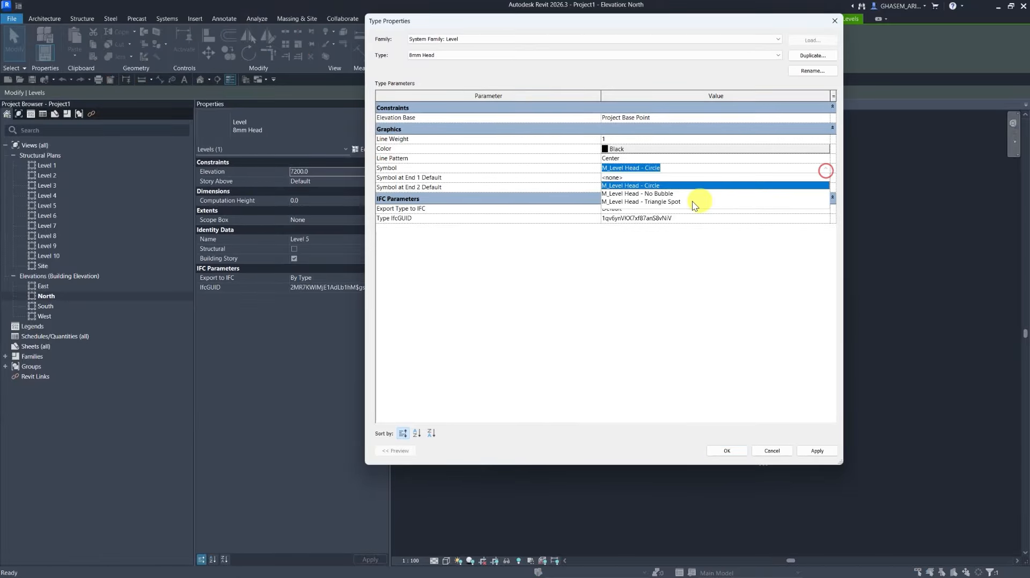
pyautogui.click(670, 203)
pyautogui.click(729, 448)
pyautogui.click(647, 474)
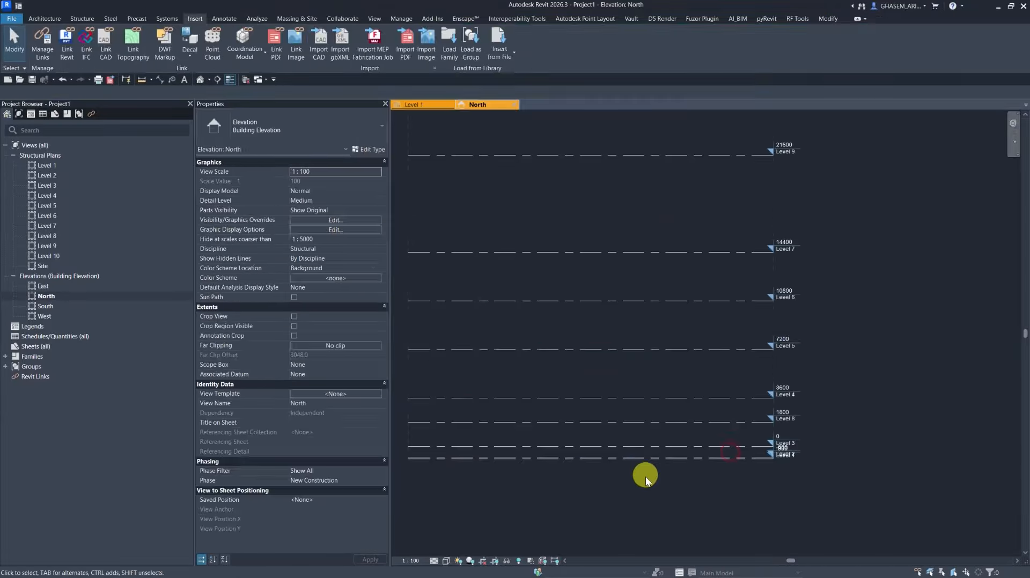
pyautogui.scroll(2, 769, 407)
pyautogui.moveTo(770, 422); pyautogui.dragTo(757, 350, button='middle')
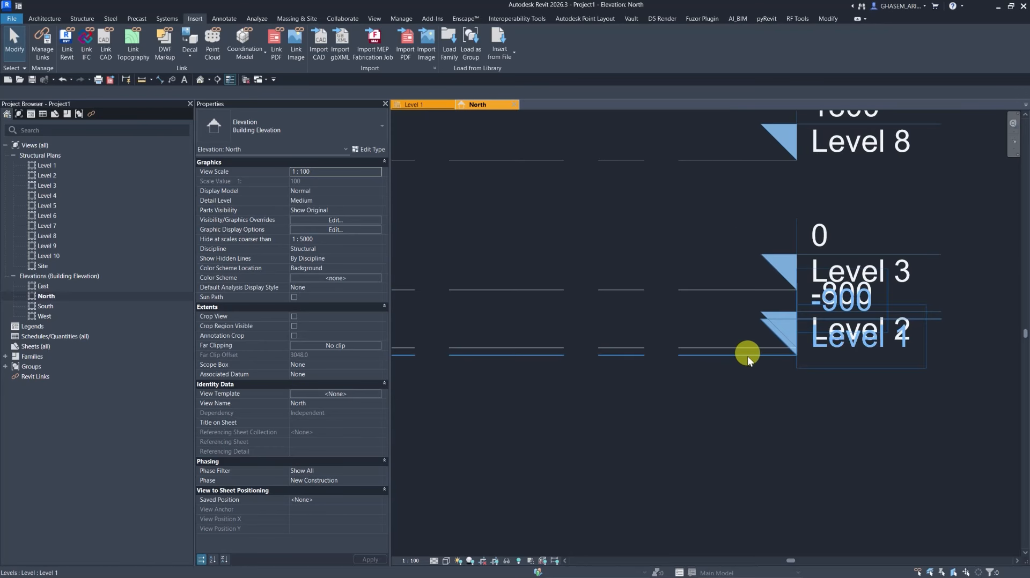
# Select Level 1 and drag its level head further down along its elbow offset.
pyautogui.click(748, 356)
pyautogui.click(754, 356)
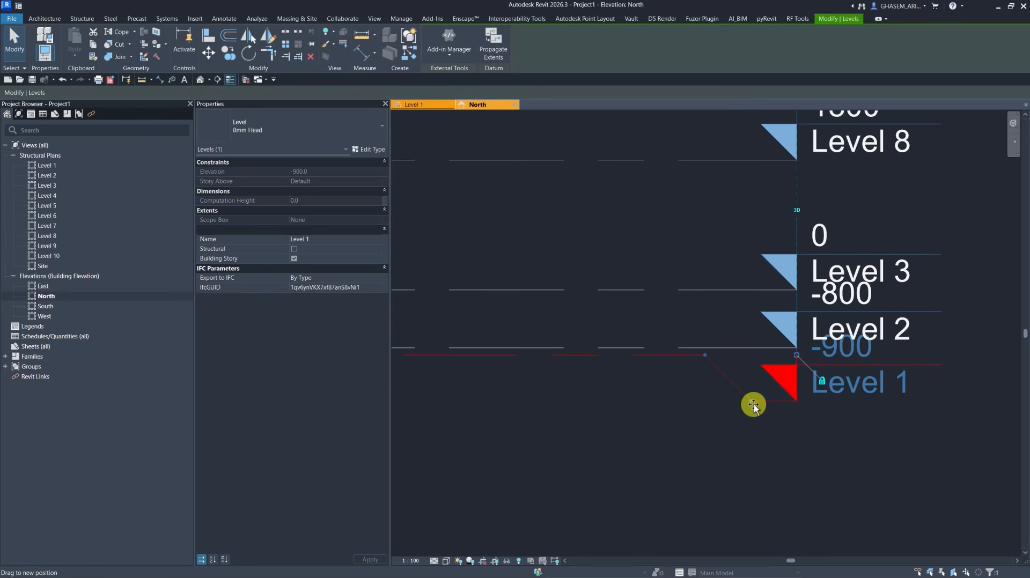
pyautogui.moveTo(752, 407); pyautogui.dragTo(751, 435)
# Rename Level 1 as Lean Concrete and accept renaming its corresponding views.
pyautogui.click(849, 427)
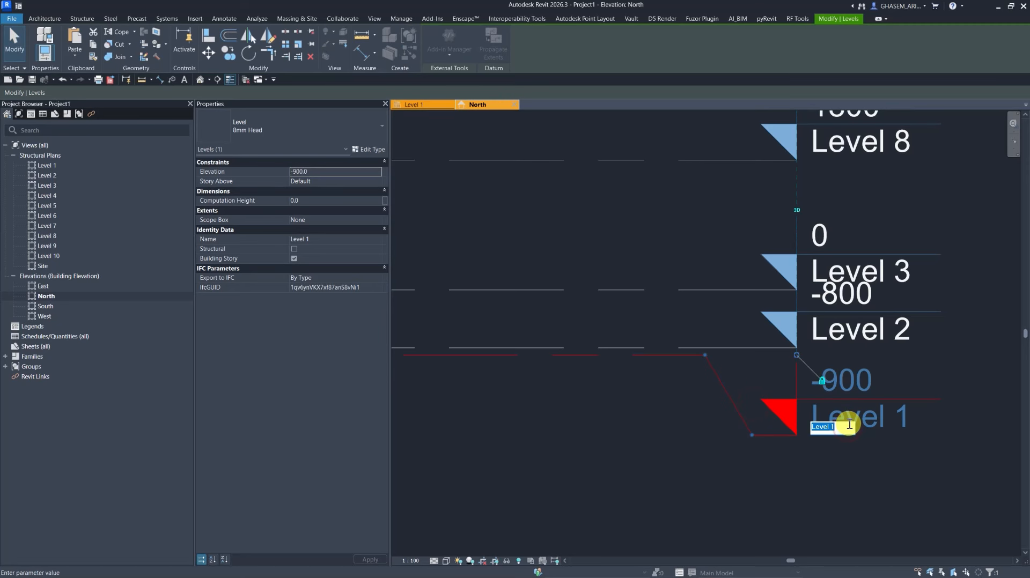
pyautogui.write('Lean Concrete')
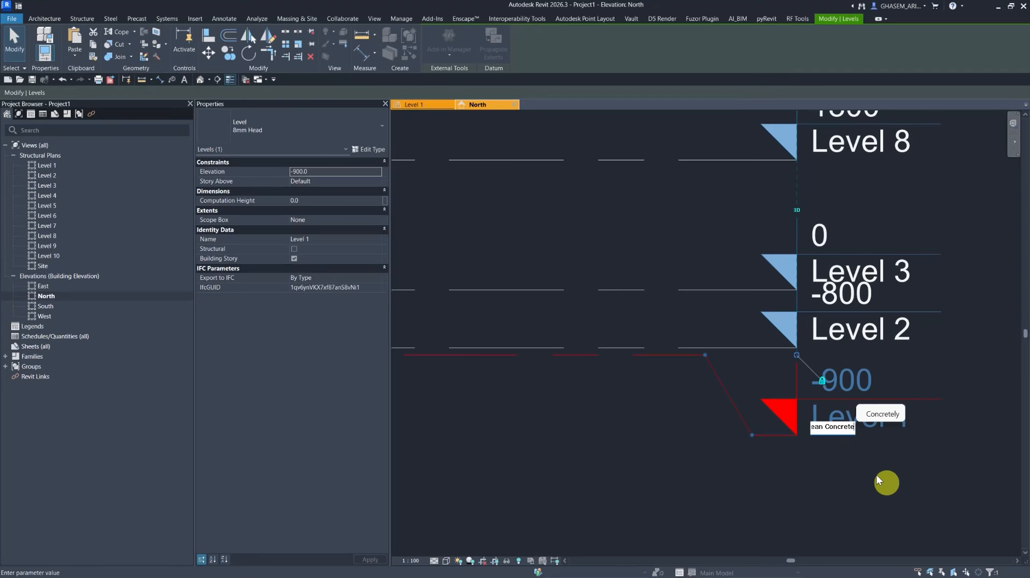
pyautogui.press('Return')
pyautogui.click(546, 294)
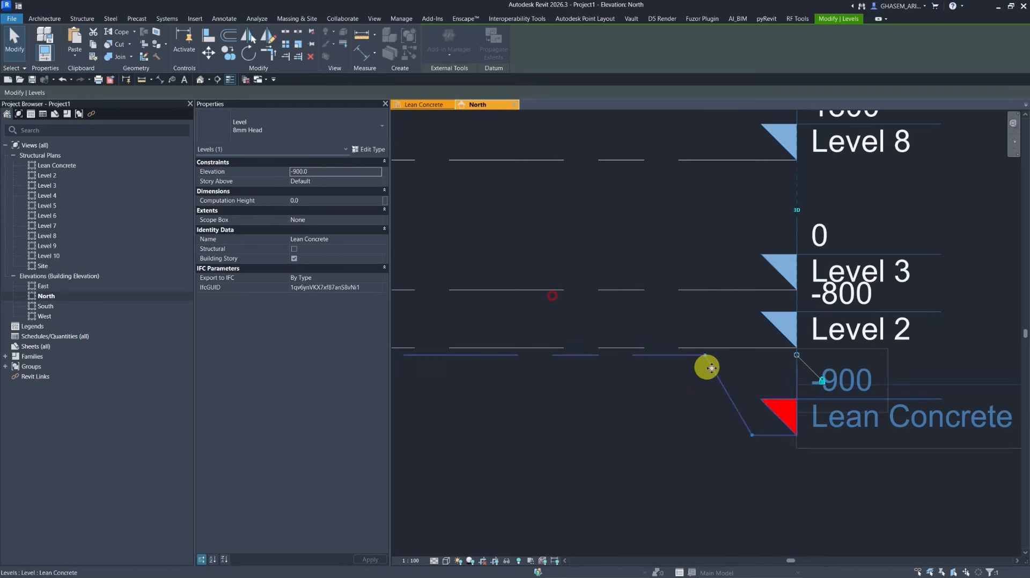
# Rename Level 2 as B.O.F and accept renaming its corresponding views.
pyautogui.click(744, 369)
pyautogui.click(744, 349)
pyautogui.click(840, 335)
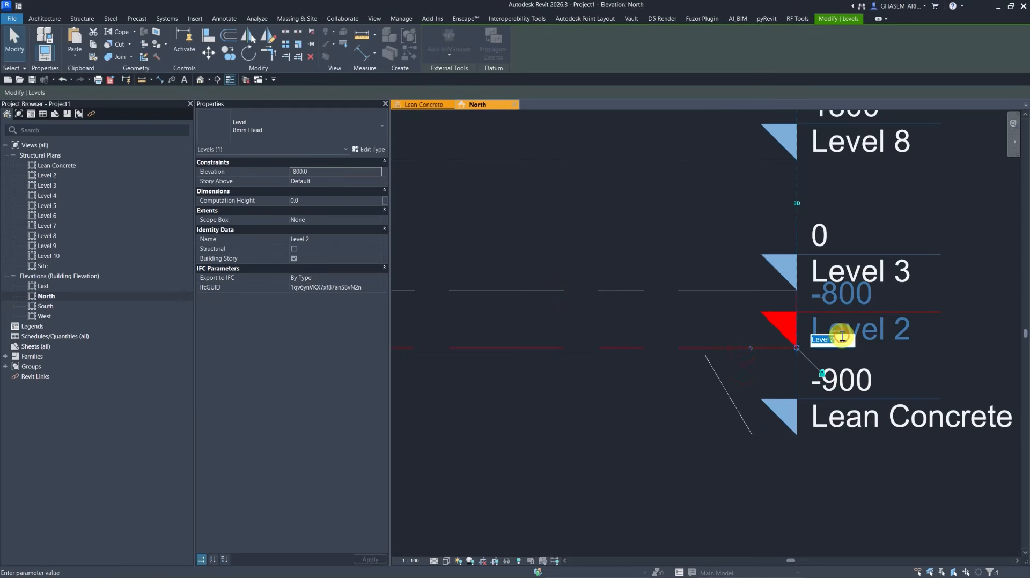
pyautogui.write('B.O.F')
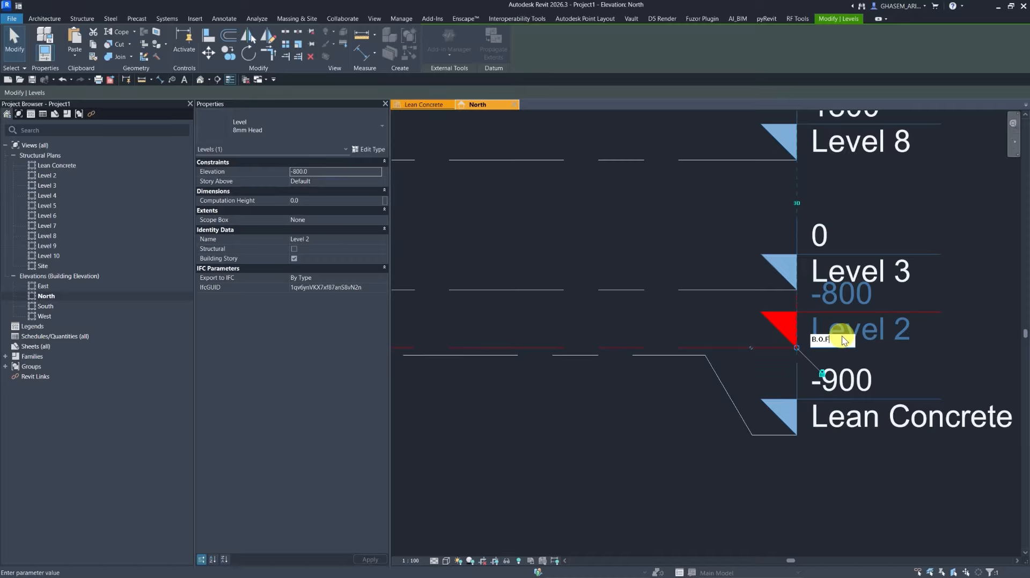
pyautogui.click(708, 384)
pyautogui.click(553, 295)
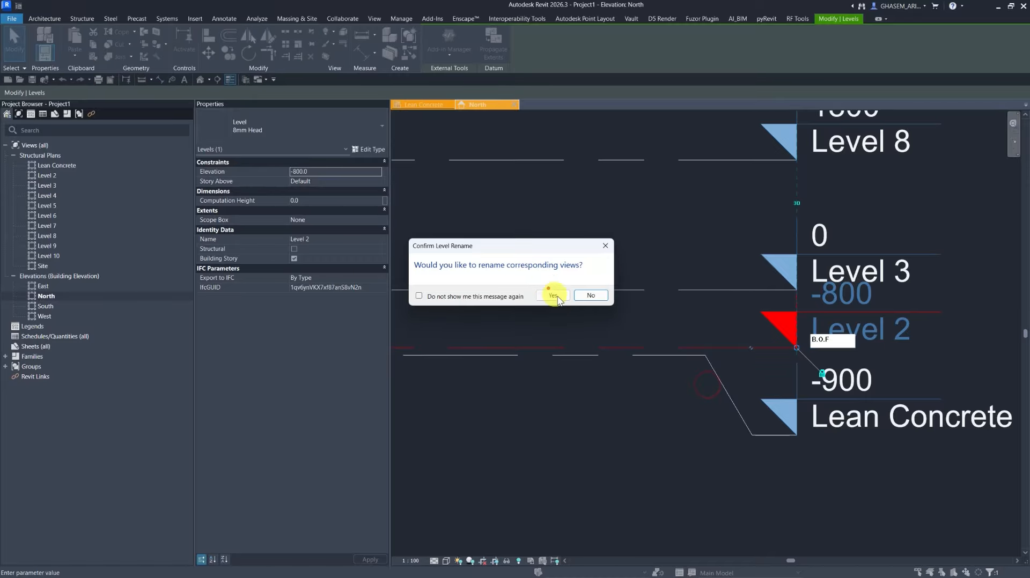
# Rename Level 3 as T.O.F and accept renaming its corresponding views.
pyautogui.click(788, 290)
pyautogui.click(819, 276)
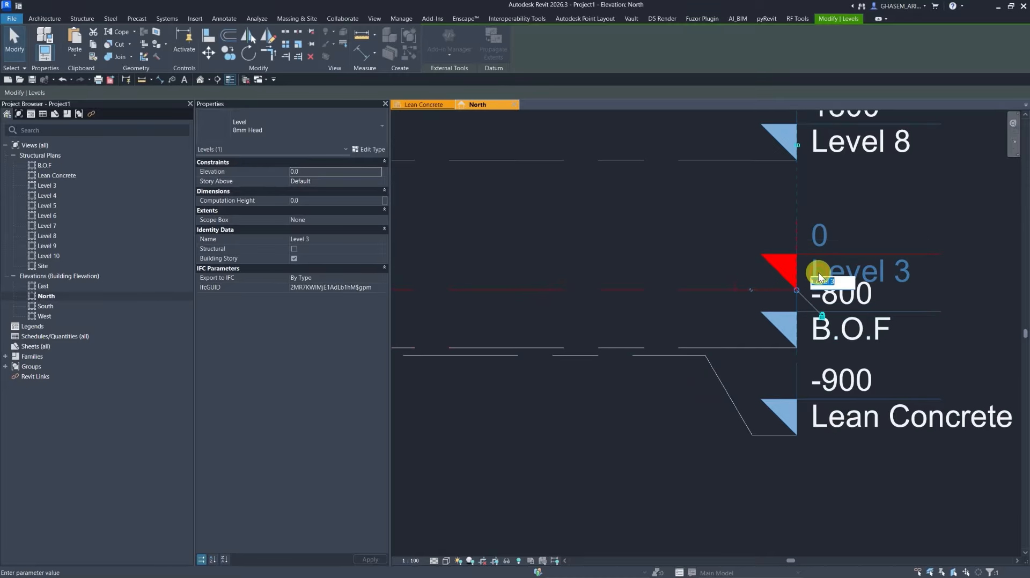
pyautogui.write('T')
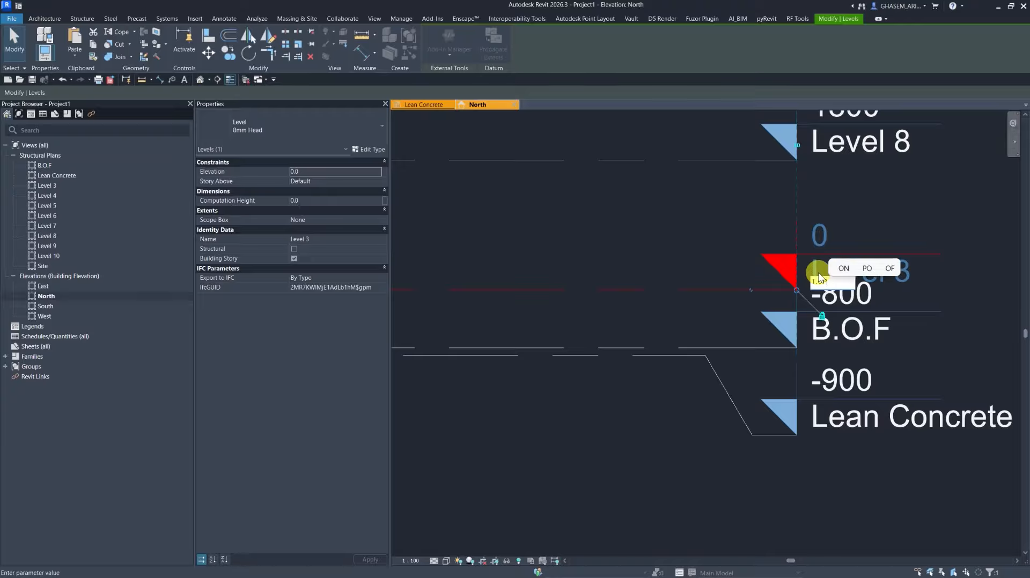
pyautogui.write('.OP')
pyautogui.press('BackSpace')
pyautogui.write('F')
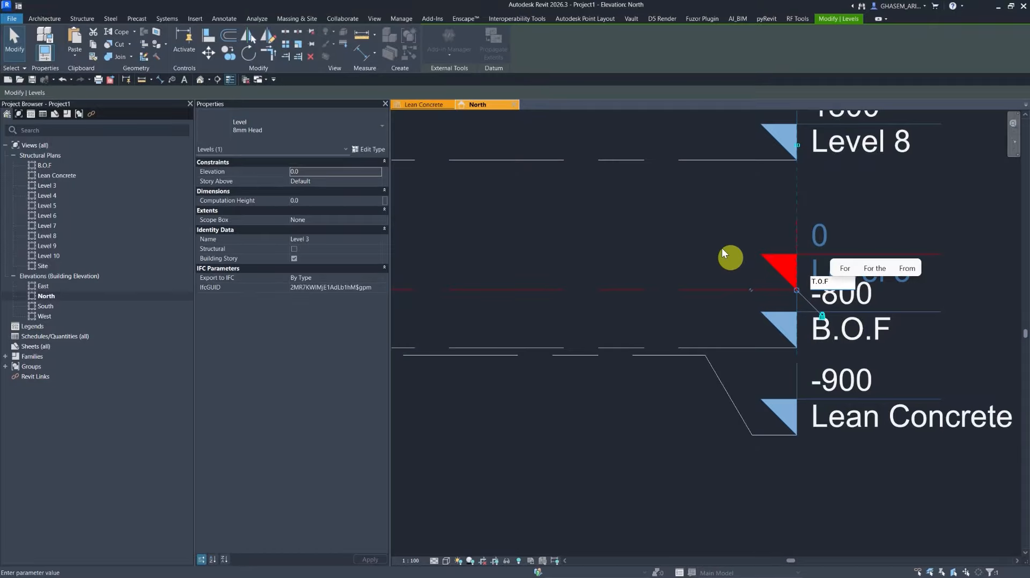
pyautogui.click(714, 239)
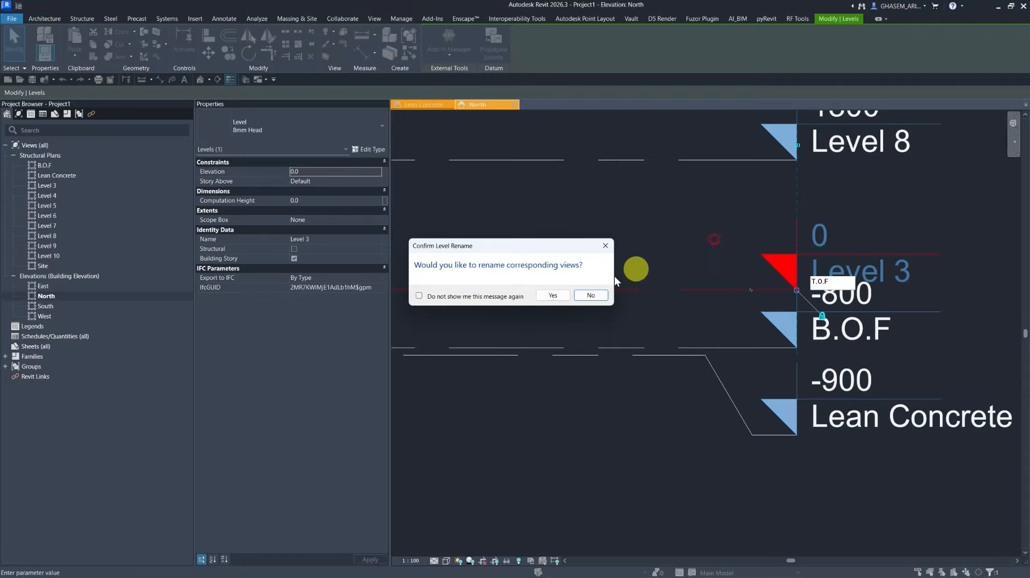
pyautogui.click(554, 297)
# Set Level 8's elevation to 18000.
pyautogui.scroll(-1, 677, 250)
pyautogui.click(679, 249)
pyautogui.moveTo(703, 238); pyautogui.dragTo(703, 310, button='middle')
pyautogui.scroll(-2, 703, 308)
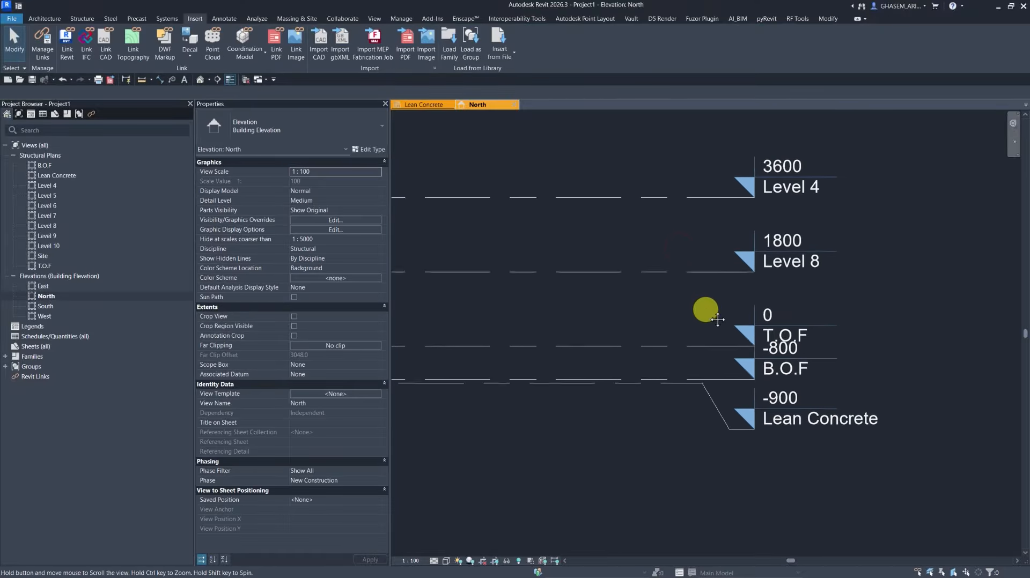
pyautogui.scroll(-2, 722, 287)
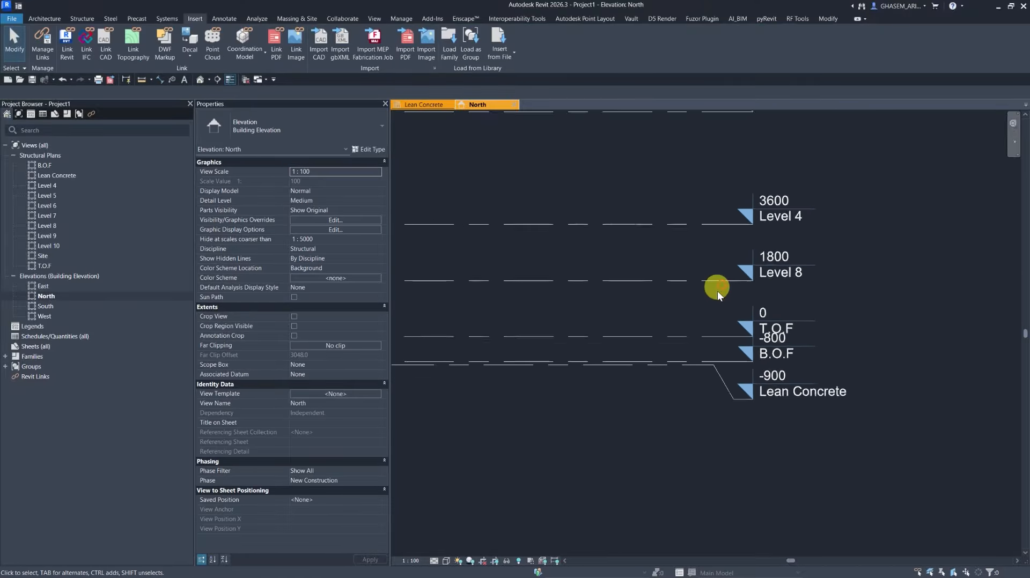
pyautogui.click(719, 284)
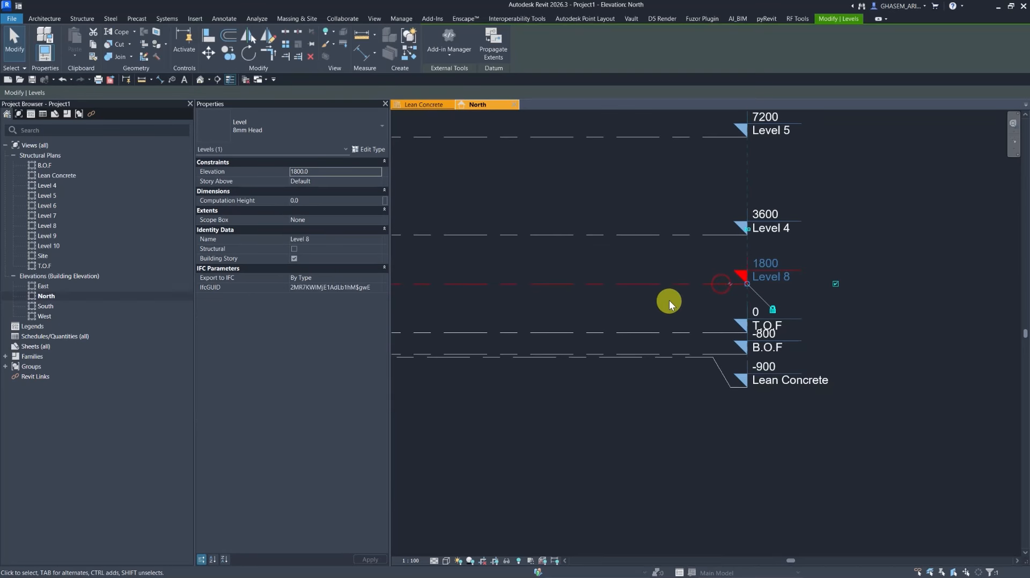
pyautogui.click(767, 264)
pyautogui.click(773, 263)
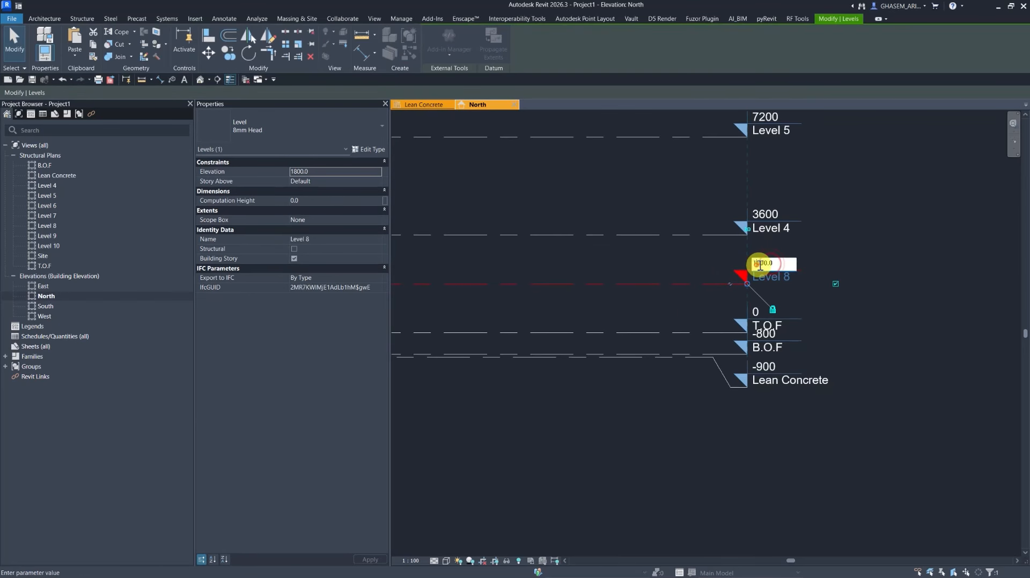
pyautogui.write('0')
pyautogui.press('Return')
# Rename Level 4 as ST-L1 and accept renaming its corresponding views.
pyautogui.scroll(-4, 698, 435)
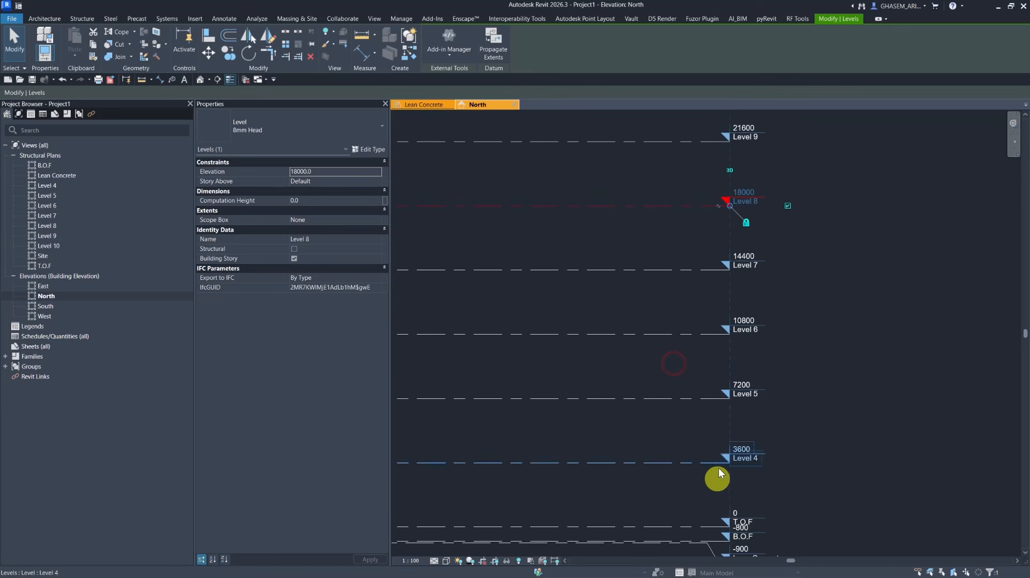
pyautogui.click(813, 388)
pyautogui.scroll(-1, 805, 349)
pyautogui.scroll(4, 791, 370)
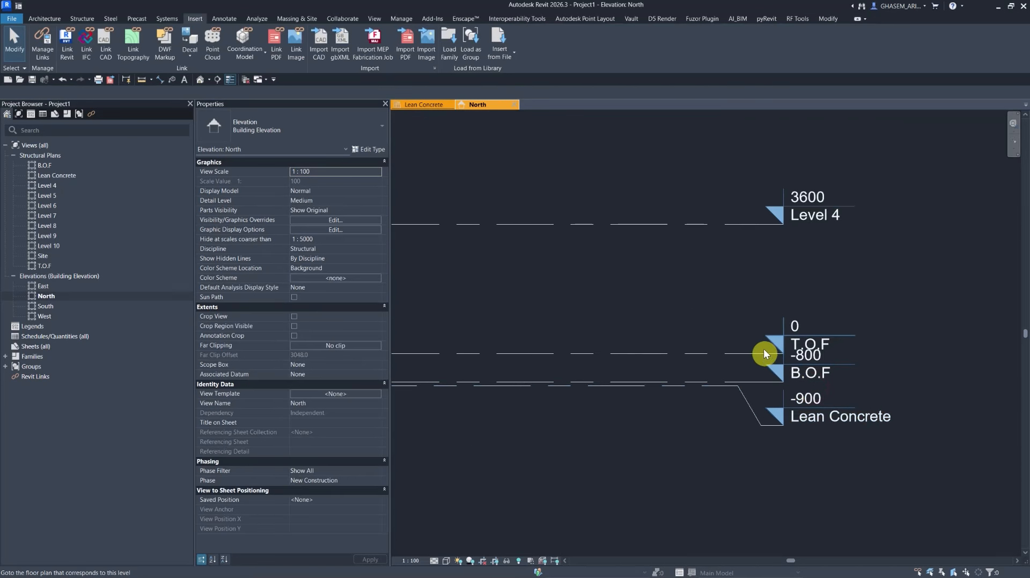
pyautogui.moveTo(782, 229); pyautogui.dragTo(793, 319, button='middle')
pyautogui.click(793, 320)
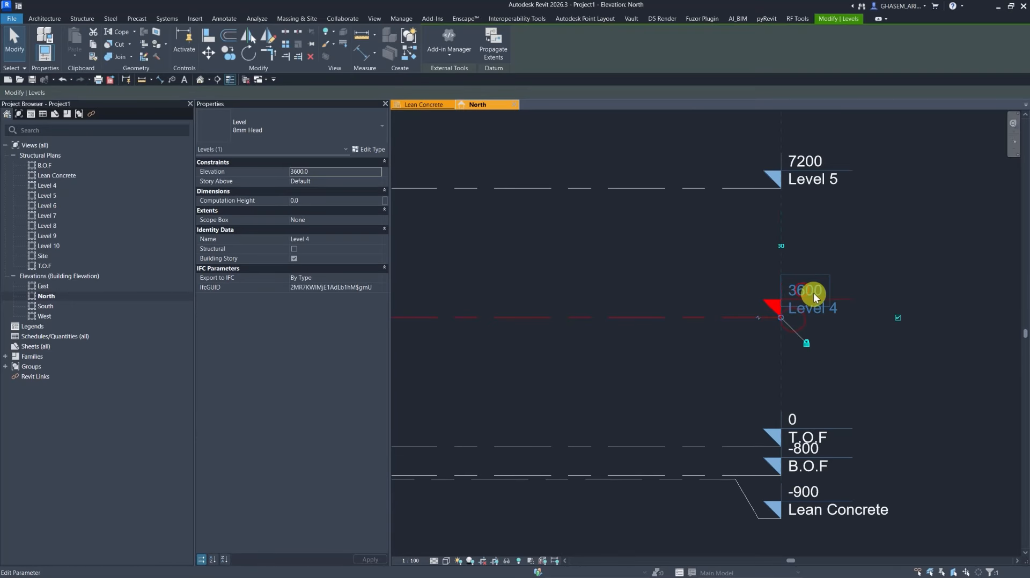
pyautogui.click(815, 308)
pyautogui.write('ST')
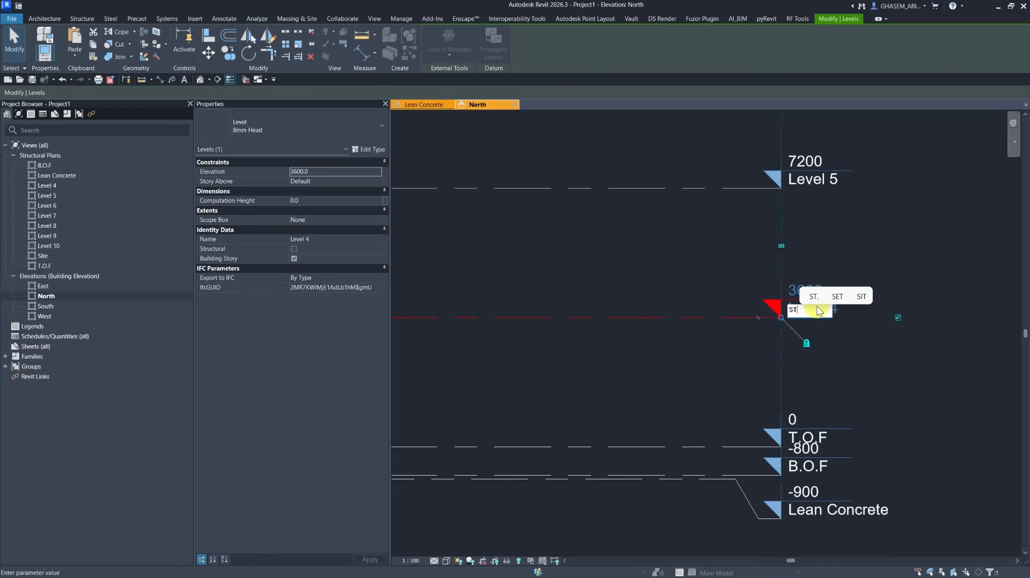
pyautogui.write('-L1')
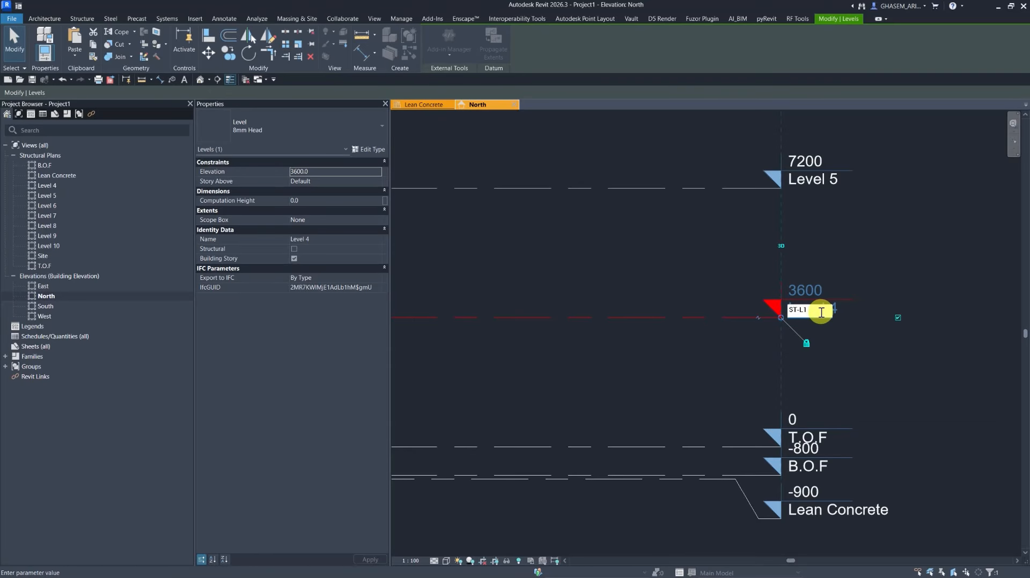
pyautogui.moveTo(813, 311); pyautogui.dragTo(789, 315)
pyautogui.hotkey('ctrl', 'c')
pyautogui.click(865, 262)
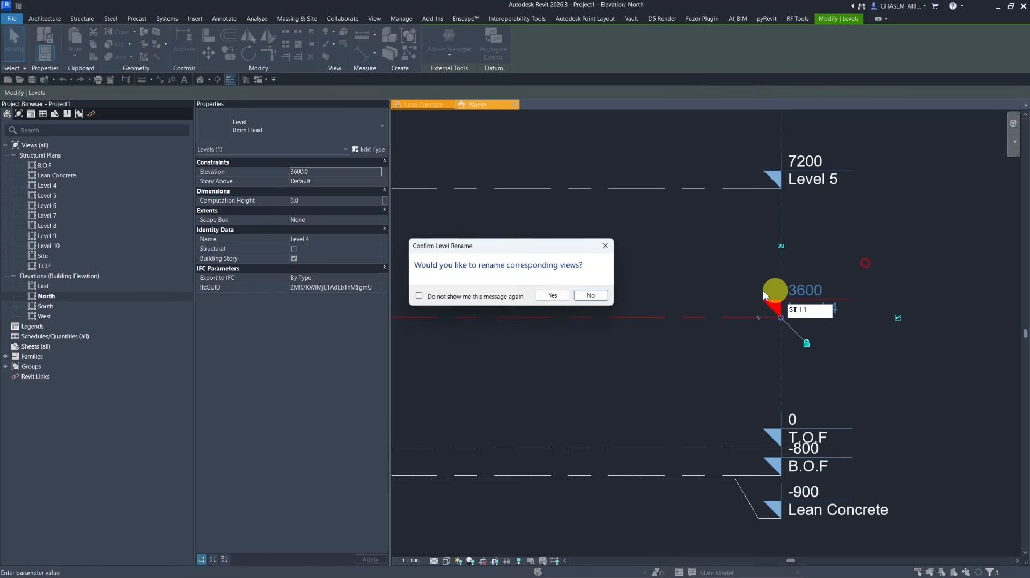
pyautogui.click(552, 296)
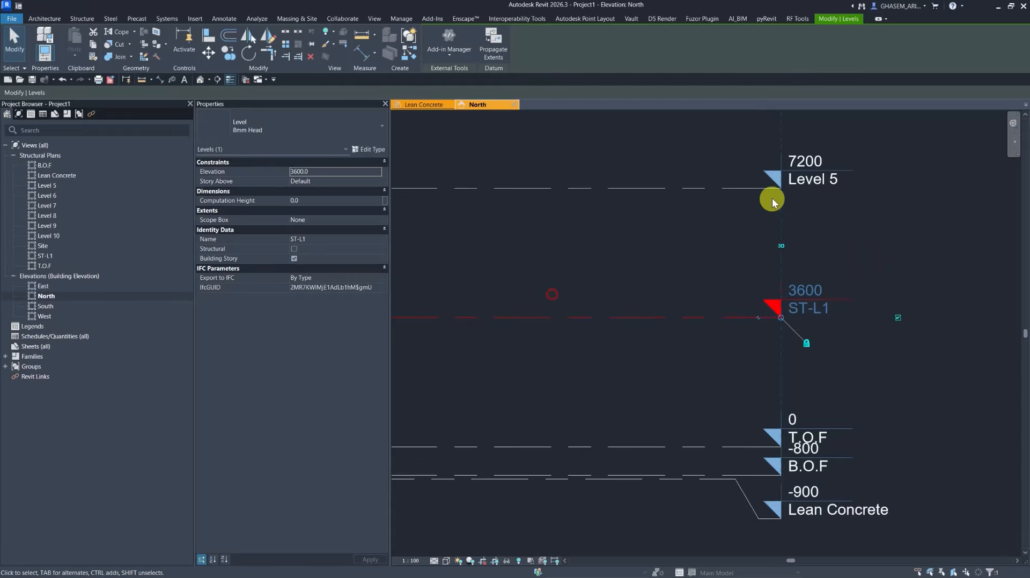
# Rename Level 5 as 2ST-L1 and accept renaming its corresponding views.
pyautogui.click(816, 179)
pyautogui.click(818, 181)
pyautogui.hotkey('ctrl', 'v')
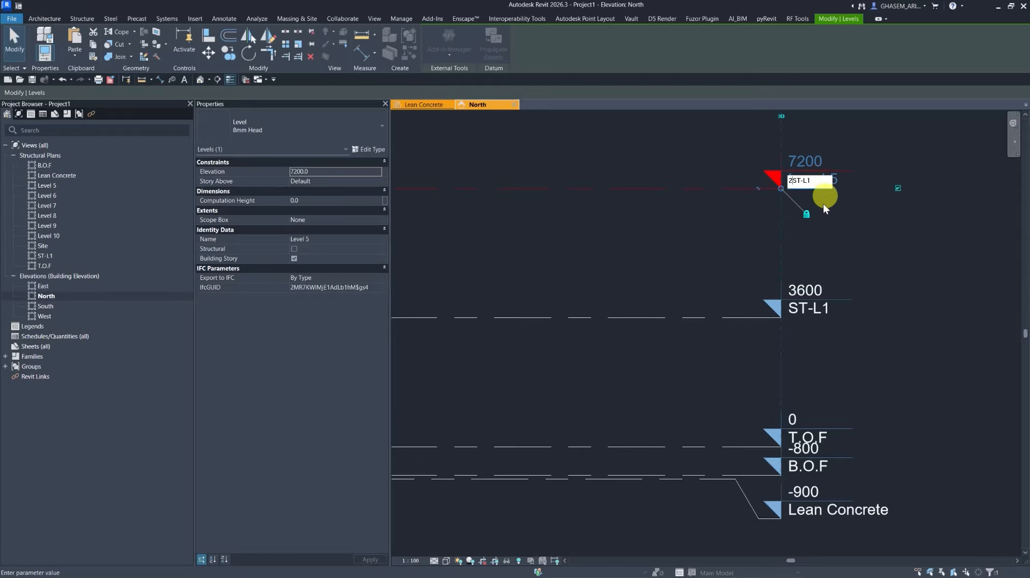
pyautogui.write('2')
pyautogui.press('Return')
pyautogui.click(553, 296)
# Rename Level 6 as ST-L3 and accept renaming its corresponding views.
pyautogui.scroll(-2, 644, 305)
pyautogui.moveTo(644, 268); pyautogui.dragTo(697, 393, button='middle')
pyautogui.click(751, 295)
pyautogui.click(772, 290)
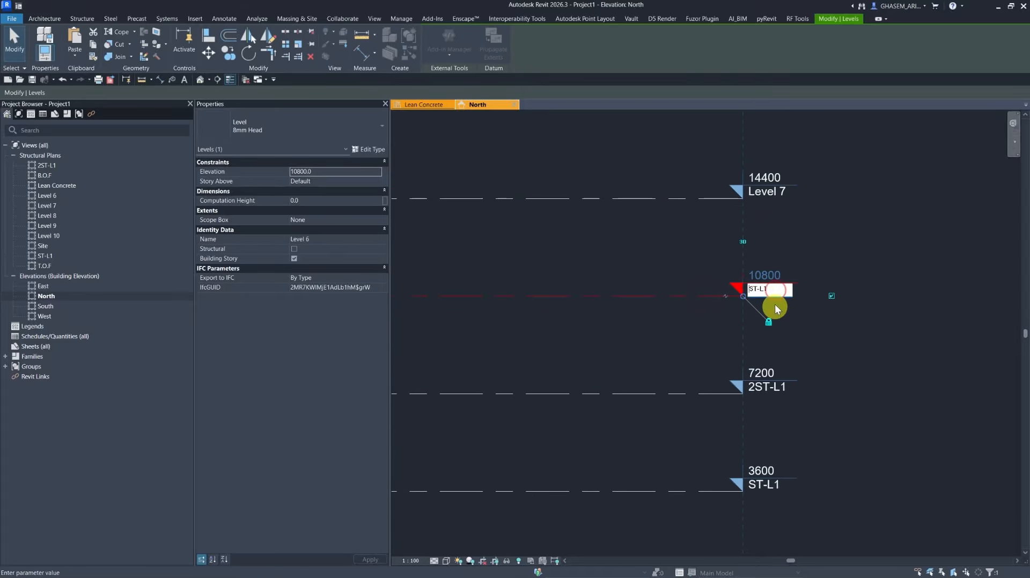
pyautogui.write('ST-L3')
pyautogui.press('Return')
pyautogui.click(560, 296)
# Rename Level 7 as ST-L4 and accept renaming its corresponding views.
pyautogui.moveTo(659, 235); pyautogui.dragTo(624, 375, button='middle')
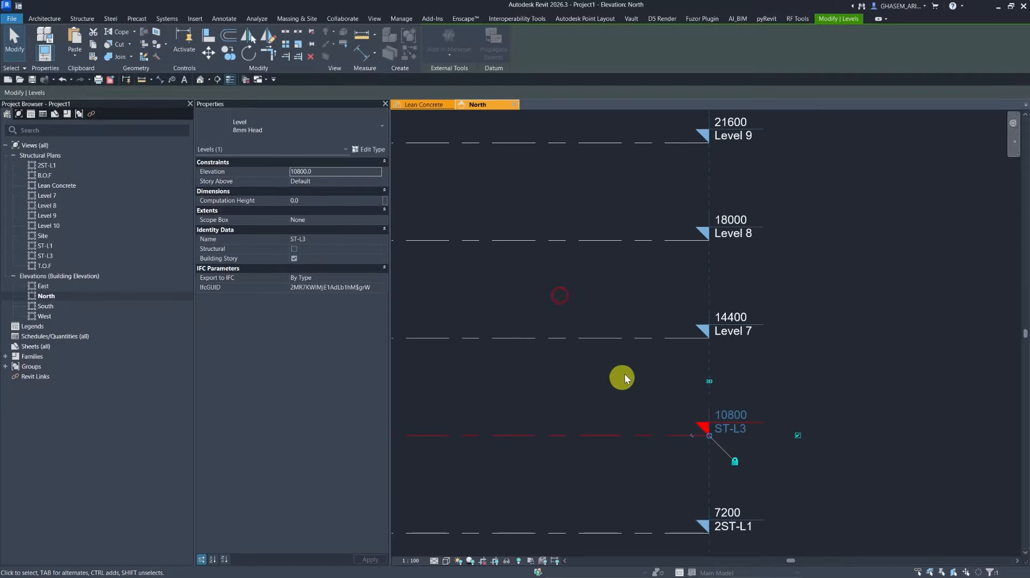
pyautogui.click(646, 338)
pyautogui.click(734, 331)
pyautogui.write('ST-L')
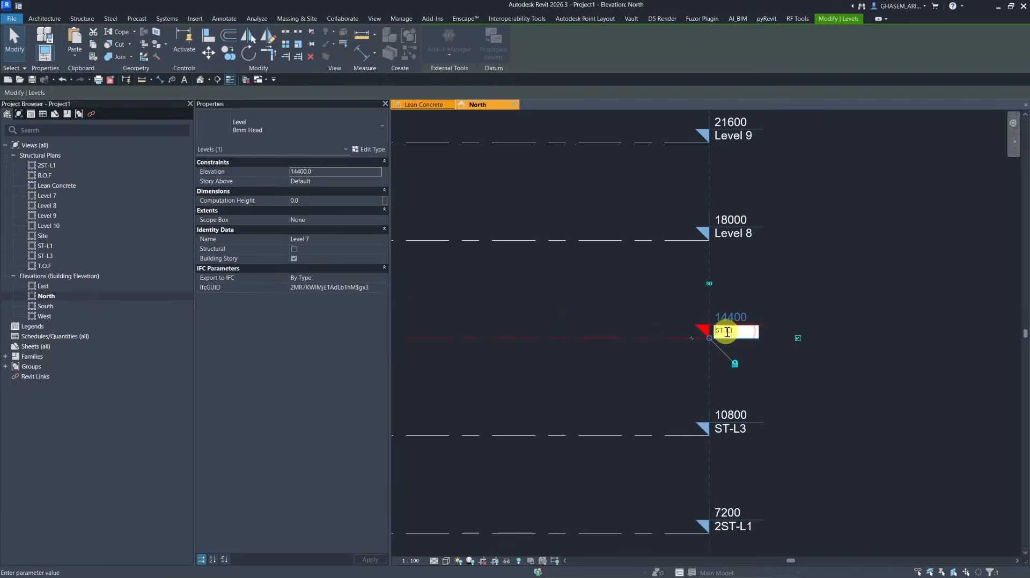
pyautogui.write('4')
pyautogui.press('Return')
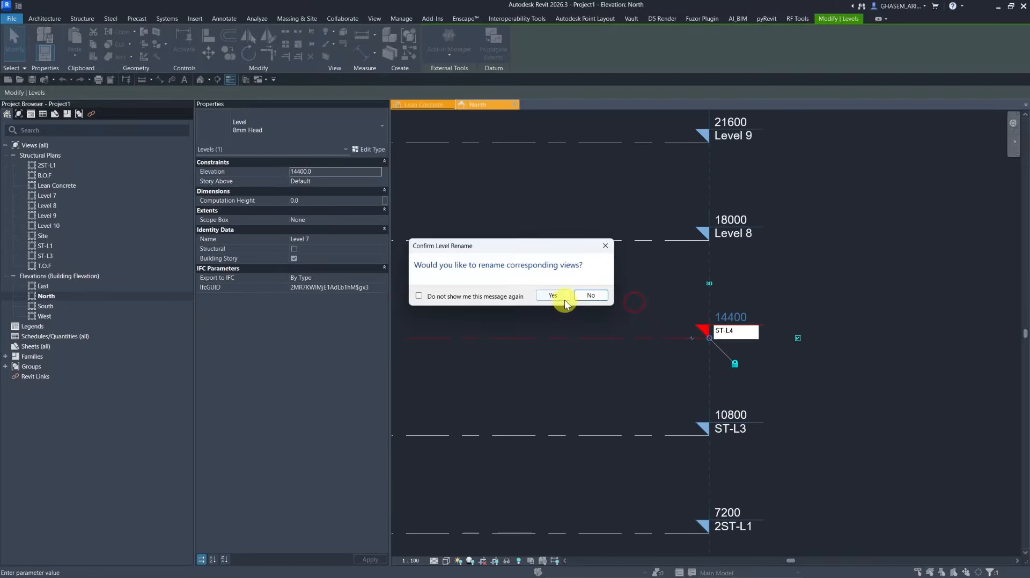
pyautogui.click(565, 300)
# Rename Level 8 as ST-L5 and accept renaming its corresponding views.
pyautogui.moveTo(645, 291); pyautogui.dragTo(602, 240)
pyautogui.click(729, 234)
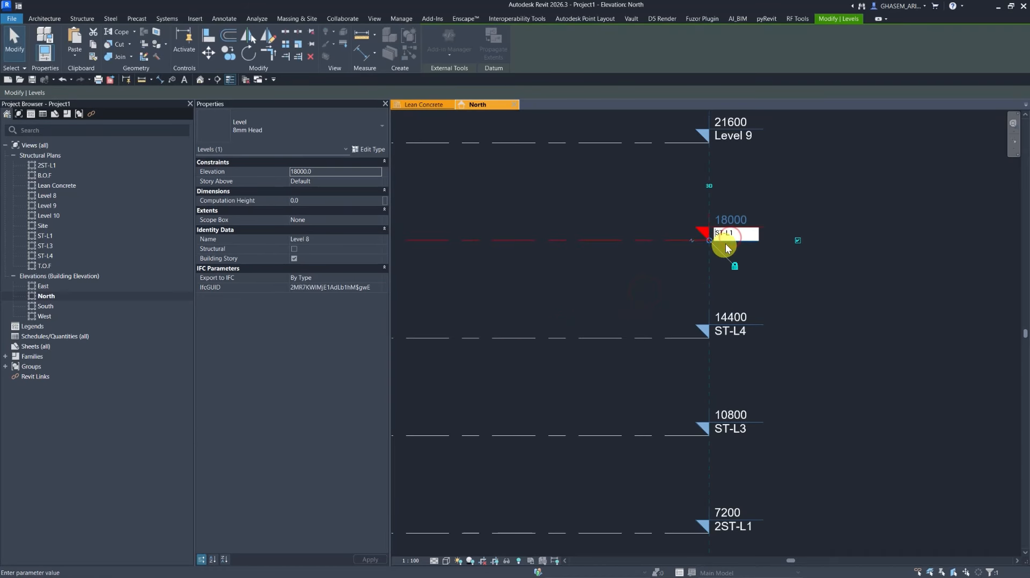
pyautogui.write('ST-L5')
pyautogui.click(634, 214)
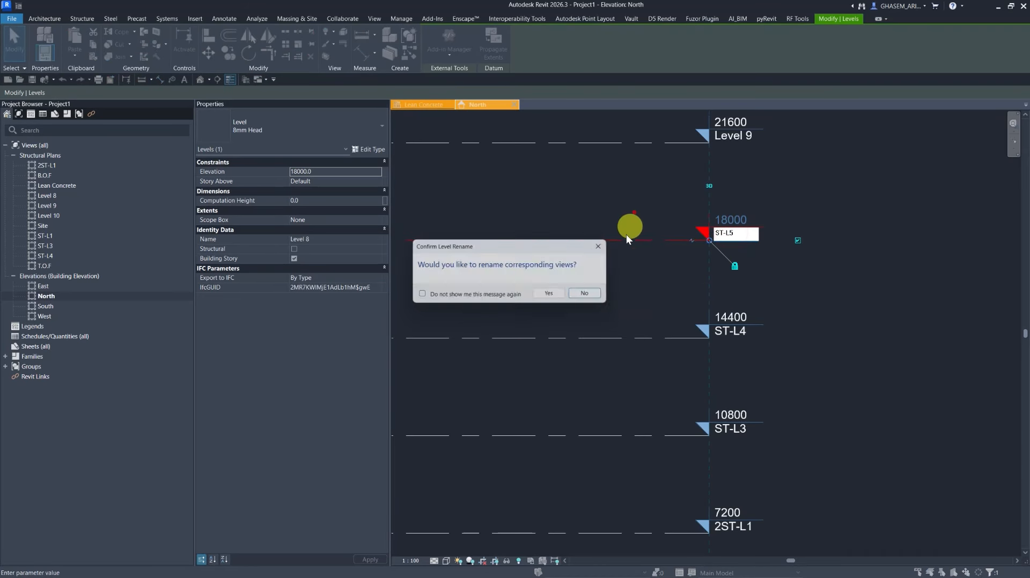
pyautogui.click(551, 295)
# Rename Level 9 as ST-L6 and accept renaming its corresponding views.
pyautogui.moveTo(608, 187); pyautogui.dragTo(601, 338, button='middle')
pyautogui.click(663, 294)
pyautogui.click(736, 286)
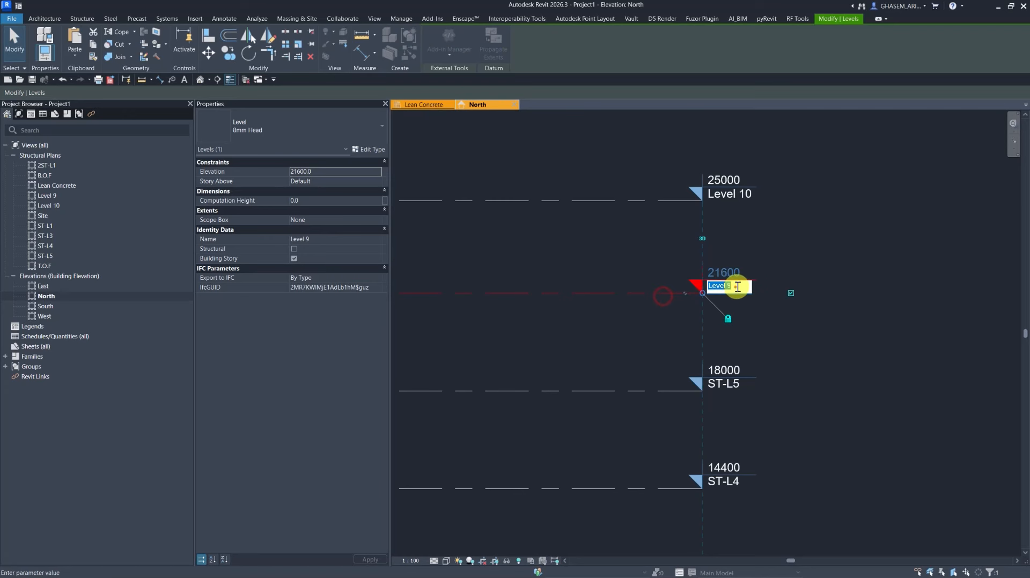
pyautogui.moveTo(731, 287); pyautogui.dragTo(750, 290)
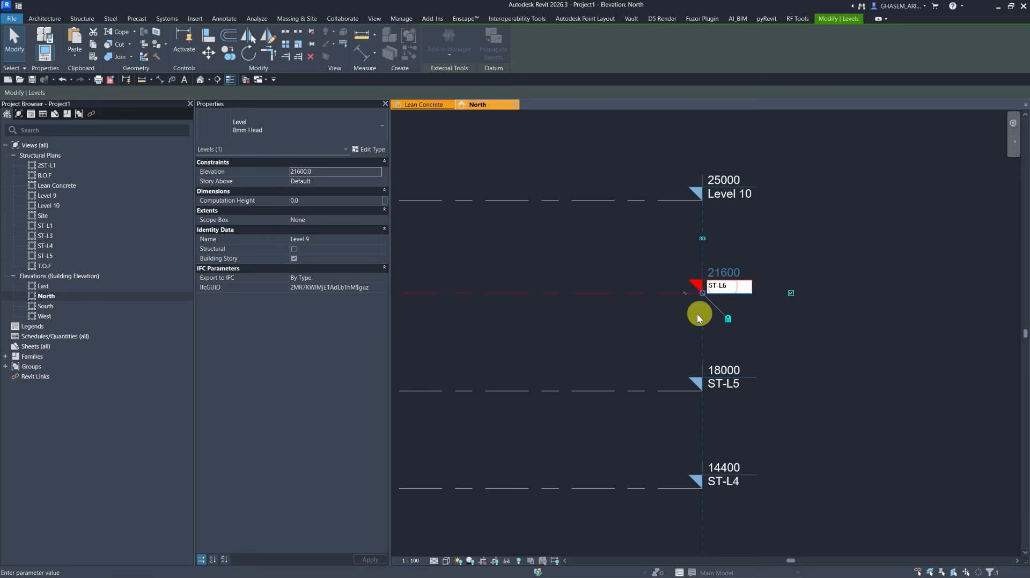
pyautogui.press('Return')
pyautogui.click(551, 295)
# Rename Level 10 as ST-L7 and accept renaming its corresponding views.
pyautogui.click(662, 201)
pyautogui.click(719, 194)
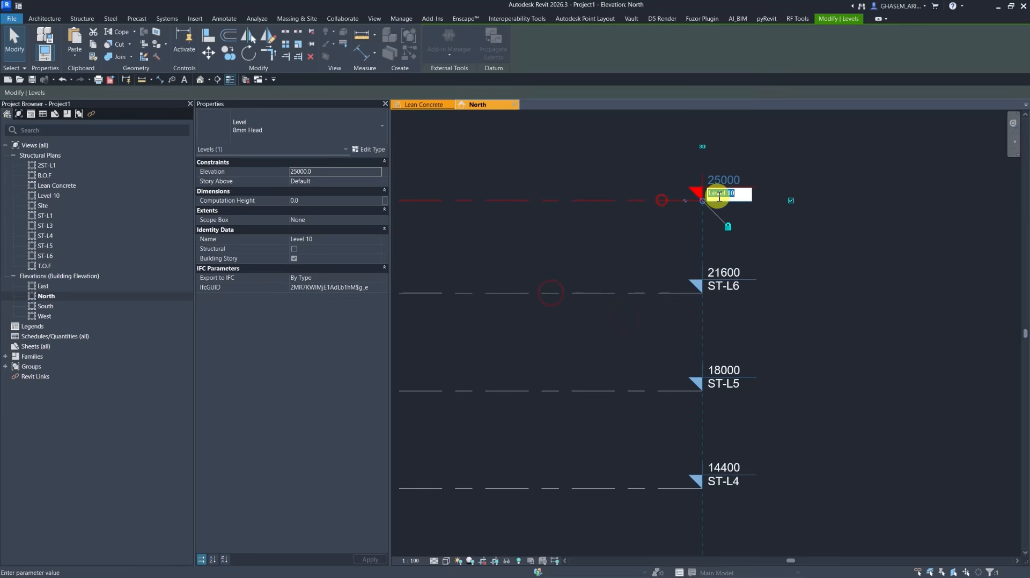
pyautogui.click(736, 197)
pyautogui.write('7')
pyautogui.press('Return')
pyautogui.click(548, 297)
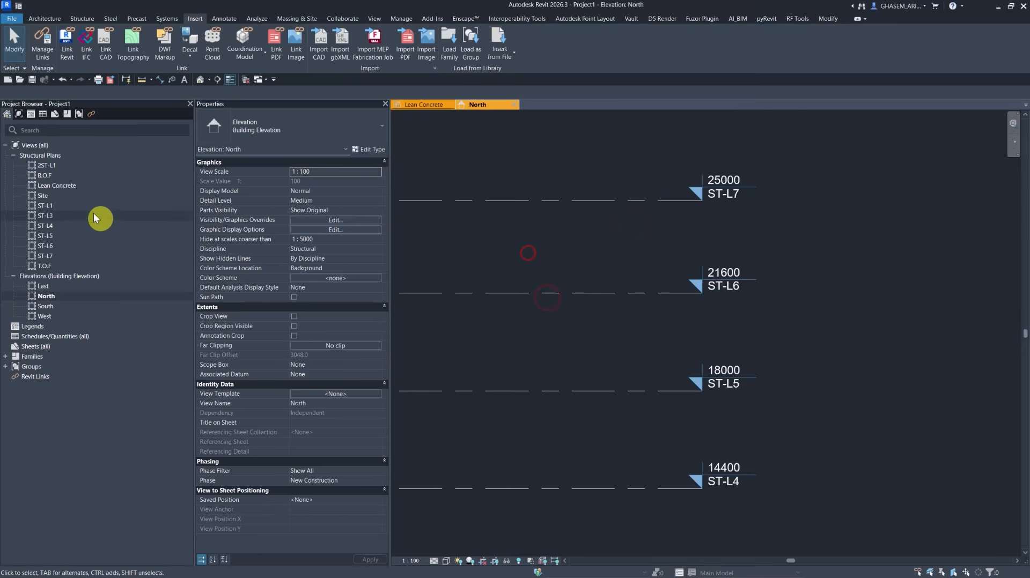
# Apply the Discipline browser organization to the project browser views, adjusting its grouping and sorting order.
pyautogui.rightClick(39, 146)
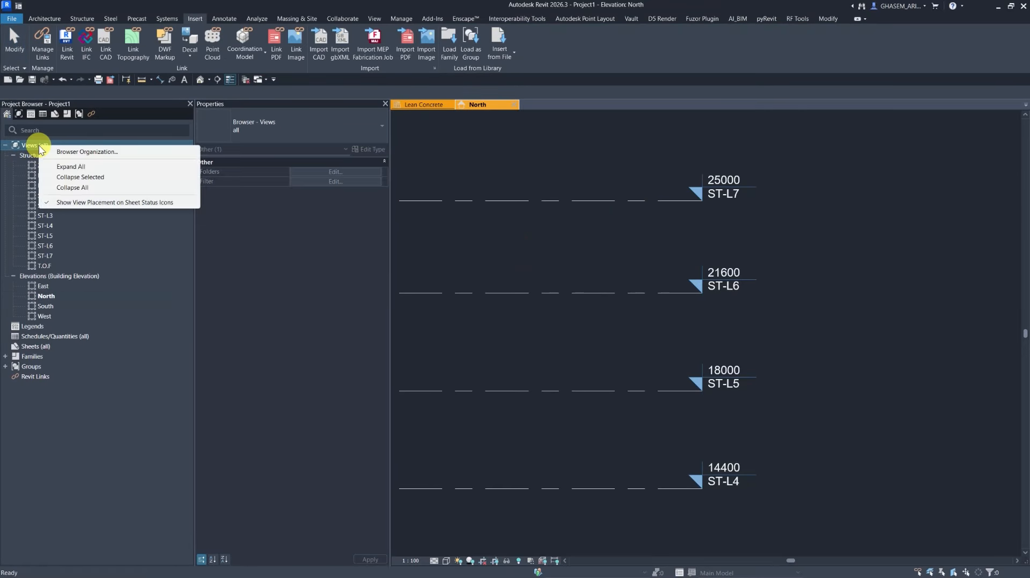
pyautogui.click(66, 152)
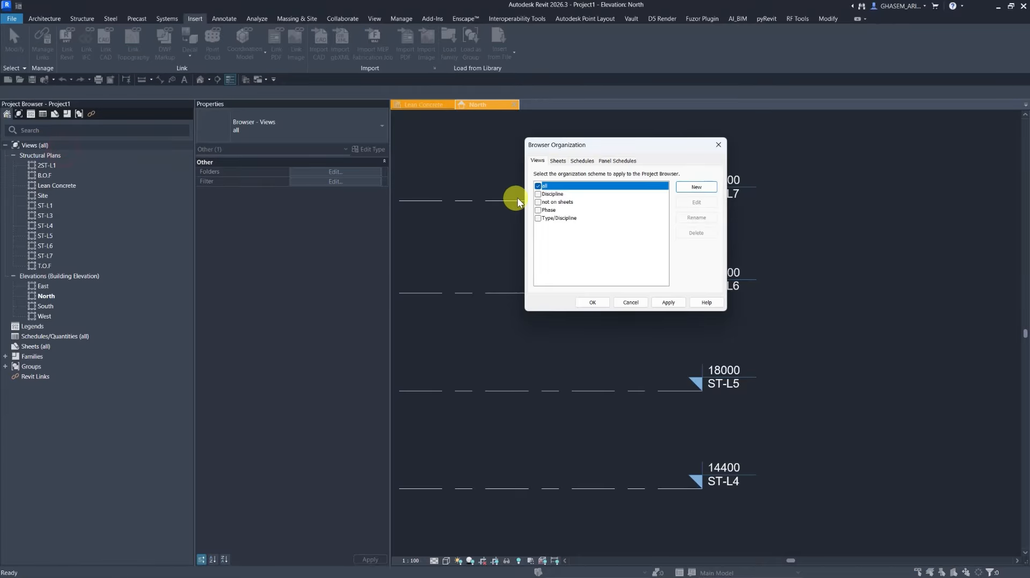
pyautogui.click(537, 195)
pyautogui.click(693, 203)
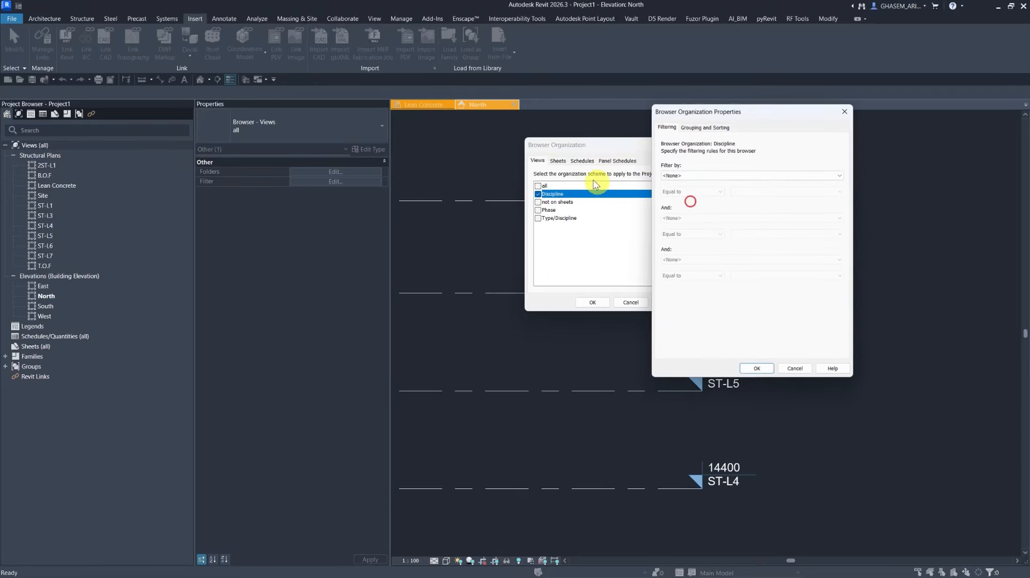
pyautogui.click(705, 127)
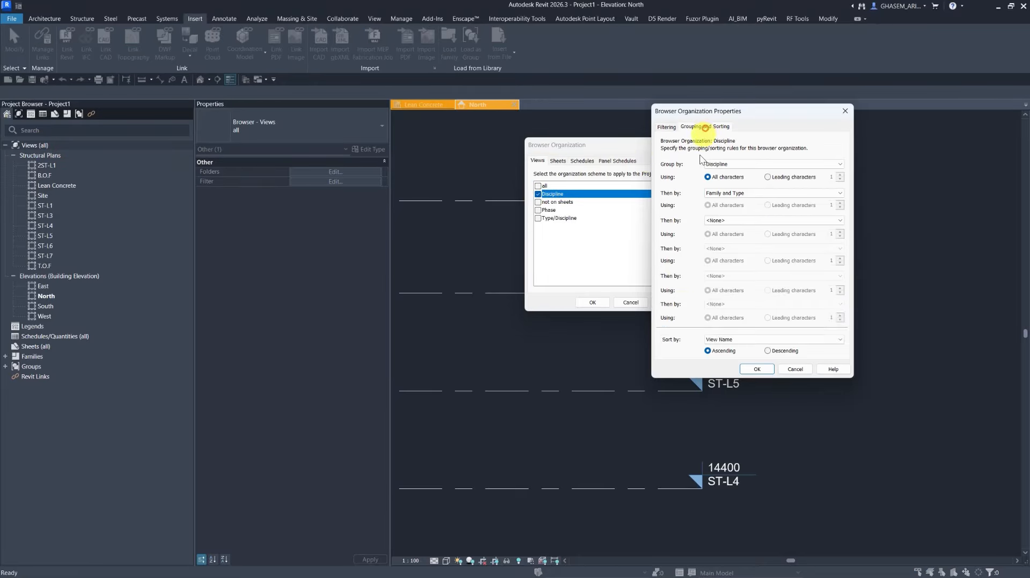
pyautogui.click(743, 339)
pyautogui.click(733, 384)
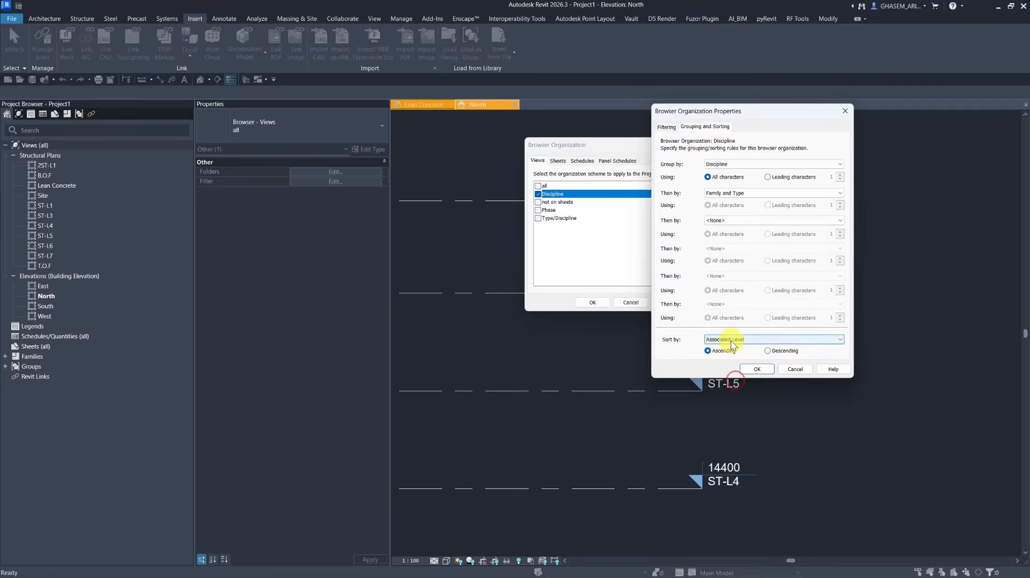
pyautogui.click(754, 369)
pyautogui.click(669, 303)
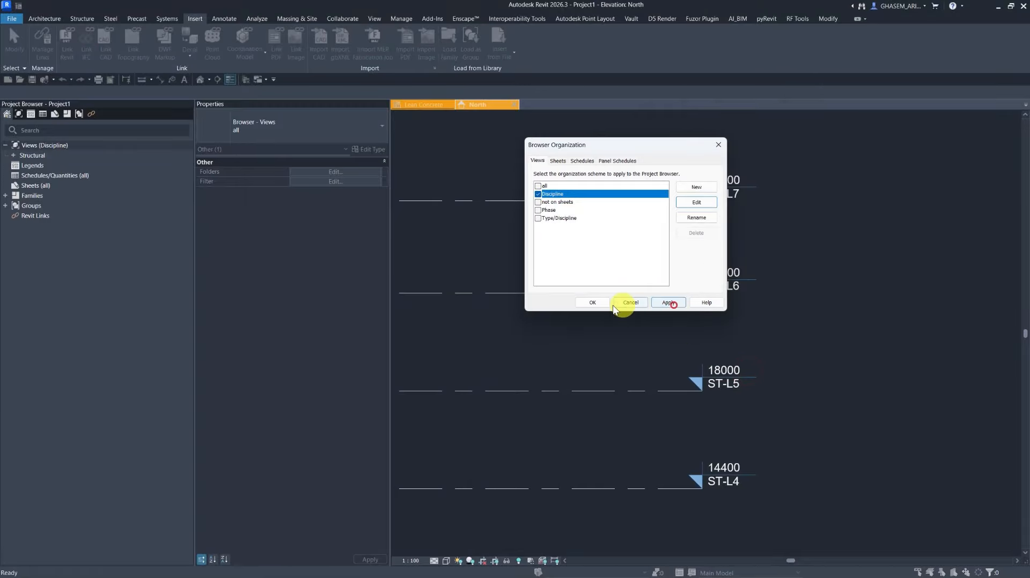
pyautogui.click(592, 302)
# Expand the structural plans in the project browser and open the T.O.F structural plan view.
pyautogui.click(17, 164)
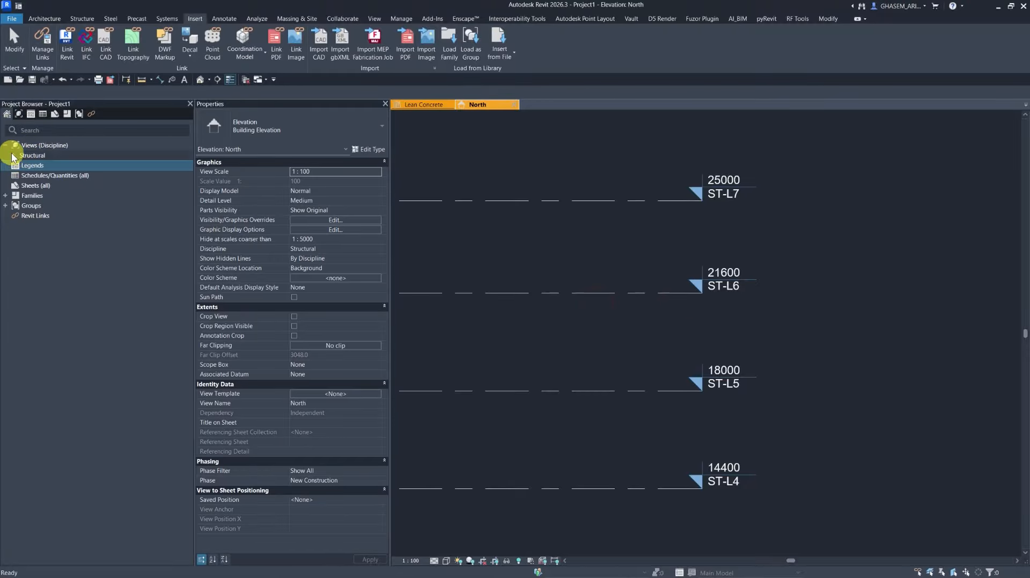
pyautogui.click(12, 155)
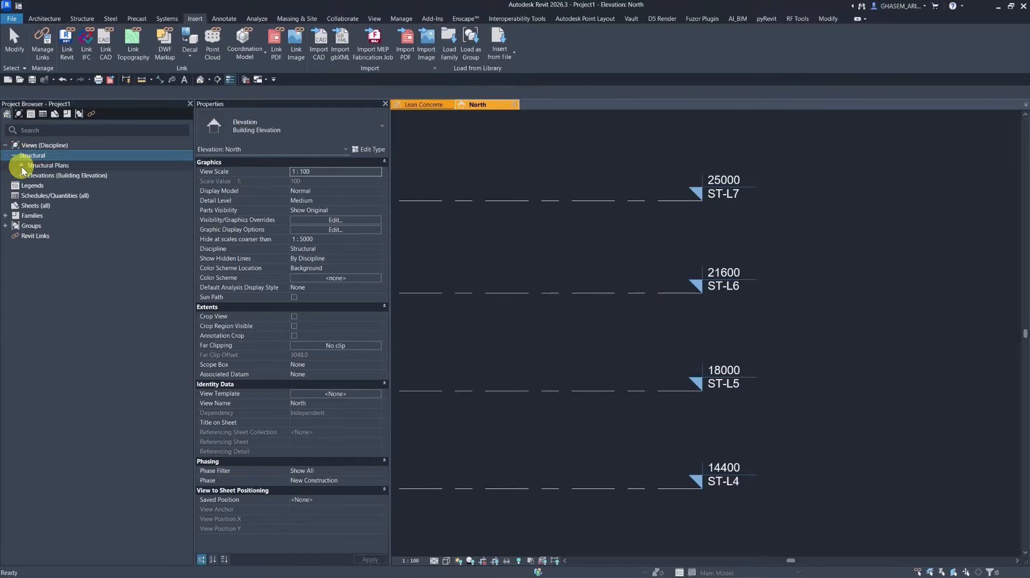
pyautogui.click(21, 166)
pyautogui.scroll(-3, 518, 277)
pyautogui.moveTo(518, 277); pyautogui.dragTo(662, 250, button='middle')
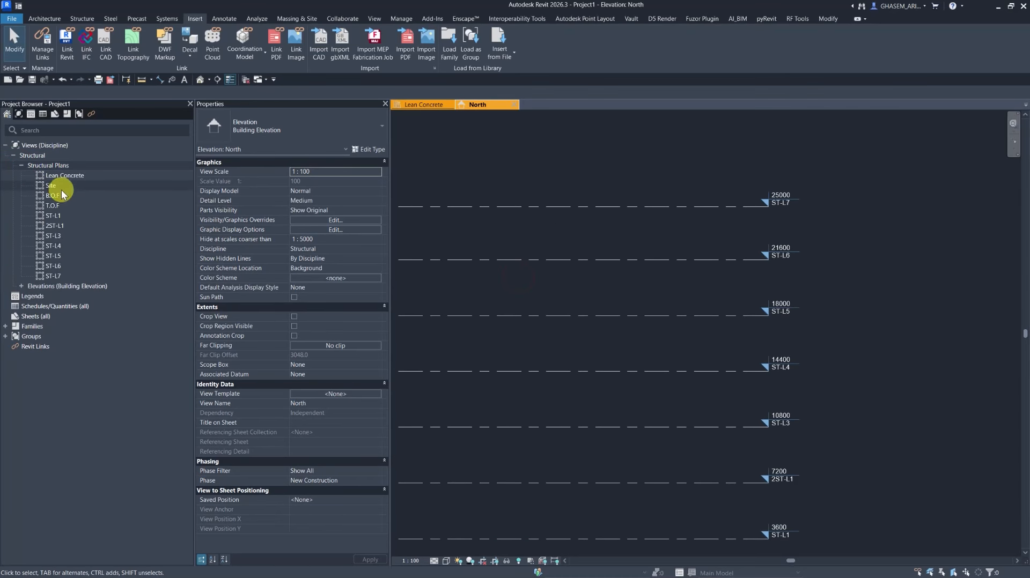
pyautogui.click(54, 209)
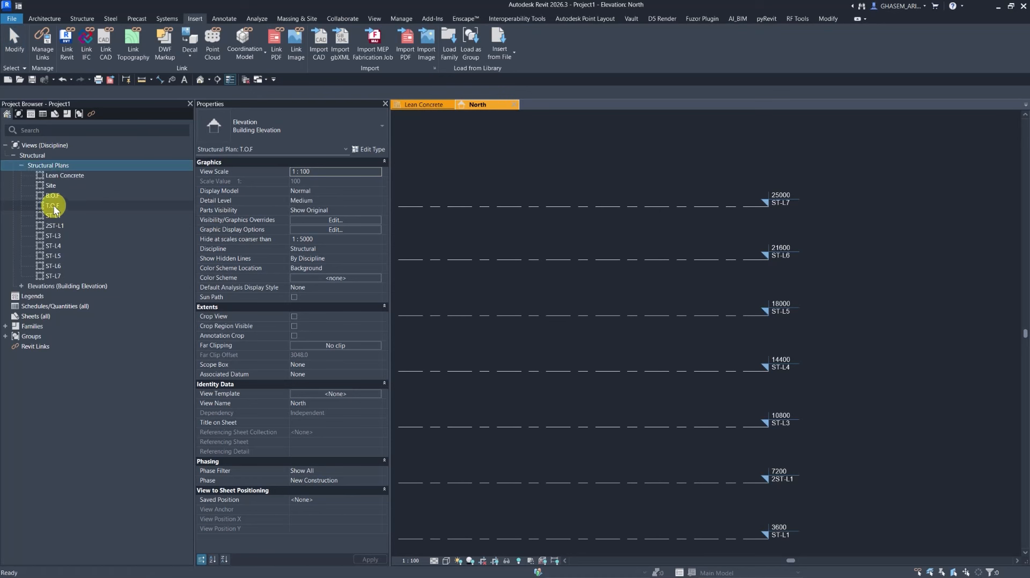
pyautogui.doubleClick(54, 207)
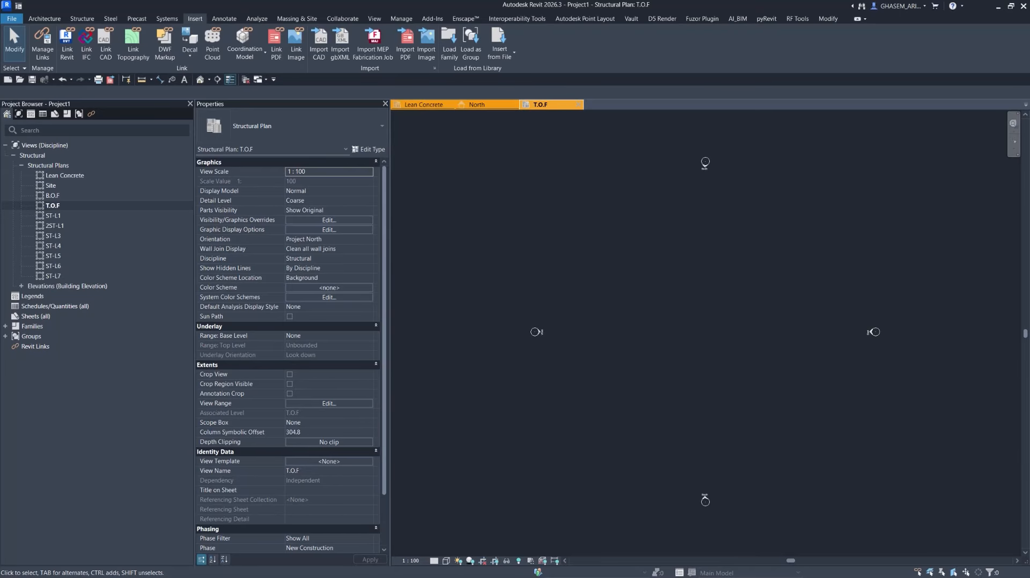
# Draw horizontal grid 1 across the upper part of the T.O.F plan with the Grid tool.
pyautogui.click(81, 18)
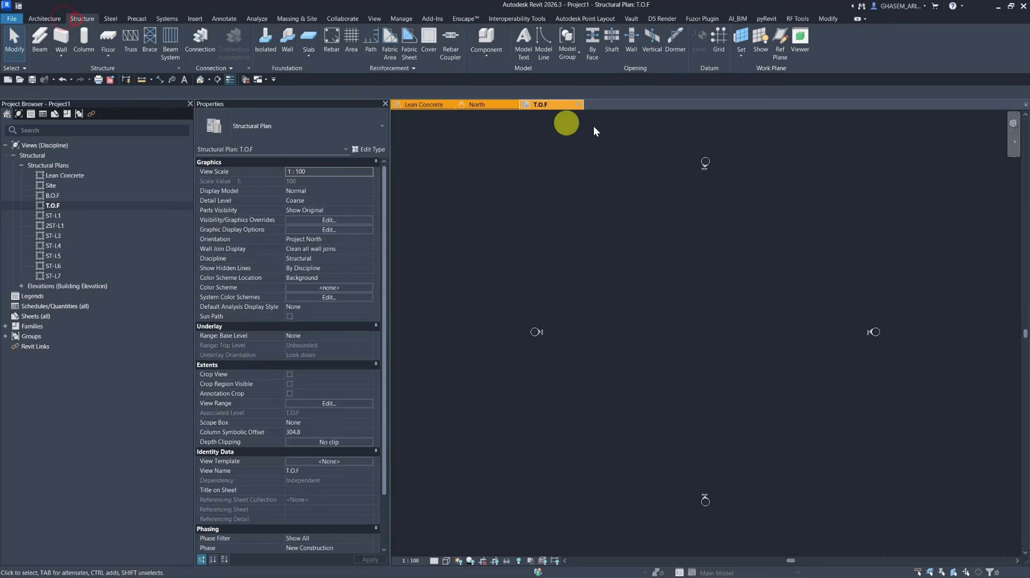
pyautogui.click(715, 43)
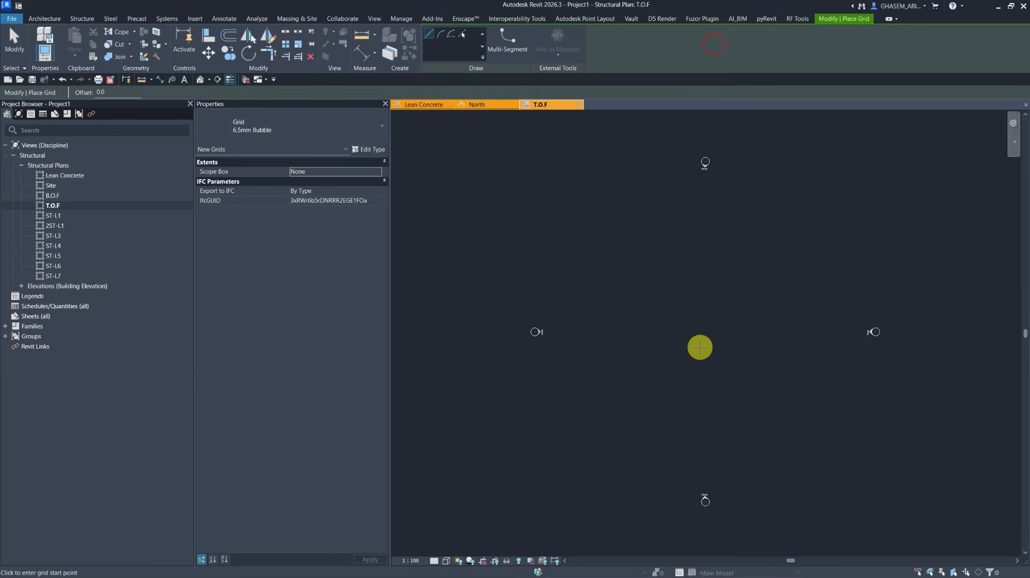
pyautogui.scroll(-2, 700, 347)
pyautogui.scroll(1, 644, 365)
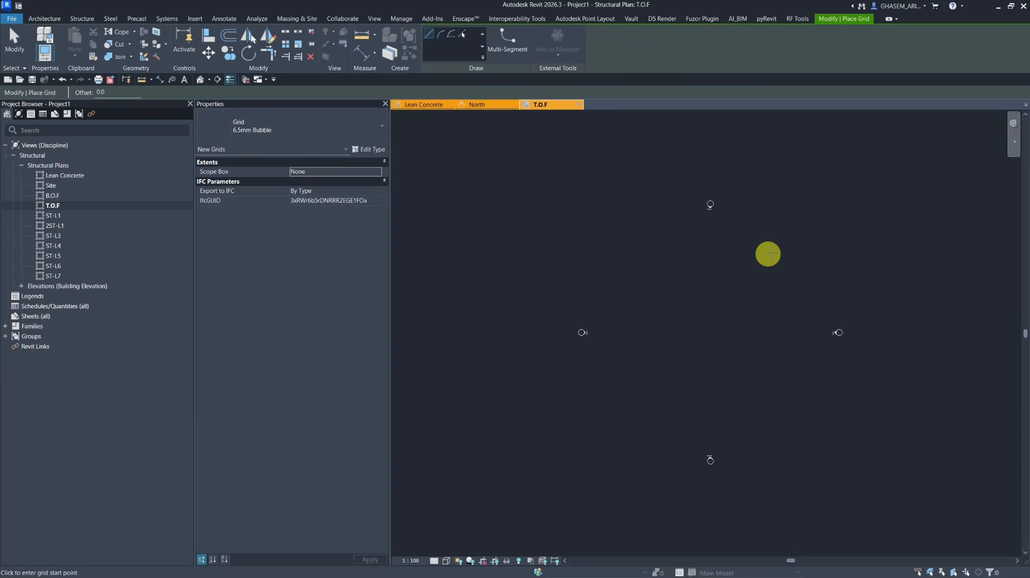
pyautogui.click(776, 247)
pyautogui.click(621, 247)
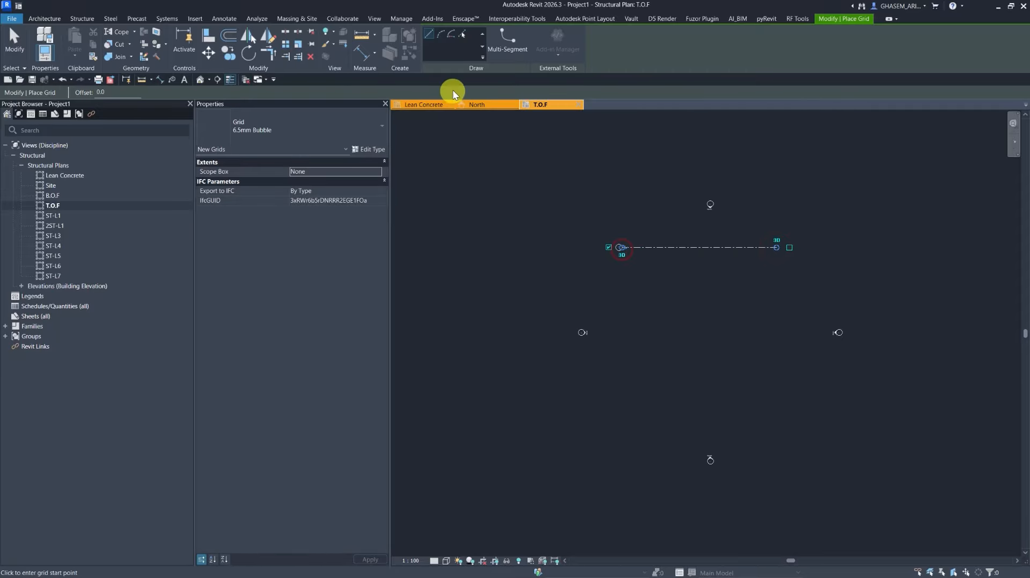
# Switch to picking lines and create grid 2 offset 4820 from grid 1.
pyautogui.click(462, 35)
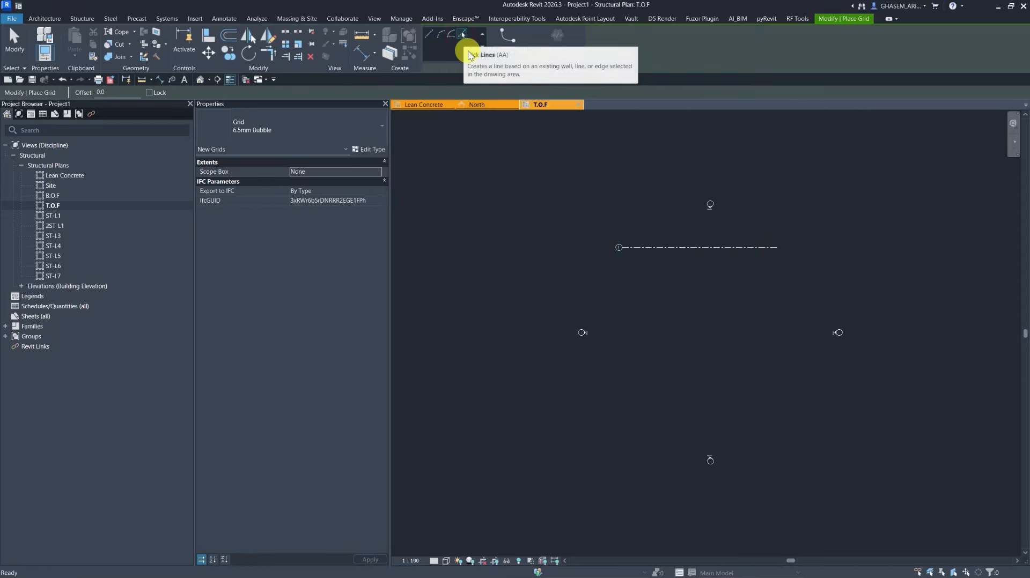
pyautogui.moveTo(682, 236); pyautogui.dragTo(674, 244, button='middle')
pyautogui.scroll(1, 661, 234)
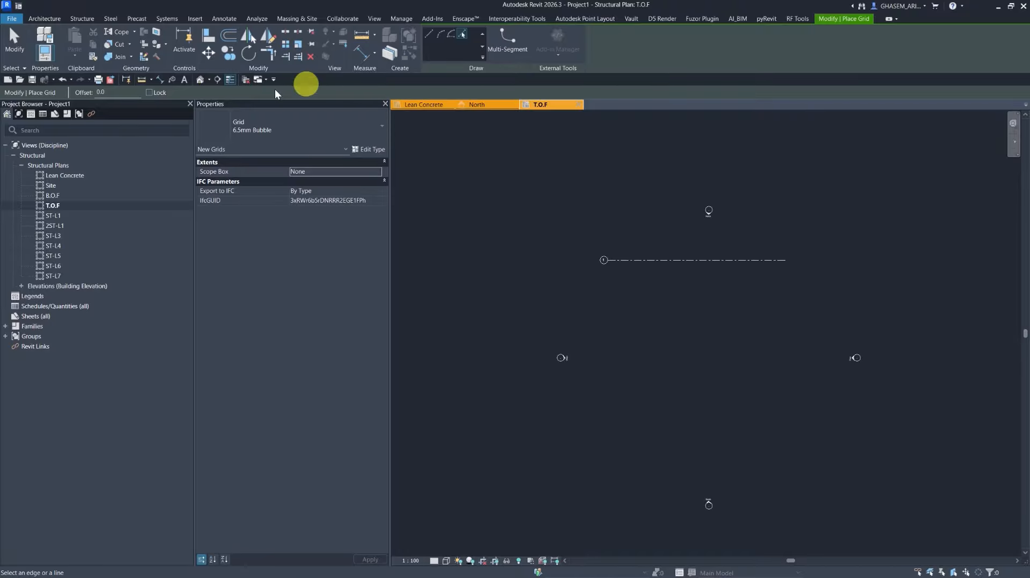
pyautogui.moveTo(125, 95); pyautogui.dragTo(90, 95)
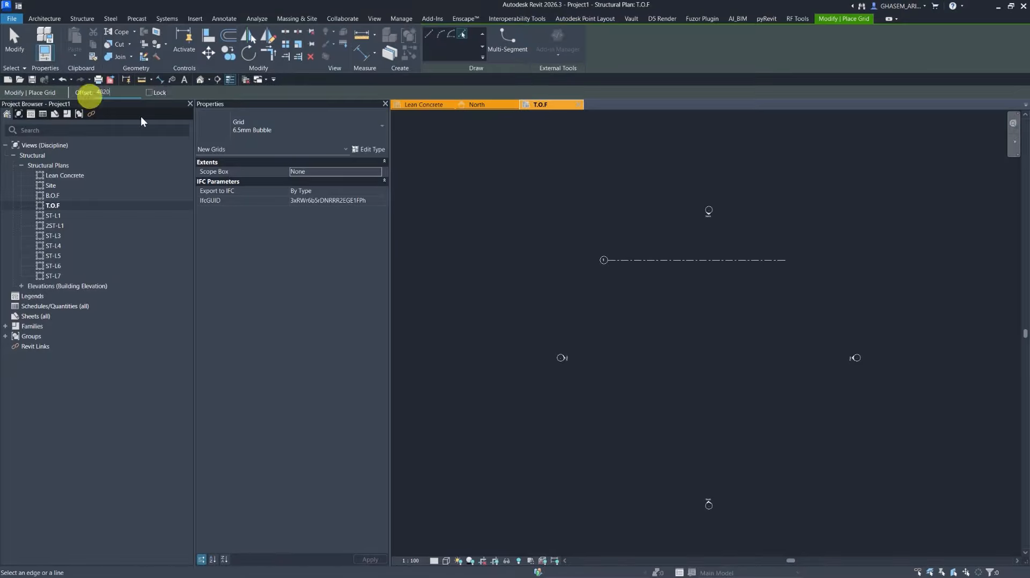
pyautogui.scroll(1, 644, 310)
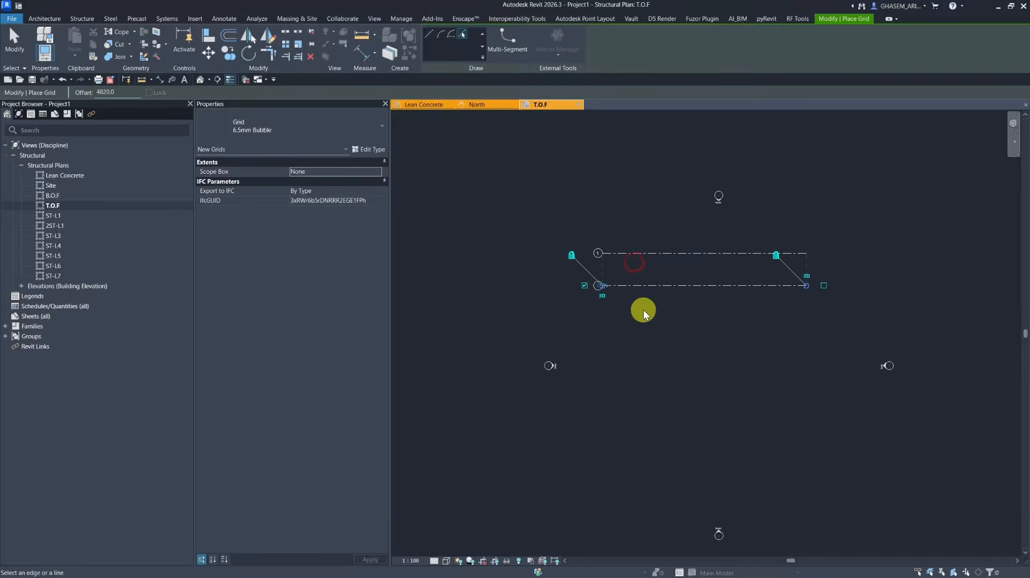
pyautogui.click(650, 324)
# Create grid 3 offset 5600 below grid 2 by picking the existing grid.
pyautogui.moveTo(129, 93); pyautogui.dragTo(65, 98)
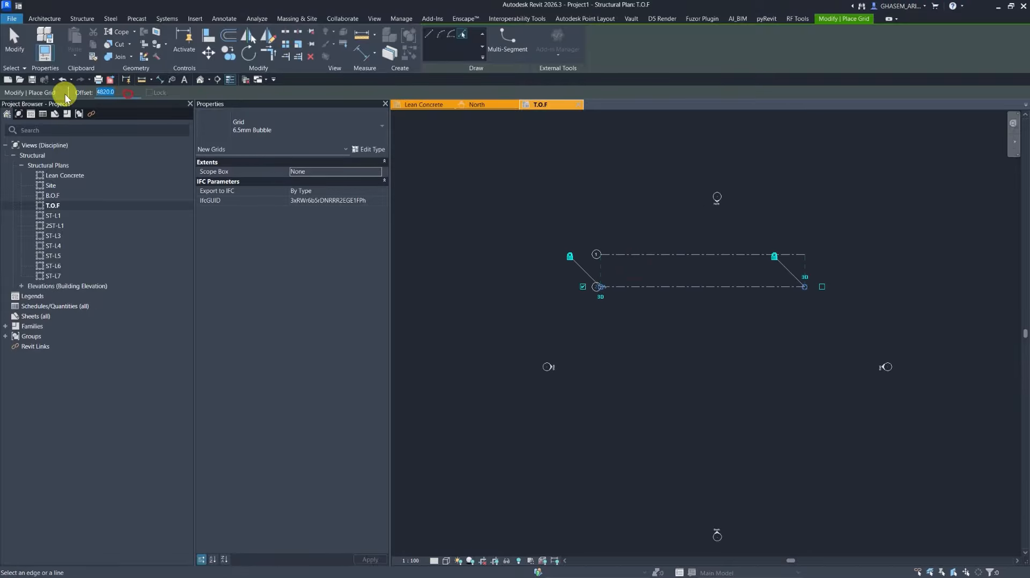
pyautogui.press('Return')
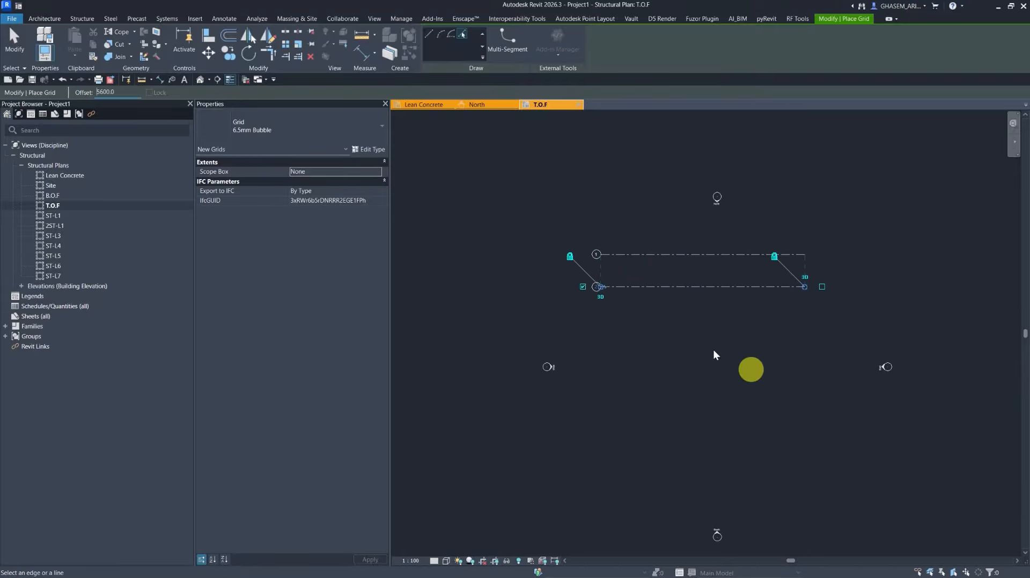
pyautogui.click(678, 289)
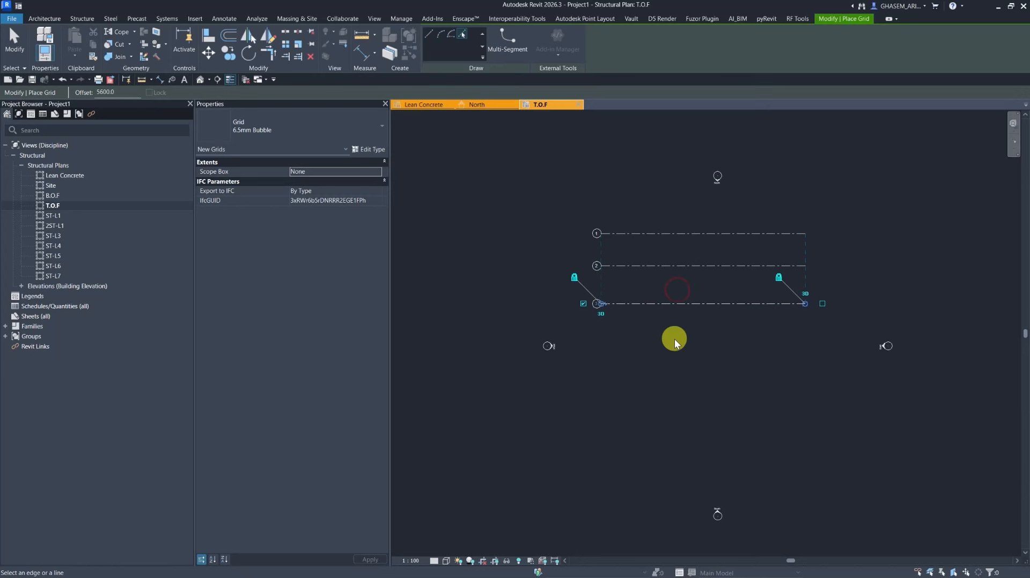
# Create grid 4 offset 5500 below grid 3 by picking the existing grid.
pyautogui.doubleClick(130, 92)
pyautogui.write('5500')
pyautogui.press('Return')
pyautogui.click(700, 305)
# Draw a vertical grid line through the horizontal grids and label it A.
pyautogui.click(428, 34)
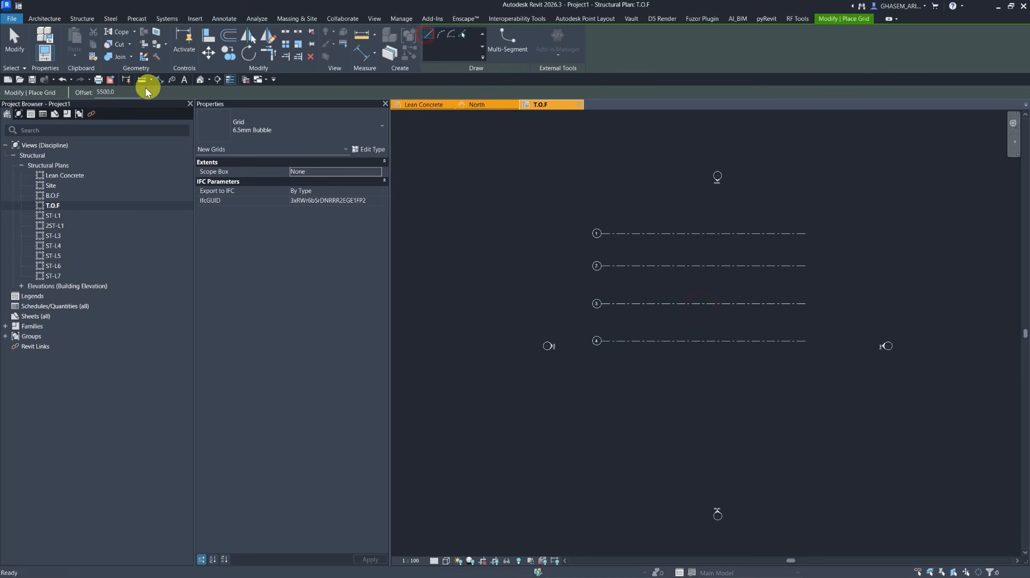
pyautogui.click(614, 367)
pyautogui.click(612, 223)
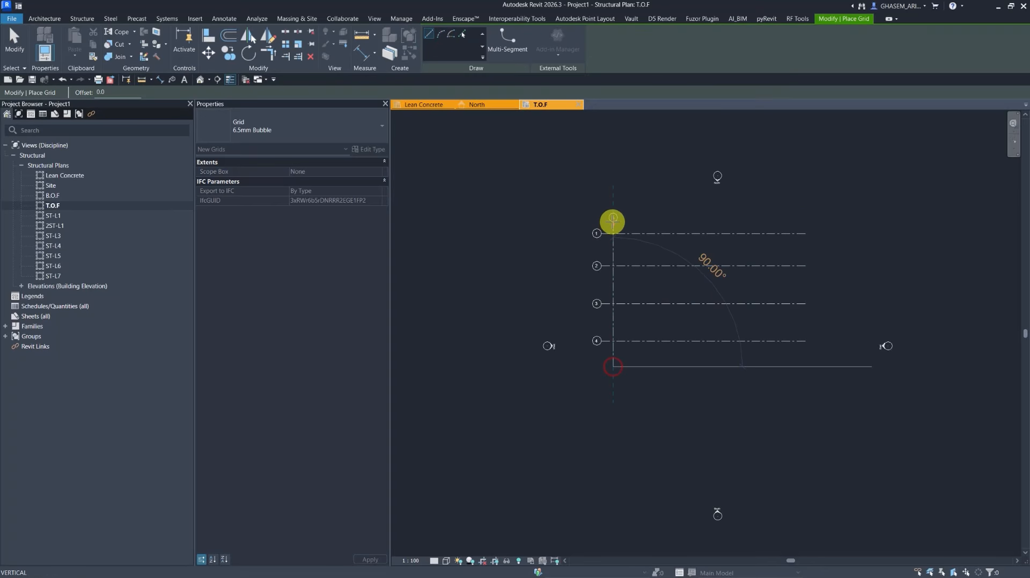
pyautogui.scroll(3, 613, 220)
pyautogui.click(615, 214)
pyautogui.write('A')
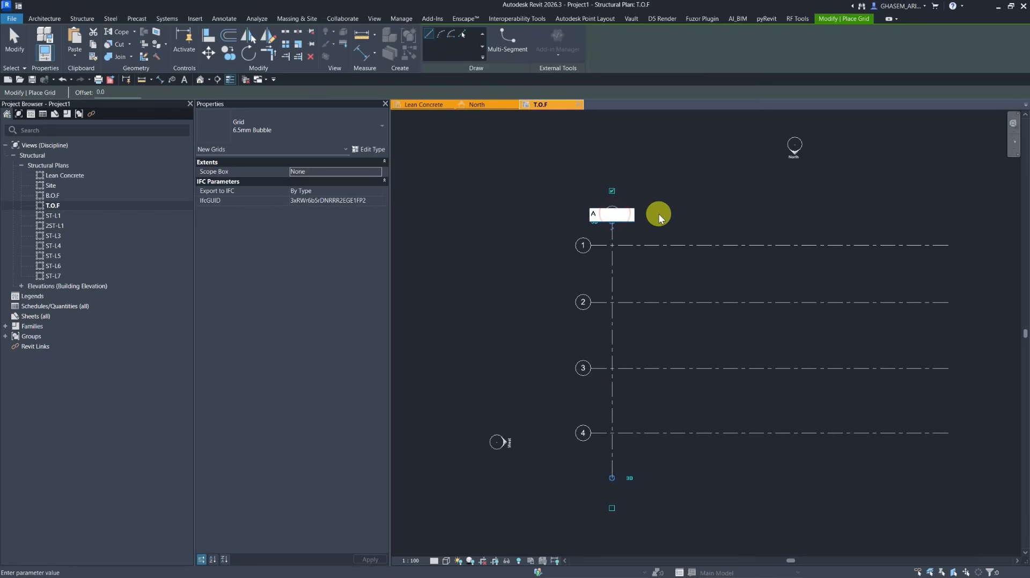
pyautogui.click(659, 214)
# Create vertical grid B offset 5320 from grid A by picking it.
pyautogui.click(463, 34)
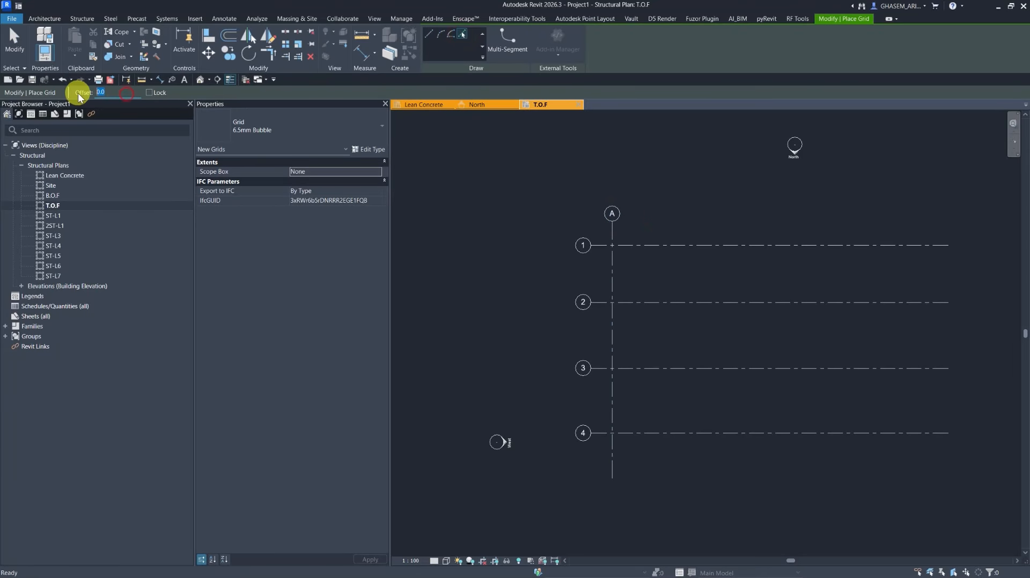
pyautogui.write('5320')
pyautogui.click(615, 254)
# Create vertical grid C offset 3330 from grid B by picking it.
pyautogui.moveTo(124, 93); pyautogui.dragTo(84, 95)
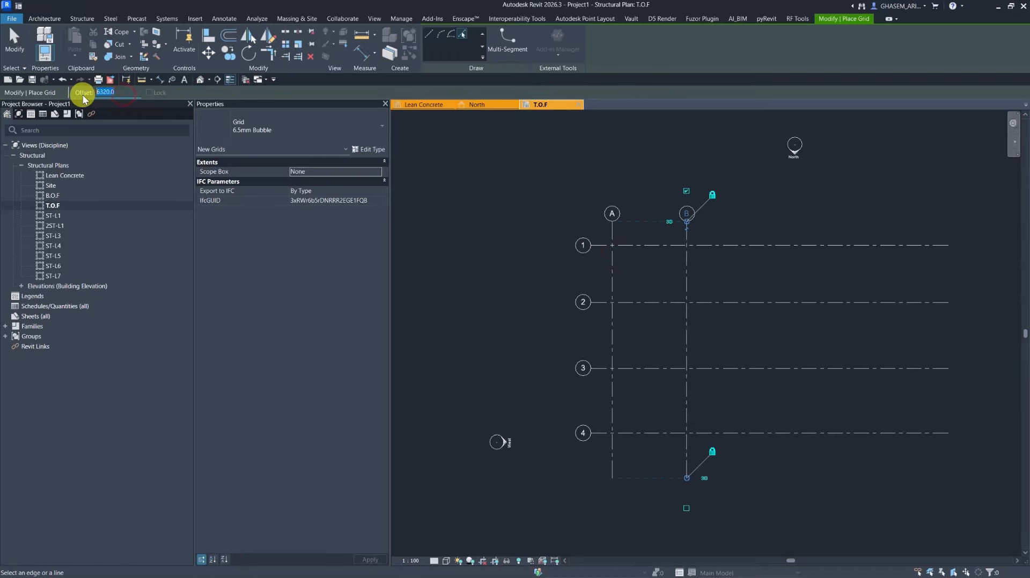
pyautogui.write('3330')
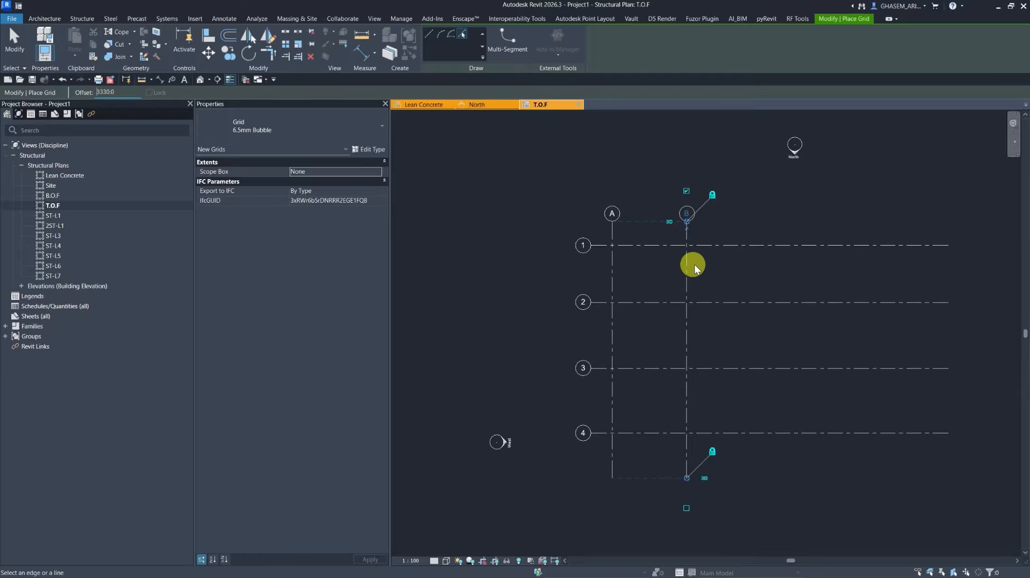
pyautogui.click(691, 262)
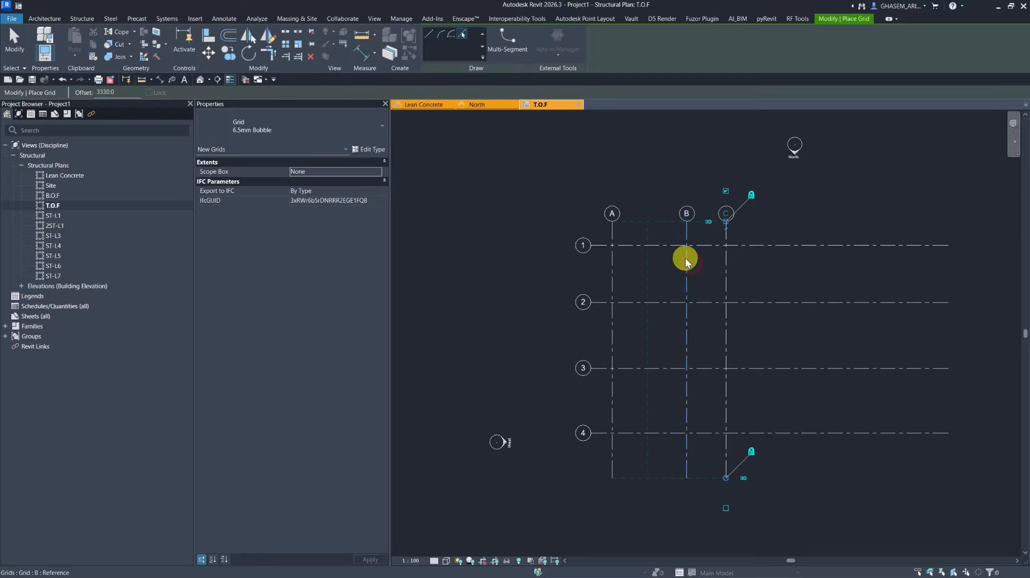
# Shorten the right ends of the horizontal grids to just past grid C.
pyautogui.click(15, 49)
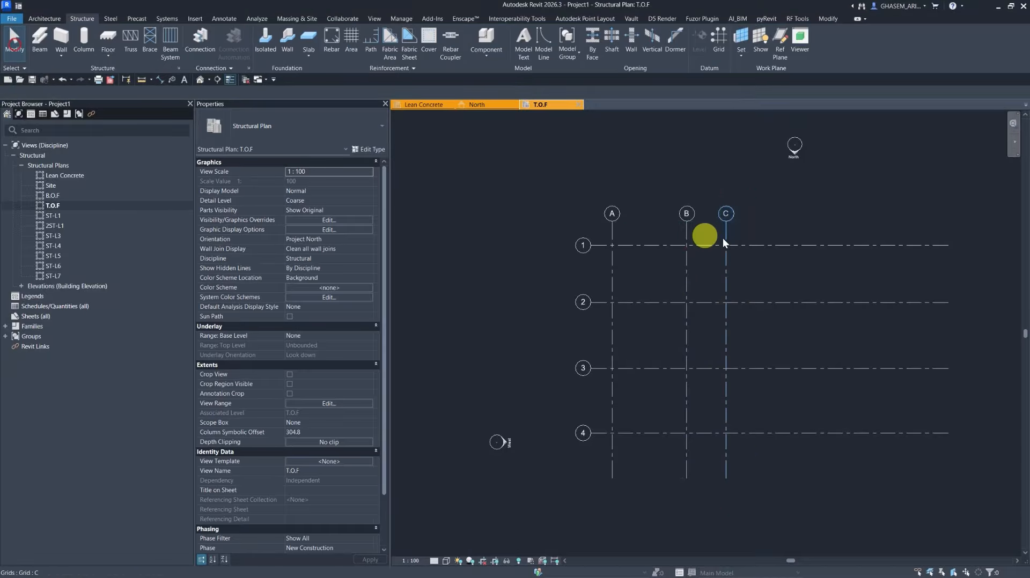
pyautogui.click(756, 245)
pyautogui.moveTo(947, 246); pyautogui.dragTo(750, 246)
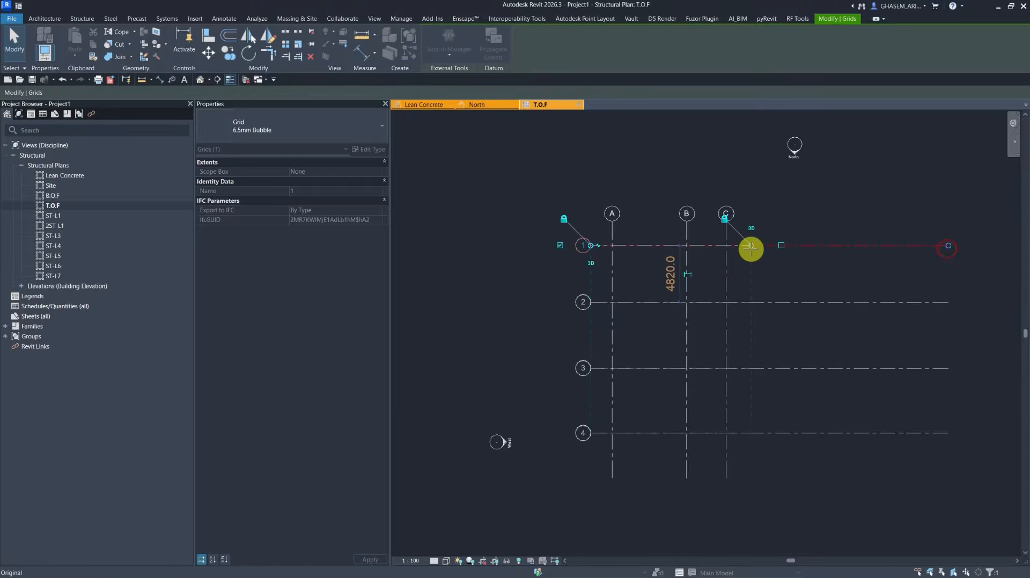
pyautogui.click(725, 441)
pyautogui.click(816, 372)
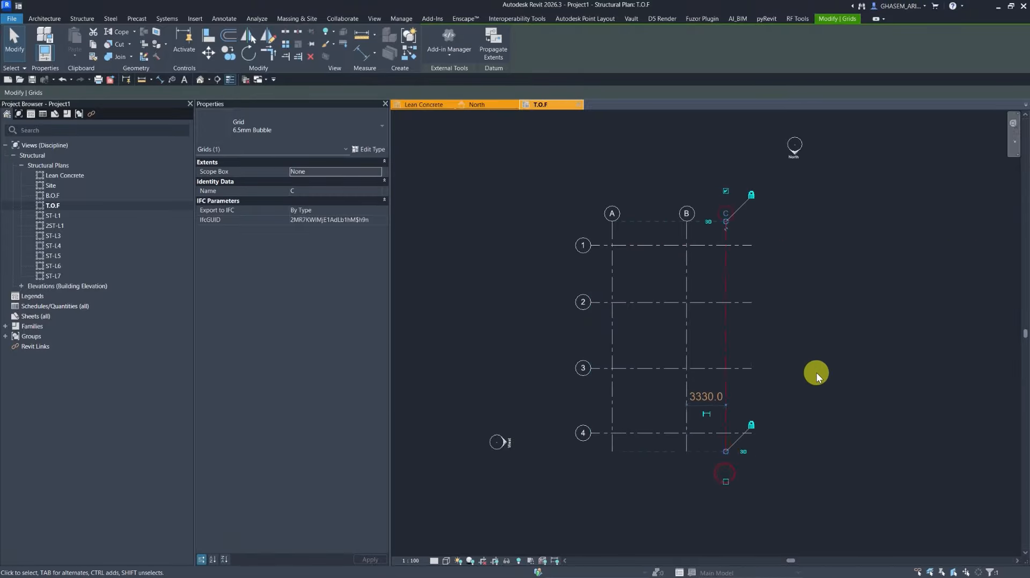
pyautogui.click(720, 302)
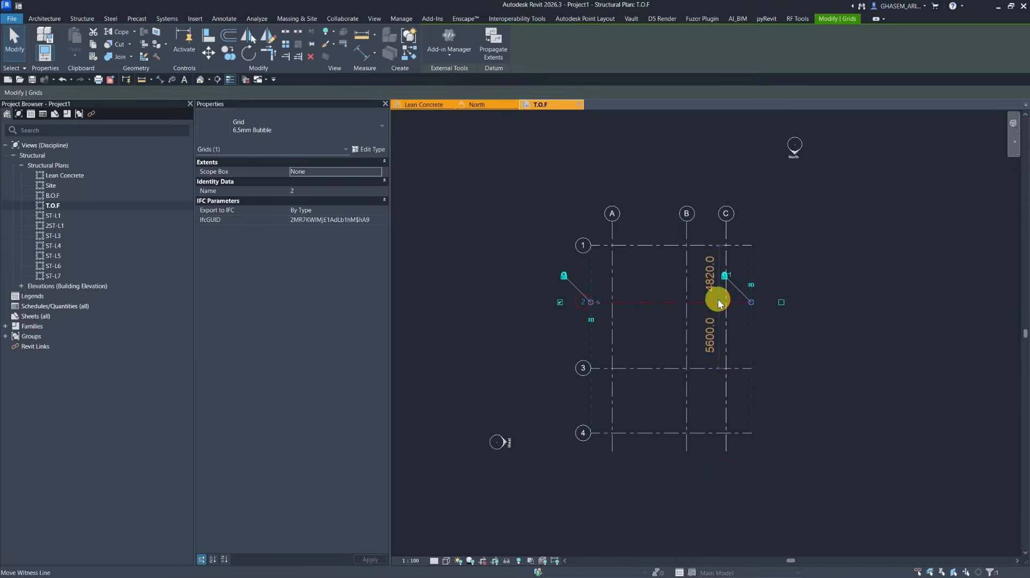
pyautogui.moveTo(718, 299); pyautogui.dragTo(713, 297, button='middle')
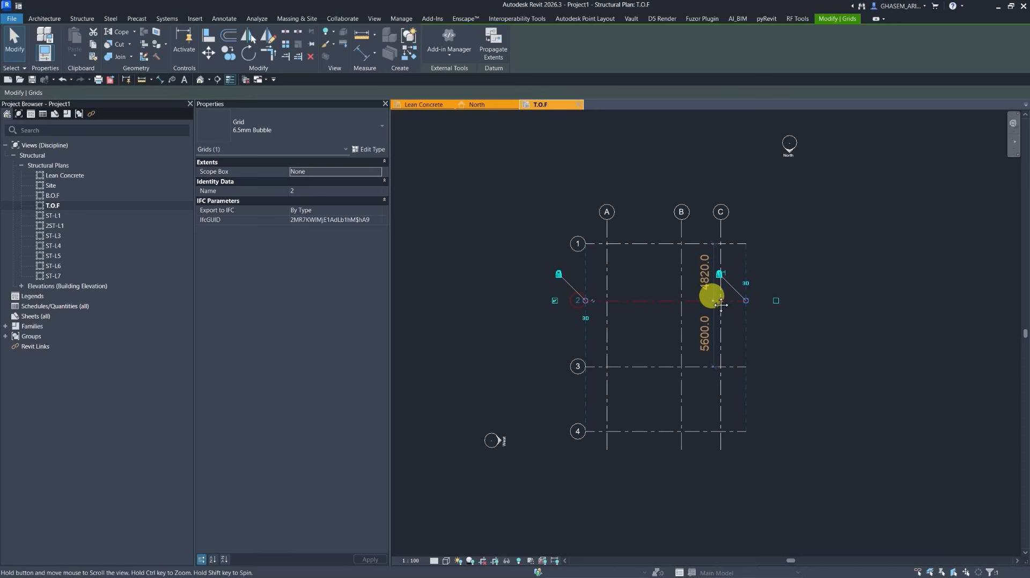
pyautogui.click(635, 266)
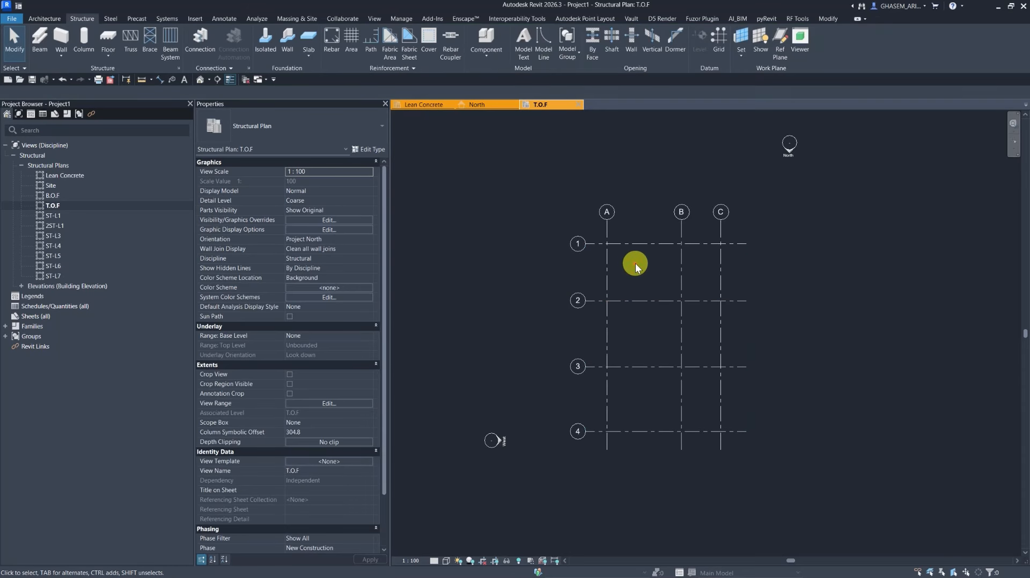
pyautogui.press('F9')
pyautogui.press('F9')
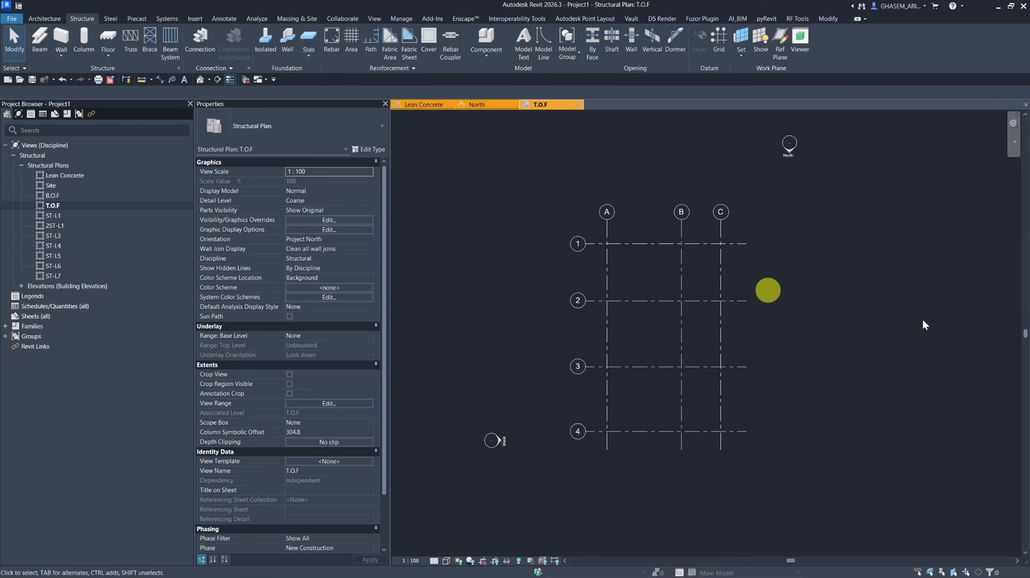
# Place 550 x 500mm rectangular concrete columns at all grid intersections, with their height set up to level ST-L1.
pyautogui.click(911, 453)
pyautogui.moveTo(762, 387); pyautogui.dragTo(751, 366, button='middle')
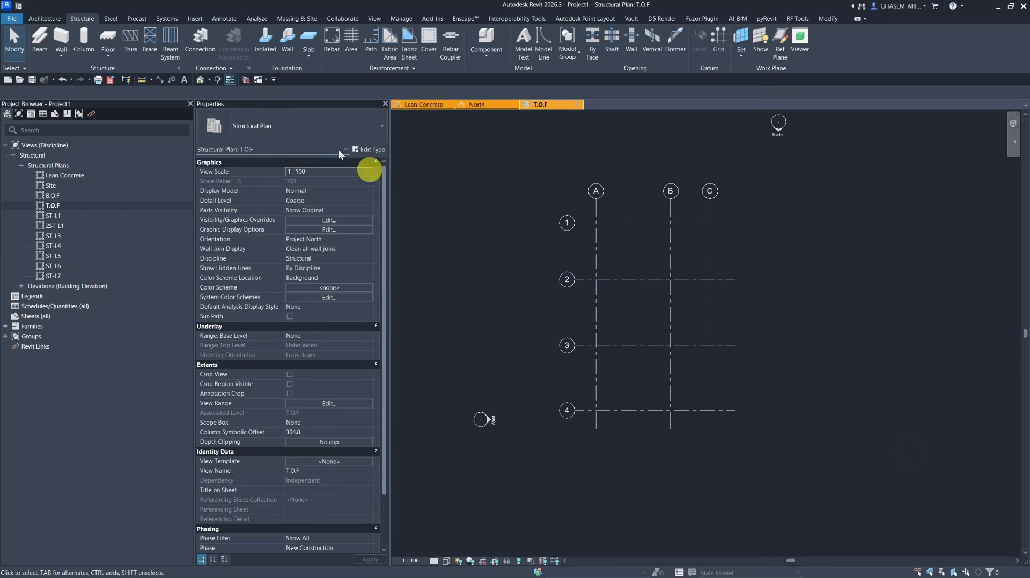
pyautogui.click(84, 37)
pyautogui.click(295, 127)
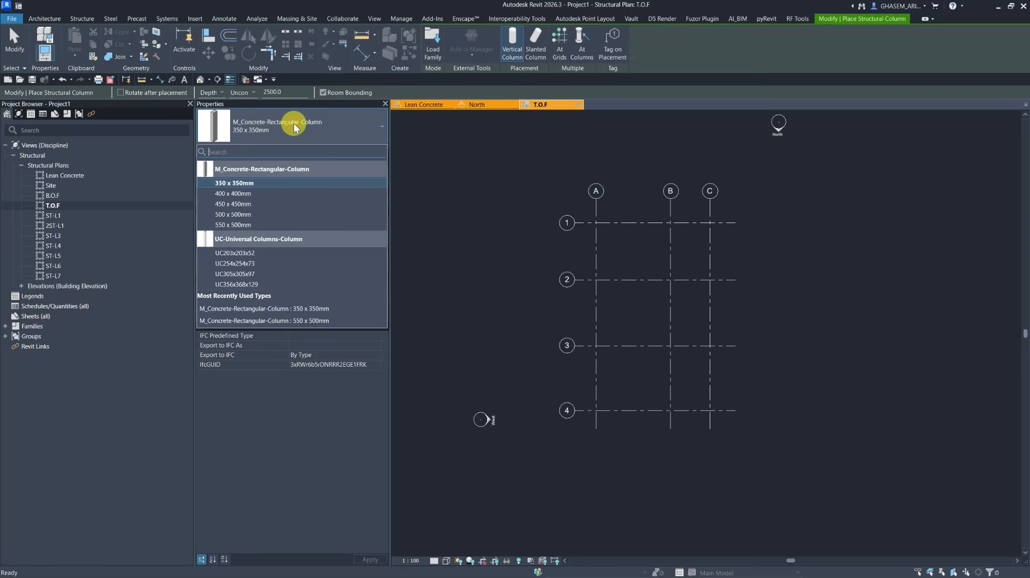
pyautogui.click(236, 225)
pyautogui.moveTo(501, 221); pyautogui.dragTo(476, 194, button='middle')
pyautogui.moveTo(601, 211); pyautogui.dragTo(589, 212, button='middle')
pyautogui.moveTo(629, 255); pyautogui.dragTo(620, 257, button='middle')
pyautogui.click(209, 110)
pyautogui.click(240, 92)
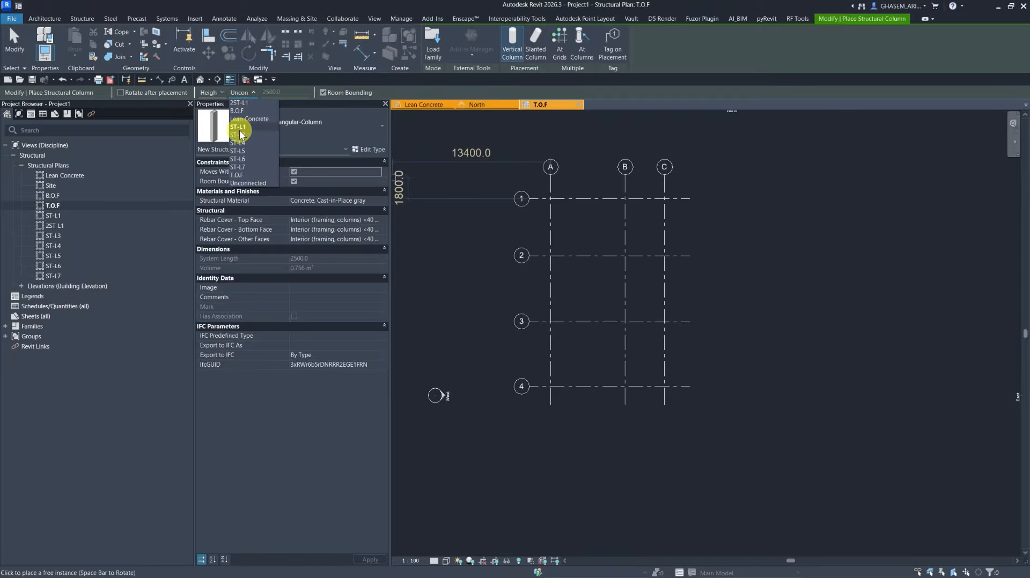
pyautogui.click(245, 128)
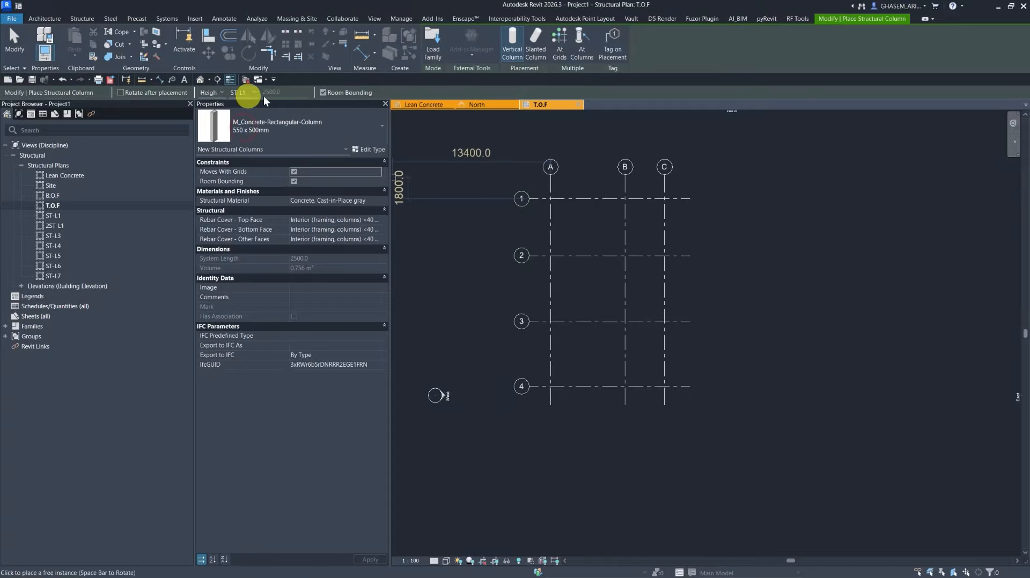
pyautogui.click(560, 40)
pyautogui.moveTo(722, 173); pyautogui.dragTo(510, 485)
pyautogui.keyDown('shift'); pyautogui.click(558, 198); pyautogui.keyUp('shift')
pyautogui.keyDown('shift'); pyautogui.click(550, 212); pyautogui.keyUp('shift')
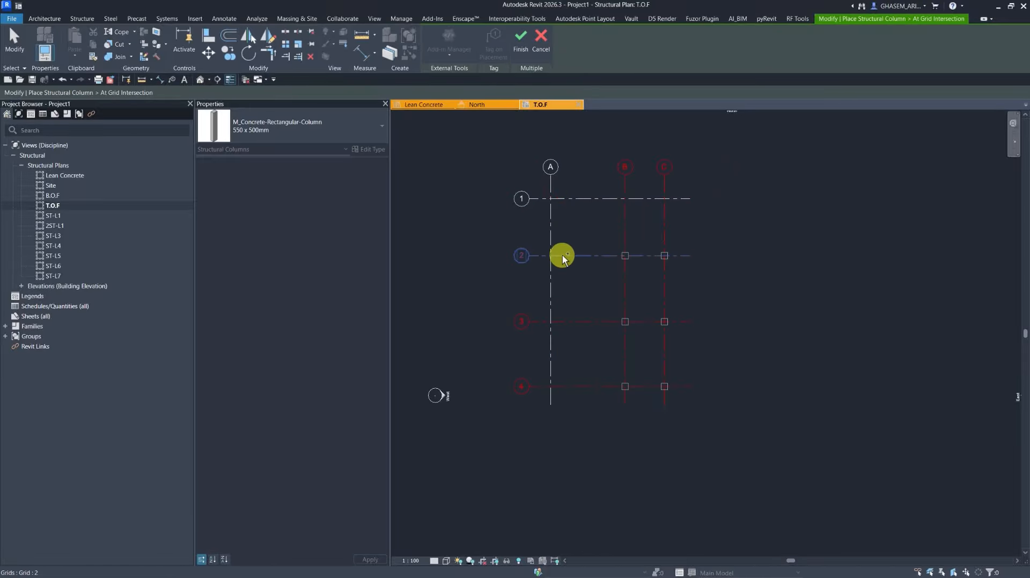
pyautogui.keyDown('ctrl'); pyautogui.click(550, 269); pyautogui.keyUp('ctrl')
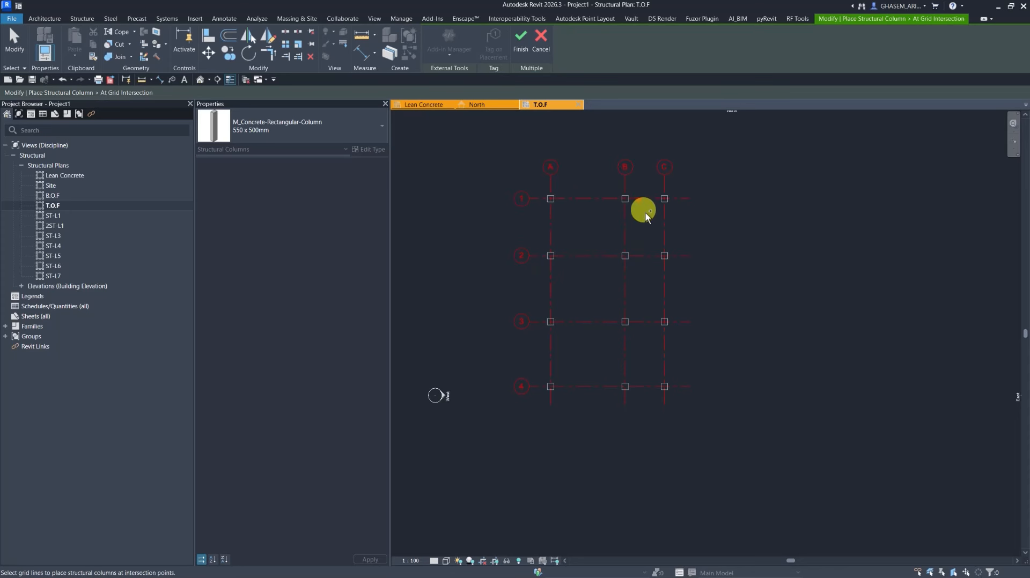
pyautogui.click(522, 57)
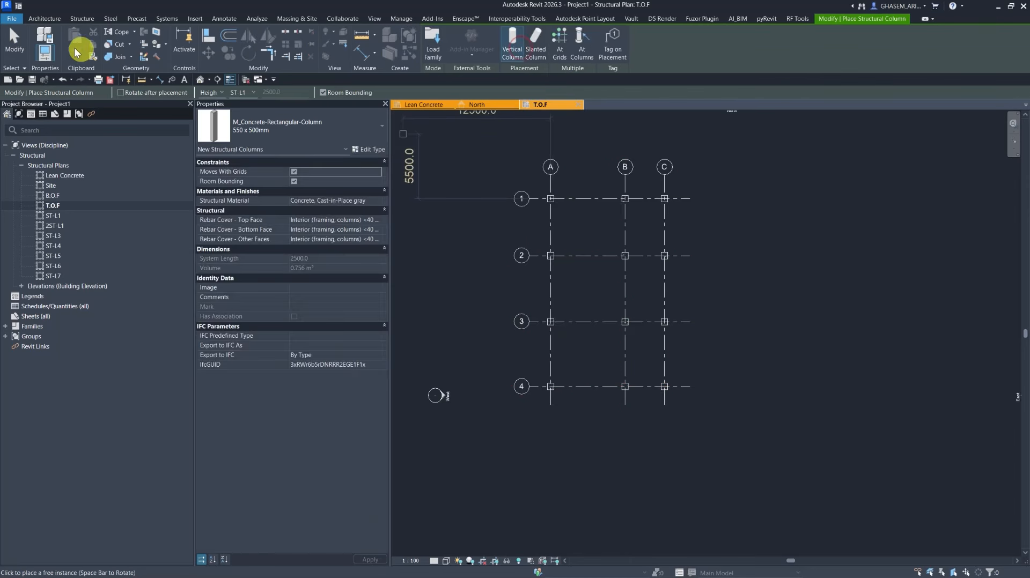
# Delete the column at the intersection of grids A and 1.
pyautogui.click(16, 38)
pyautogui.moveTo(515, 176); pyautogui.dragTo(580, 213)
pyautogui.press('Delete')
pyautogui.moveTo(585, 256)
pyautogui.mouseDown(button='middle')
pyautogui.moveTo(597, 230)
pyautogui.moveTo(600, 270)
pyautogui.mouseUp(button='middle')
pyautogui.scroll(1, 601, 273)
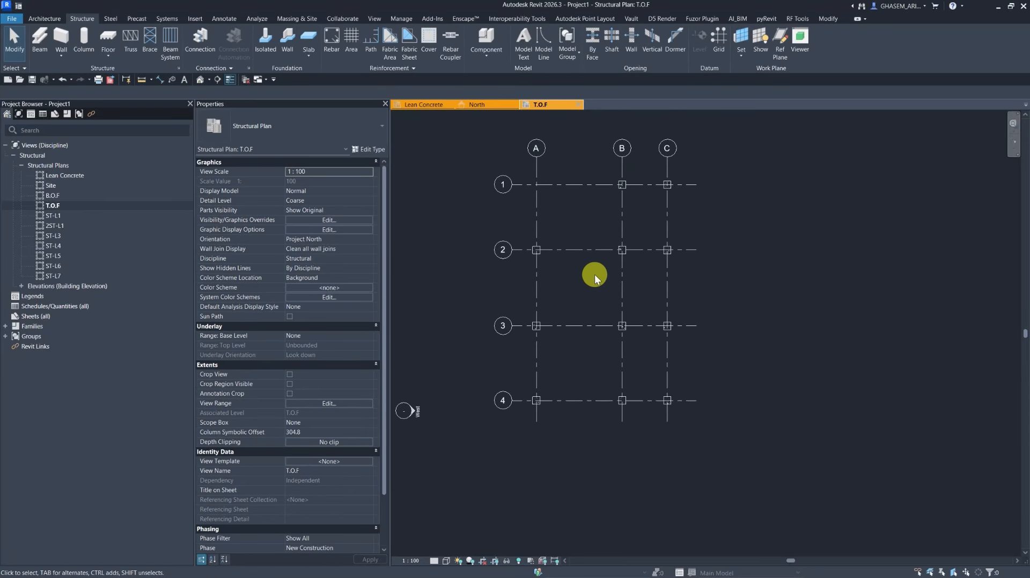
pyautogui.press('F9')
pyautogui.press('F9')
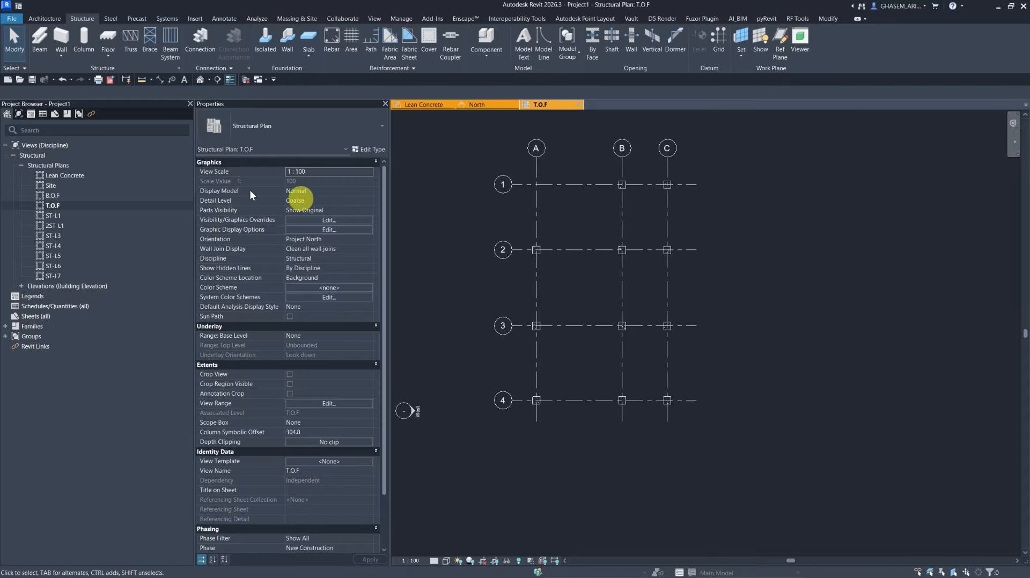
# Open the 2ST-L1 plan and the default 3D view to inspect the columns and levels, then open the ST-L1 plan.
pyautogui.doubleClick(56, 226)
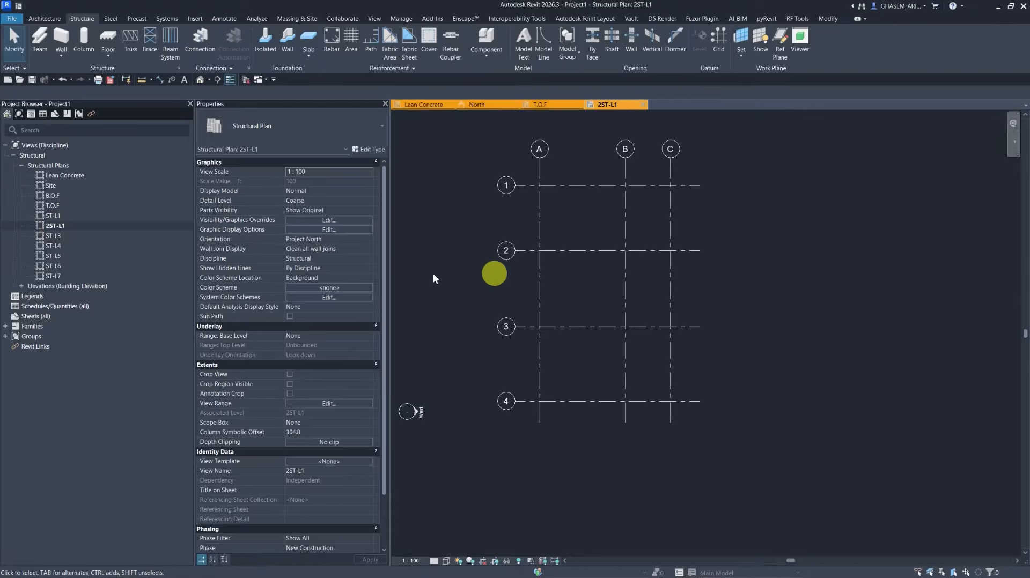
pyautogui.click(199, 82)
pyautogui.keyDown('shift'); pyautogui.moveTo(476, 237); pyautogui.dragTo(874, 310, button='middle'); pyautogui.keyUp('shift')
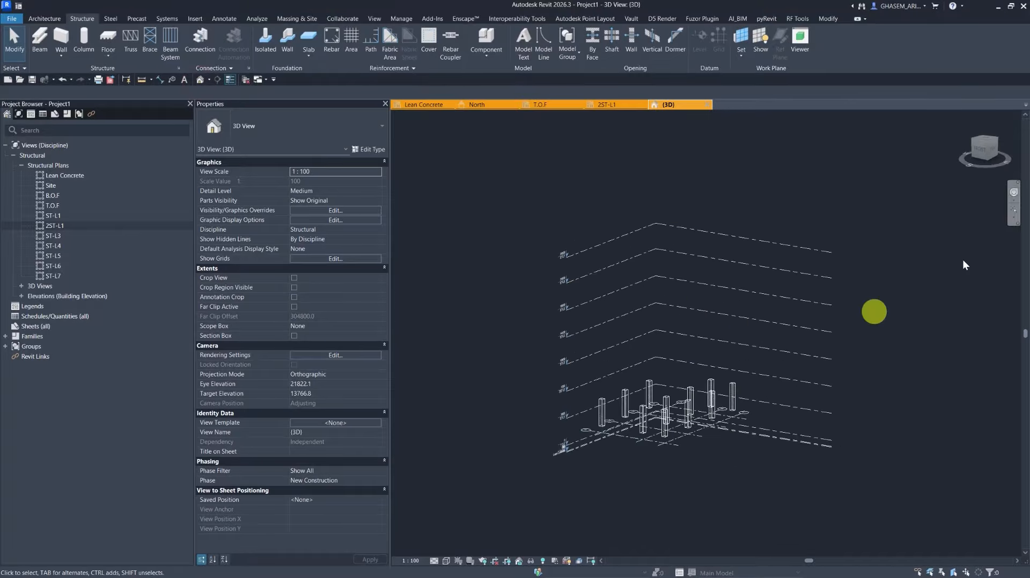
pyautogui.click(982, 146)
pyautogui.scroll(2, 617, 450)
pyautogui.moveTo(681, 370); pyautogui.dragTo(611, 453, button='middle')
pyautogui.moveTo(693, 479); pyautogui.dragTo(717, 370, button='middle')
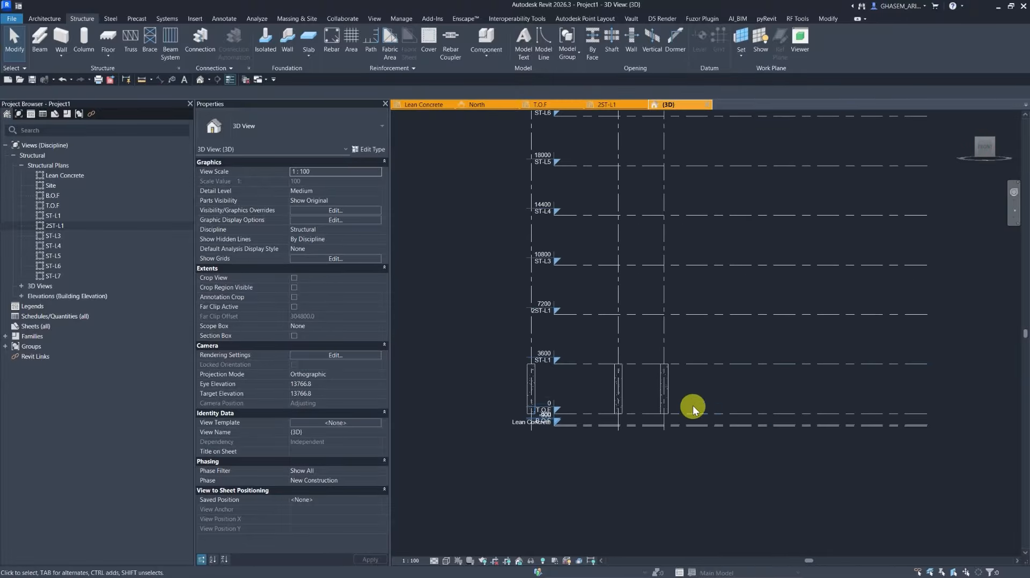
pyautogui.doubleClick(556, 359)
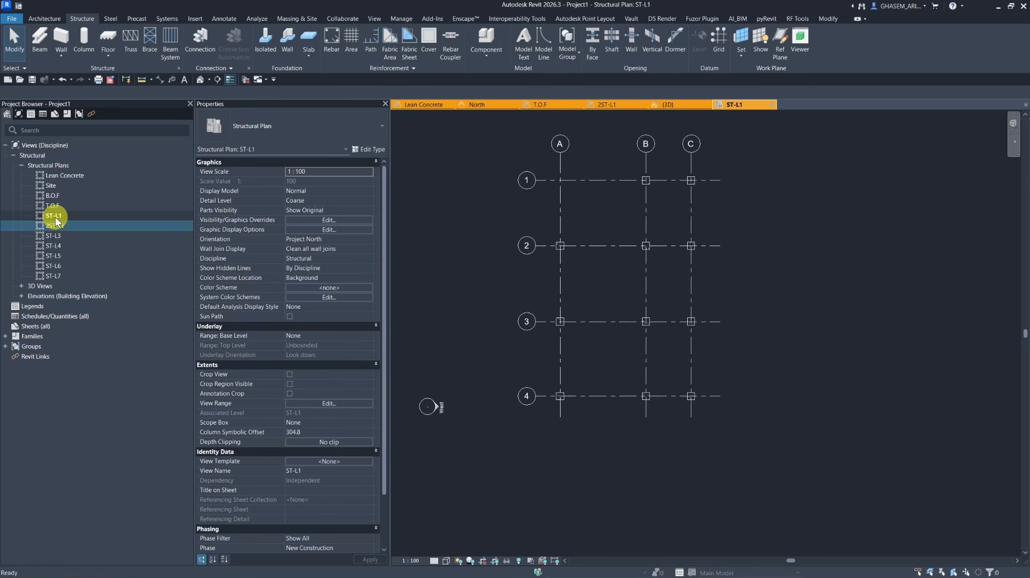
# Place 550 x 550mm concrete beams along all grid lines on level ST-L1.
pyautogui.click(40, 39)
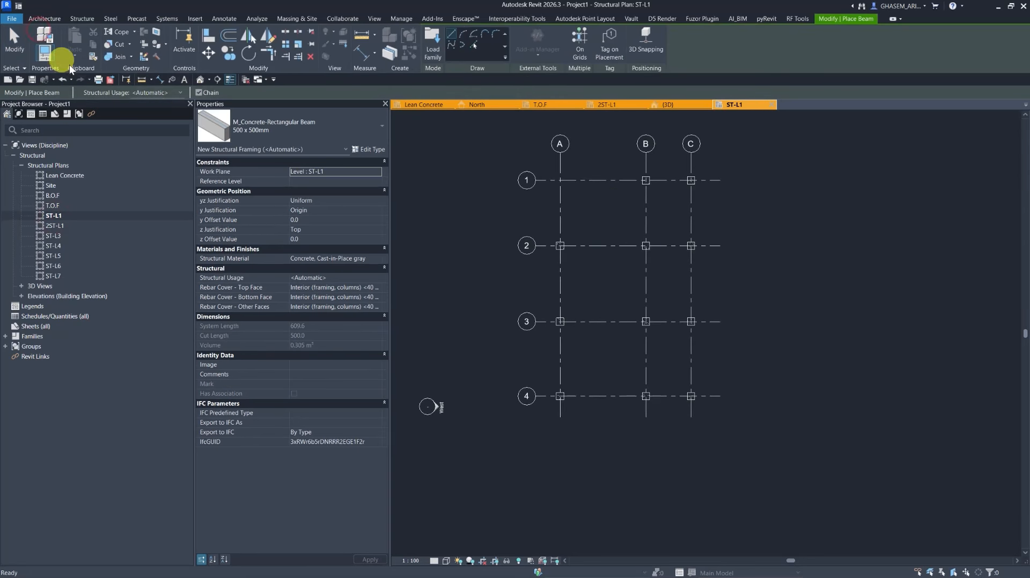
pyautogui.click(293, 124)
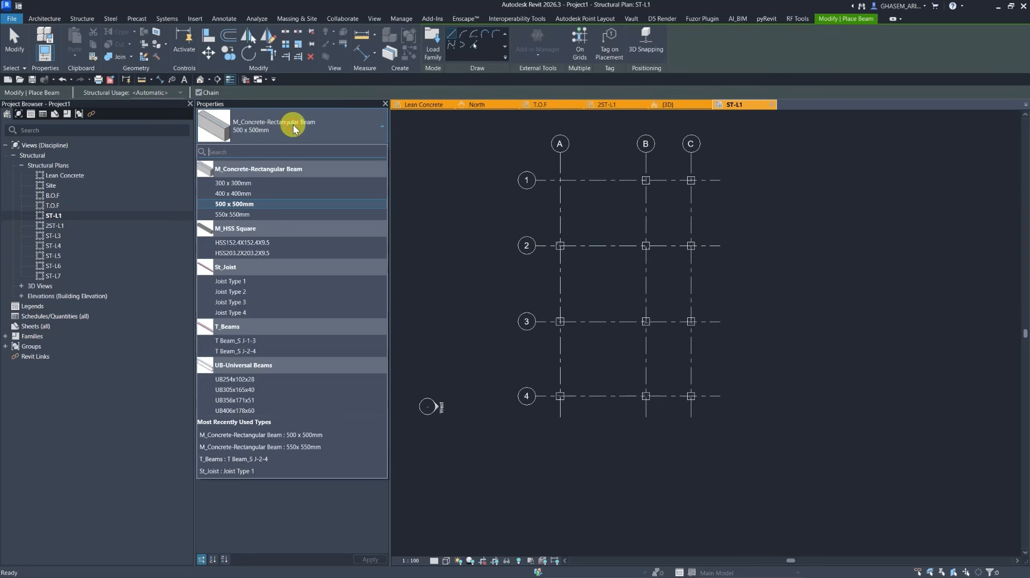
pyautogui.click(234, 215)
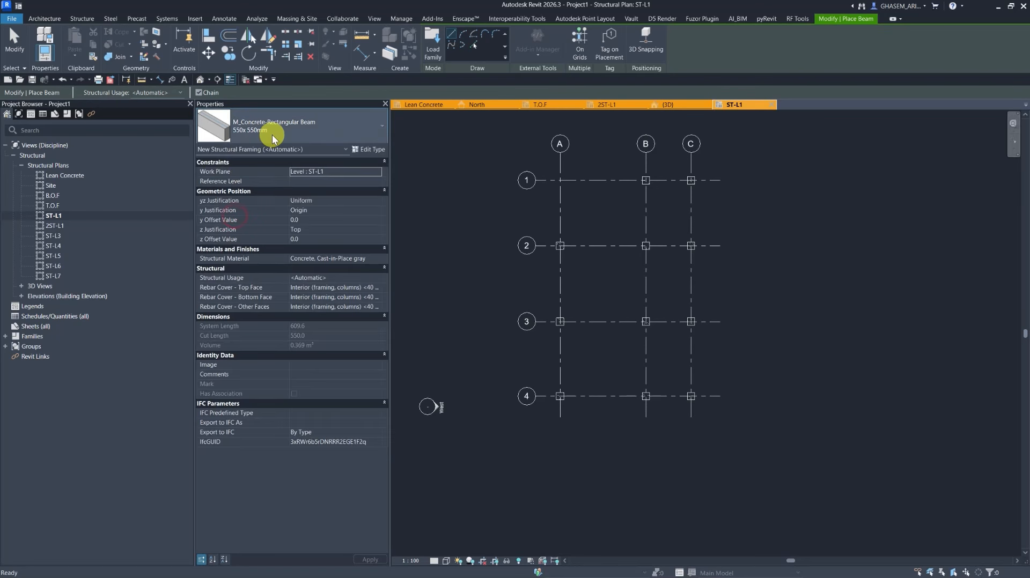
pyautogui.click(586, 45)
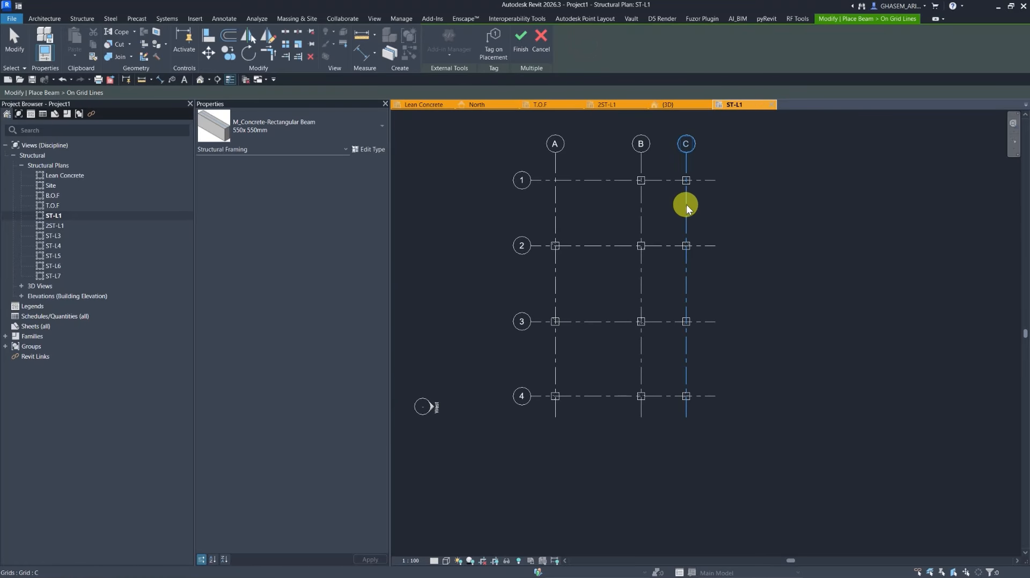
pyautogui.moveTo(730, 150); pyautogui.dragTo(496, 450)
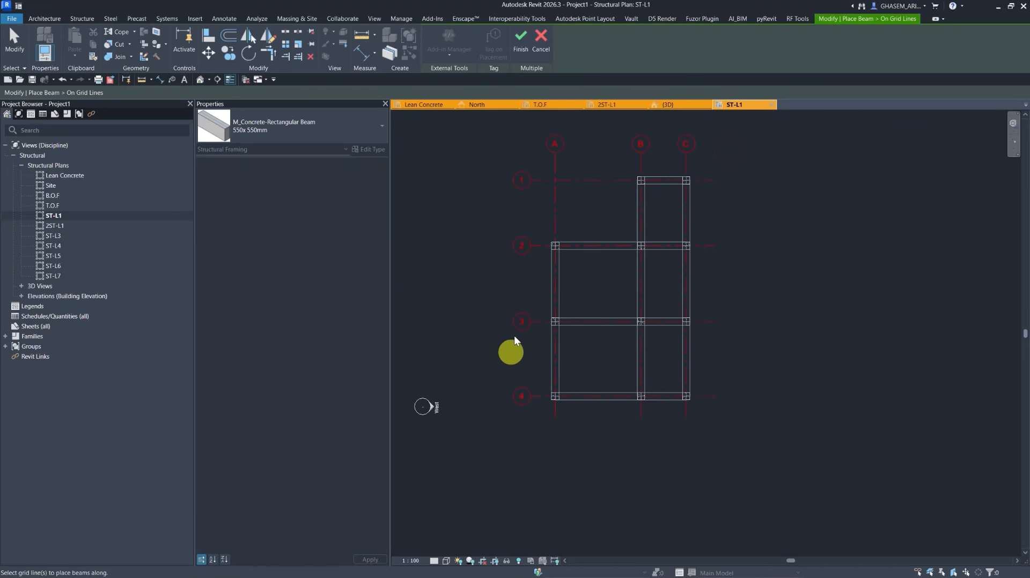
pyautogui.click(517, 42)
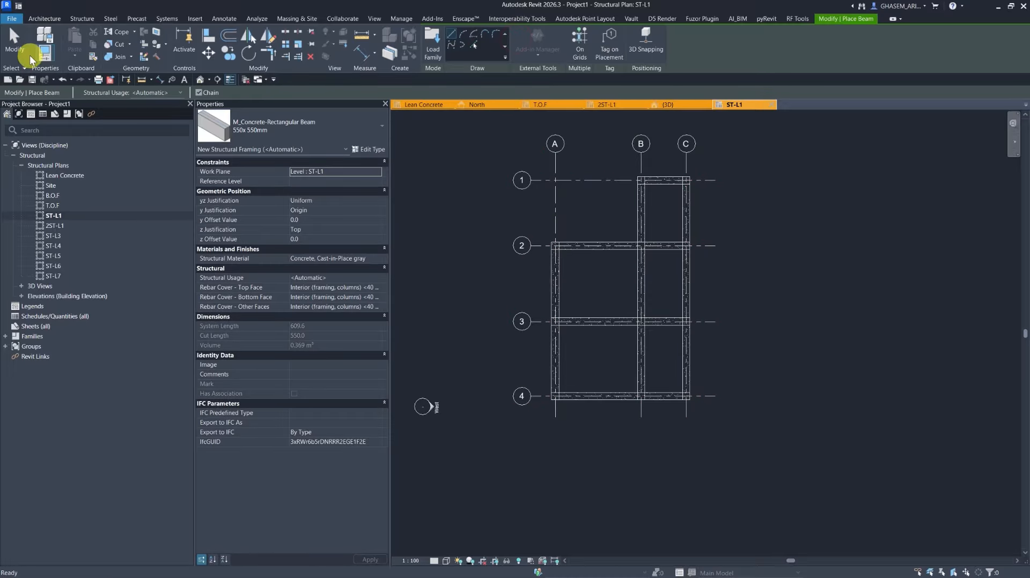
pyautogui.click(16, 38)
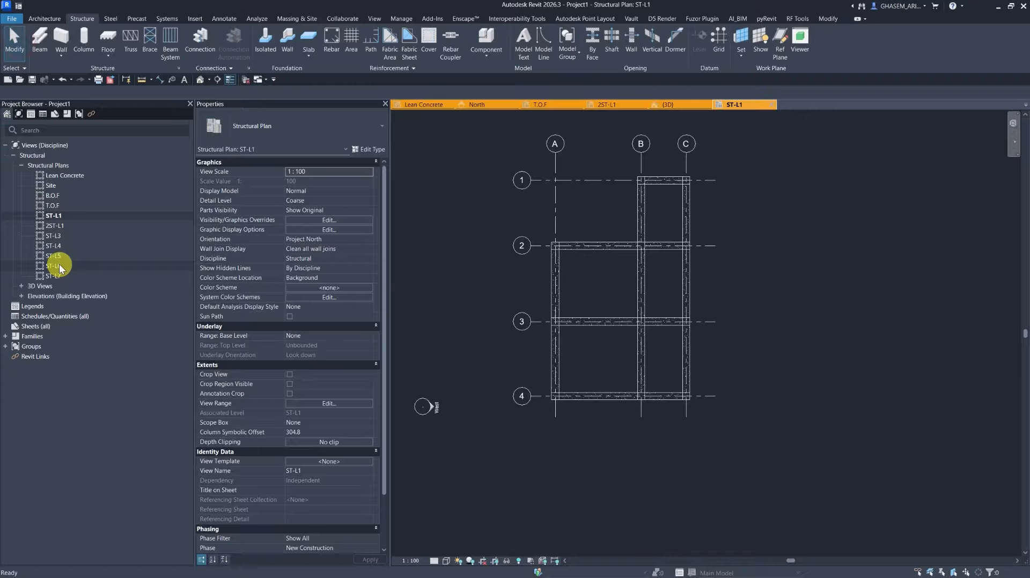
# Open the South elevation and copy the ground-floor columns and beams for pasting onto other levels.
pyautogui.click(21, 296)
pyautogui.doubleClick(48, 317)
pyautogui.scroll(-3, 594, 409)
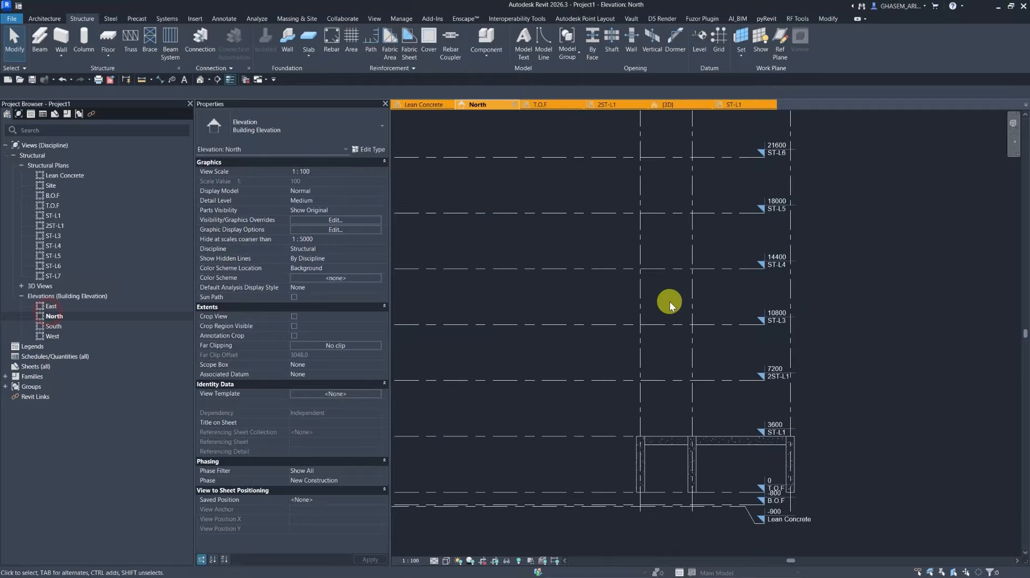
pyautogui.doubleClick(53, 327)
pyautogui.moveTo(427, 380); pyautogui.dragTo(484, 281, button='middle')
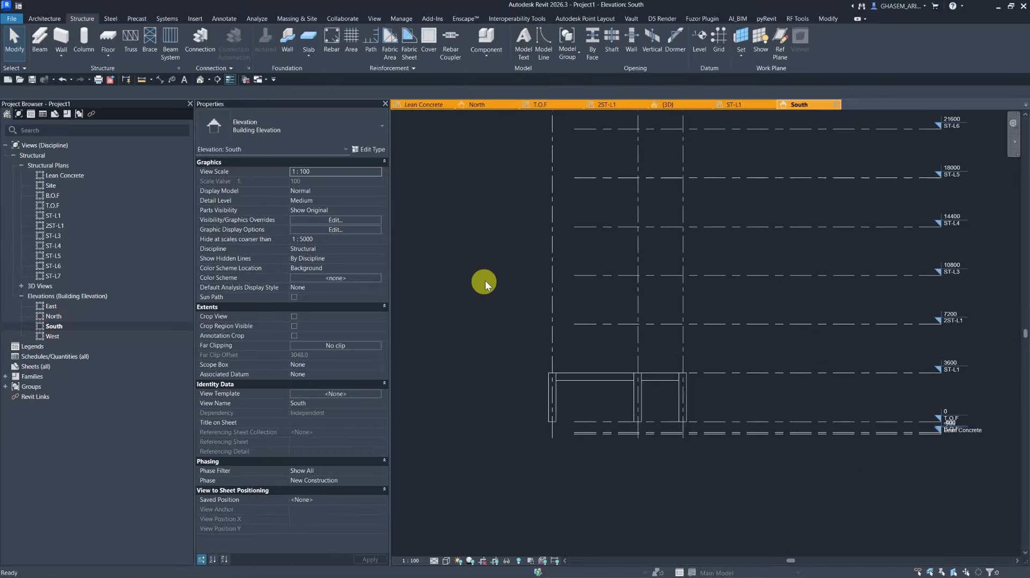
pyautogui.moveTo(482, 320); pyautogui.dragTo(842, 505)
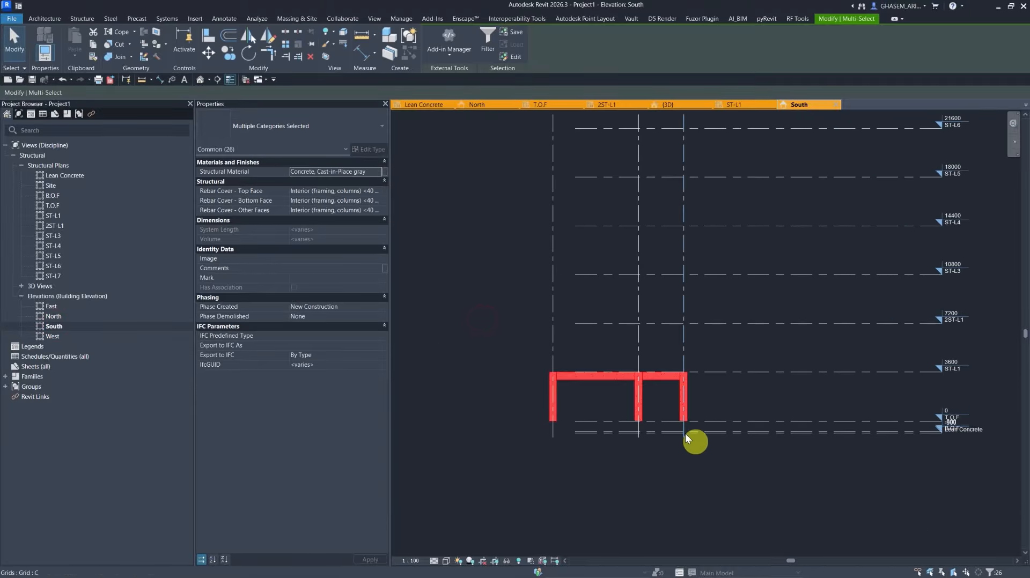
pyautogui.click(75, 51)
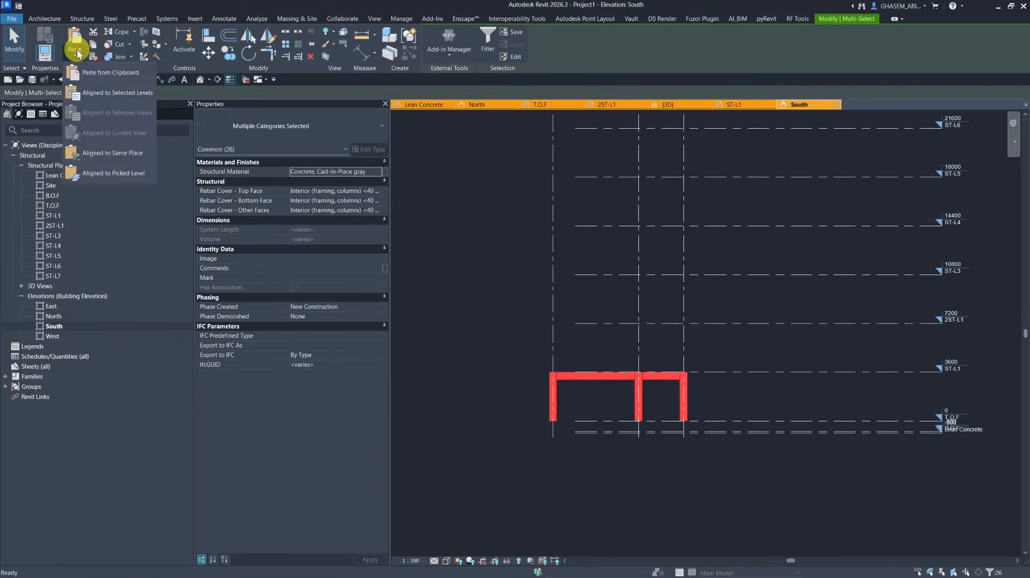
pyautogui.click(91, 95)
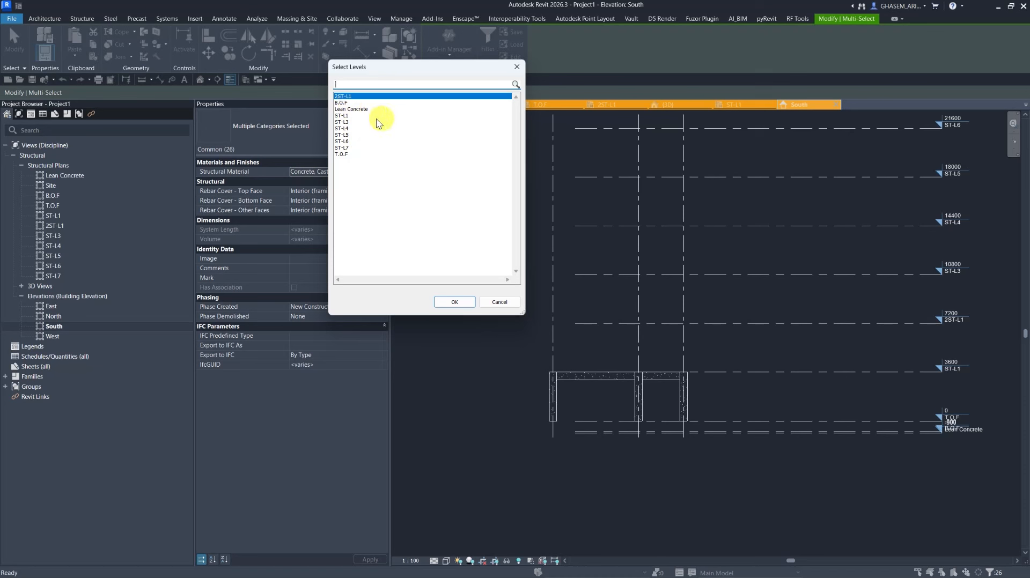
pyautogui.click(516, 67)
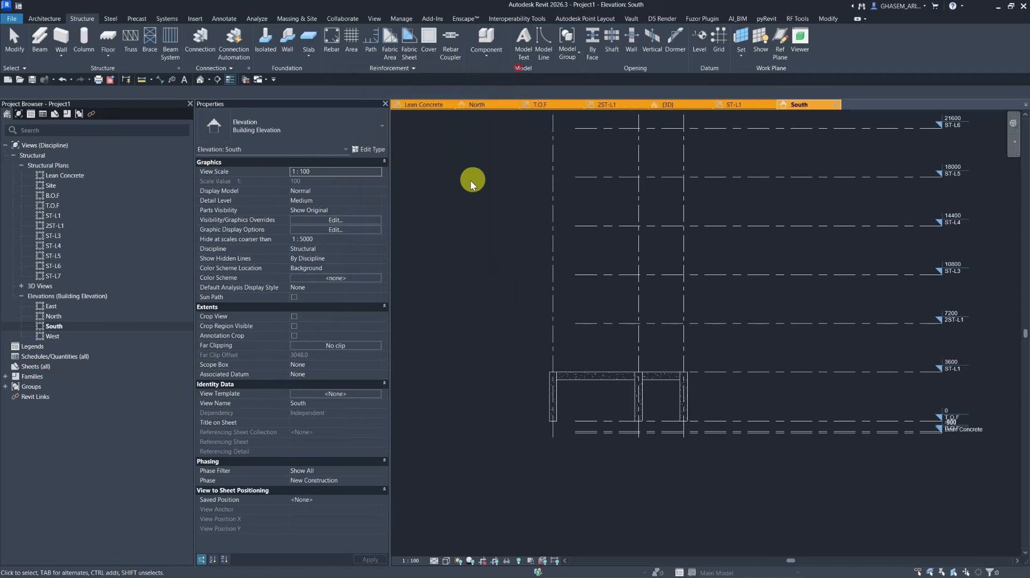
# Rename level 2ST-L1 to ST-L2, also renaming its corresponding views.
pyautogui.scroll(2, 471, 177)
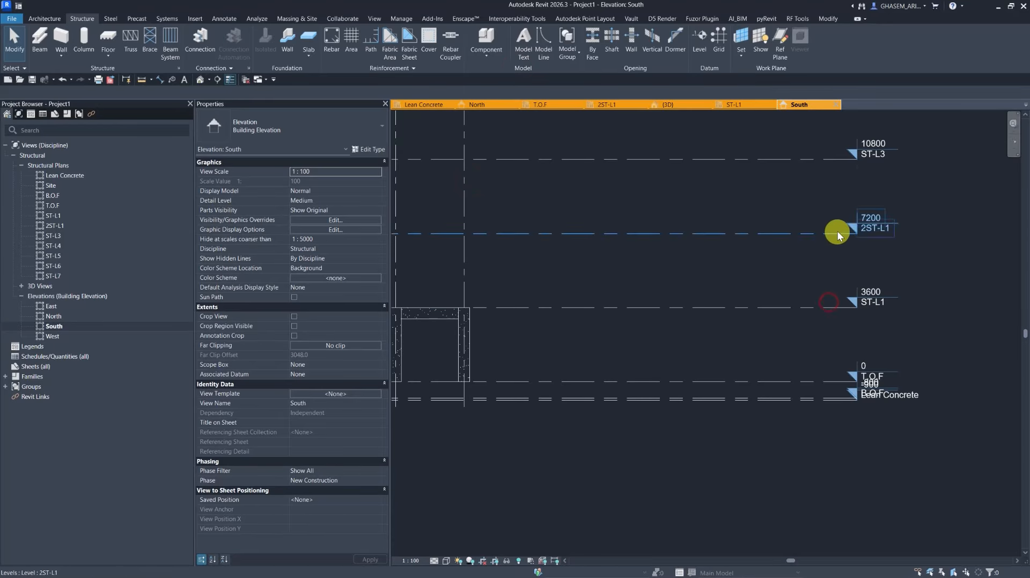
pyautogui.click(839, 231)
pyautogui.click(866, 228)
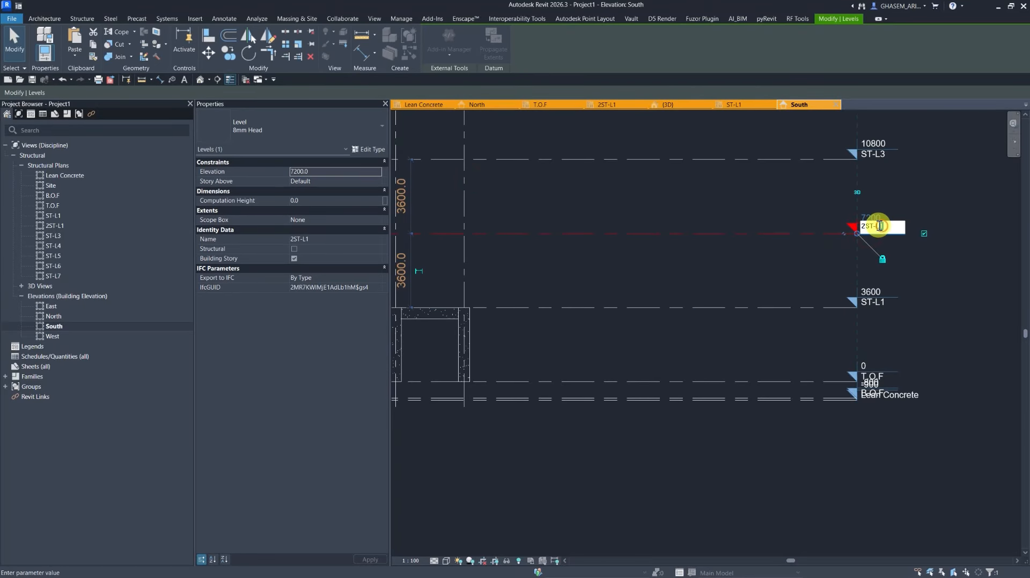
pyautogui.moveTo(866, 229); pyautogui.dragTo(833, 251)
pyautogui.press('BackSpace')
pyautogui.click(770, 247)
pyautogui.click(546, 294)
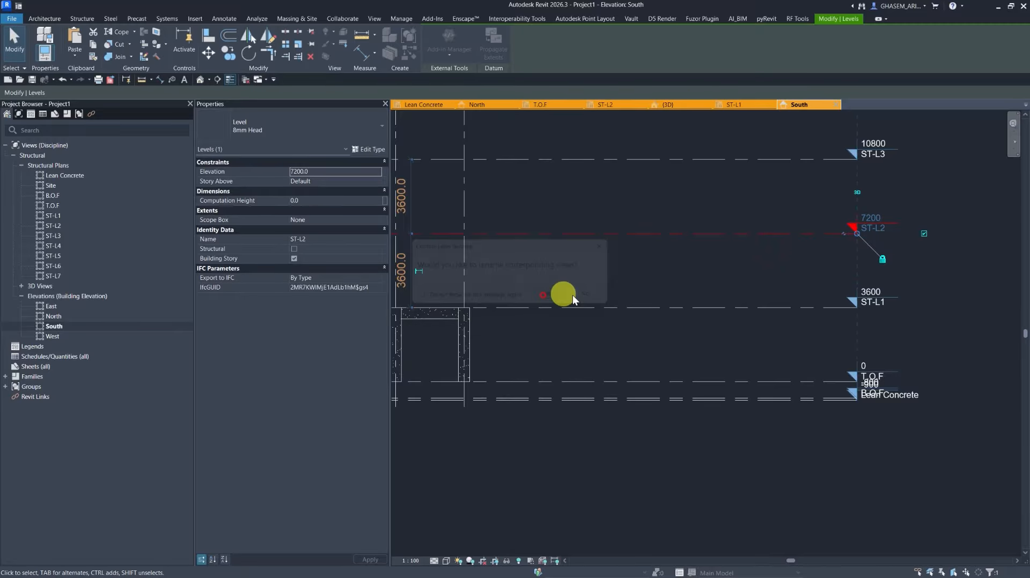
pyautogui.click(664, 279)
pyautogui.scroll(-2, 747, 289)
pyautogui.moveTo(745, 291); pyautogui.dragTo(858, 331, button='middle')
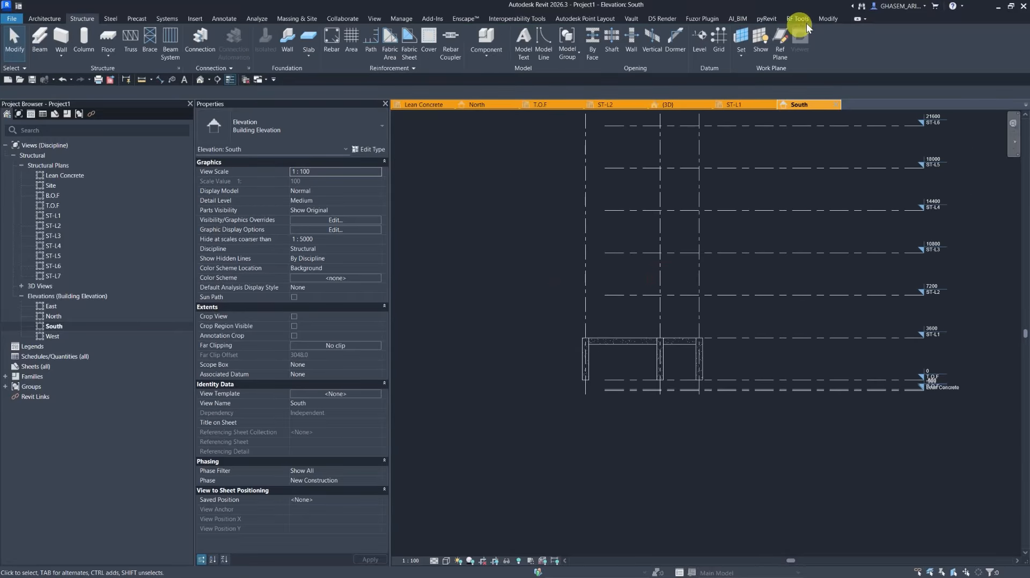
# Paste the copied columns and beams aligned to levels ST-L2 through ST-L6.
pyautogui.click(827, 18)
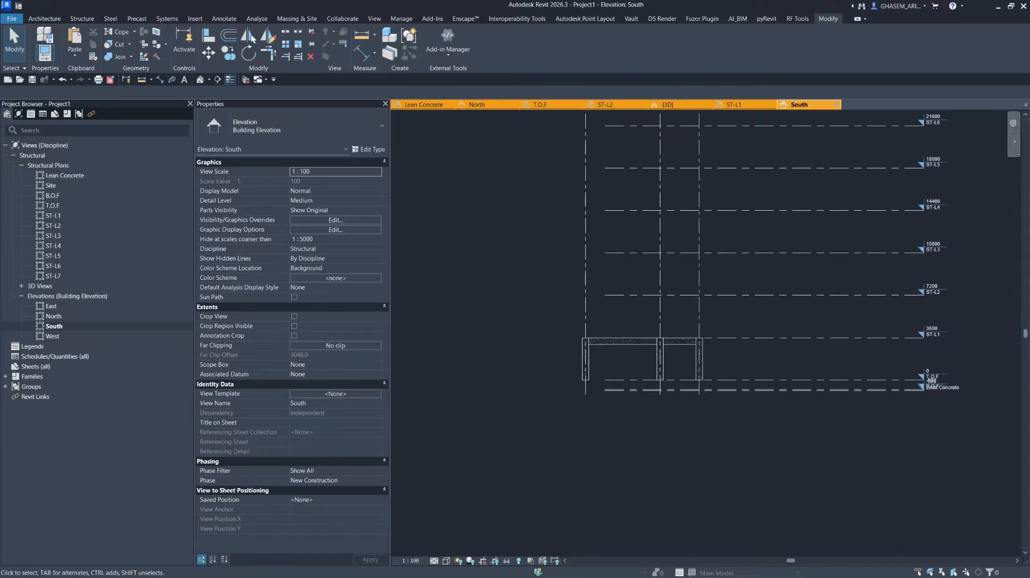
pyautogui.click(75, 53)
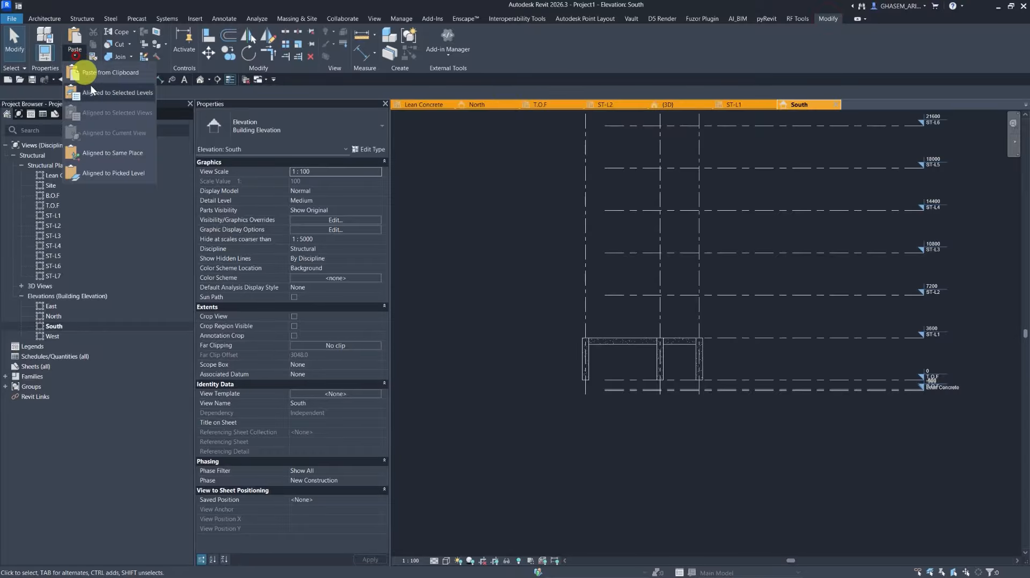
pyautogui.click(104, 101)
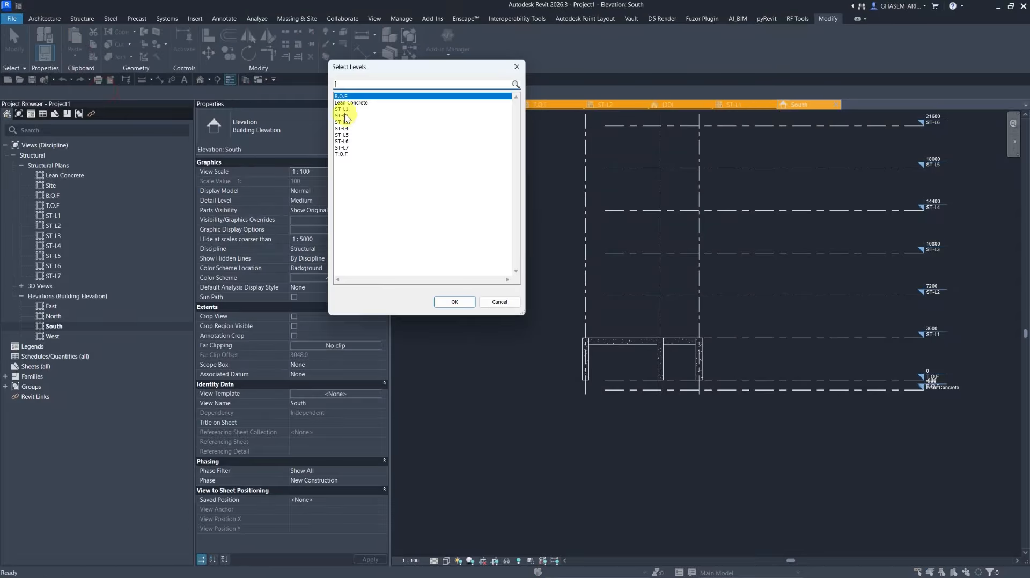
pyautogui.moveTo(347, 116); pyautogui.dragTo(354, 141)
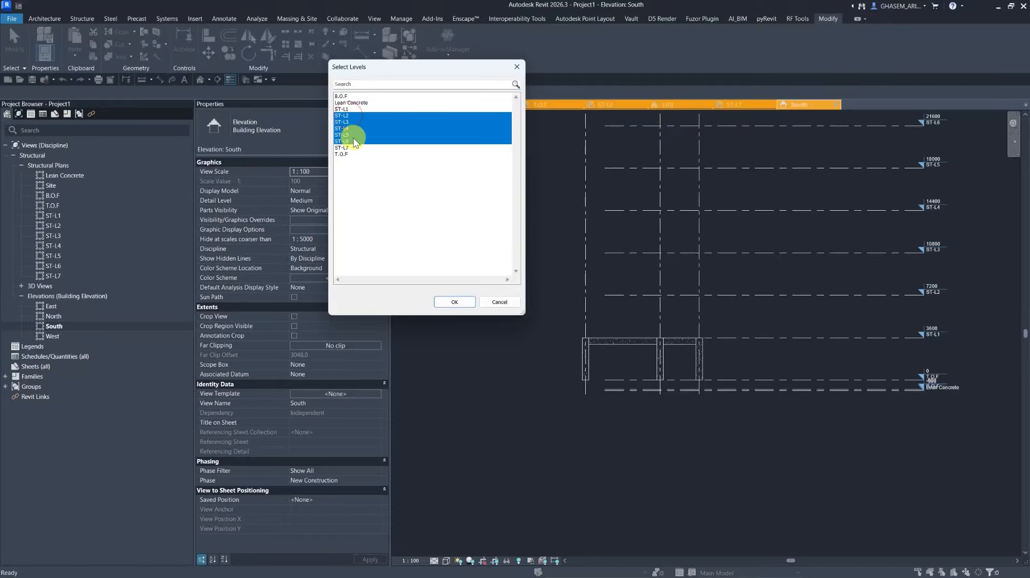
pyautogui.click(455, 302)
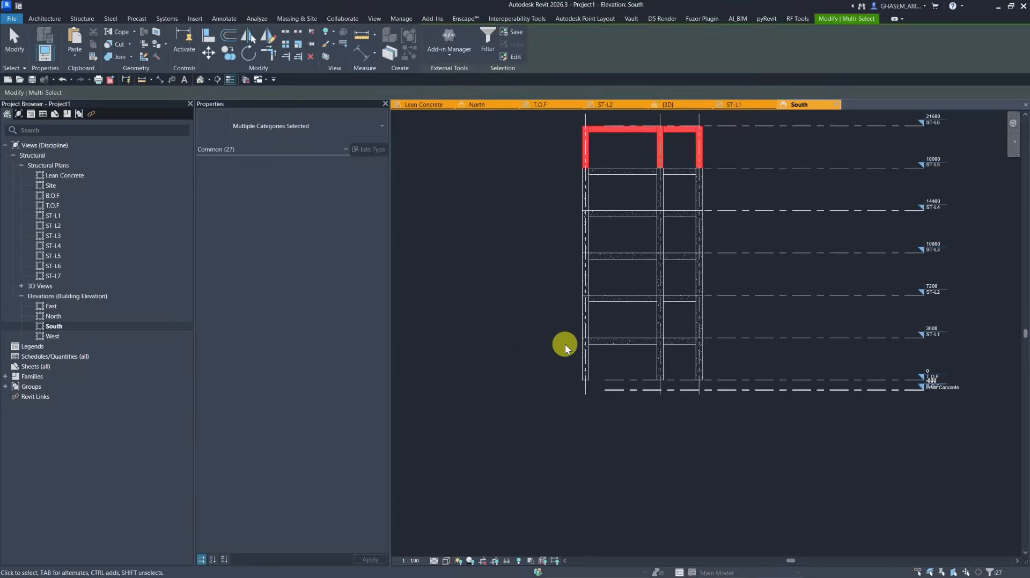
# Review the copied columns and beams across all levels in a shaded 3D view.
pyautogui.moveTo(596, 283); pyautogui.dragTo(594, 360, button='middle')
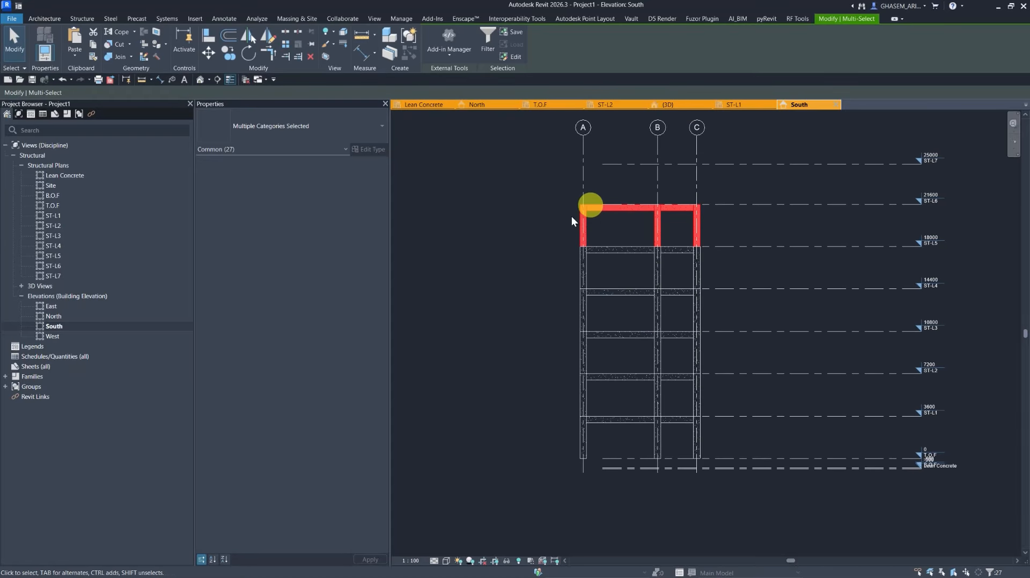
pyautogui.click(511, 259)
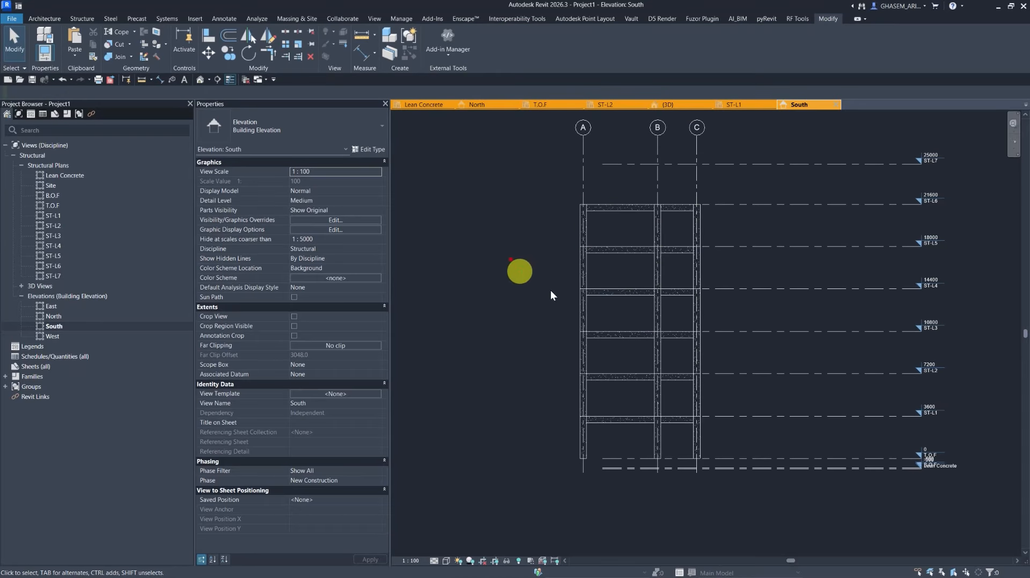
pyautogui.click(200, 80)
pyautogui.keyDown('shift'); pyautogui.moveTo(687, 278); pyautogui.dragTo(631, 346, button='middle'); pyautogui.keyUp('shift')
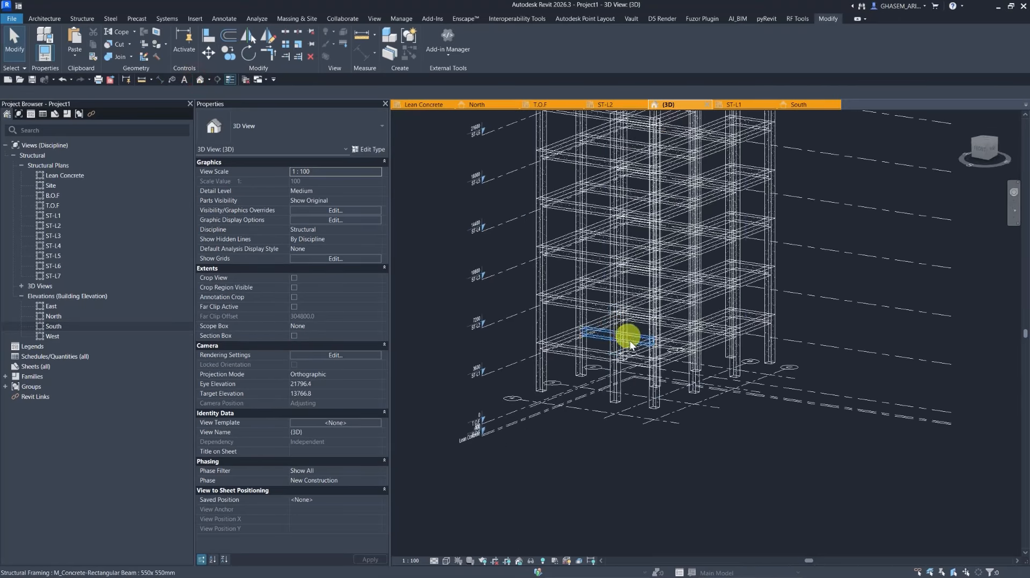
pyautogui.click(446, 561)
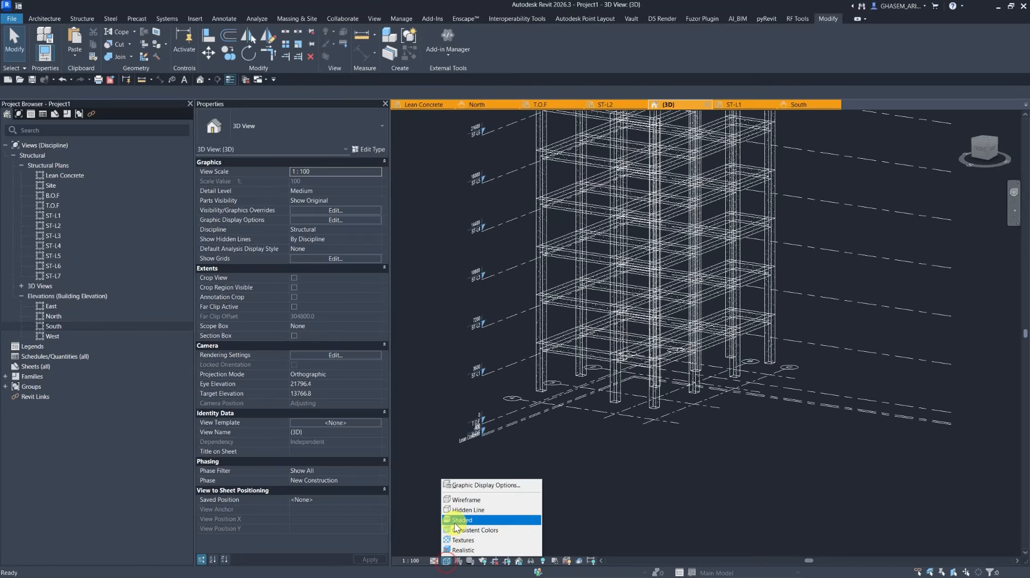
pyautogui.click(455, 521)
pyautogui.moveTo(467, 514)
pyautogui.keyDown('shift'); pyautogui.mouseDown(button='middle')
pyautogui.moveTo(485, 450)
pyautogui.moveTo(599, 404)
pyautogui.moveTo(563, 386)
pyautogui.mouseUp(button='middle'); pyautogui.keyUp('shift')
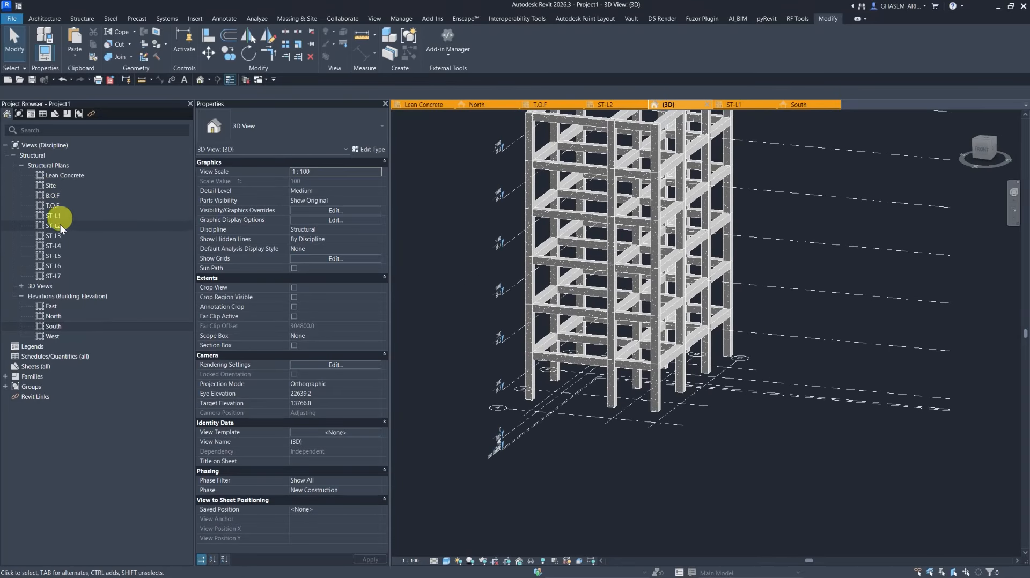
# Start a structural foundation slab on T.O.F and sketch its boundary around the column grid.
pyautogui.doubleClick(49, 210)
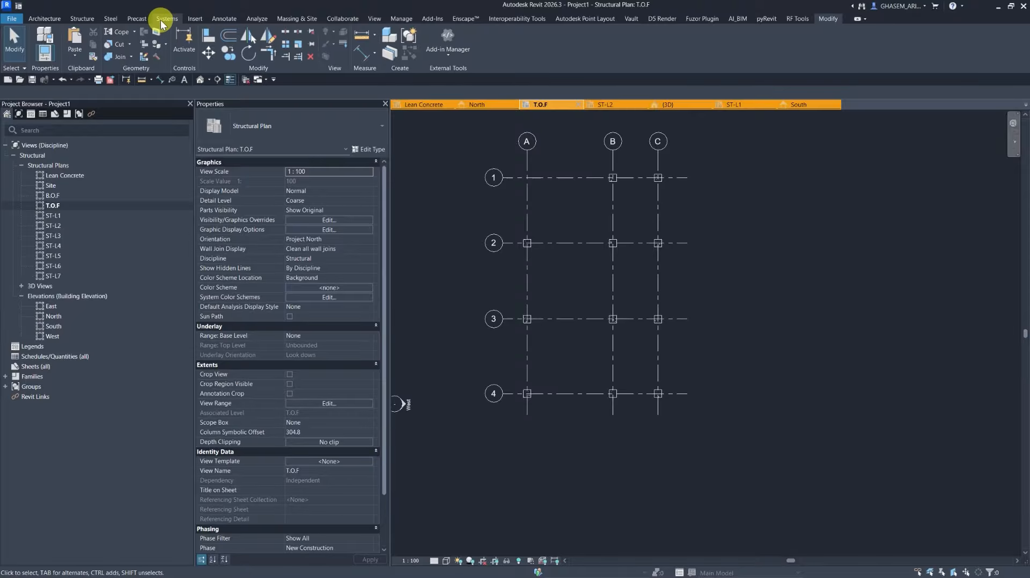
pyautogui.click(82, 18)
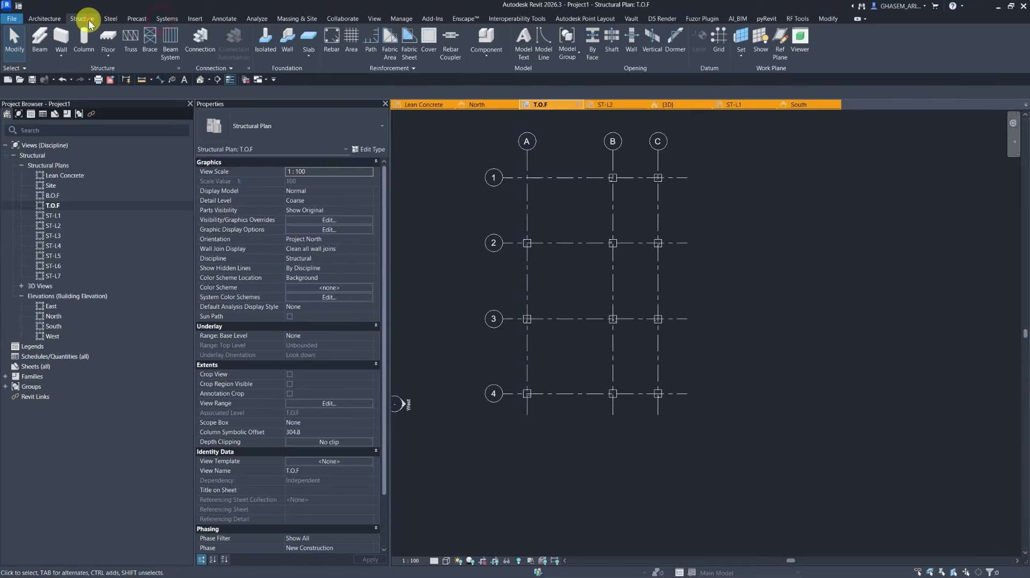
pyautogui.click(308, 39)
pyautogui.click(596, 333)
pyautogui.scroll(1, 550, 214)
pyautogui.click(506, 33)
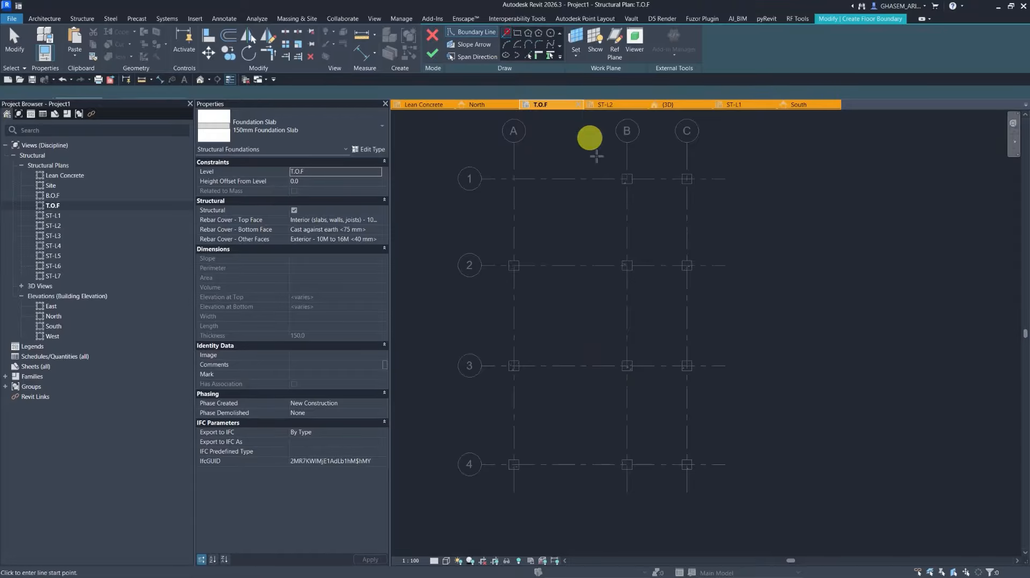
pyautogui.click(603, 254)
pyautogui.click(602, 160)
pyautogui.click(700, 161)
pyautogui.moveTo(727, 429); pyautogui.dragTo(705, 328, button='middle')
pyautogui.click(686, 388)
pyautogui.click(486, 390)
pyautogui.moveTo(483, 240); pyautogui.dragTo(498, 372, button='middle')
pyautogui.click(486, 278)
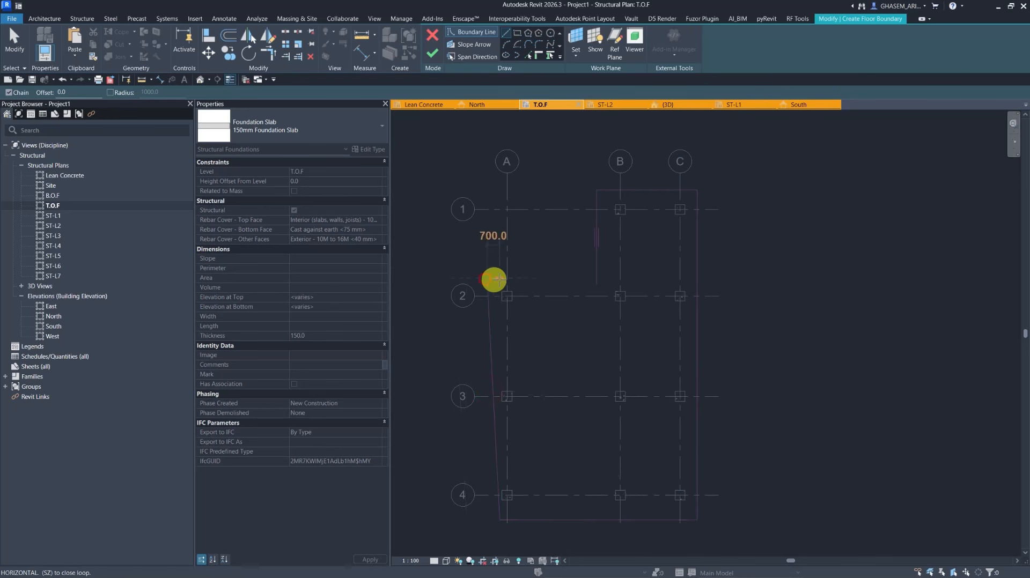
pyautogui.click(599, 279)
pyautogui.click(493, 265)
pyautogui.press('Escape')
pyautogui.press('Escape')
# Reshape the slab boundary sketch, setting its top edge 650 mm from grid 1.
pyautogui.click(492, 278)
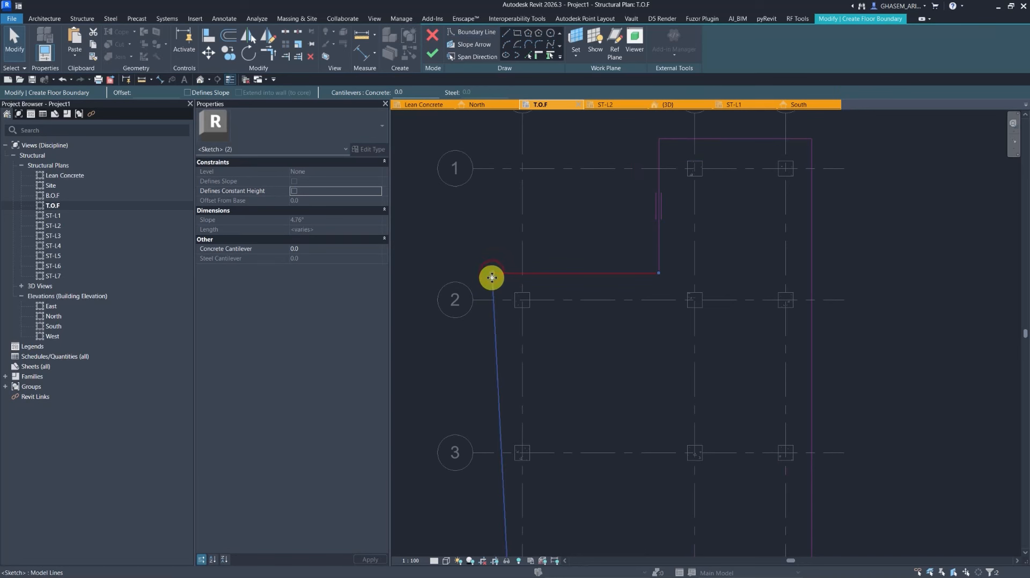
pyautogui.click(503, 277)
pyautogui.click(486, 283)
pyautogui.moveTo(492, 274); pyautogui.dragTo(510, 275)
pyautogui.click(710, 171)
pyautogui.click(710, 171)
pyautogui.moveTo(688, 220); pyautogui.dragTo(694, 207)
pyautogui.click(587, 186)
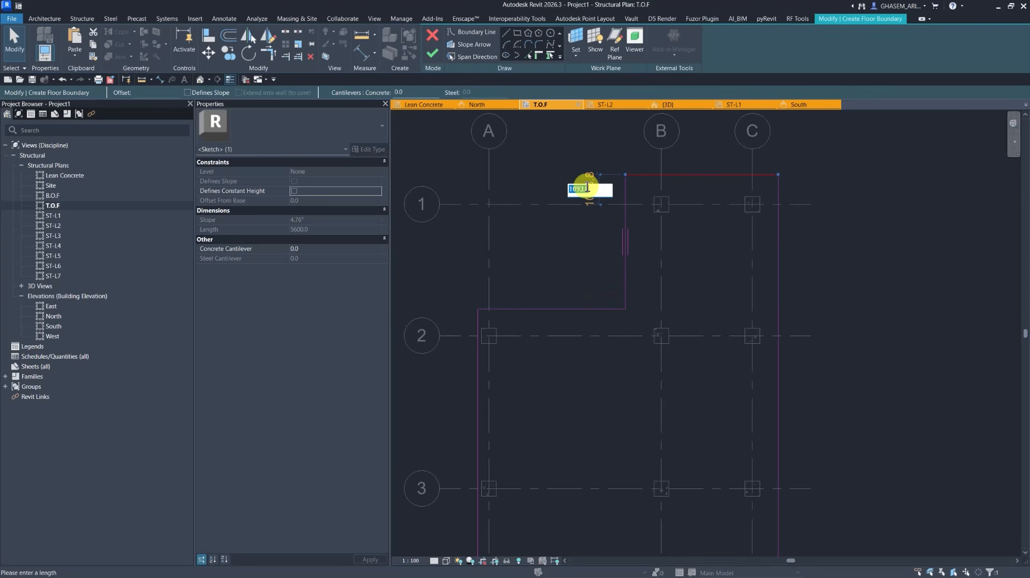
pyautogui.press('Return')
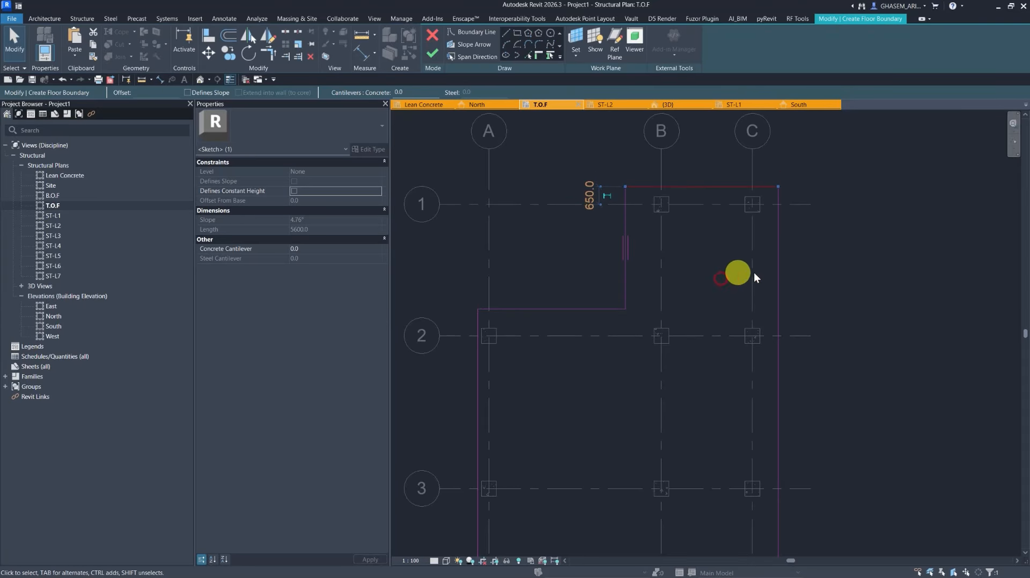
# Set the boundary's right edge 510 mm outside grid C.
pyautogui.click(778, 270)
pyautogui.moveTo(775, 350); pyautogui.dragTo(744, 326, button='middle')
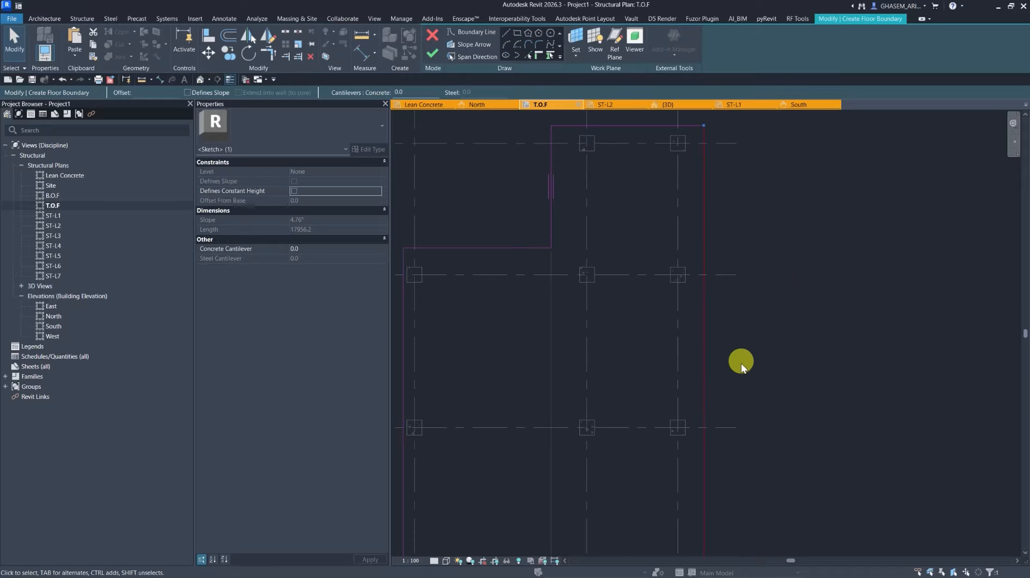
pyautogui.scroll(-2, 698, 318)
pyautogui.scroll(1, 645, 425)
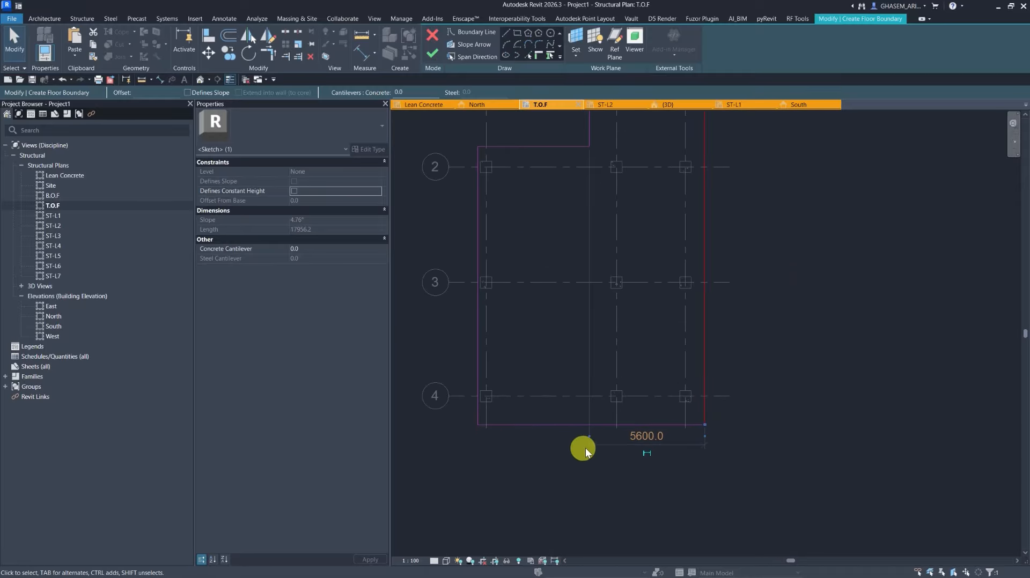
pyautogui.moveTo(683, 371); pyautogui.dragTo(684, 369)
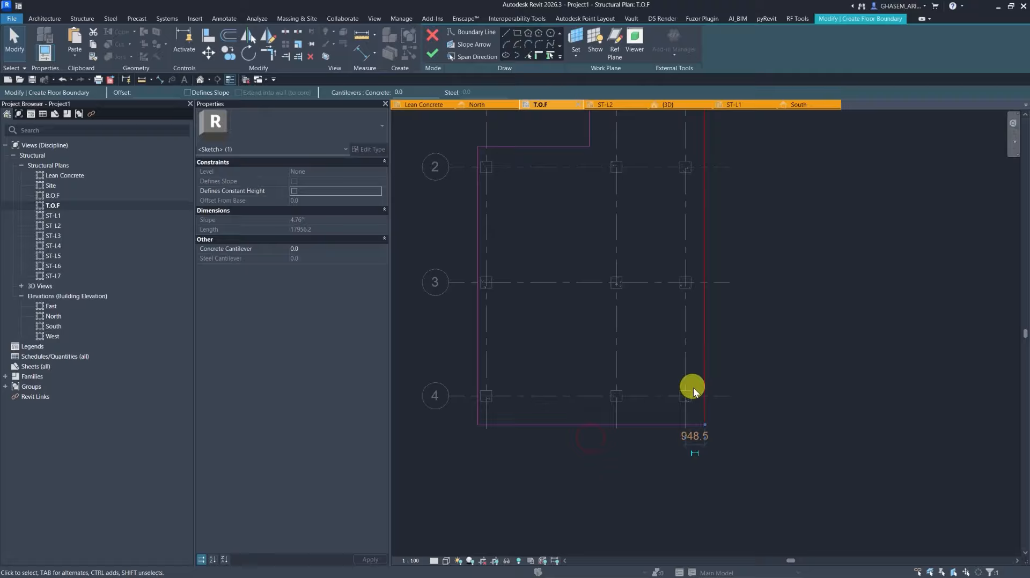
pyautogui.click(696, 437)
pyautogui.write('510')
pyautogui.click(796, 446)
pyautogui.click(654, 428)
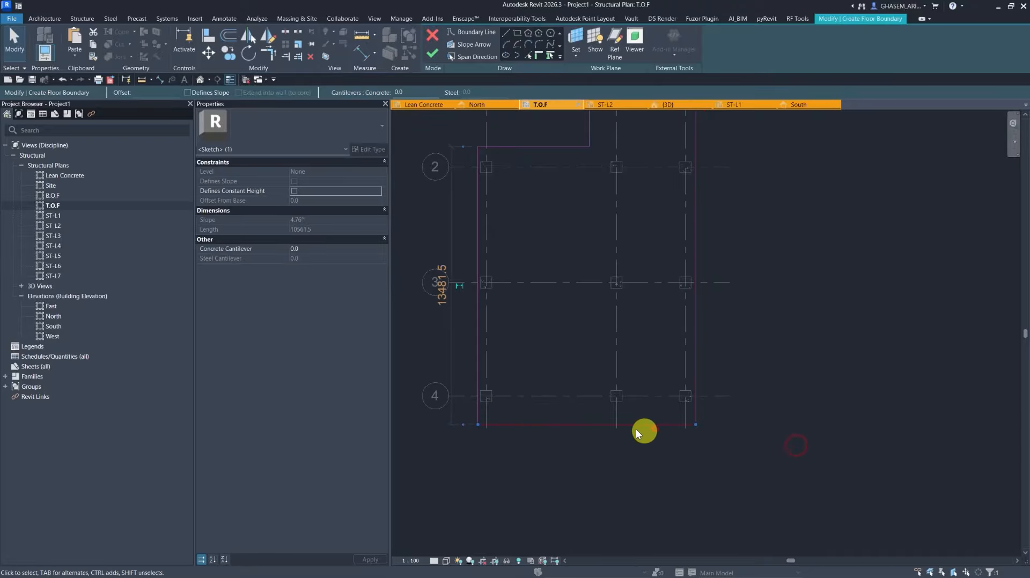
# Set the boundary's bottom edge 1000 mm beyond grid 4.
pyautogui.moveTo(465, 150); pyautogui.dragTo(556, 403)
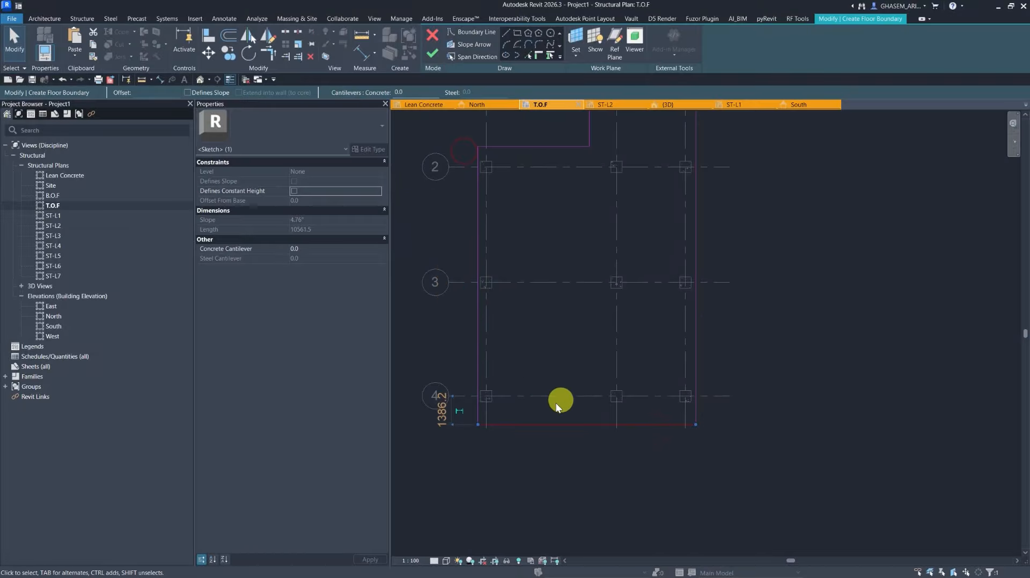
pyautogui.write('1000')
pyautogui.click(509, 462)
pyautogui.click(478, 319)
# Set the boundary's left edge 400 mm outside grid A.
pyautogui.moveTo(515, 281); pyautogui.dragTo(568, 359, button='middle')
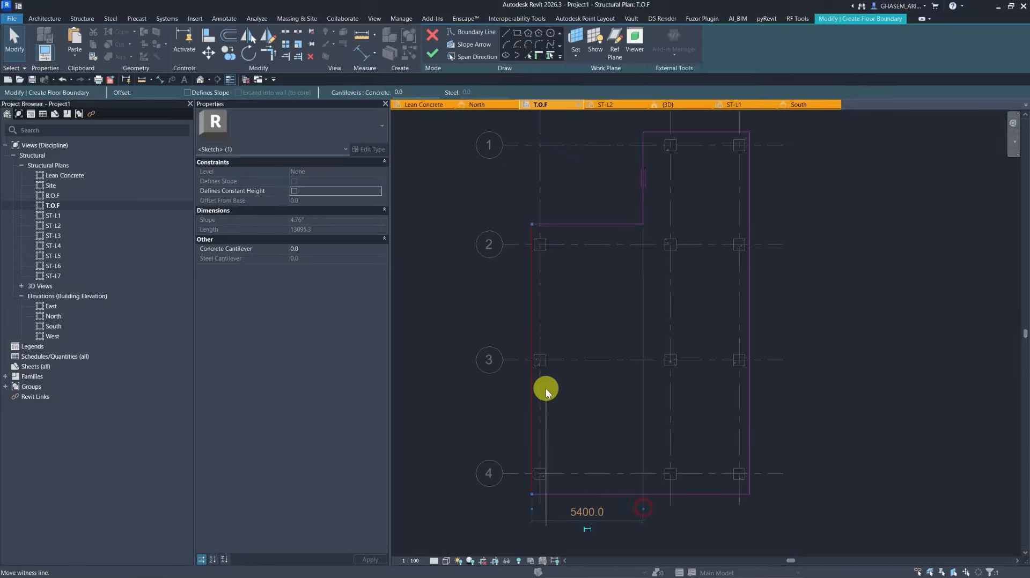
pyautogui.moveTo(545, 392); pyautogui.dragTo(532, 395)
pyautogui.click(520, 514)
pyautogui.write('400')
pyautogui.press('Return')
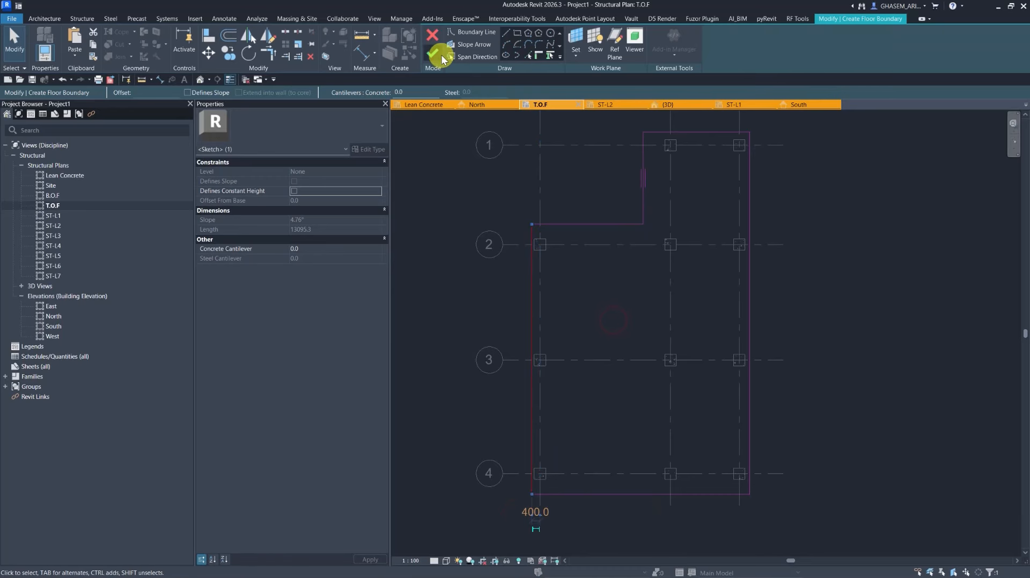
# Finish the foundation slab sketch and delete the stray selected element.
pyautogui.click(441, 54)
pyautogui.click(505, 290)
pyautogui.click(598, 312)
pyautogui.press('Delete')
# Duplicate the foundation slab's type as Foundation 800mm.
pyautogui.click(202, 79)
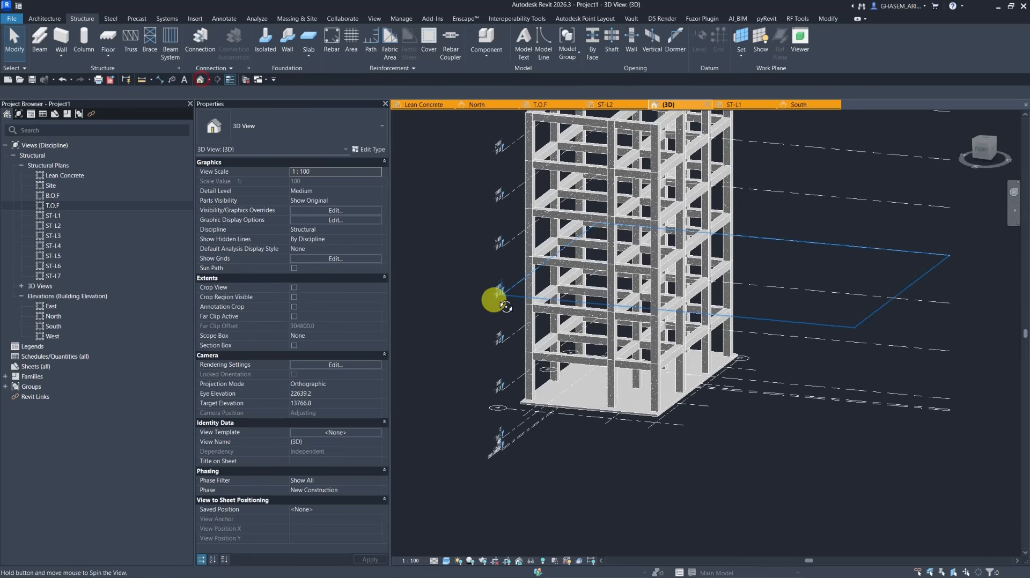
pyautogui.click(533, 379)
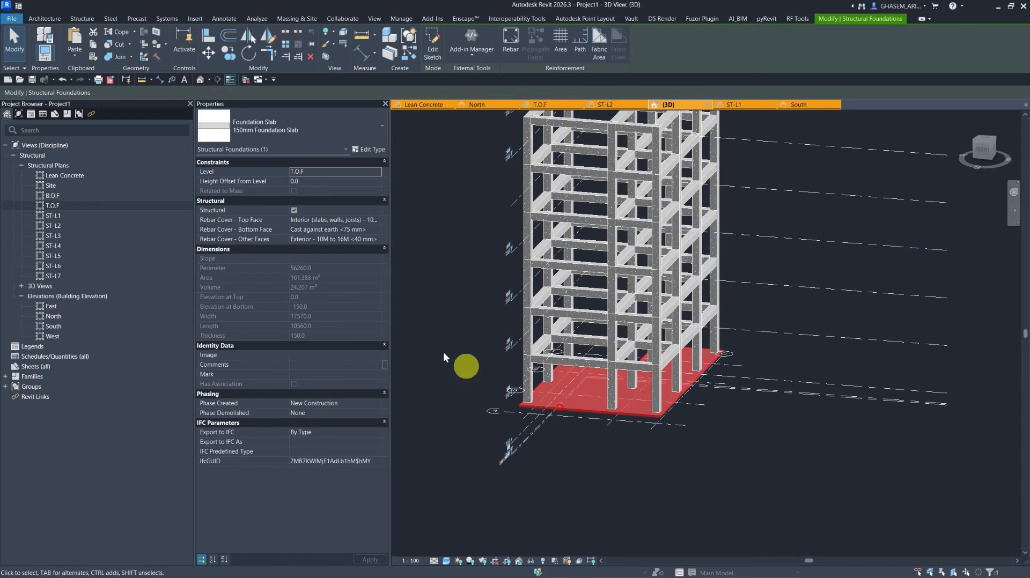
pyautogui.click(368, 150)
pyautogui.click(811, 56)
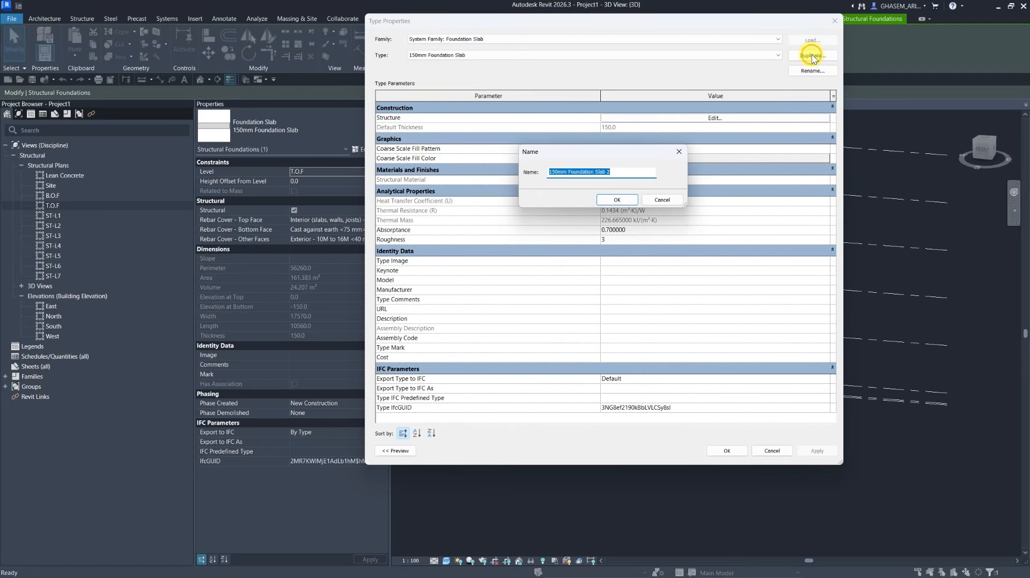
pyautogui.write('Founda')
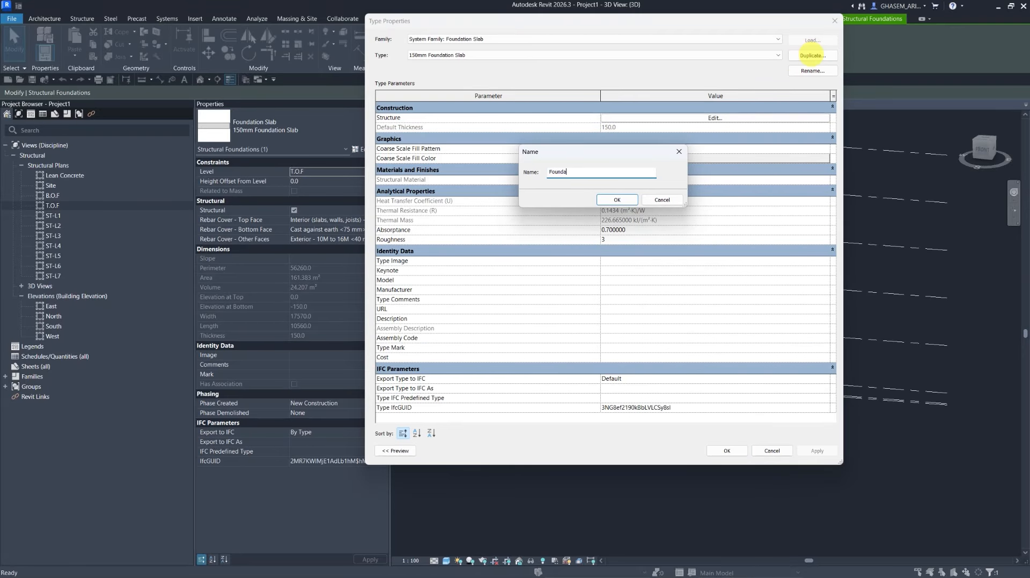
pyautogui.write('tion 800mm')
pyautogui.click(617, 199)
# Set the Foundation 800mm type's structure layer thickness to 800 mm.
pyautogui.click(627, 119)
pyautogui.press('Tab')
pyautogui.write('500')
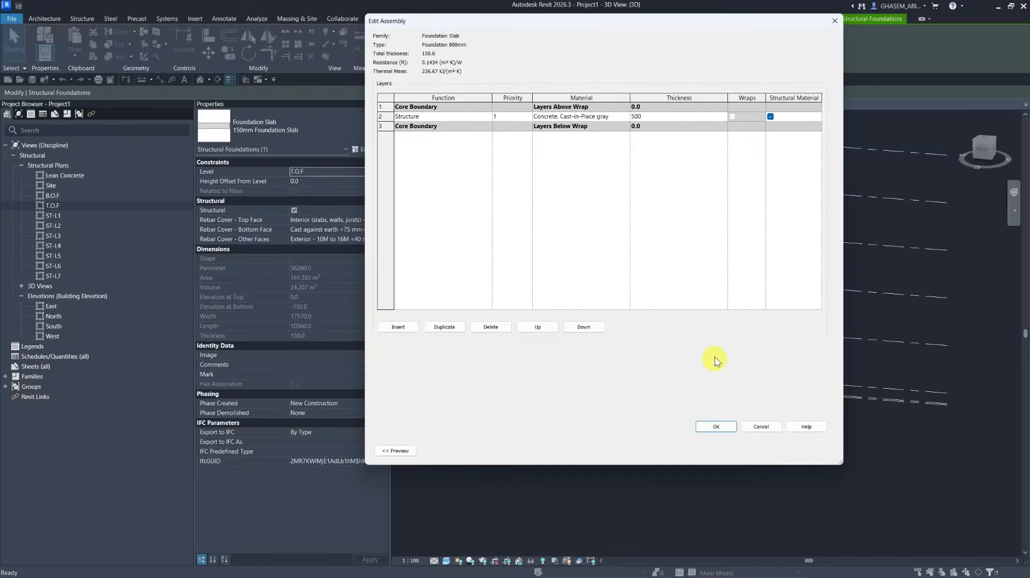
pyautogui.click(715, 426)
pyautogui.click(722, 450)
pyautogui.click(717, 462)
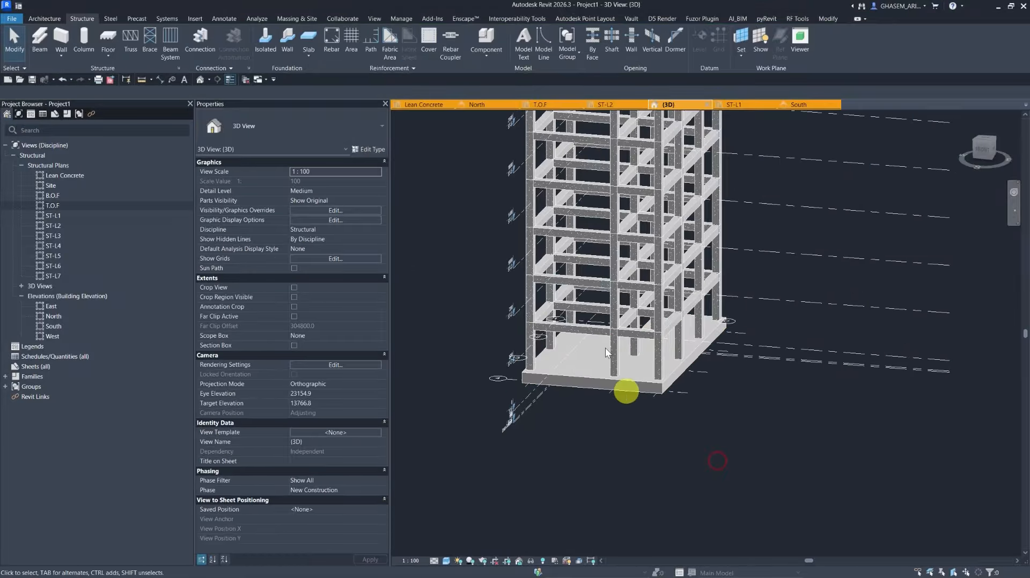
# Copy the foundation slab and paste it aligned to level B.O.F.
pyautogui.click(804, 105)
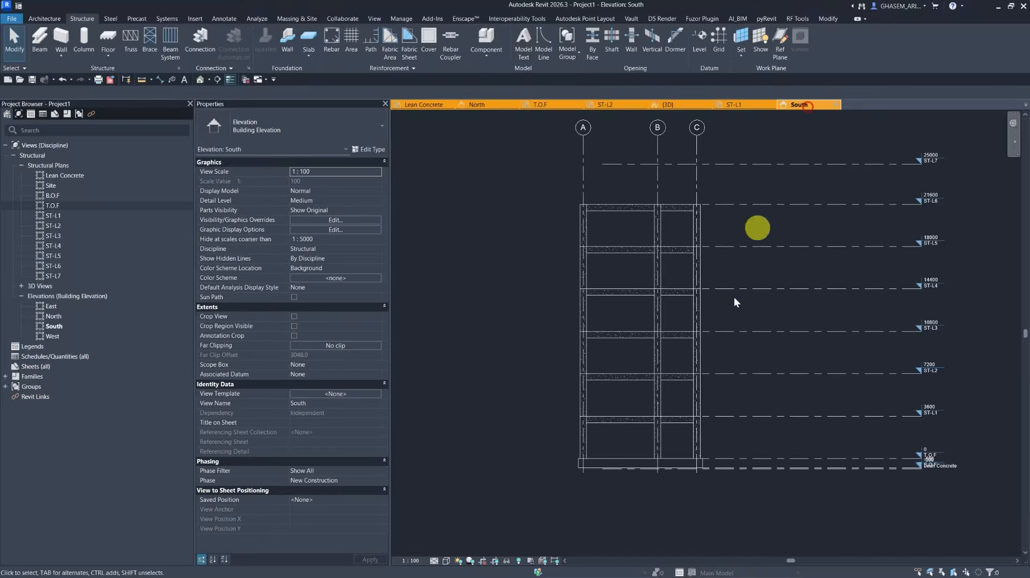
pyautogui.scroll(5, 692, 475)
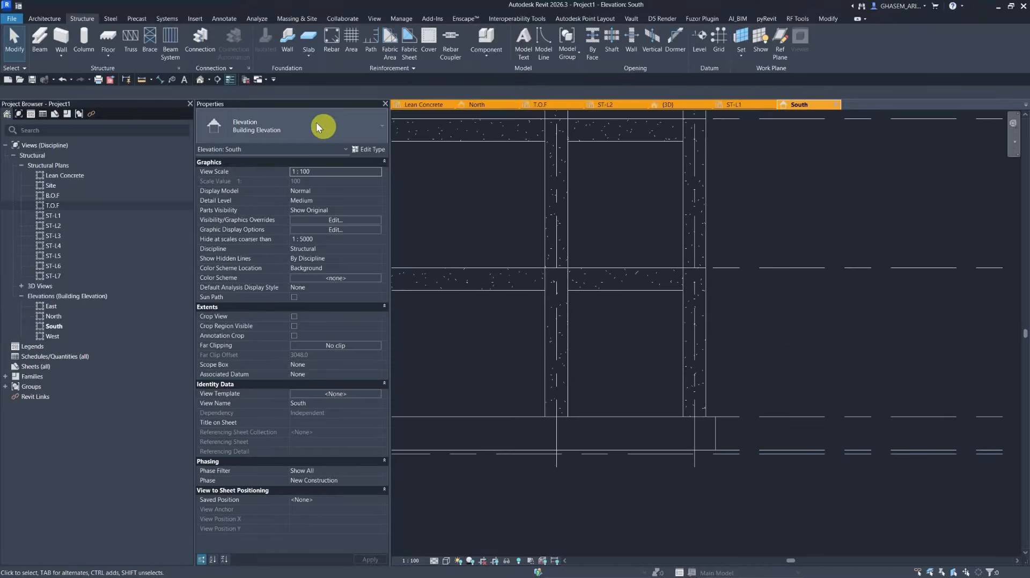
pyautogui.click(200, 80)
pyautogui.click(575, 443)
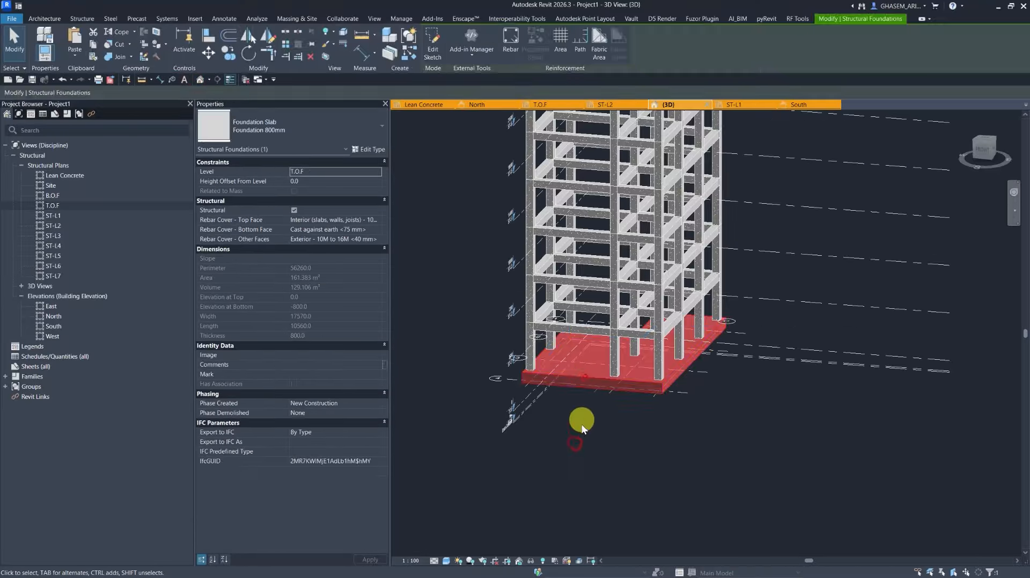
pyautogui.moveTo(583, 429); pyautogui.dragTo(614, 394, button='middle')
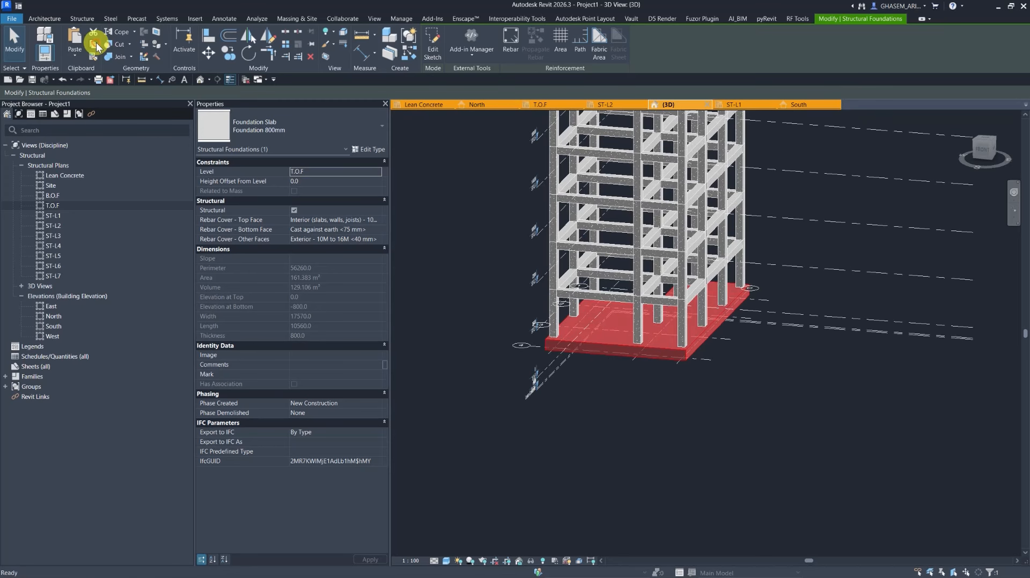
pyautogui.click(75, 53)
pyautogui.click(89, 92)
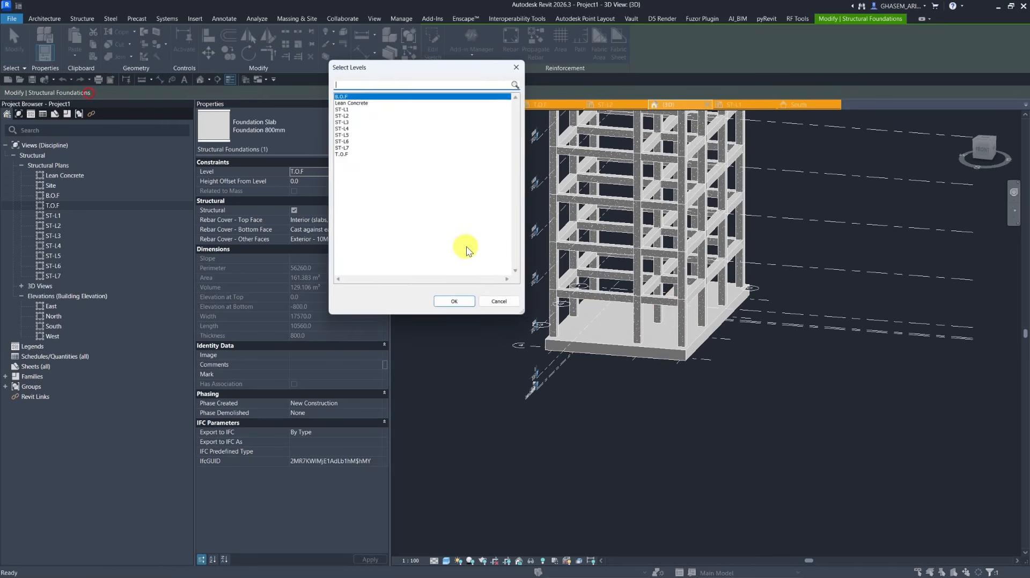
pyautogui.click(455, 302)
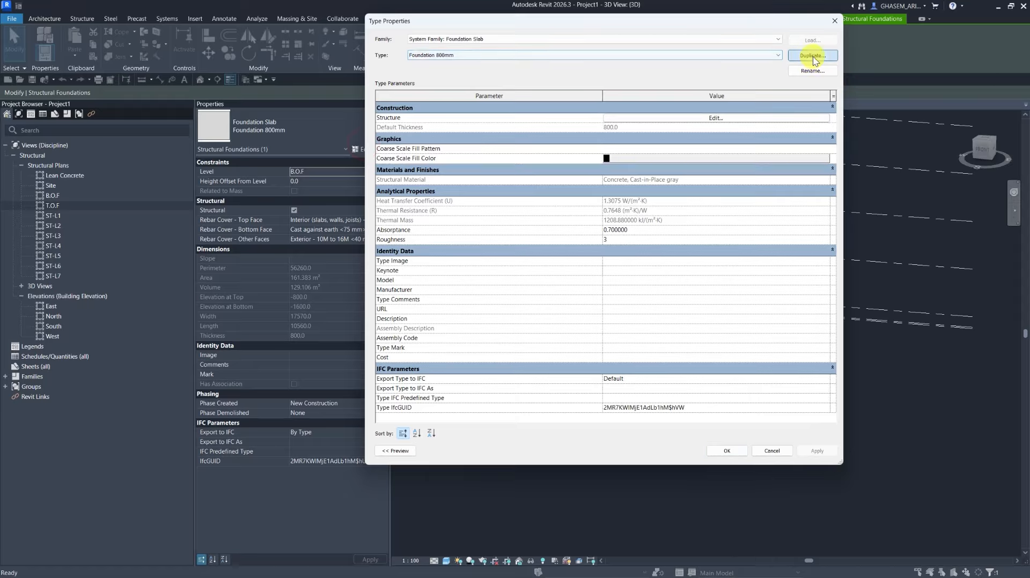
# Duplicate the pasted slab's type as Lean Concrete with a 100 mm structure layer.
pyautogui.click(813, 55)
pyautogui.write('Lean Concrete')
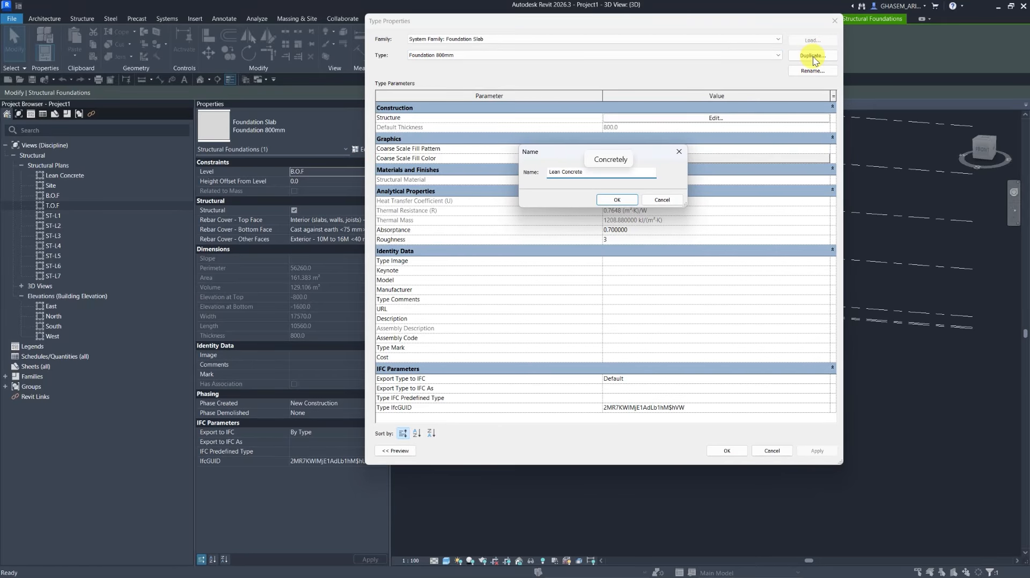
pyautogui.click(606, 202)
pyautogui.click(699, 116)
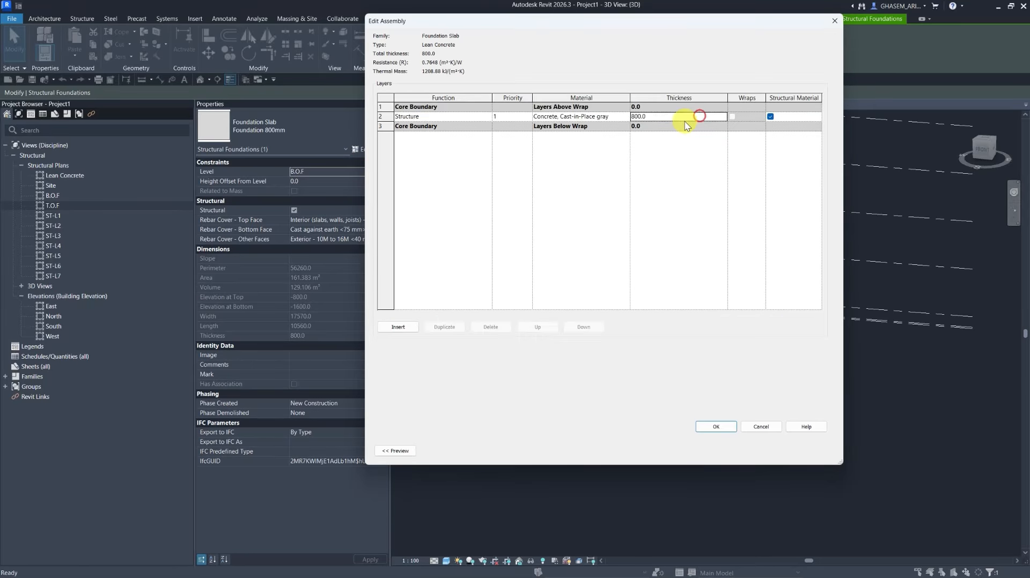
pyautogui.write('100')
pyautogui.click(713, 426)
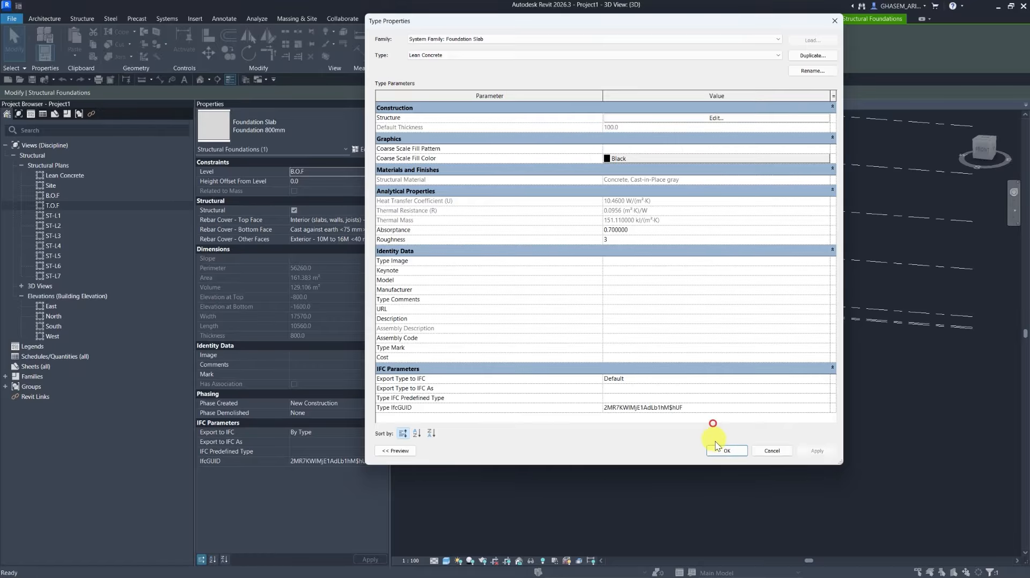
pyautogui.click(719, 448)
# Edit the lean concrete slab's boundary on B.O.F, set its concrete cantilever to -100, and finish the sketch.
pyautogui.doubleClick(51, 197)
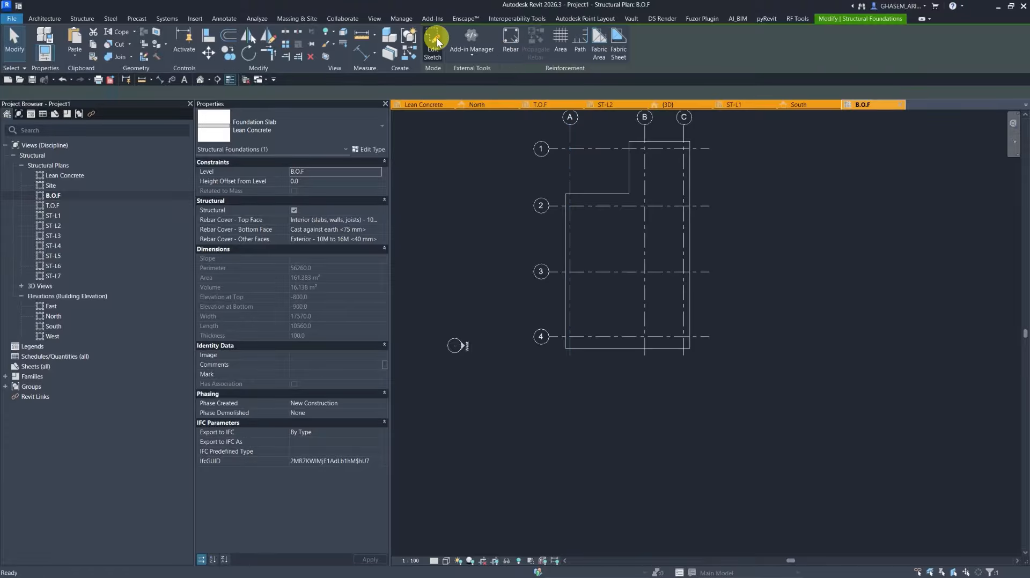
pyautogui.click(436, 38)
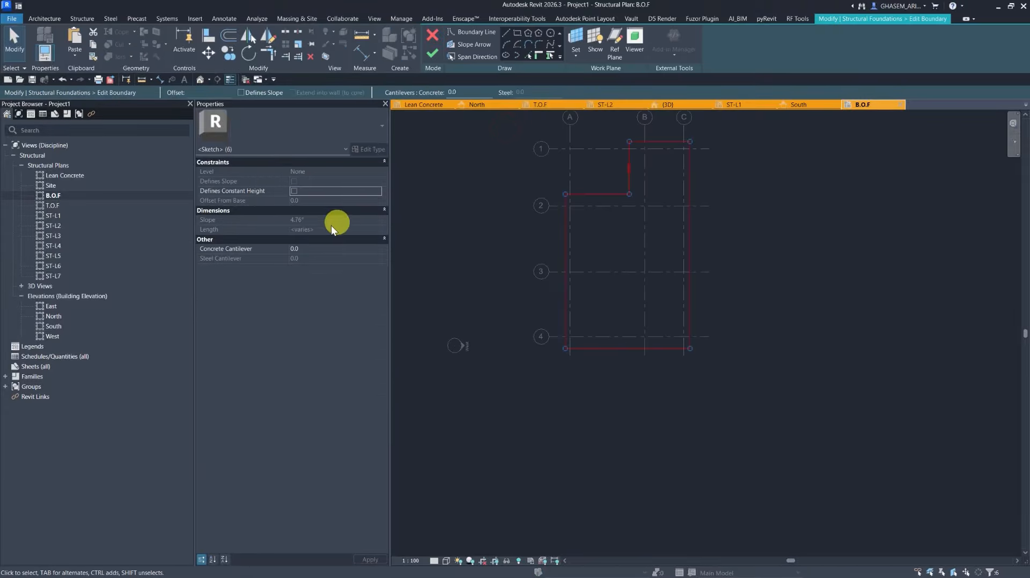
pyautogui.click(308, 250)
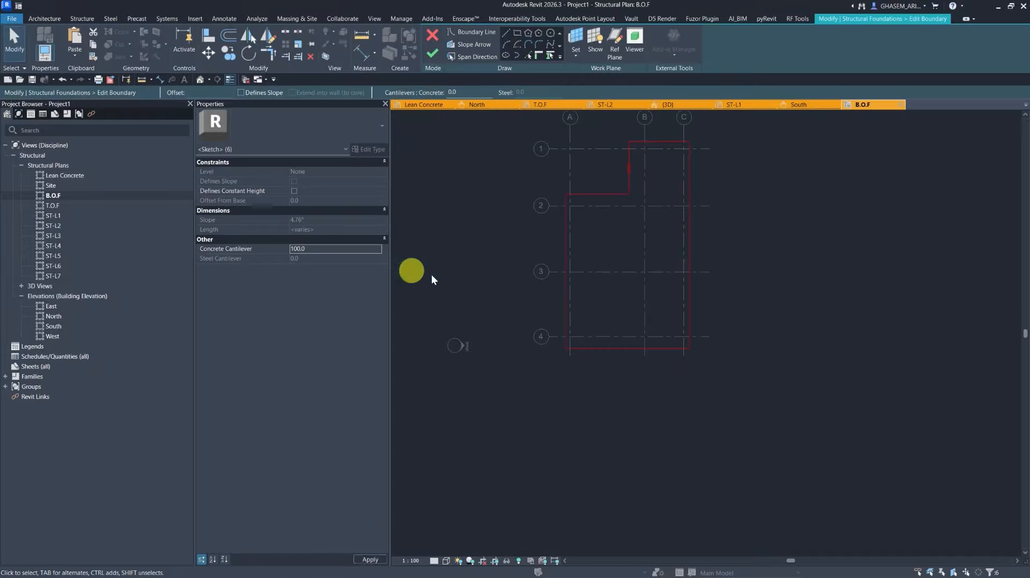
pyautogui.write('100.0')
pyautogui.scroll(3, 555, 237)
pyautogui.click(324, 250)
pyautogui.write('-1')
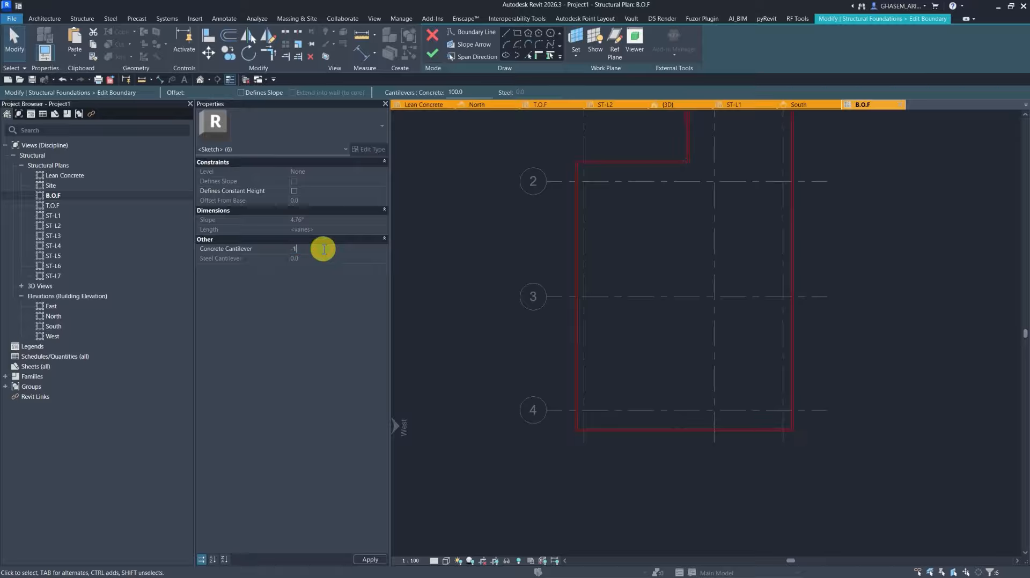
pyautogui.write('00')
pyautogui.click(457, 292)
pyautogui.moveTo(577, 275); pyautogui.dragTo(566, 363, button='middle')
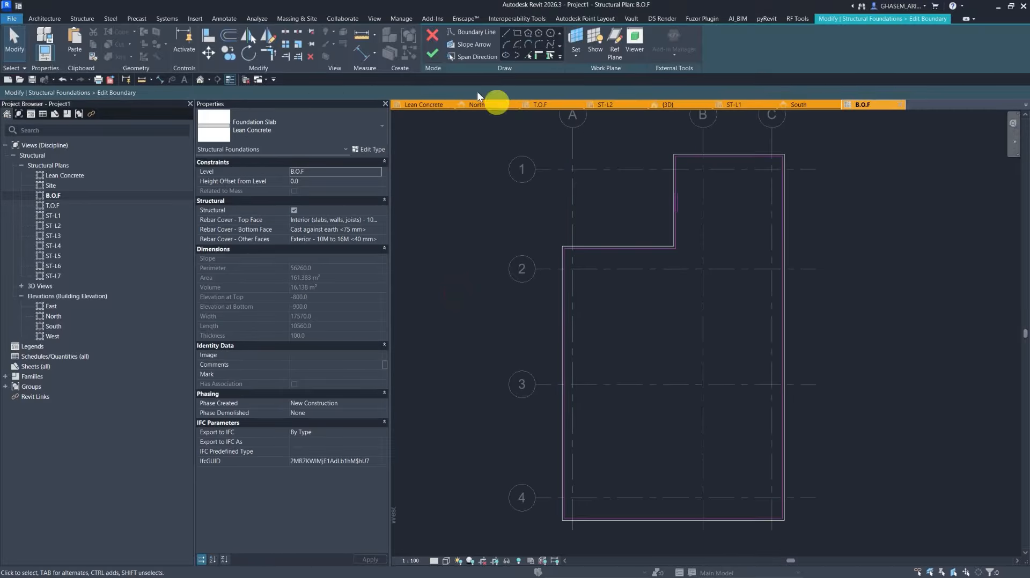
pyautogui.click(429, 54)
# Examine the foundation slabs in the 3D view and in the North elevation.
pyautogui.click(200, 79)
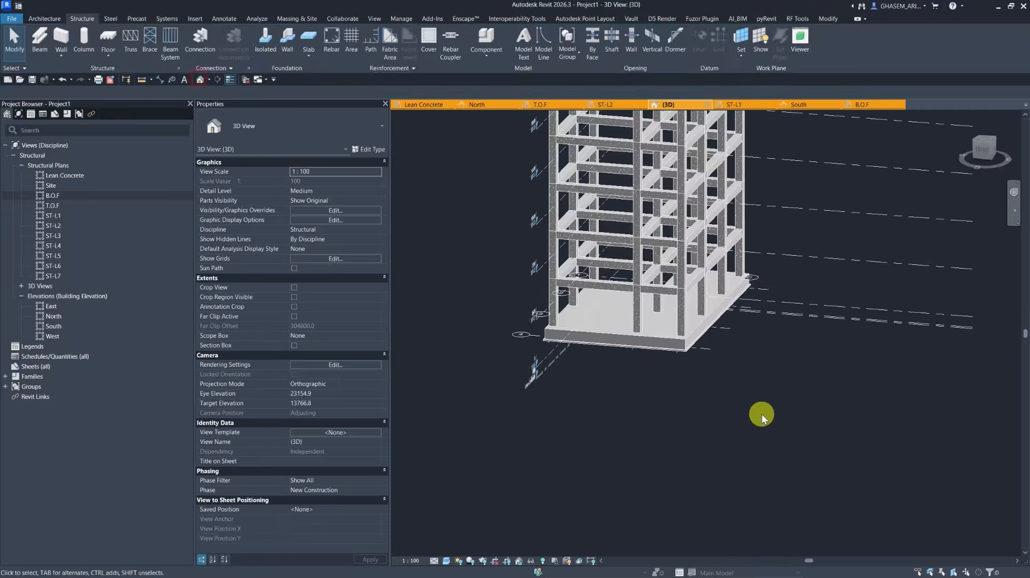
pyautogui.scroll(3, 681, 346)
pyautogui.scroll(2, 697, 338)
pyautogui.click(704, 327)
pyautogui.scroll(-3, 714, 376)
pyautogui.click(724, 417)
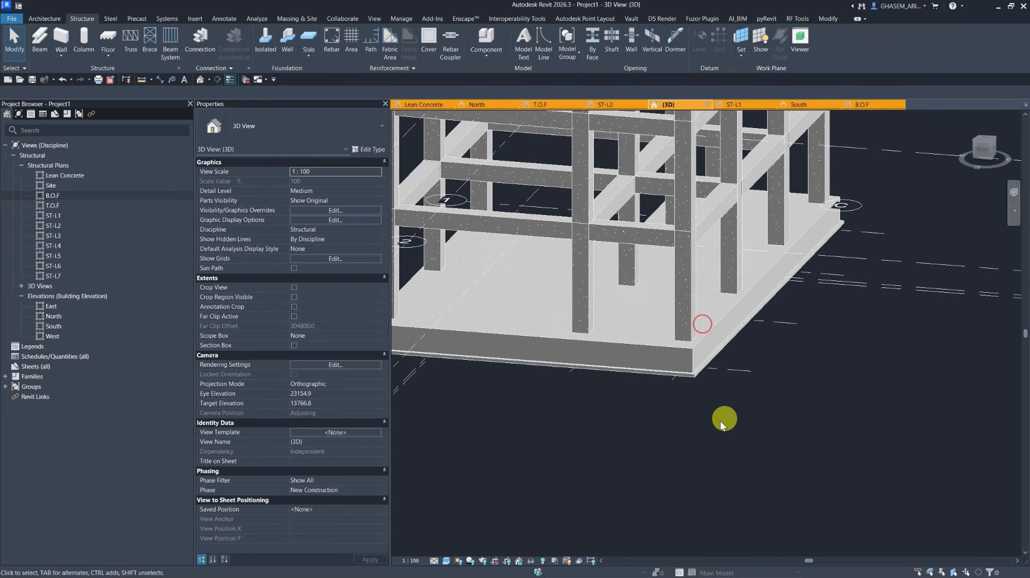
pyautogui.scroll(-2, 692, 427)
pyautogui.keyDown('shift'); pyautogui.moveTo(665, 432); pyautogui.dragTo(777, 446, button='middle'); pyautogui.keyUp('shift')
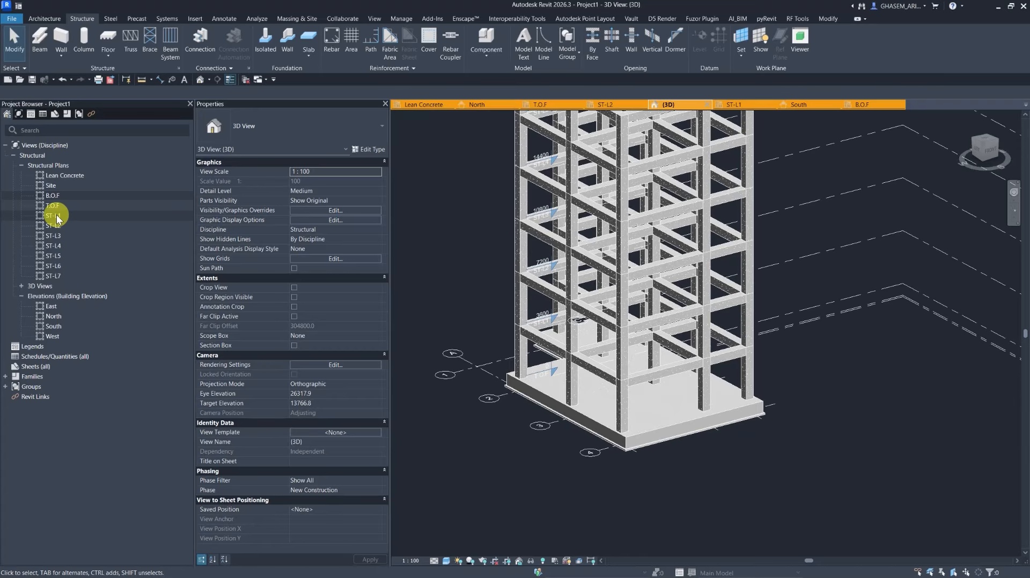
pyautogui.doubleClick(54, 317)
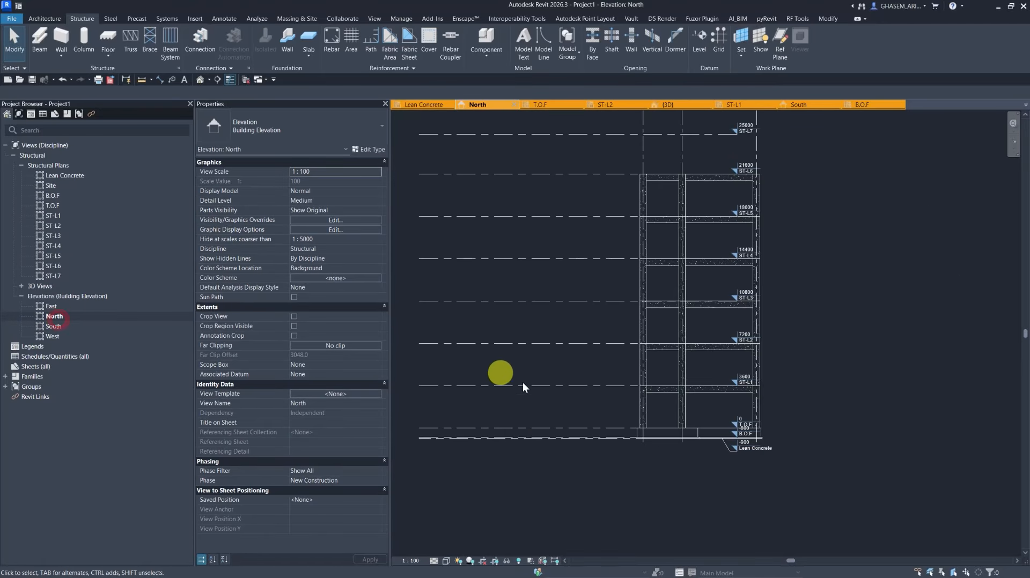
# Start a beam system on level ST-L1 using St_Joist : Joist Type 4 with a fixed spacing of 600 mm.
pyautogui.doubleClick(732, 379)
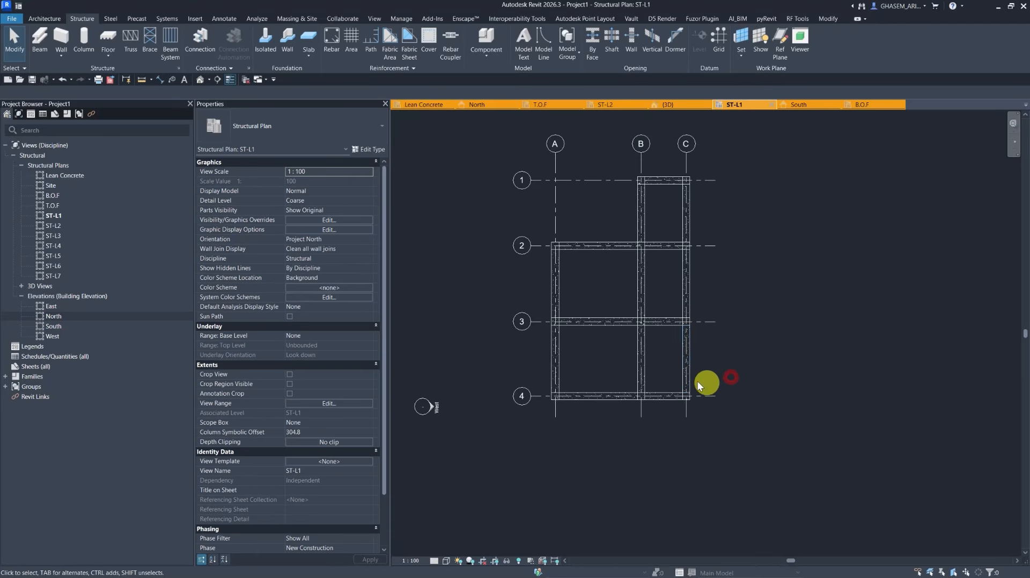
pyautogui.scroll(2, 630, 345)
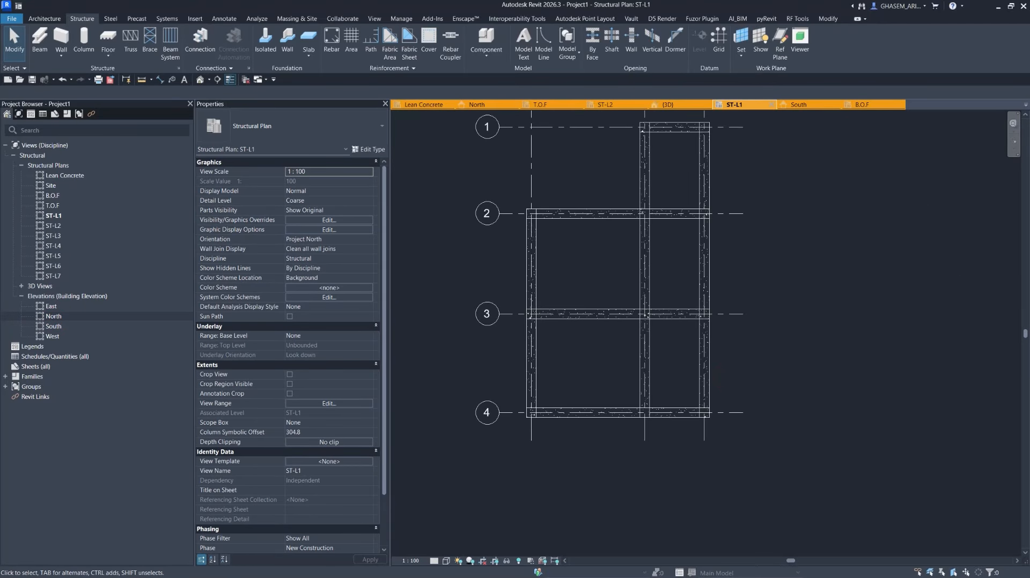
pyautogui.moveTo(672, 354); pyautogui.dragTo(697, 363, button='middle')
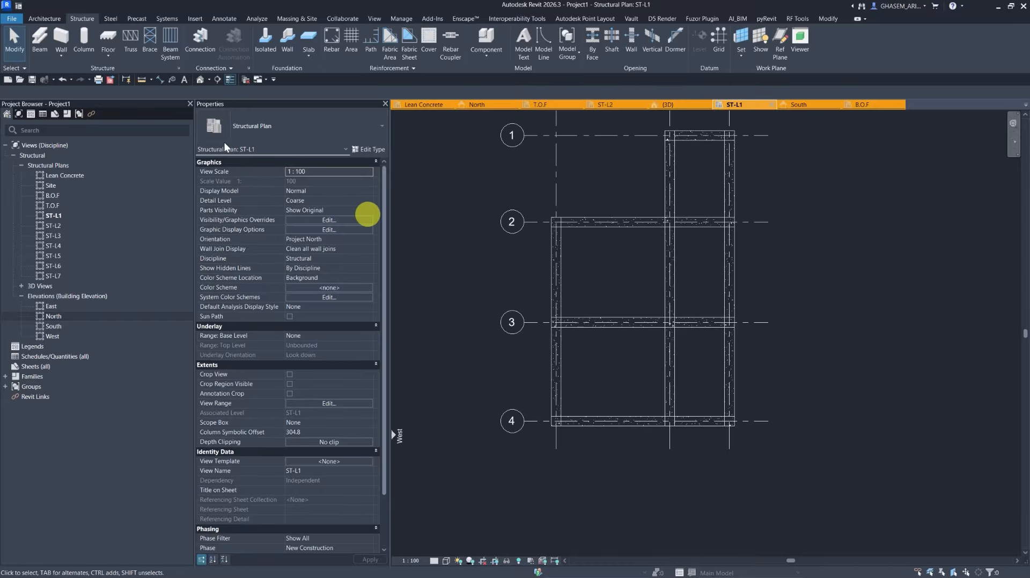
pyautogui.click(170, 53)
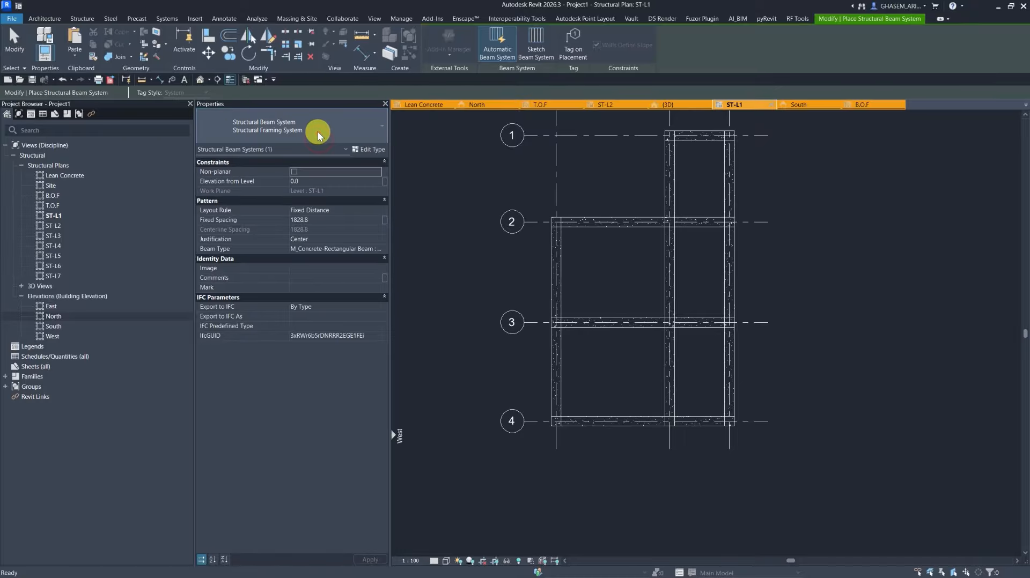
pyautogui.click(378, 249)
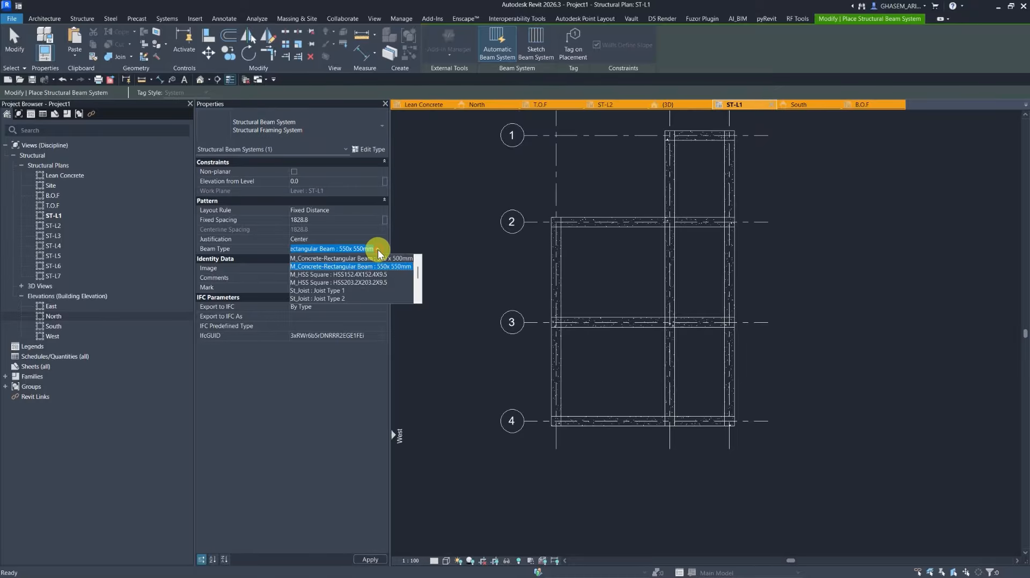
pyautogui.scroll(-2, 357, 294)
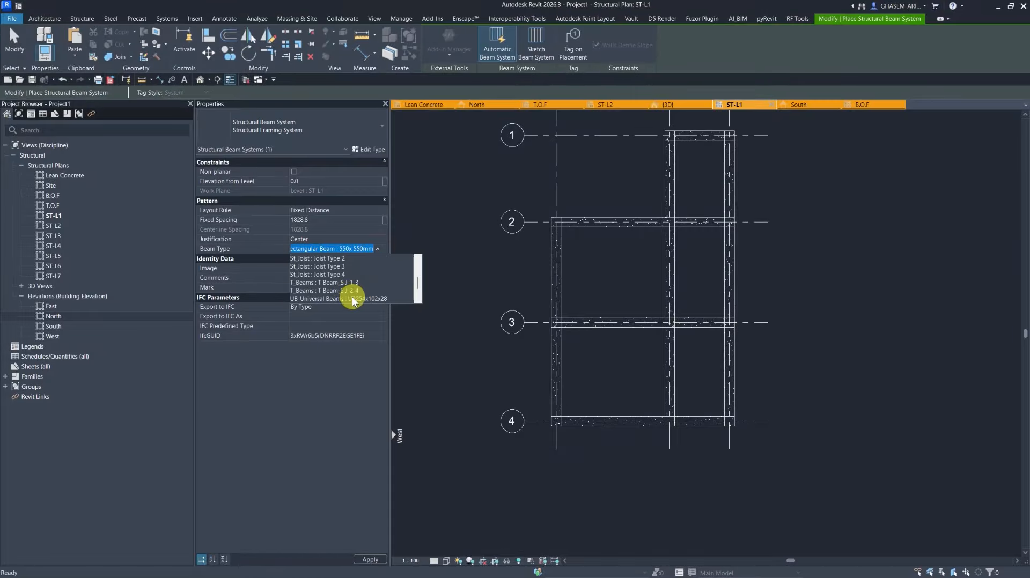
pyautogui.click(336, 275)
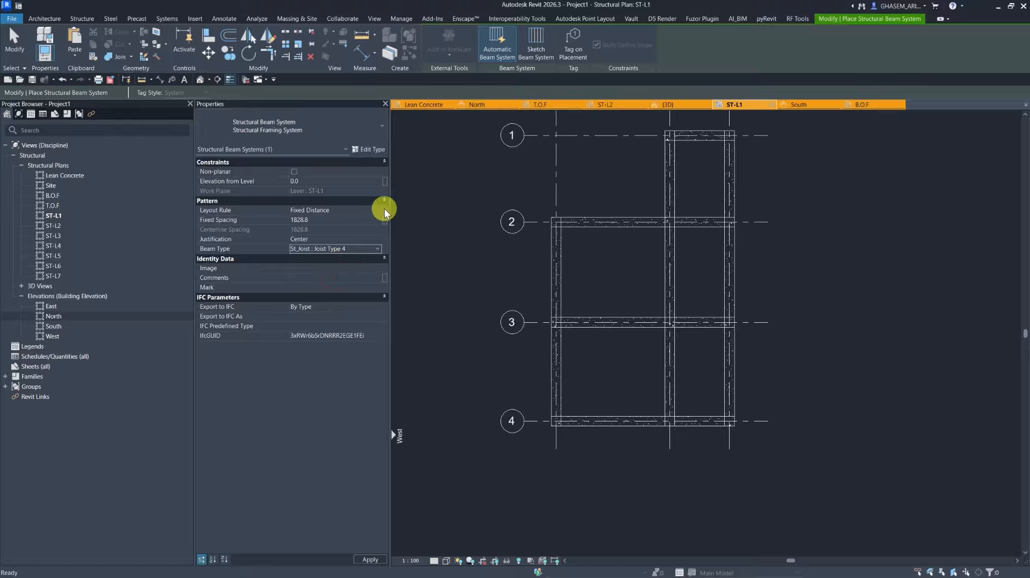
pyautogui.click(348, 225)
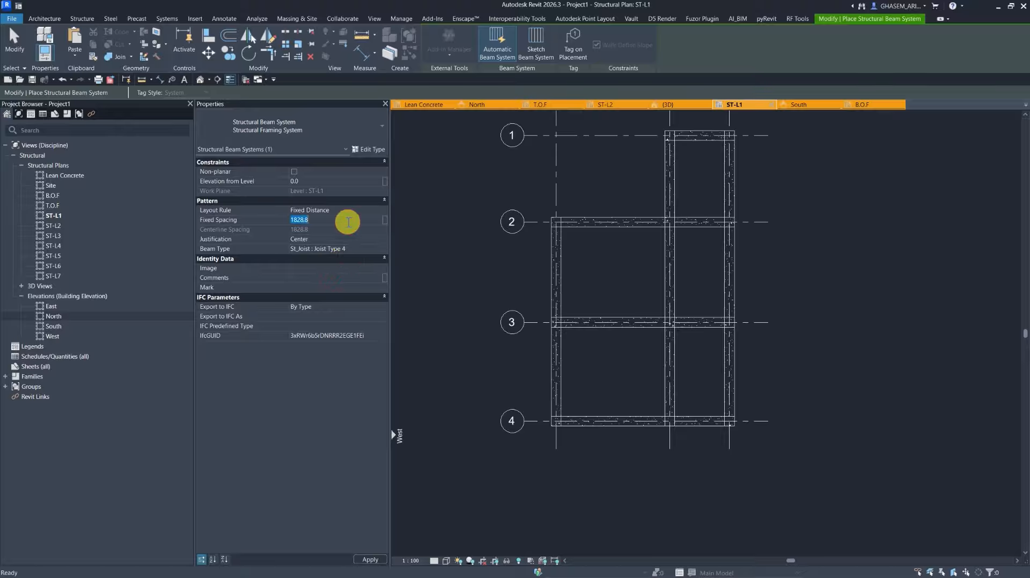
pyautogui.write('55')
pyautogui.press('BackSpace')
pyautogui.press('BackSpace')
pyautogui.write('600')
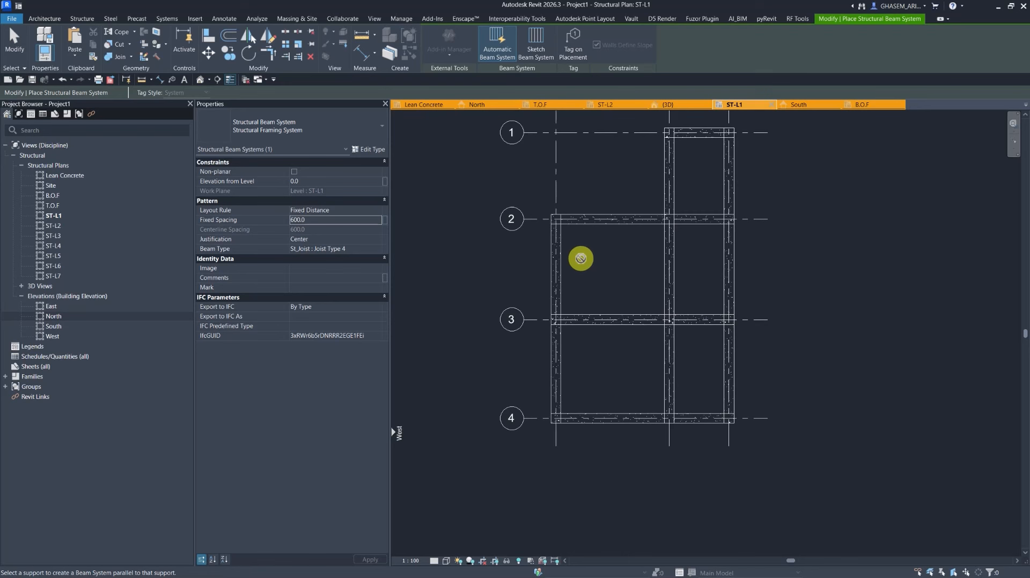
# Place automatic joist beam systems in the four bays between grids A–C and 2–4.
pyautogui.click(584, 227)
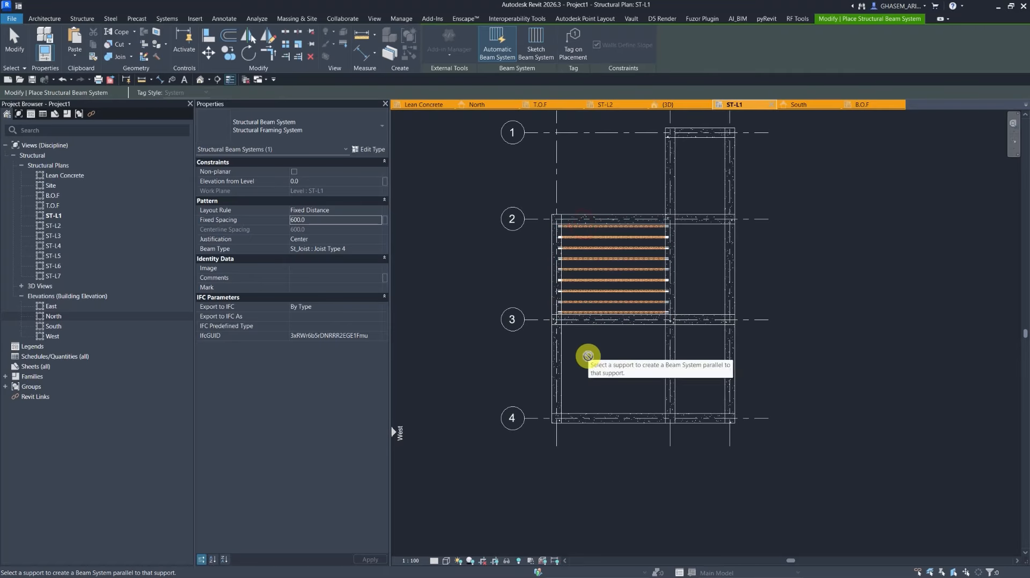
pyautogui.click(561, 355)
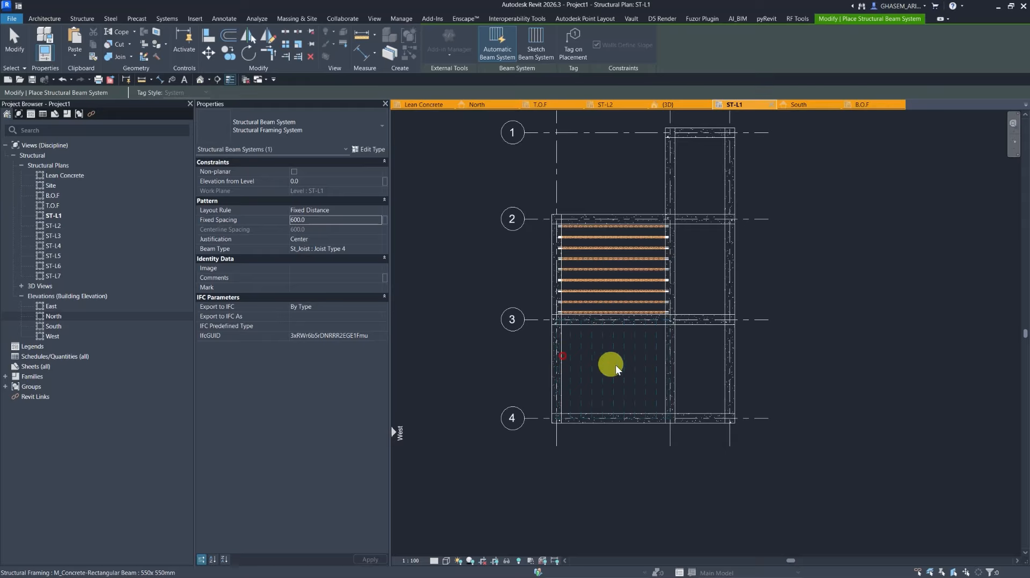
pyautogui.click(696, 323)
pyautogui.scroll(2, 693, 304)
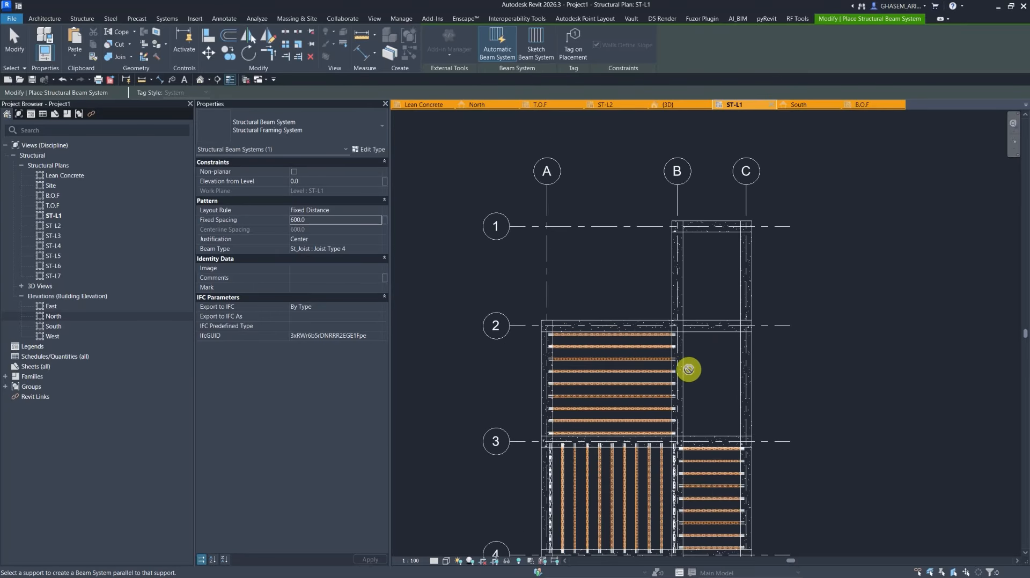
pyautogui.moveTo(694, 376); pyautogui.dragTo(696, 360, button='middle')
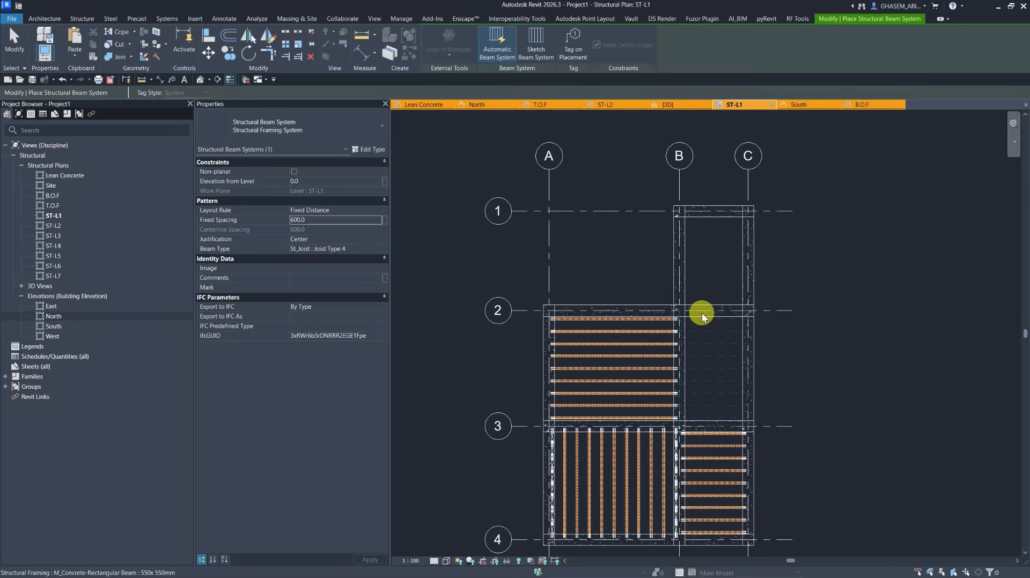
pyautogui.click(686, 337)
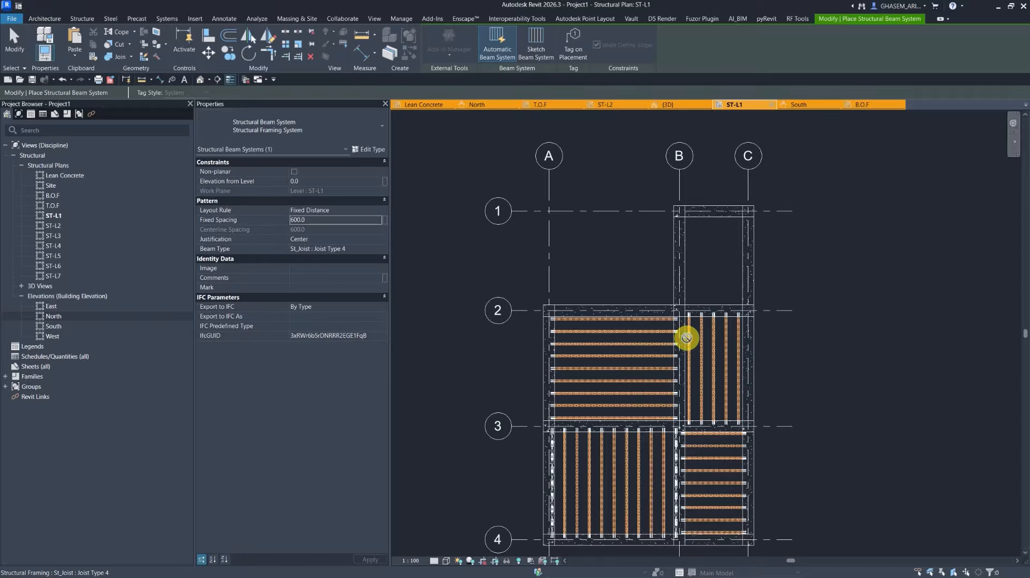
pyautogui.click(15, 42)
# Create a similar concrete beam running 1500 mm from the column at grid A/2 toward grid 1.
pyautogui.scroll(2, 546, 323)
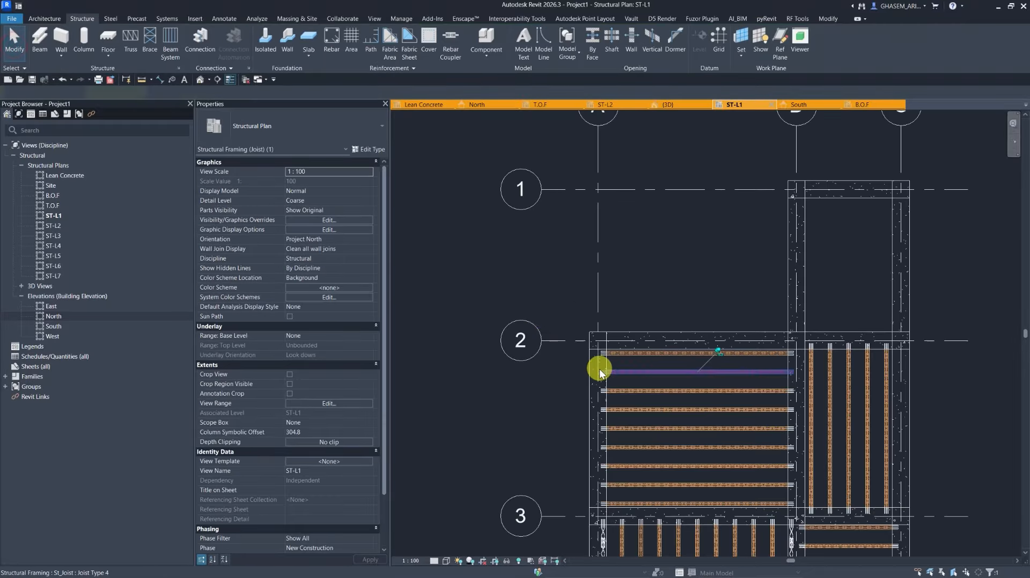
pyautogui.click(604, 371)
pyautogui.click(474, 257)
pyautogui.click(589, 365)
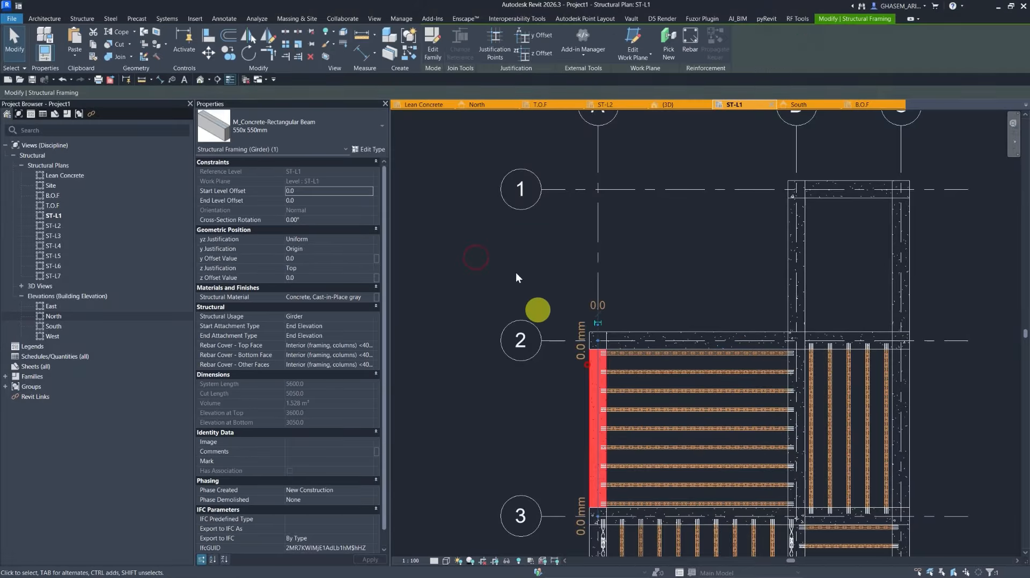
pyautogui.click(396, 48)
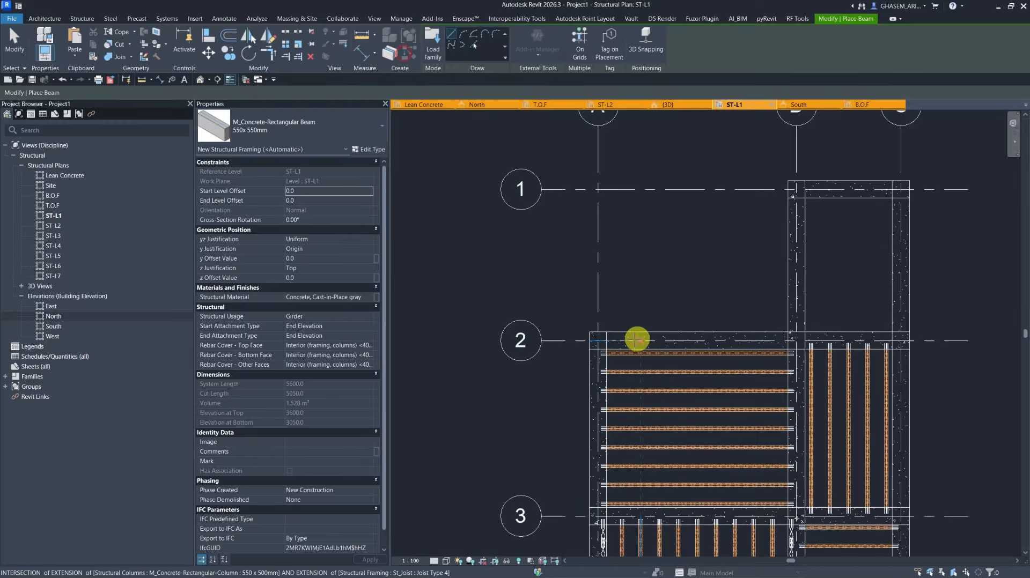
pyautogui.click(598, 339)
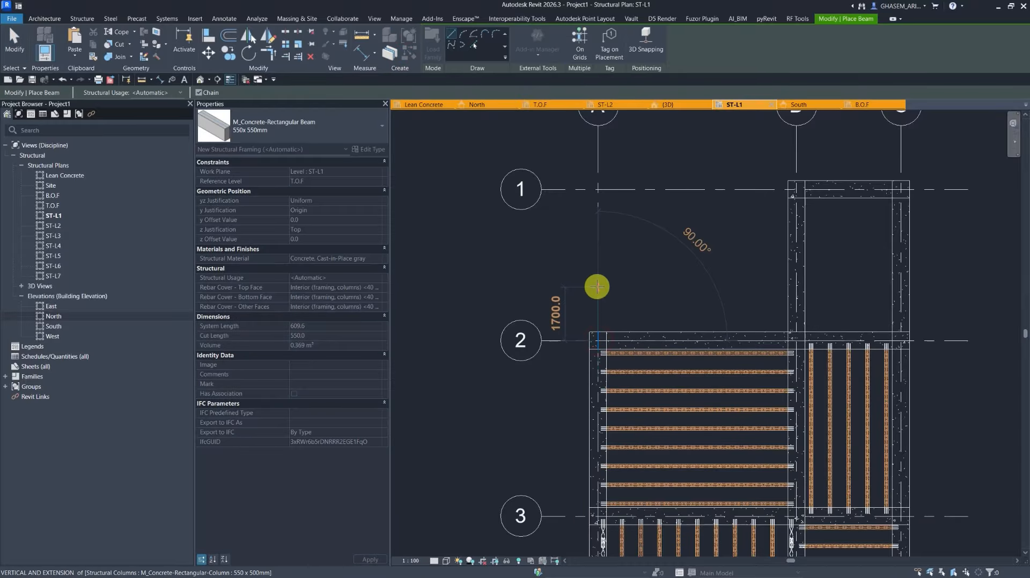
pyautogui.write('1500')
pyautogui.press('Return')
pyautogui.press('Escape')
pyautogui.press('Escape')
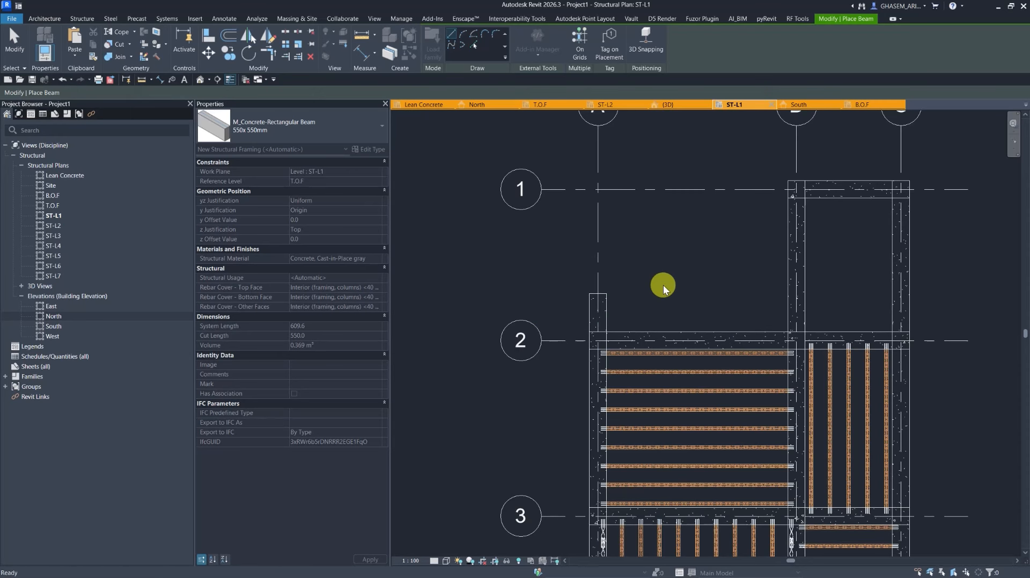
# Draw a similar Joist Type 4 beam from the new beam's end across to grid line B.
pyautogui.scroll(3, 620, 303)
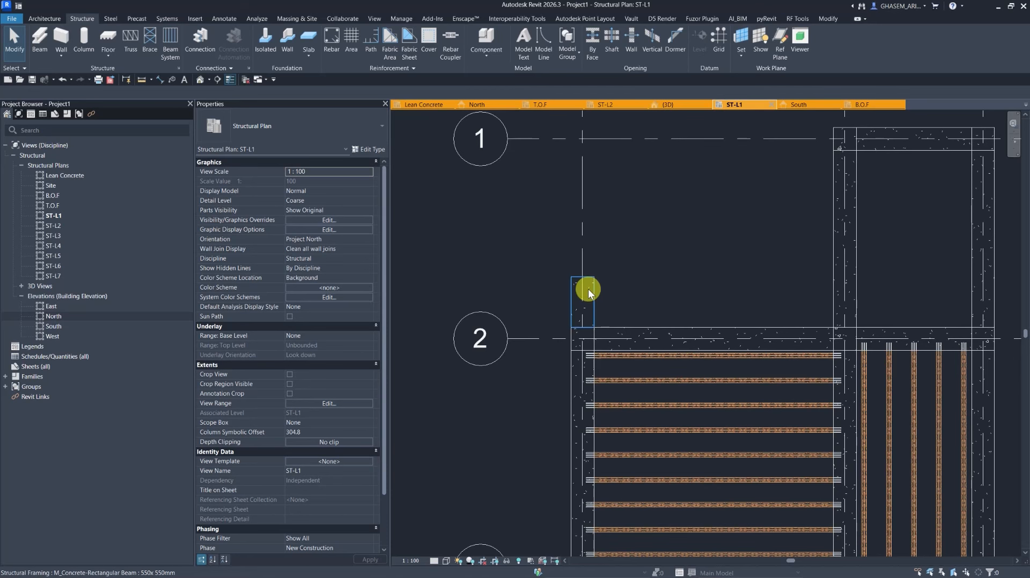
pyautogui.click(646, 355)
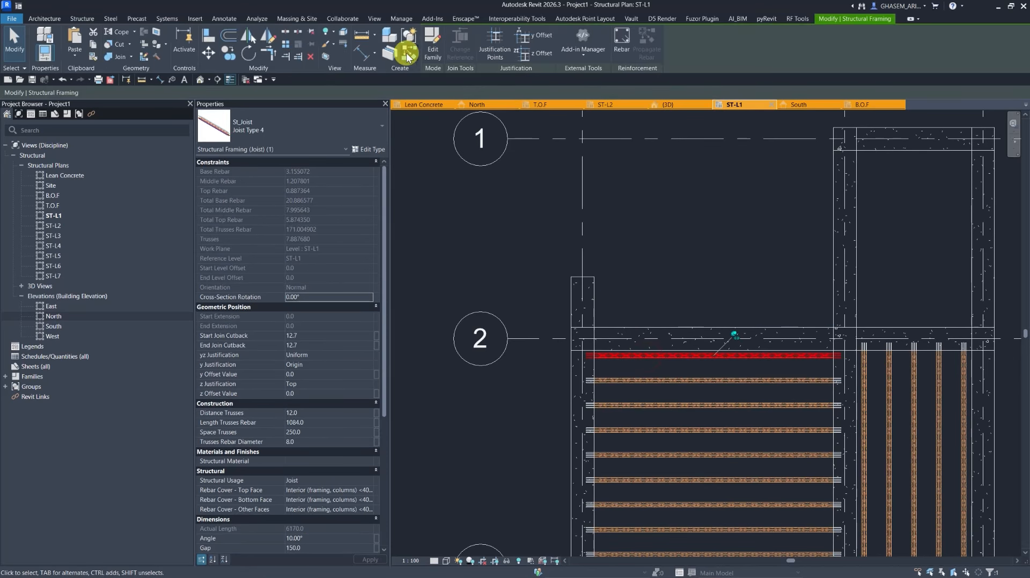
pyautogui.click(408, 54)
pyautogui.click(582, 277)
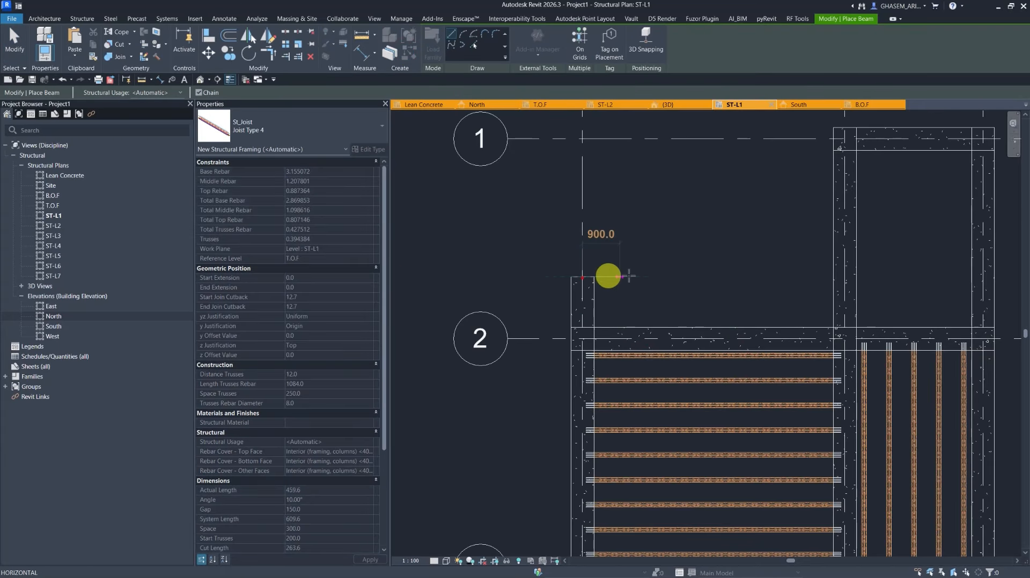
pyautogui.click(839, 277)
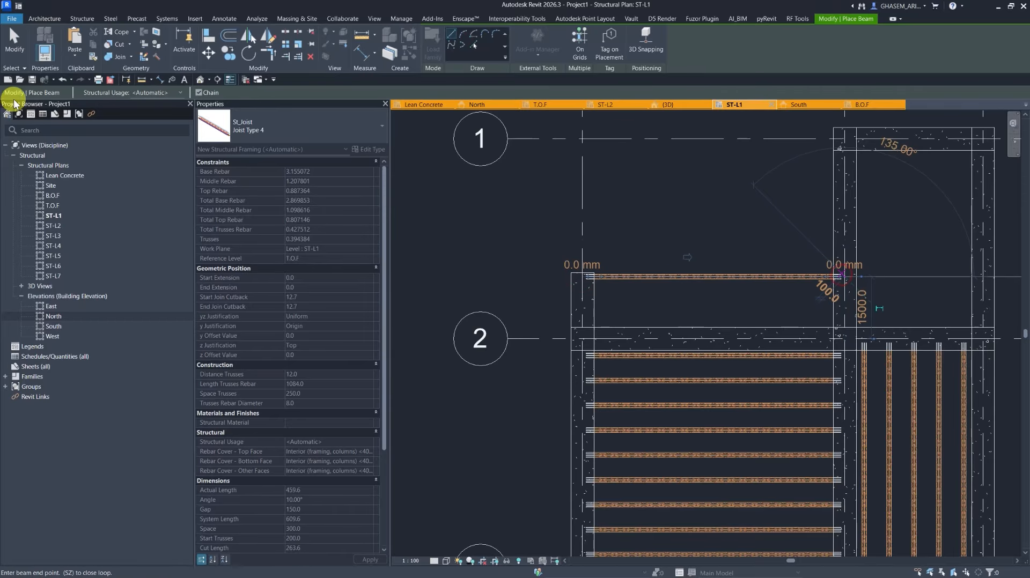
pyautogui.click(14, 42)
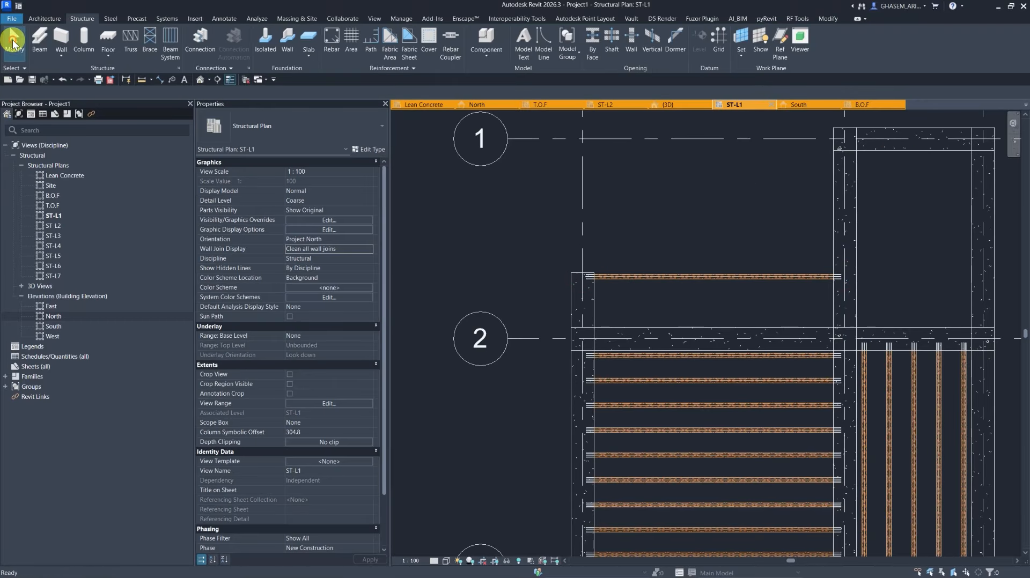
# Place a joist beam system in the new bay between the added beams and grid 2.
pyautogui.click(163, 49)
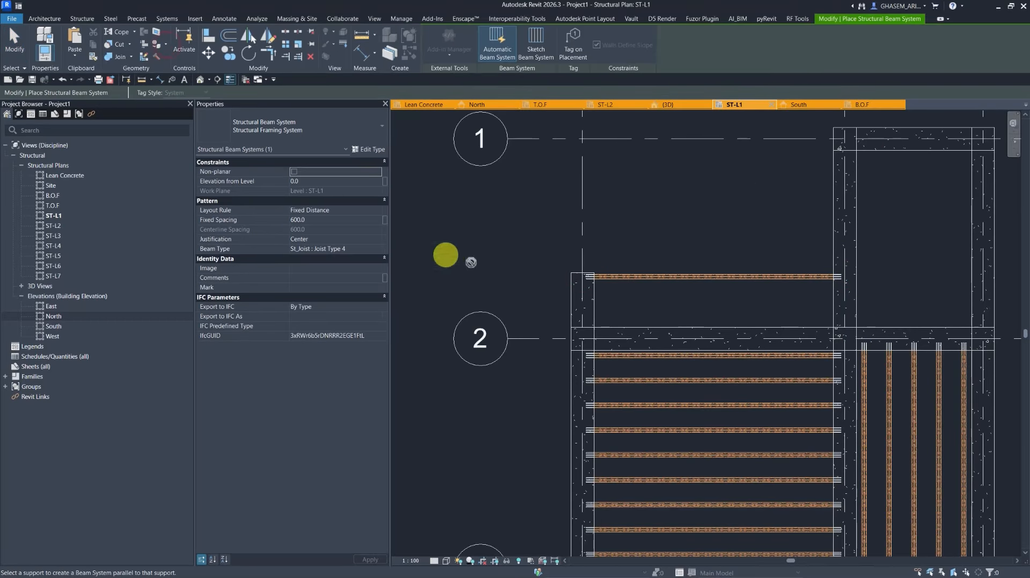
pyautogui.click(636, 279)
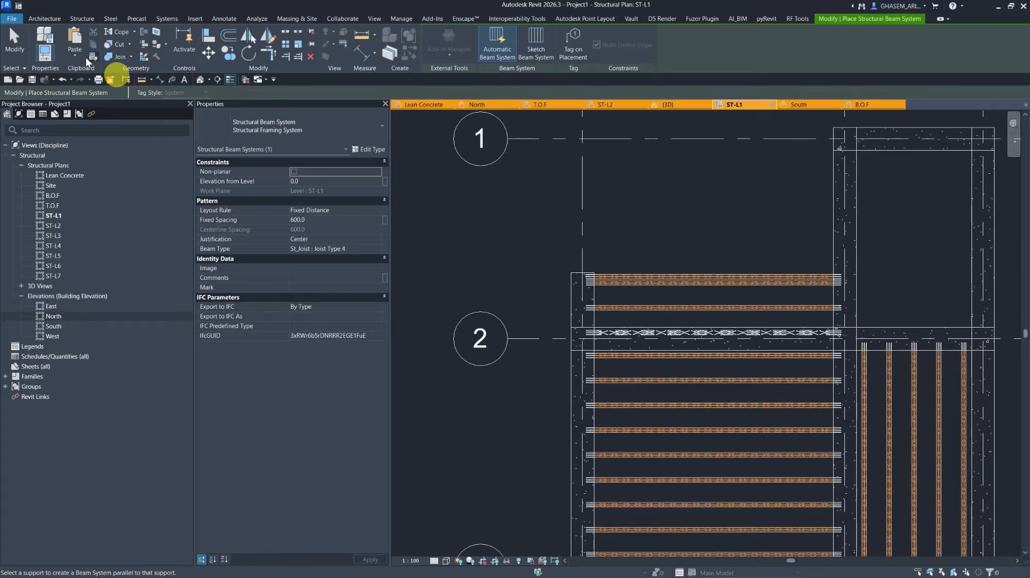
# Draw a T_Beams T Beam_S J-2-4 beam horizontally across the joists in the bay between grids 3 and 4.
pyautogui.click(23, 39)
pyautogui.scroll(-2, 584, 230)
pyautogui.moveTo(634, 363); pyautogui.dragTo(605, 269, button='middle')
pyautogui.click(39, 39)
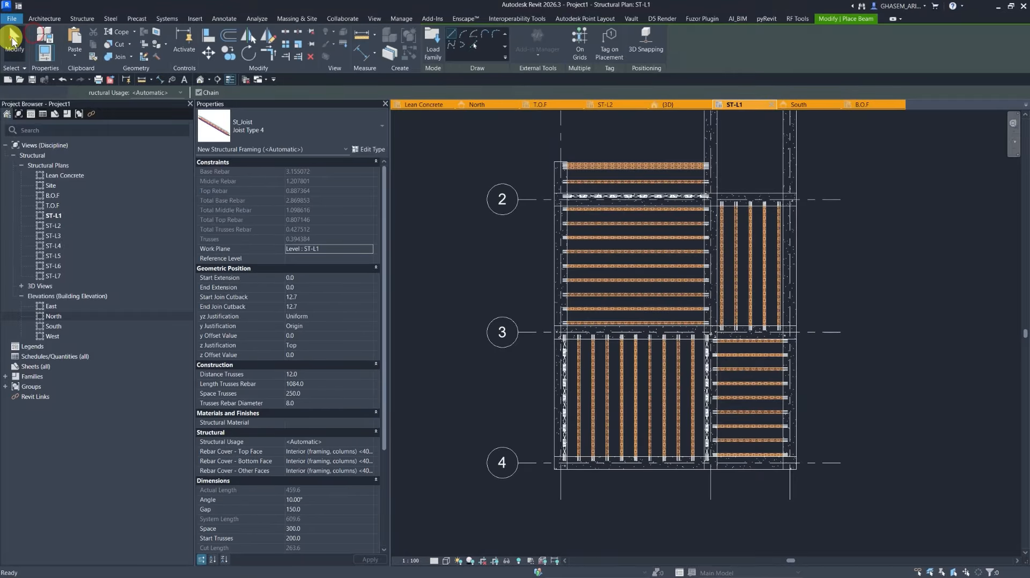
pyautogui.click(11, 37)
pyautogui.click(40, 38)
pyautogui.click(294, 138)
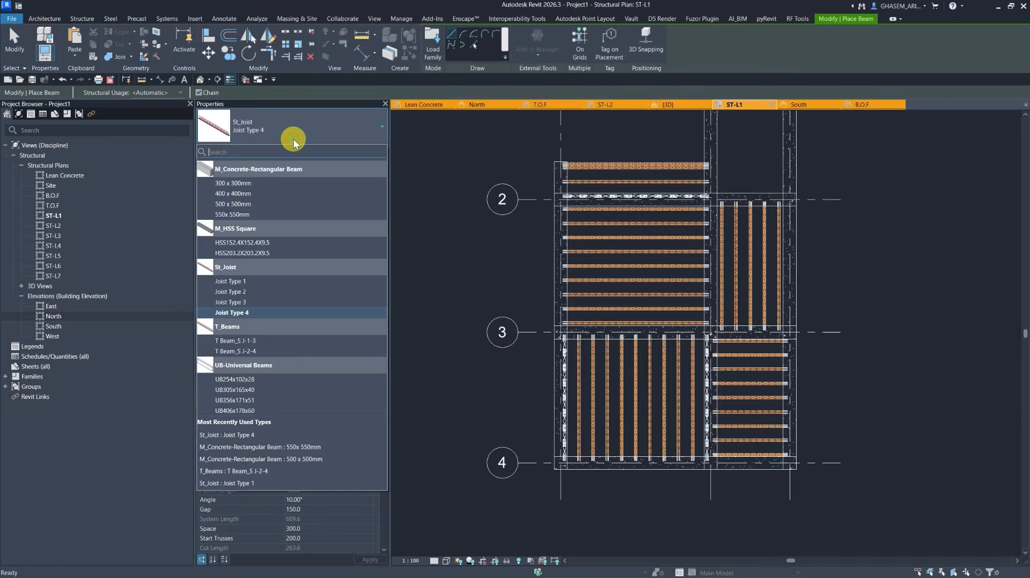
pyautogui.click(243, 349)
pyautogui.scroll(1, 543, 356)
pyautogui.scroll(3, 720, 294)
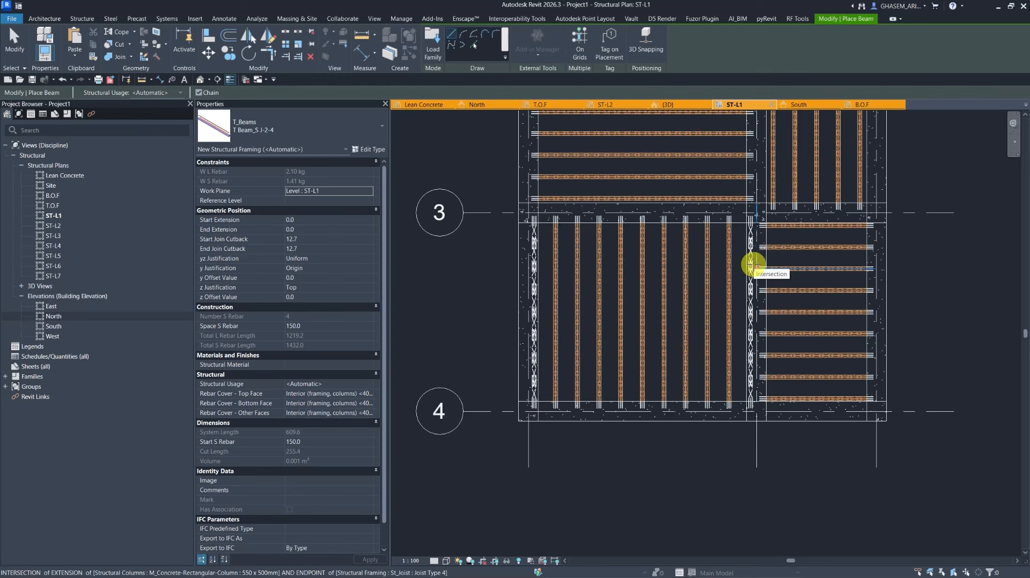
pyautogui.click(533, 266)
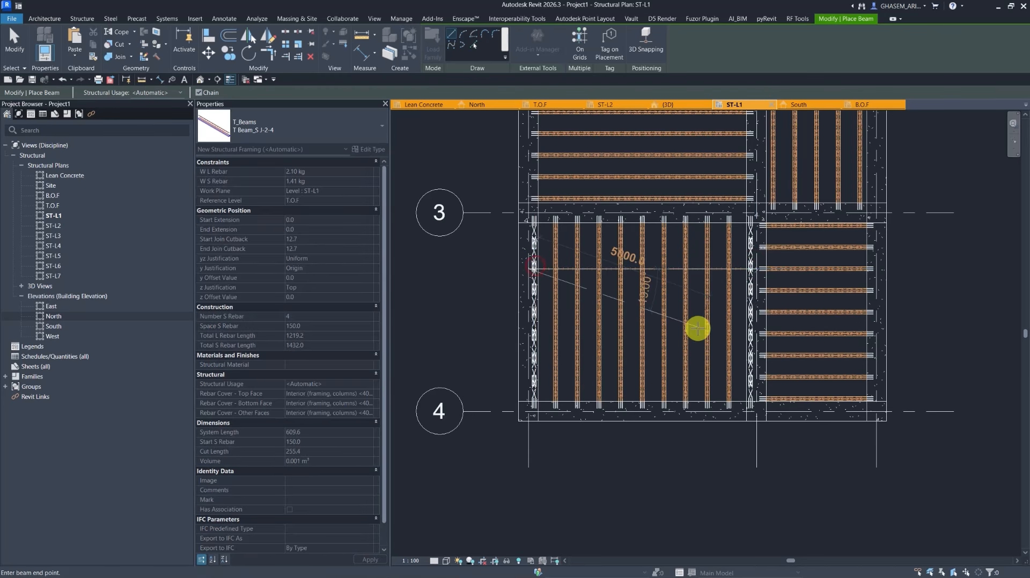
pyautogui.press('Escape')
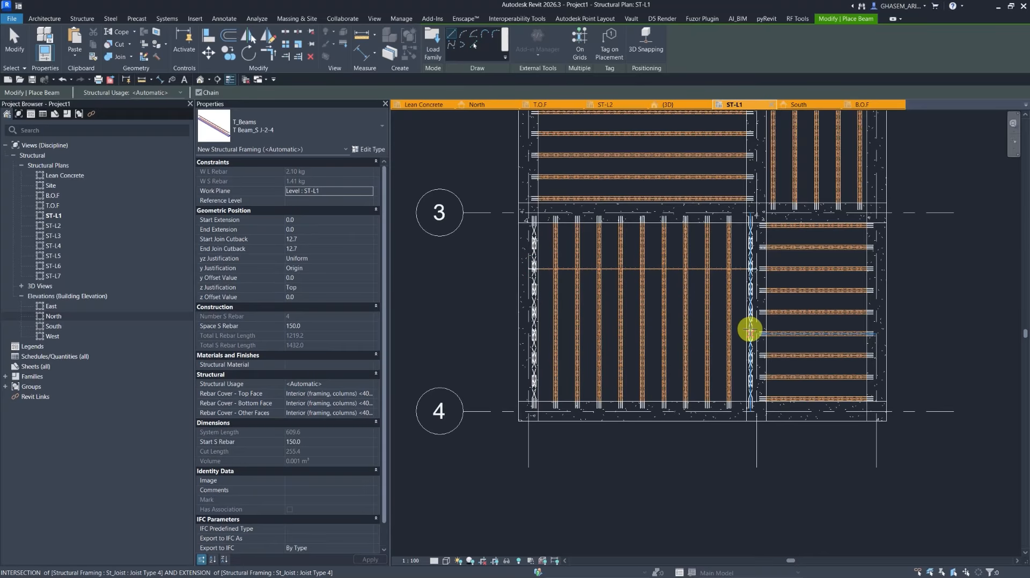
pyautogui.click(750, 331)
pyautogui.click(533, 330)
# Draw vertical T Beam_S J-2-4 beams across the joists in the bay between grids 2 and 3, extending toward grid 1.
pyautogui.moveTo(594, 269); pyautogui.dragTo(593, 384, button='middle')
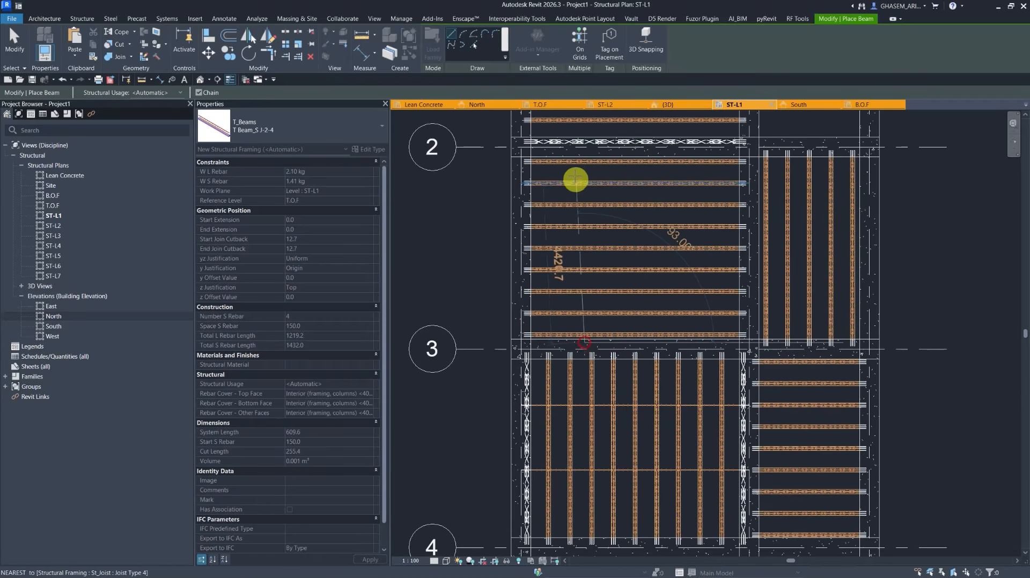
pyautogui.click(663, 148)
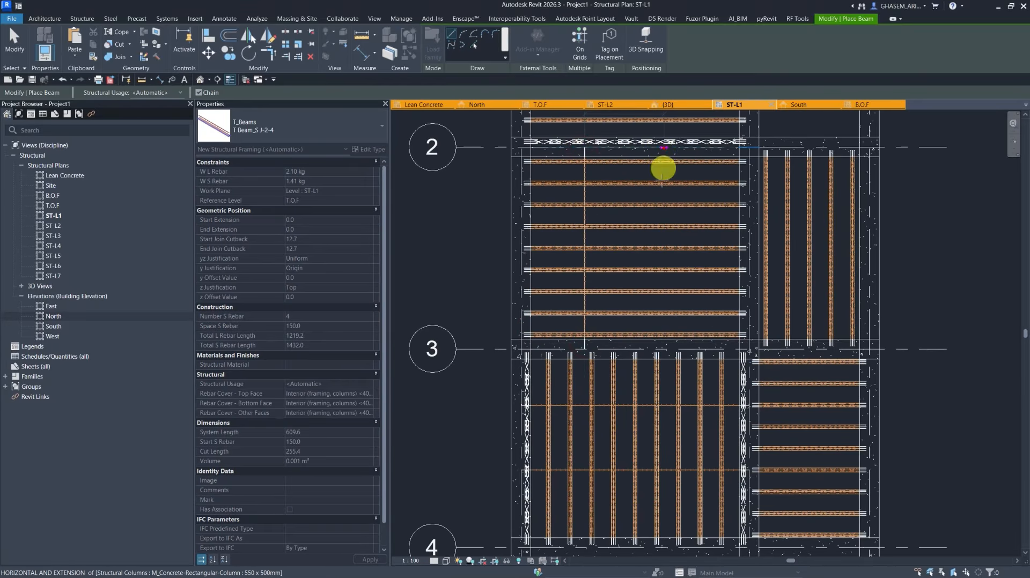
pyautogui.click(666, 344)
pyautogui.moveTo(626, 198); pyautogui.dragTo(646, 361, button='middle')
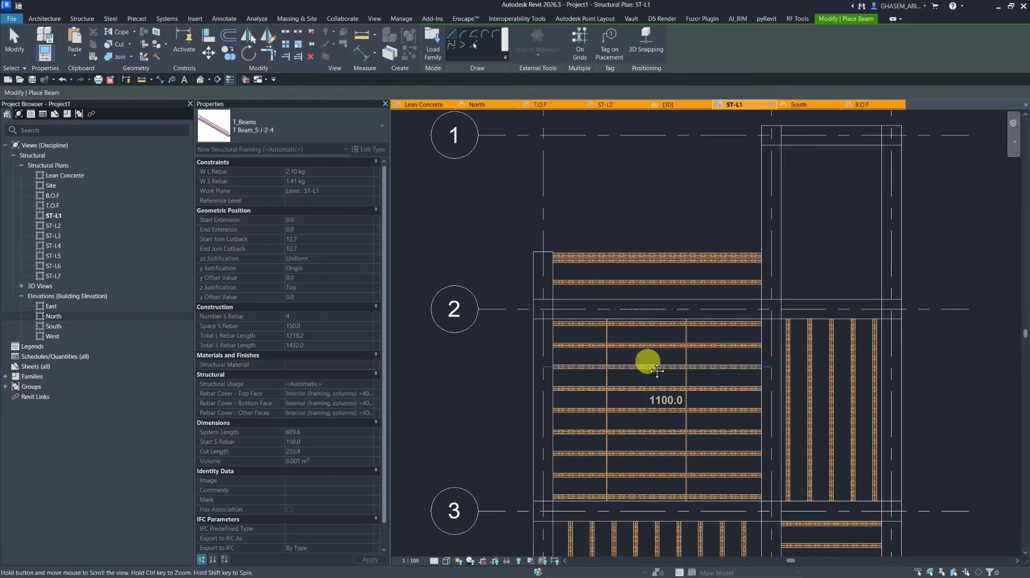
pyautogui.scroll(1, 643, 285)
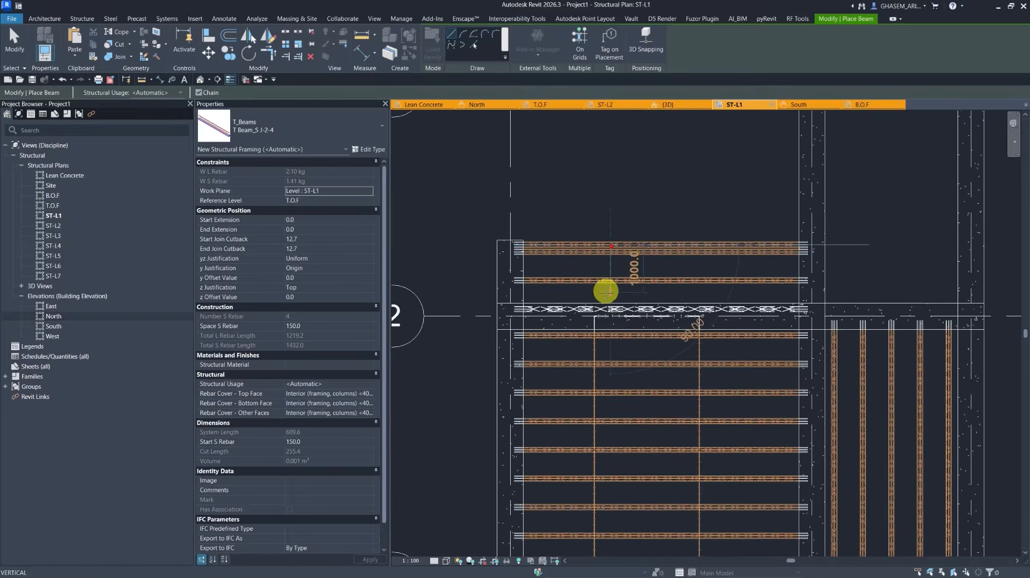
pyautogui.click(605, 314)
pyautogui.press('Escape')
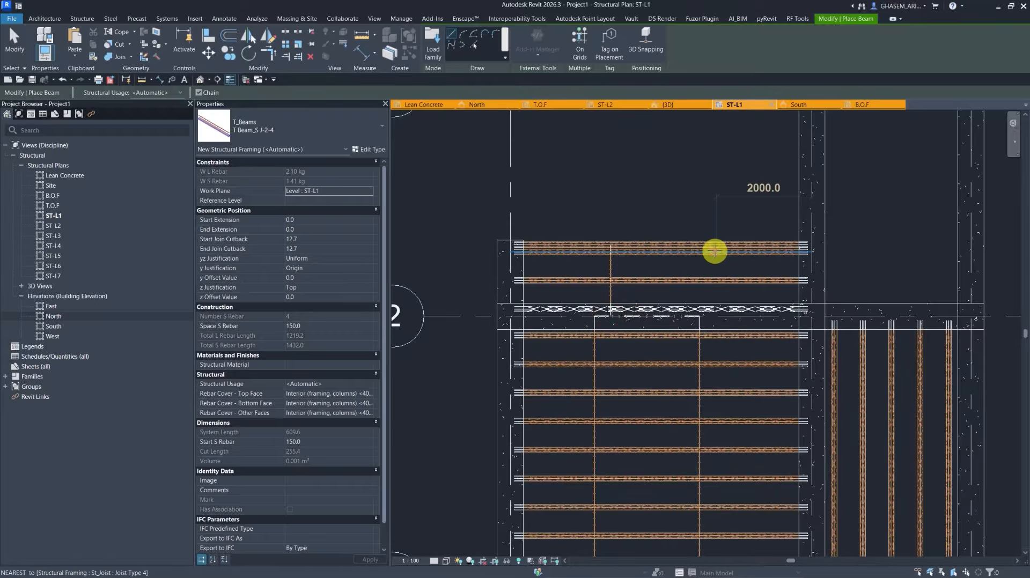
pyautogui.click(711, 250)
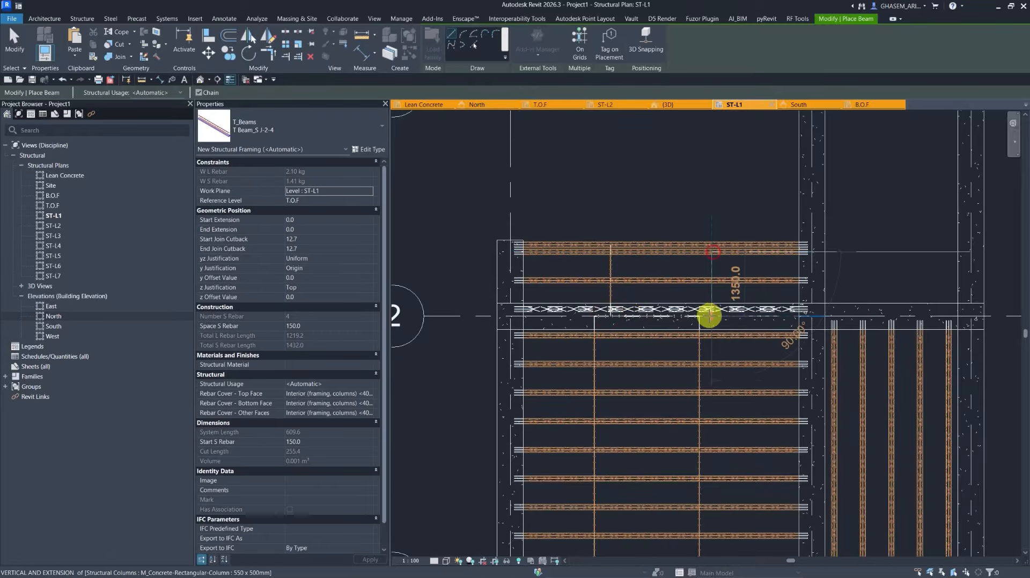
pyautogui.press('Escape')
pyautogui.scroll(-3, 627, 298)
pyautogui.press('Escape')
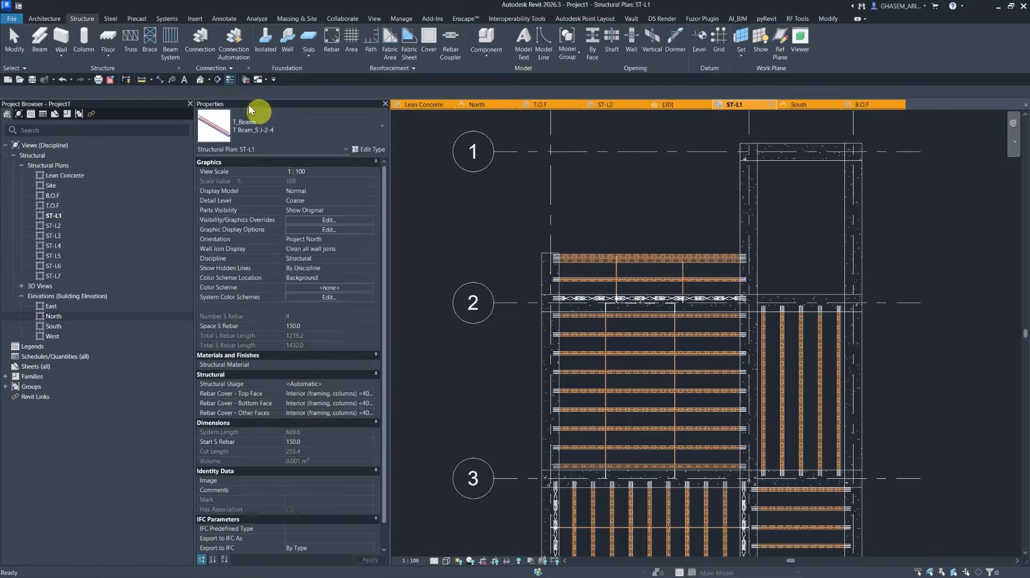
# Inspect the joist floors and frame in the 3D view.
pyautogui.click(200, 80)
pyautogui.moveTo(698, 397)
pyautogui.keyDown('shift'); pyautogui.mouseDown(button='middle')
pyautogui.moveTo(724, 402)
pyautogui.moveTo(614, 349)
pyautogui.moveTo(686, 400)
pyautogui.mouseUp(button='middle'); pyautogui.keyUp('shift')
pyautogui.scroll(4, 617, 361)
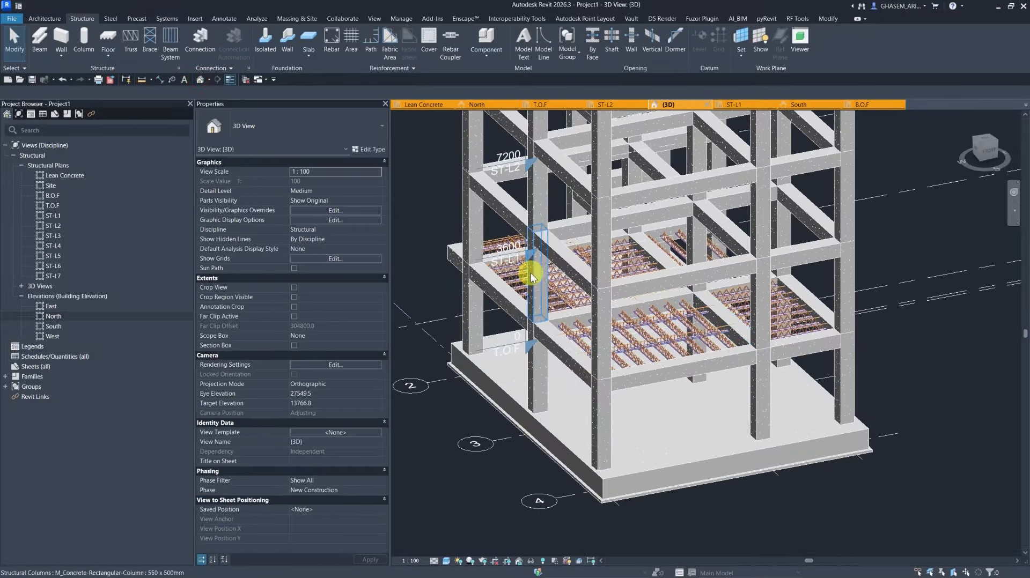
pyautogui.keyDown('shift'); pyautogui.moveTo(531, 272); pyautogui.dragTo(461, 206, button='middle'); pyautogui.keyUp('shift')
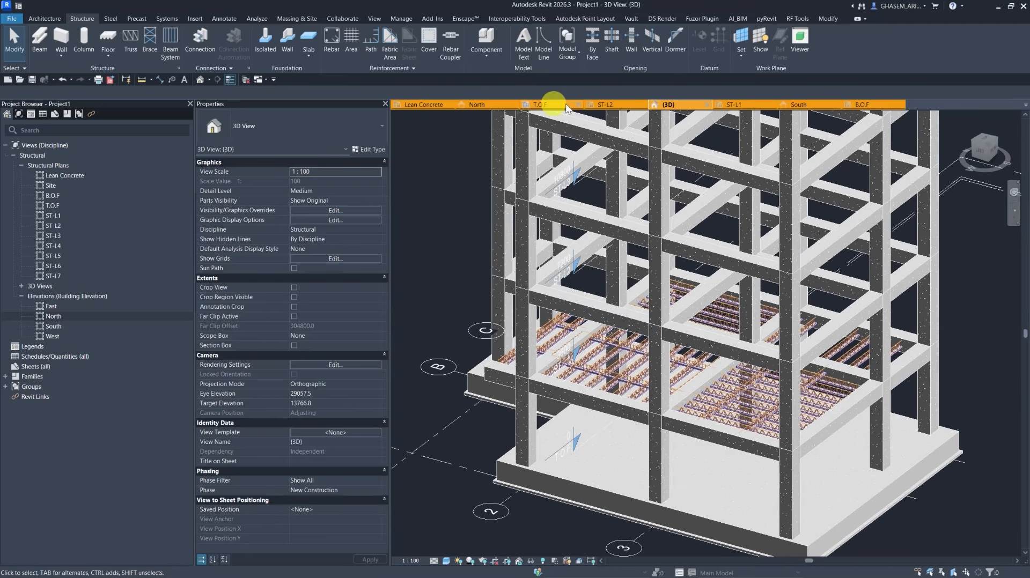
# Select the joist beam system in the bay between grids 3 and 4, trying End justification before restoring Center.
pyautogui.click(740, 105)
pyautogui.scroll(-3, 651, 299)
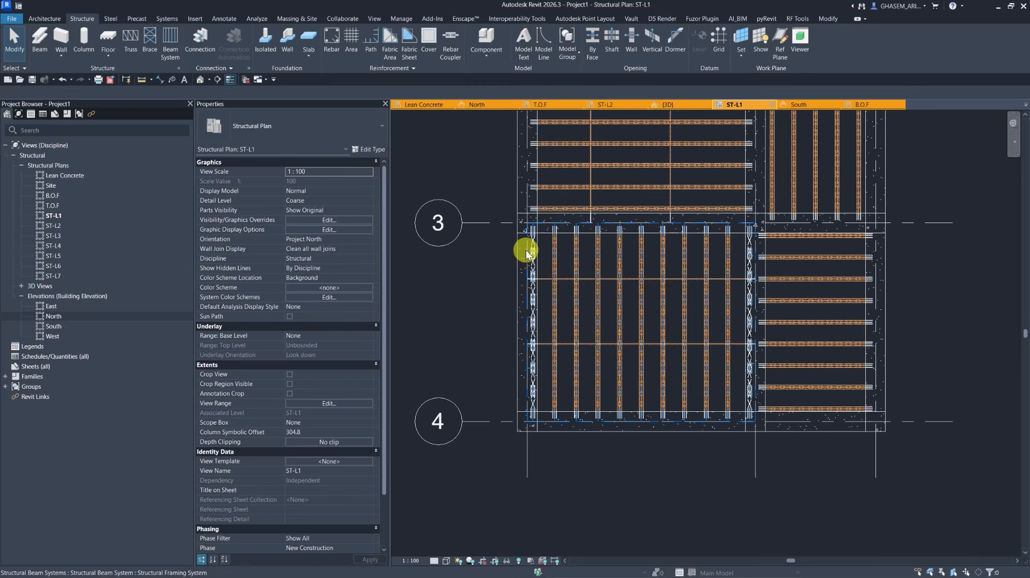
pyautogui.click(526, 252)
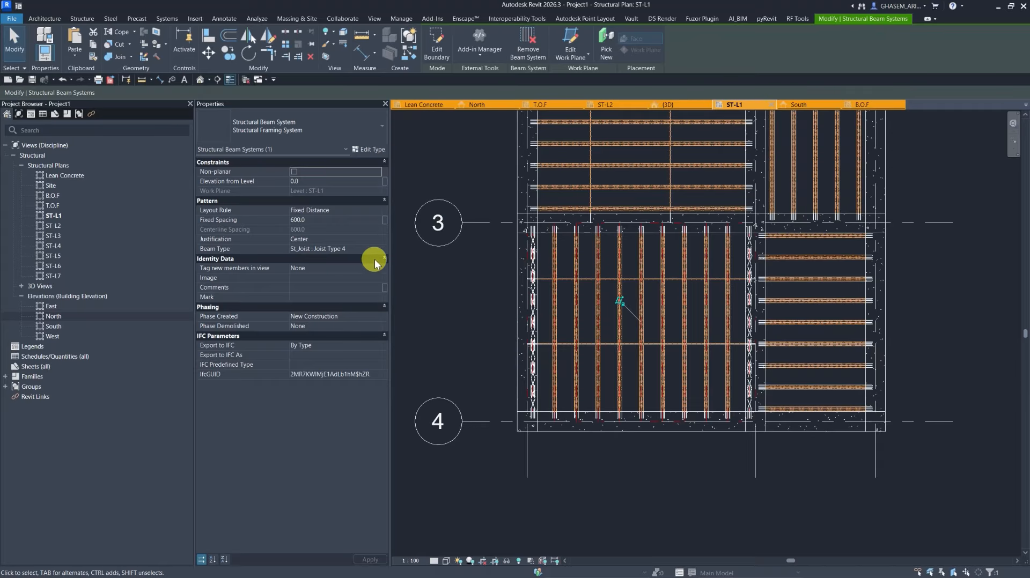
pyautogui.click(375, 240)
pyautogui.click(304, 257)
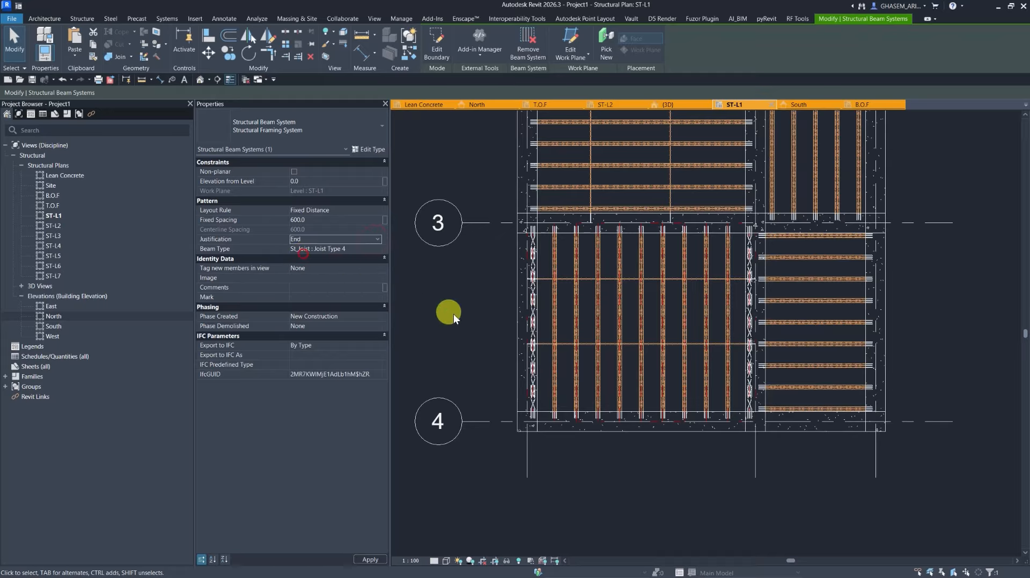
pyautogui.click(376, 237)
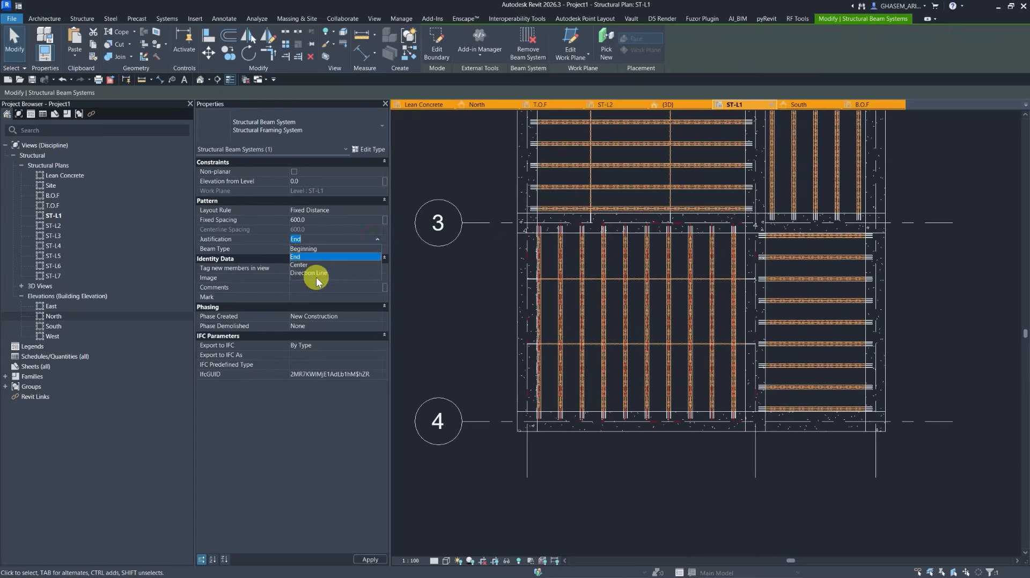
pyautogui.click(303, 265)
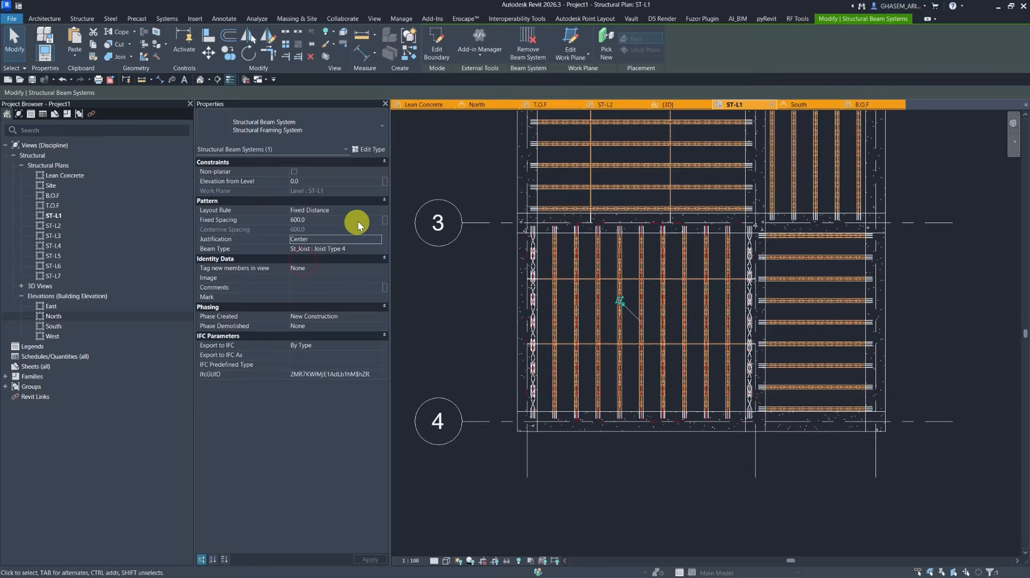
# Change that beam system's layout rule to Clear Spacing with a clear spacing of 550 mm.
pyautogui.click(372, 208)
pyautogui.click(375, 210)
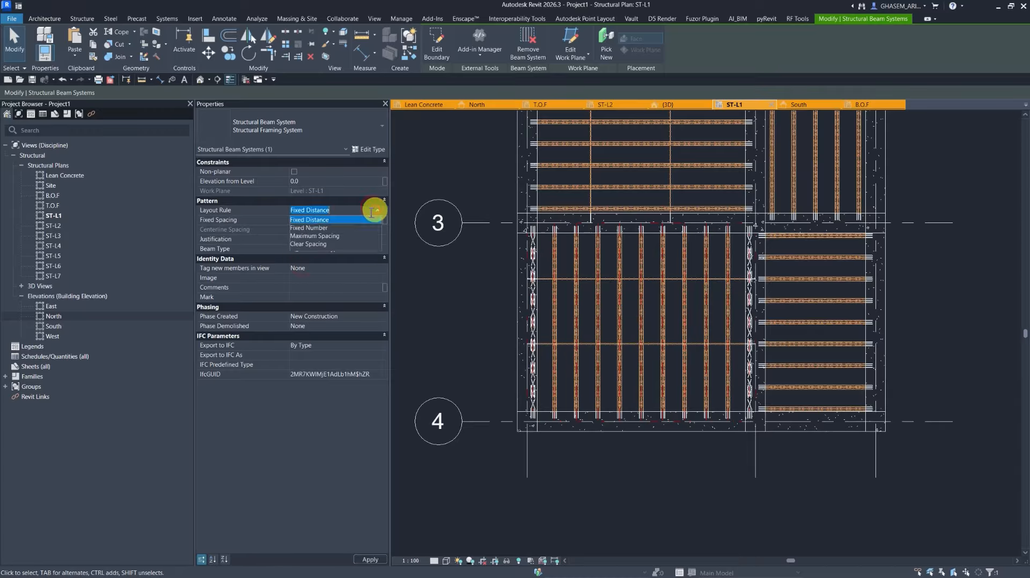
pyautogui.click(315, 244)
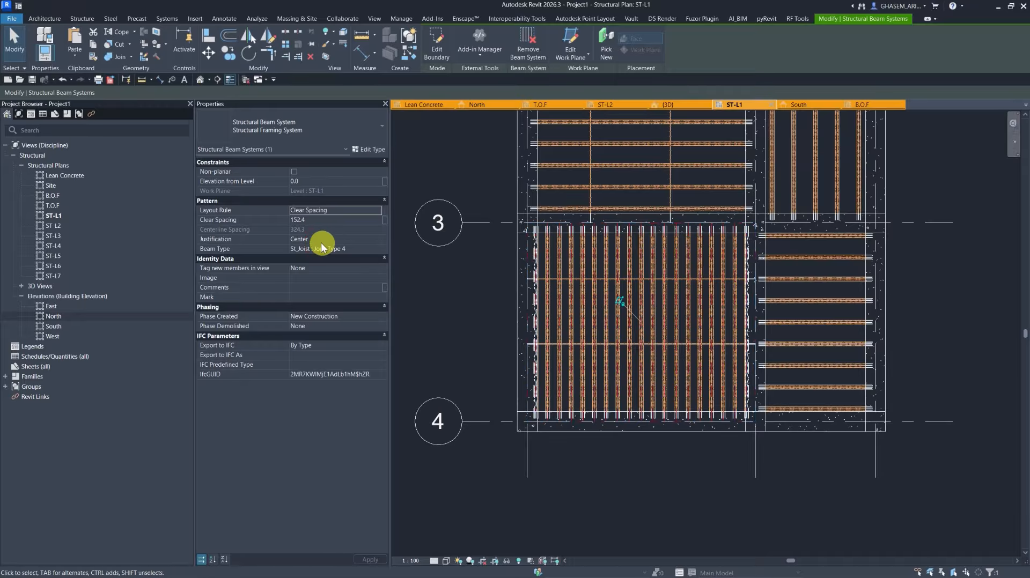
pyautogui.click(321, 221)
pyautogui.write('600')
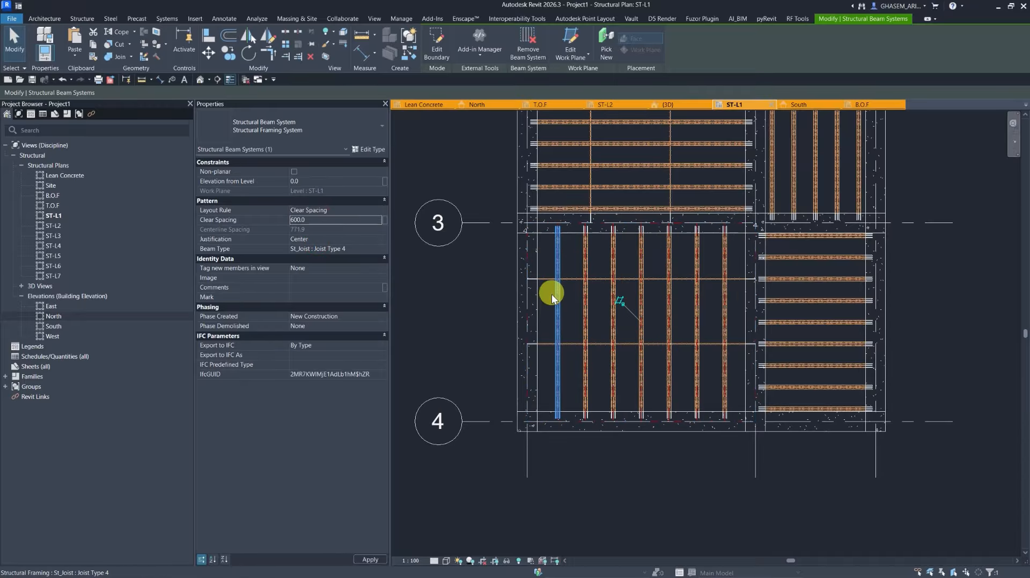
pyautogui.moveTo(432, 252); pyautogui.dragTo(442, 282, button='middle')
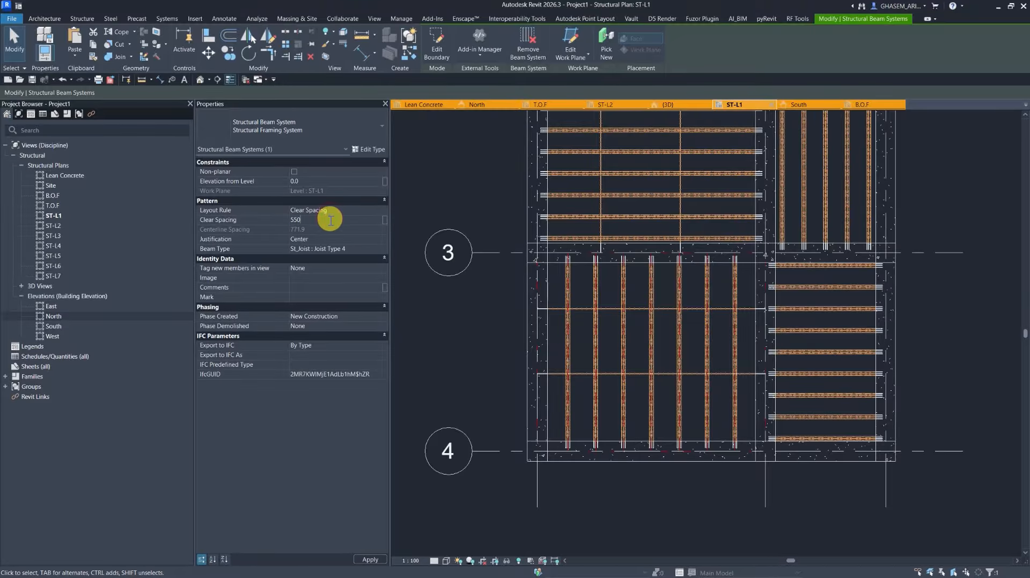
pyautogui.click(485, 320)
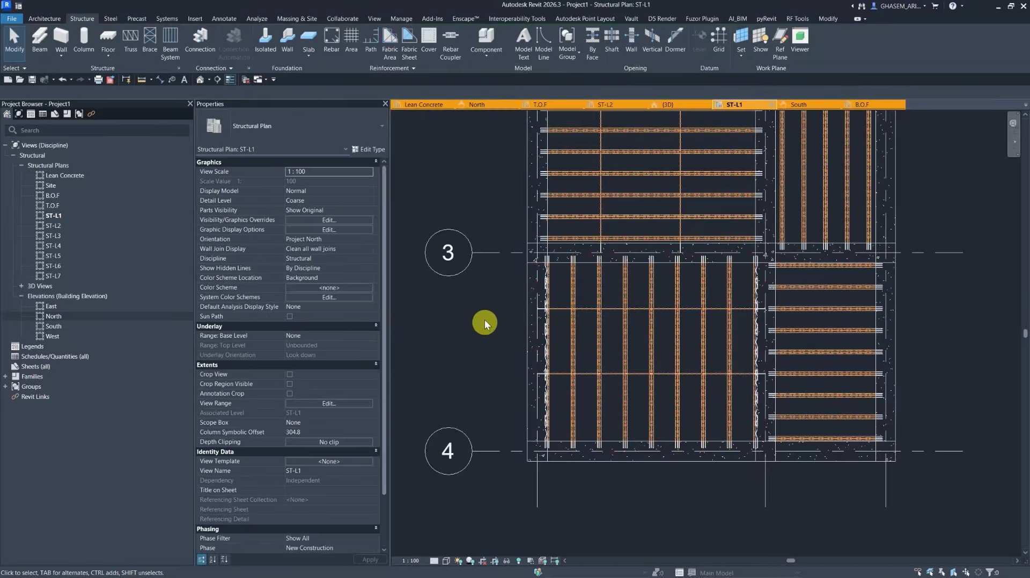
pyautogui.moveTo(485, 319); pyautogui.dragTo(490, 376, button='middle')
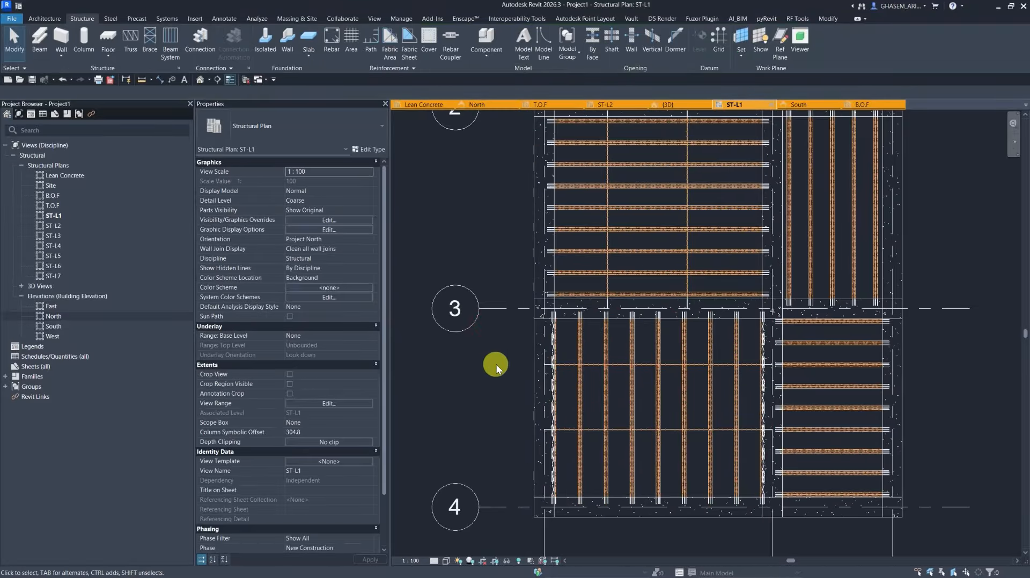
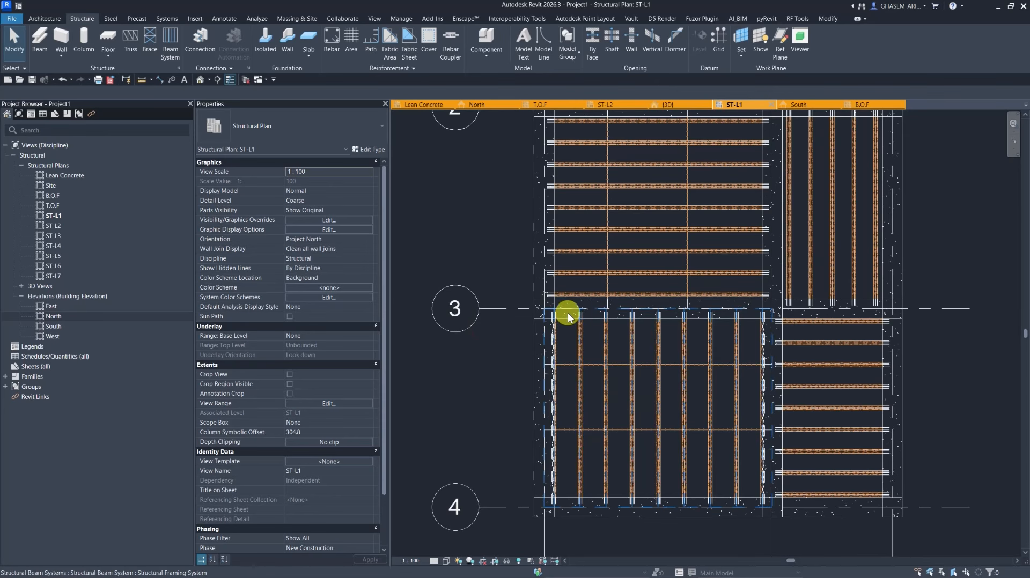
# Create a Generic 300mm structural floor on ST-L1 with a rectangular boundary over the joist strip just north of grid 2 between grids A and B.
pyautogui.scroll(-3, 568, 314)
pyautogui.moveTo(604, 287); pyautogui.dragTo(670, 306, button='middle')
pyautogui.scroll(1, 670, 305)
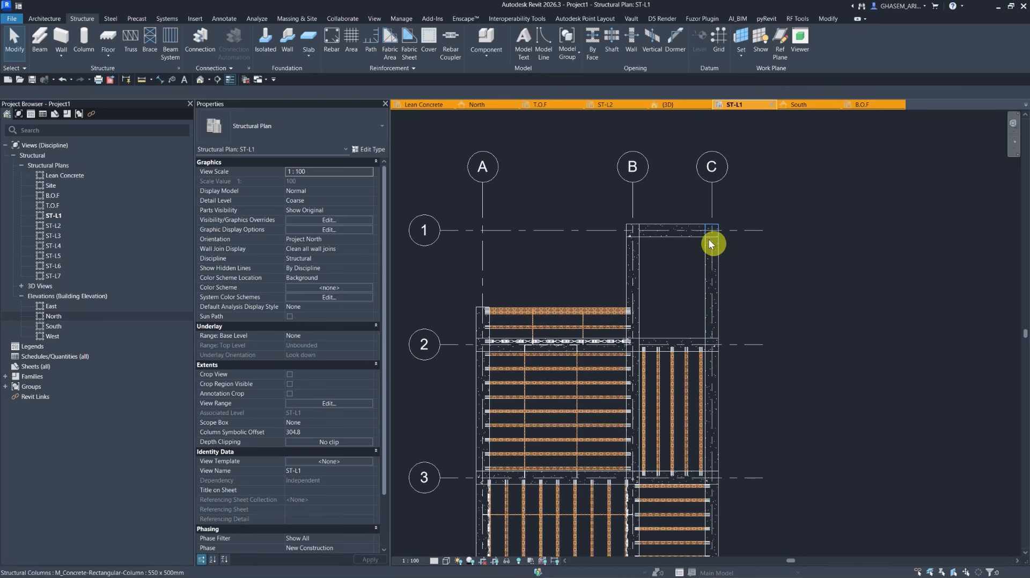
pyautogui.scroll(-1, 680, 283)
pyautogui.moveTo(681, 289); pyautogui.dragTo(695, 242, button='middle')
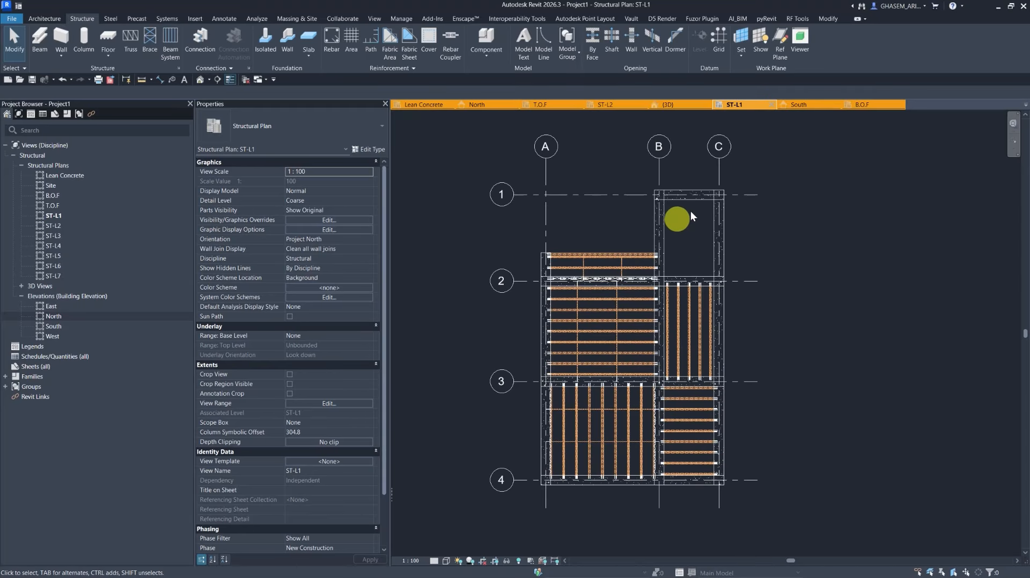
pyautogui.moveTo(687, 297); pyautogui.dragTo(652, 321, button='middle')
pyautogui.moveTo(575, 270); pyautogui.dragTo(563, 280, button='middle')
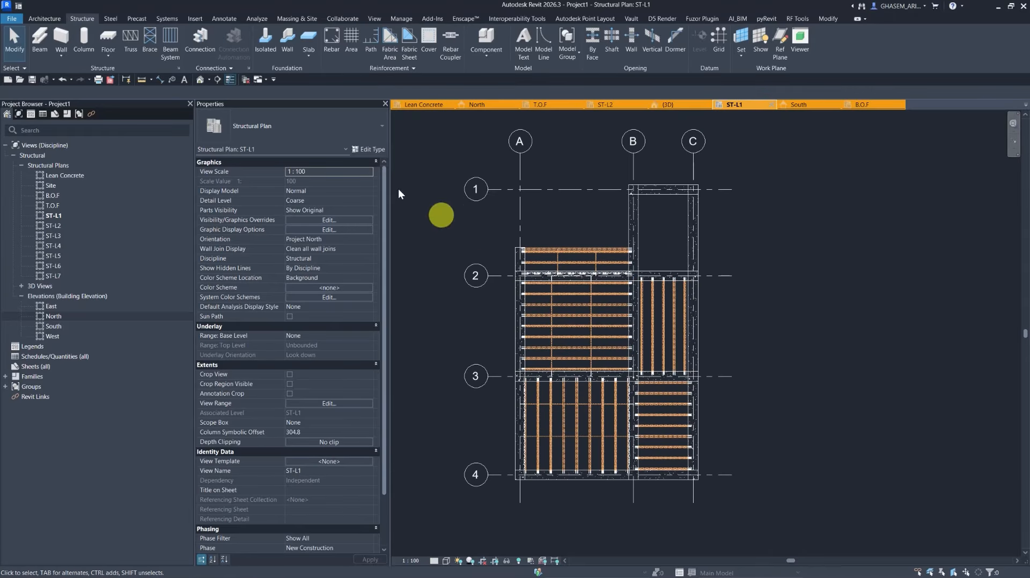
pyautogui.click(108, 55)
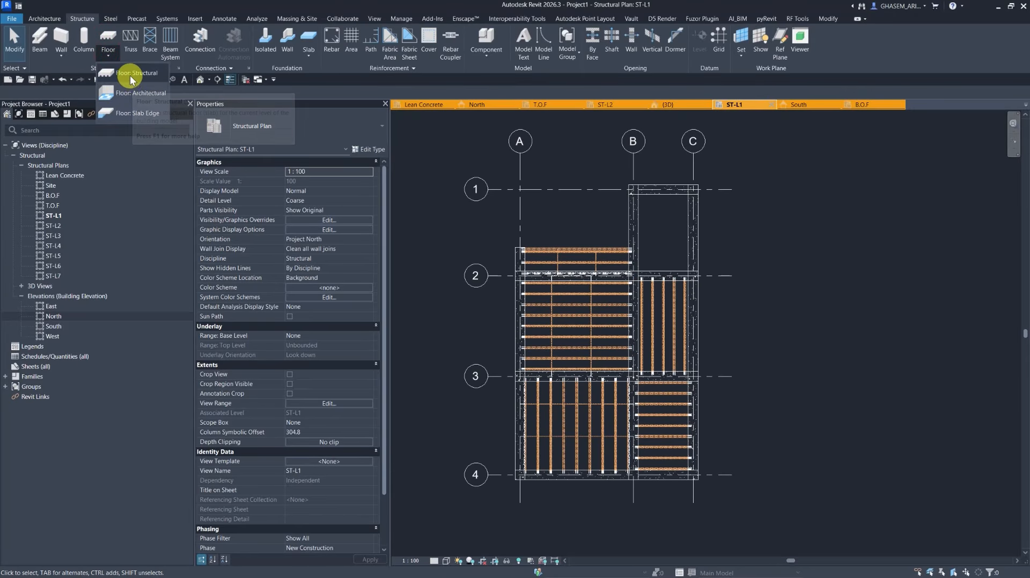
pyautogui.click(130, 75)
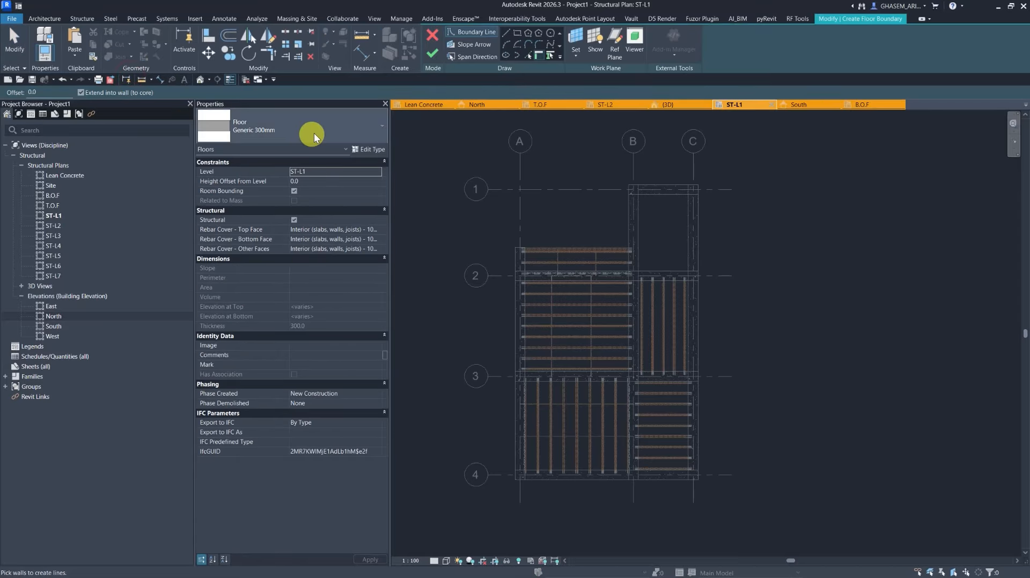
pyautogui.click(361, 132)
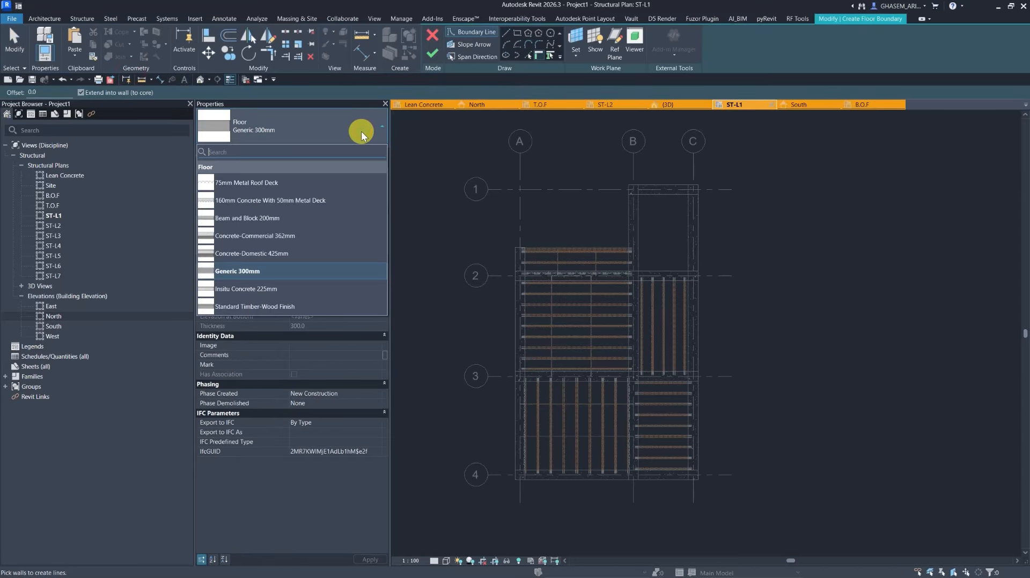
pyautogui.click(314, 125)
pyautogui.moveTo(505, 216); pyautogui.dragTo(520, 142, button='middle')
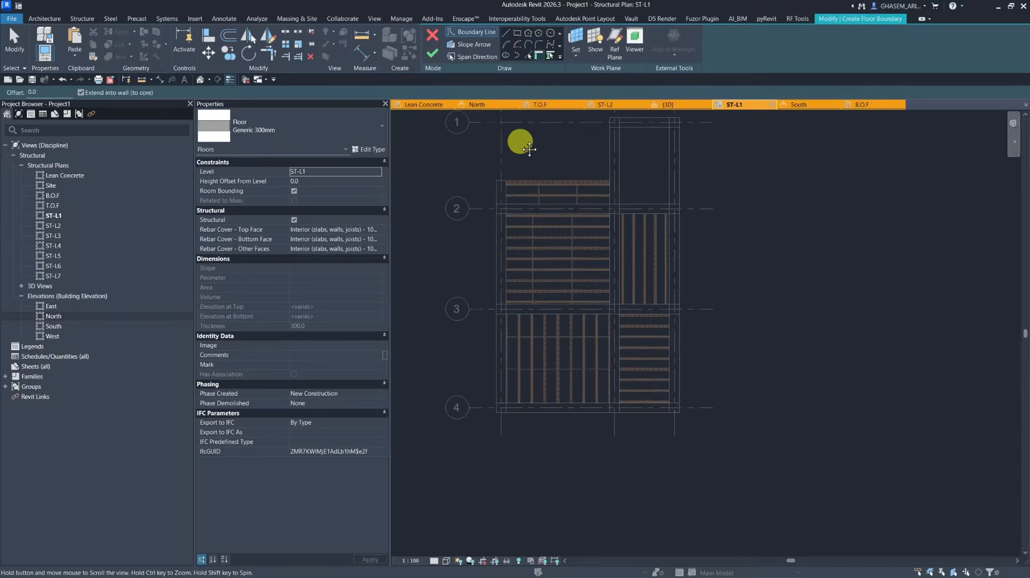
pyautogui.click(517, 35)
pyautogui.moveTo(558, 214); pyautogui.dragTo(545, 214, button='middle')
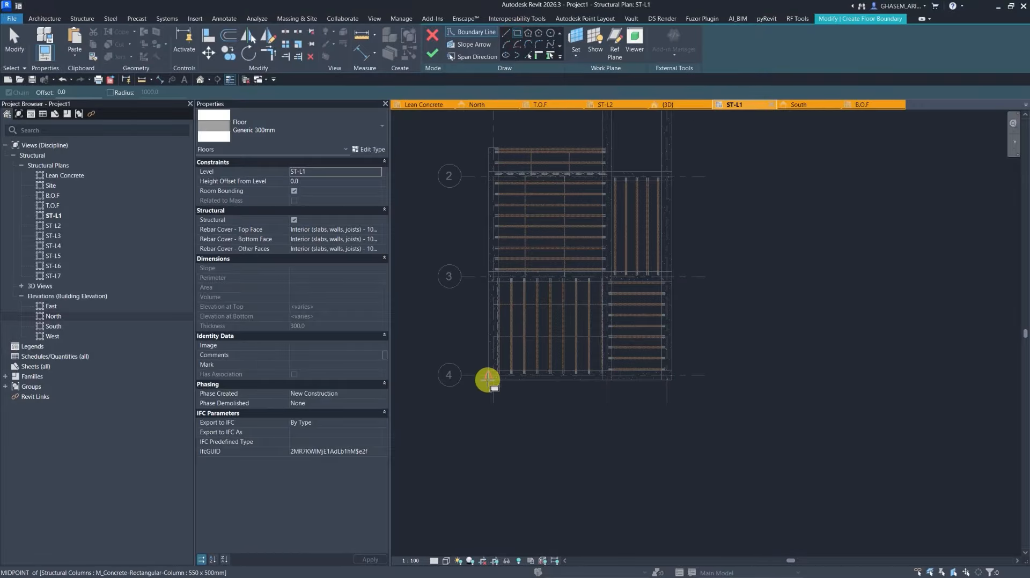
pyautogui.scroll(2, 497, 378)
pyautogui.moveTo(521, 275); pyautogui.dragTo(519, 429, button='middle')
pyautogui.scroll(2, 509, 206)
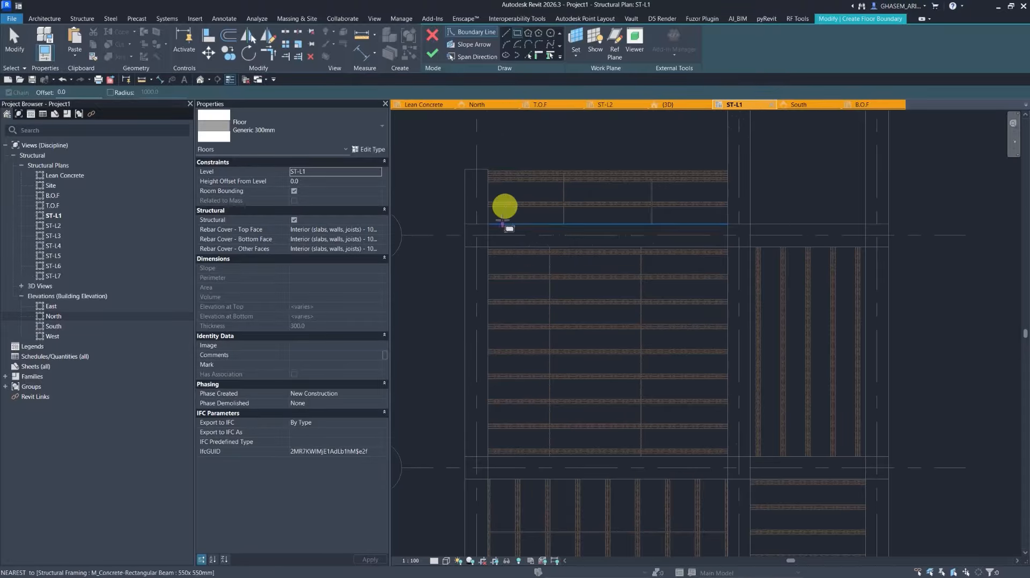
pyautogui.click(488, 169)
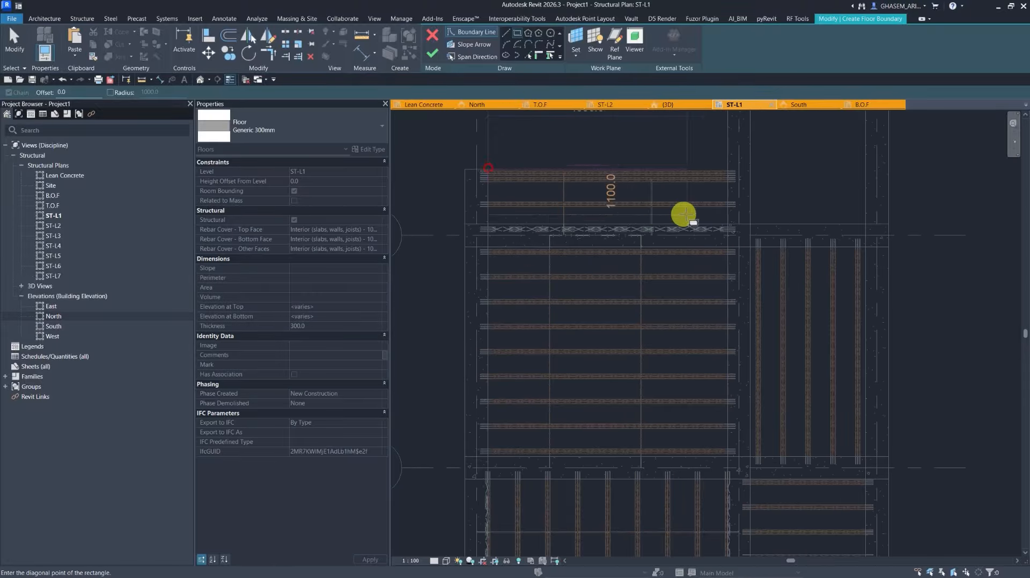
pyautogui.click(728, 222)
pyautogui.scroll(-2, 727, 221)
pyautogui.moveTo(728, 220); pyautogui.dragTo(670, 267, button='middle')
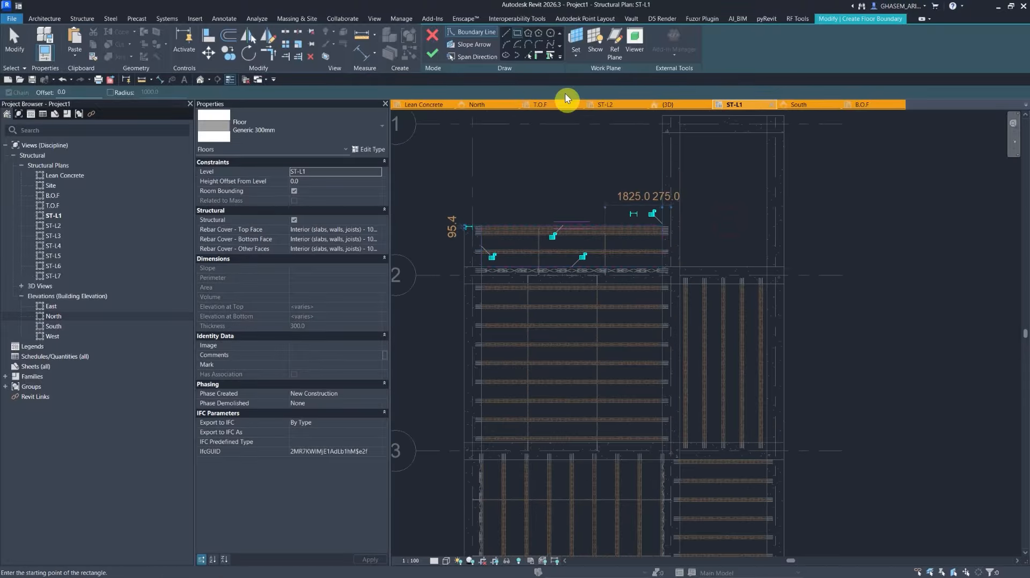
pyautogui.click(434, 51)
# Create a rectangular structural floor covering the bay between grids 1 and 2 and grids B and C.
pyautogui.click(402, 53)
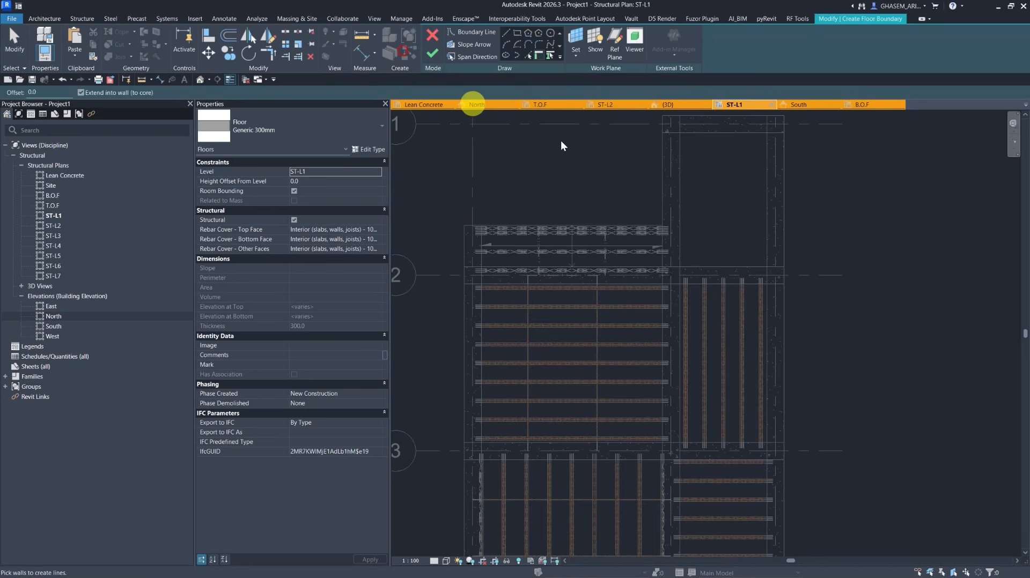
pyautogui.click(513, 34)
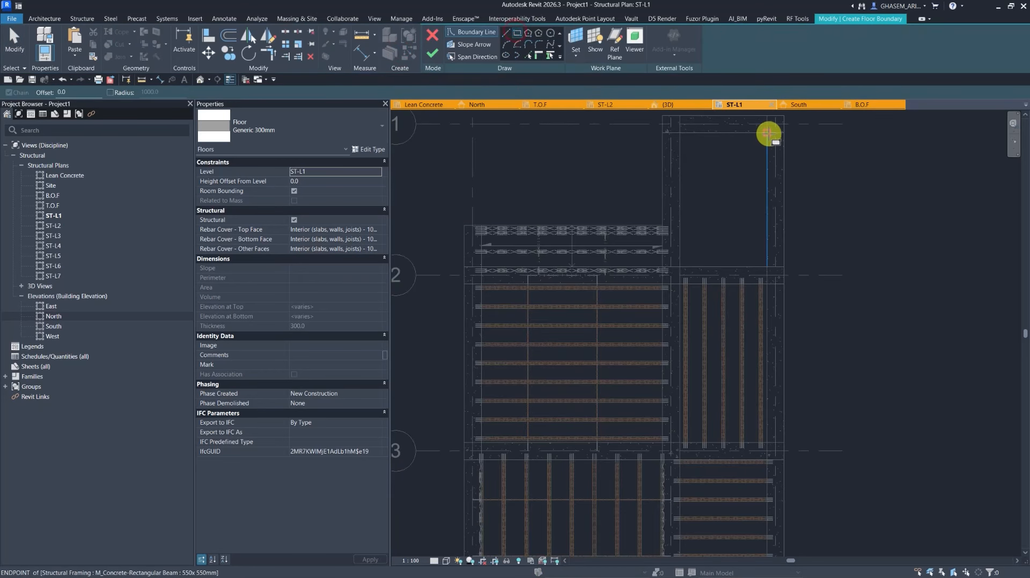
pyautogui.click(768, 133)
pyautogui.click(680, 266)
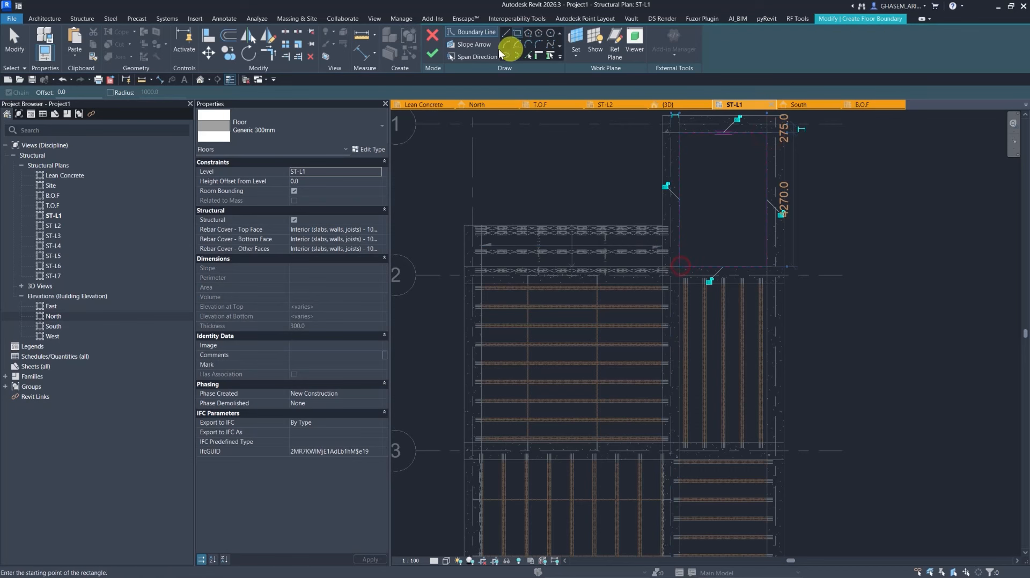
pyautogui.click(434, 53)
# Create a rectangular structural floor covering the joist bay between grids 2 and 3 and grids A and B.
pyautogui.click(417, 53)
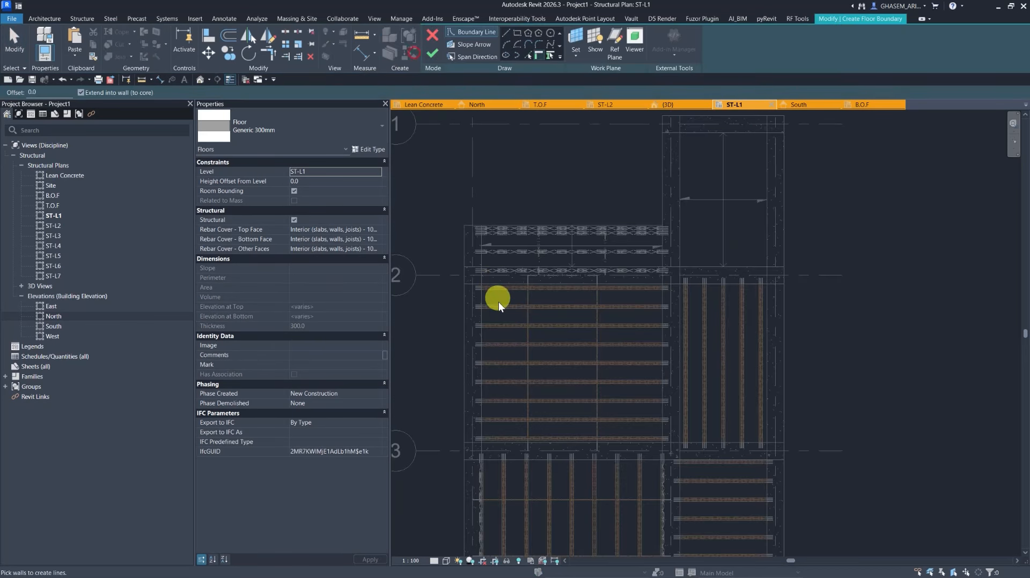
pyautogui.scroll(2, 487, 286)
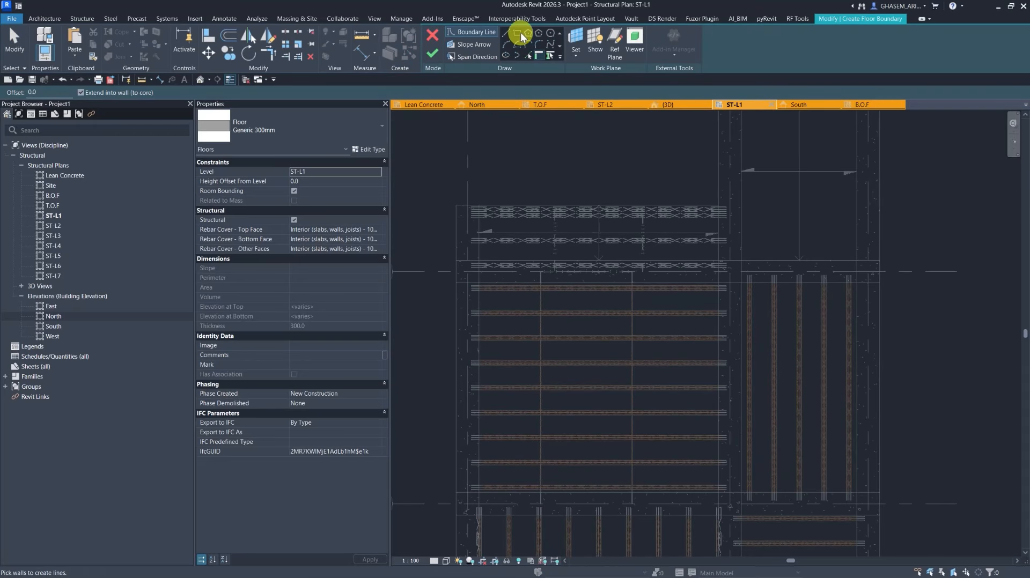
pyautogui.click(520, 33)
pyautogui.click(479, 281)
pyautogui.moveTo(643, 388); pyautogui.dragTo(613, 223, button='middle')
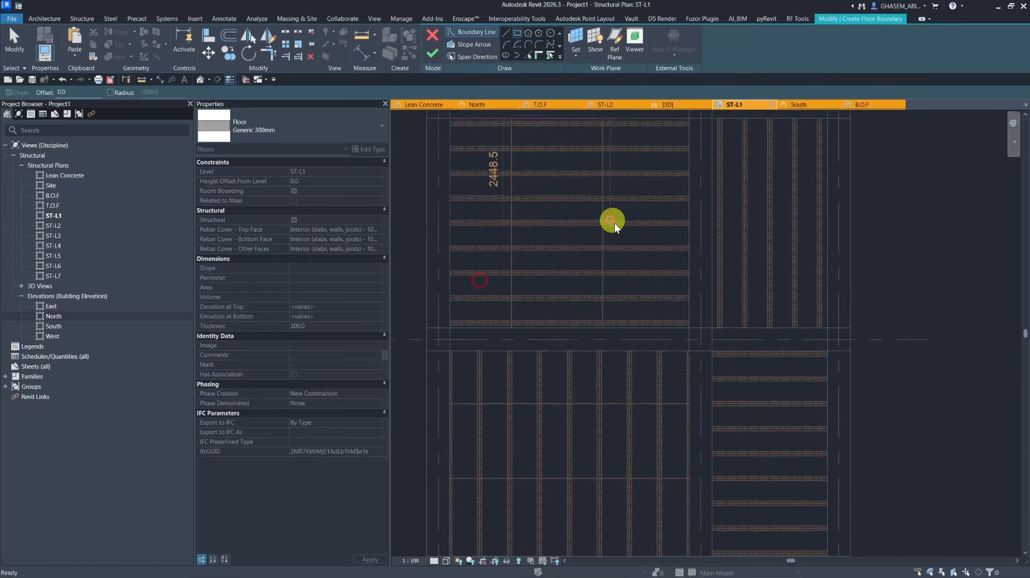
pyautogui.click(688, 328)
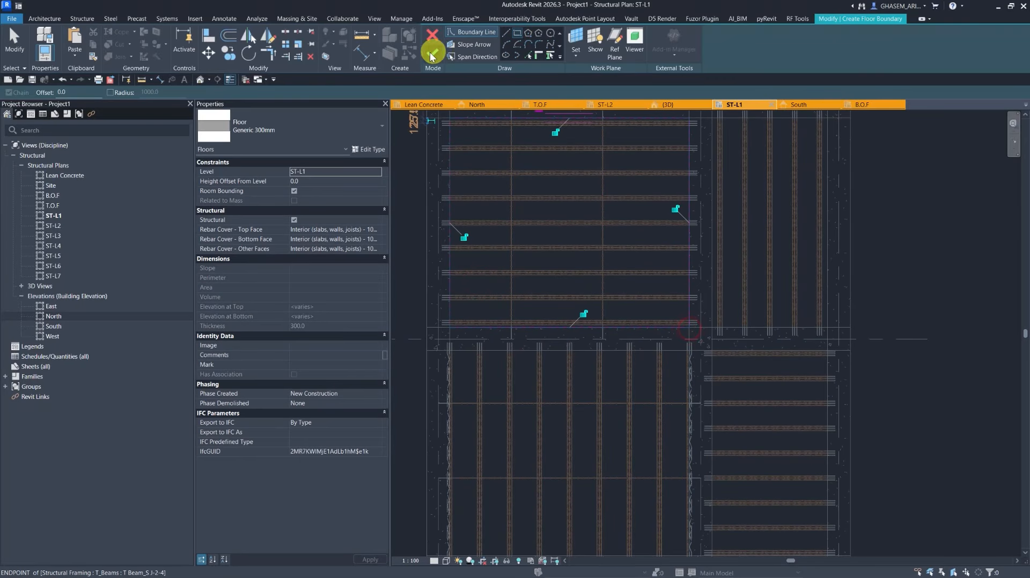
pyautogui.click(431, 52)
# Create a rectangular structural floor covering the joist bay between grids 2 and 3 and grids B and C.
pyautogui.click(409, 52)
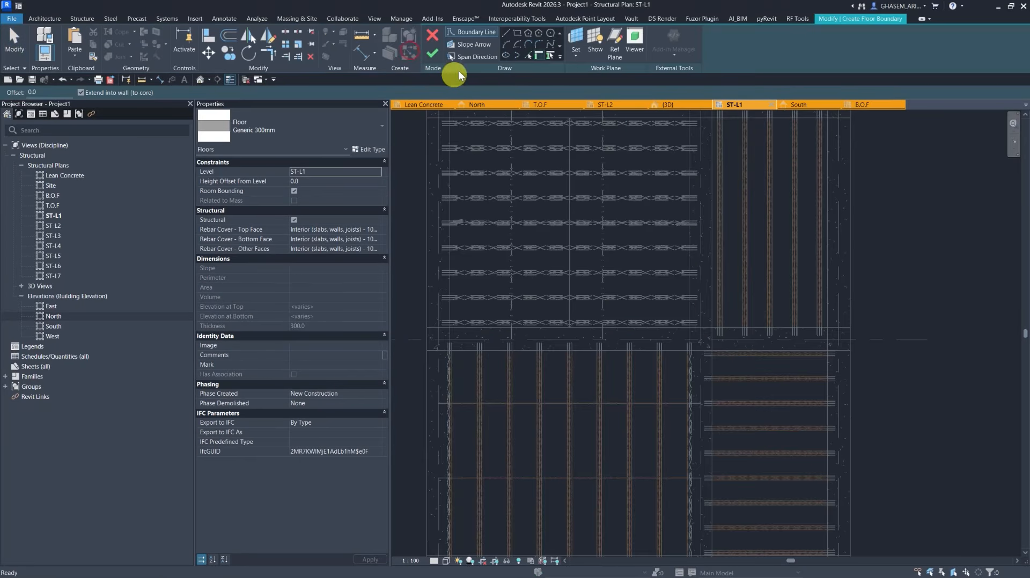
pyautogui.click(517, 35)
pyautogui.scroll(4, 764, 334)
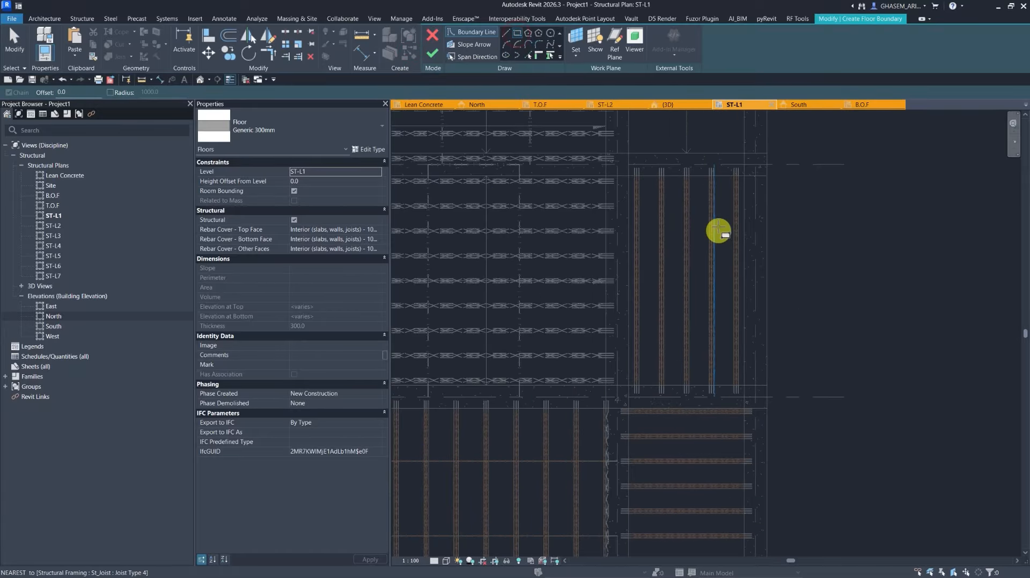
pyautogui.click(739, 192)
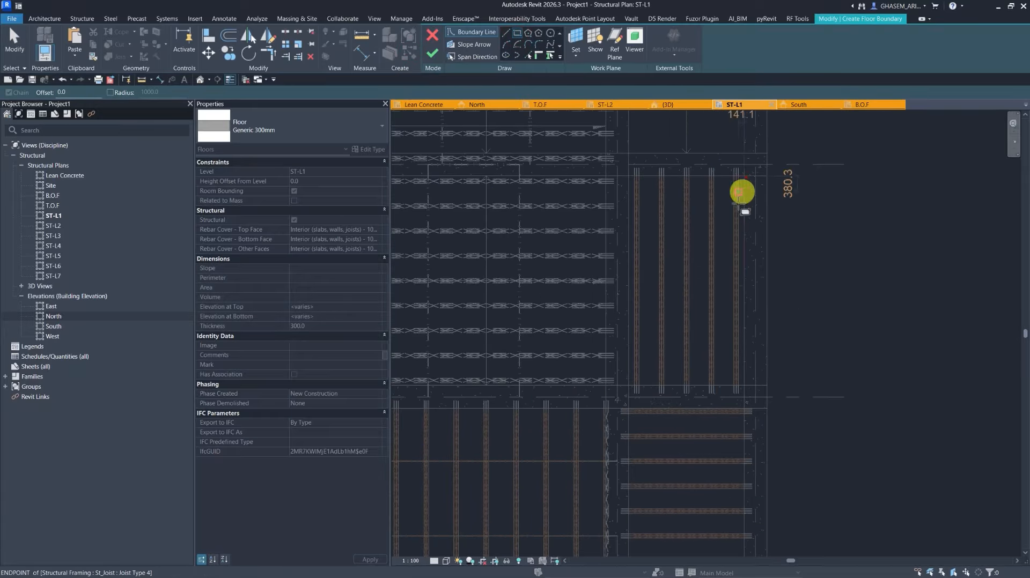
pyautogui.click(629, 385)
pyautogui.click(439, 53)
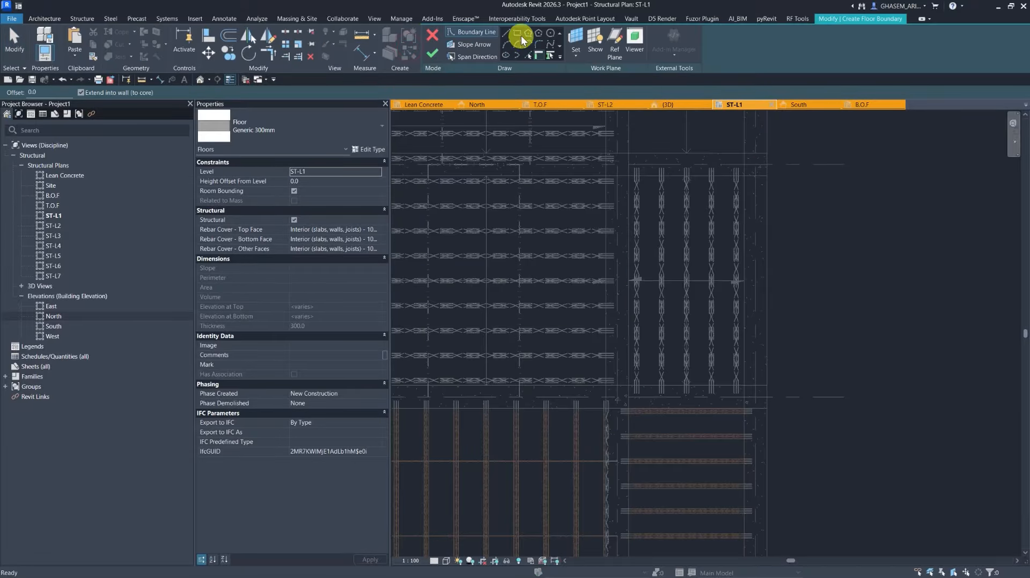
# Create a rectangular structural floor covering the joist bay between grids 3 and 4 and grids A and B.
pyautogui.click(518, 33)
pyautogui.scroll(5, 731, 230)
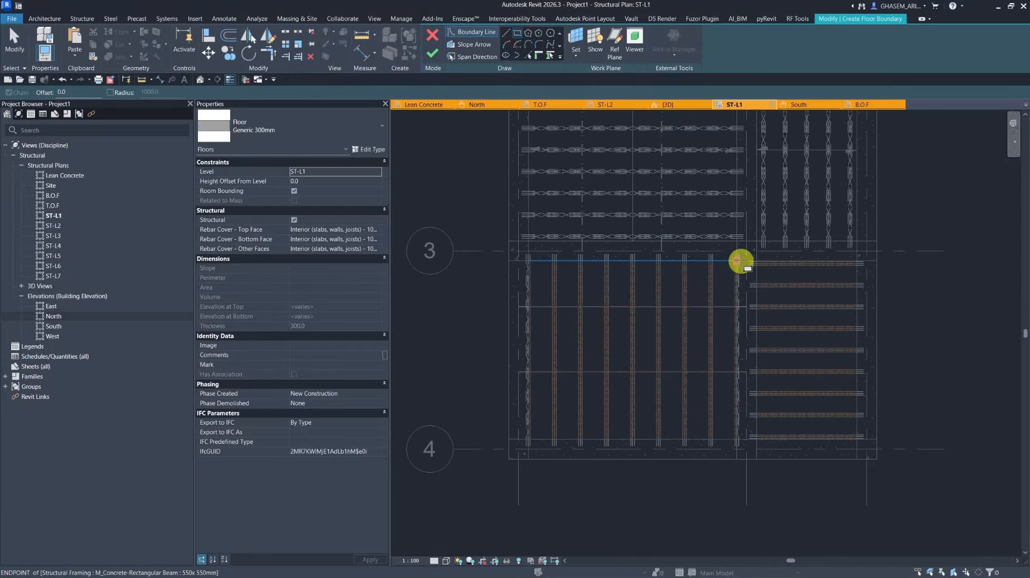
pyautogui.scroll(5, 524, 466)
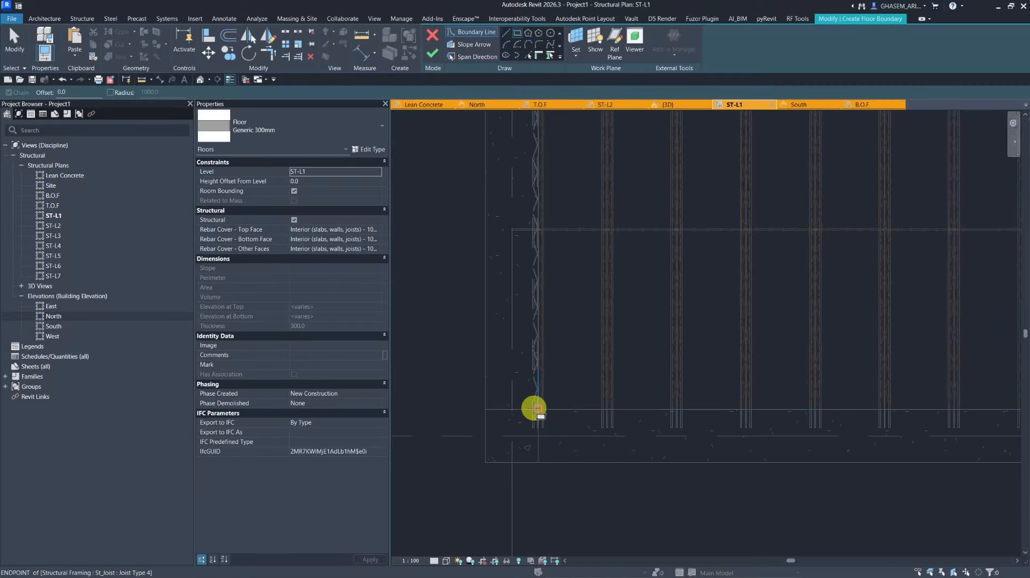
pyautogui.click(534, 408)
pyautogui.scroll(-4, 644, 409)
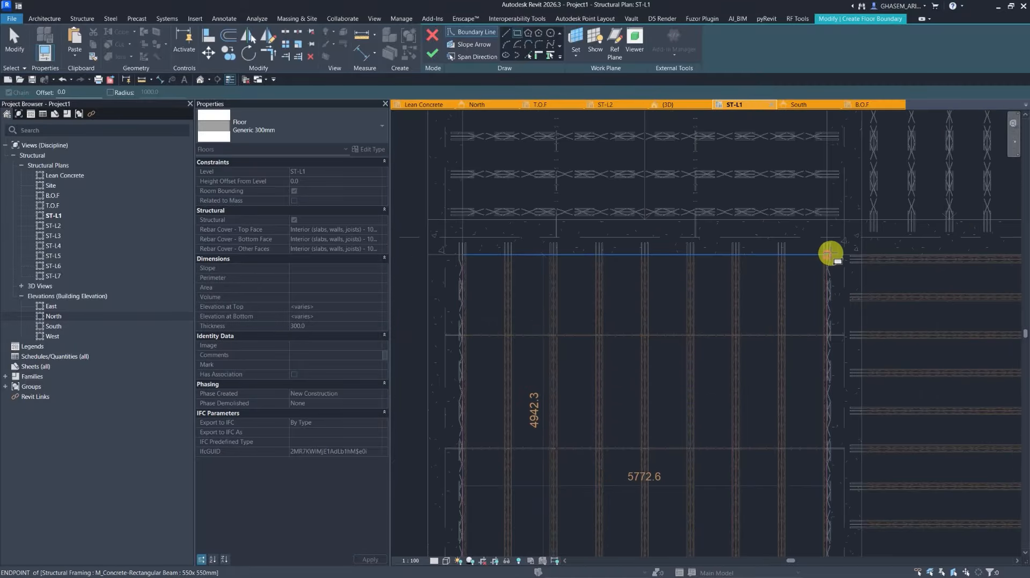
pyautogui.scroll(4, 832, 254)
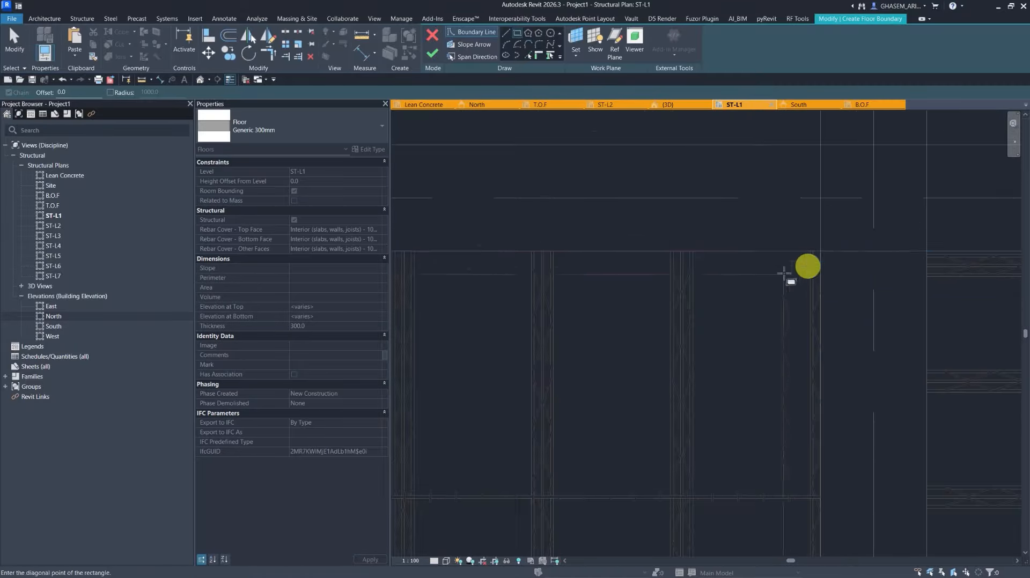
pyautogui.click(819, 252)
pyautogui.scroll(-5, 690, 340)
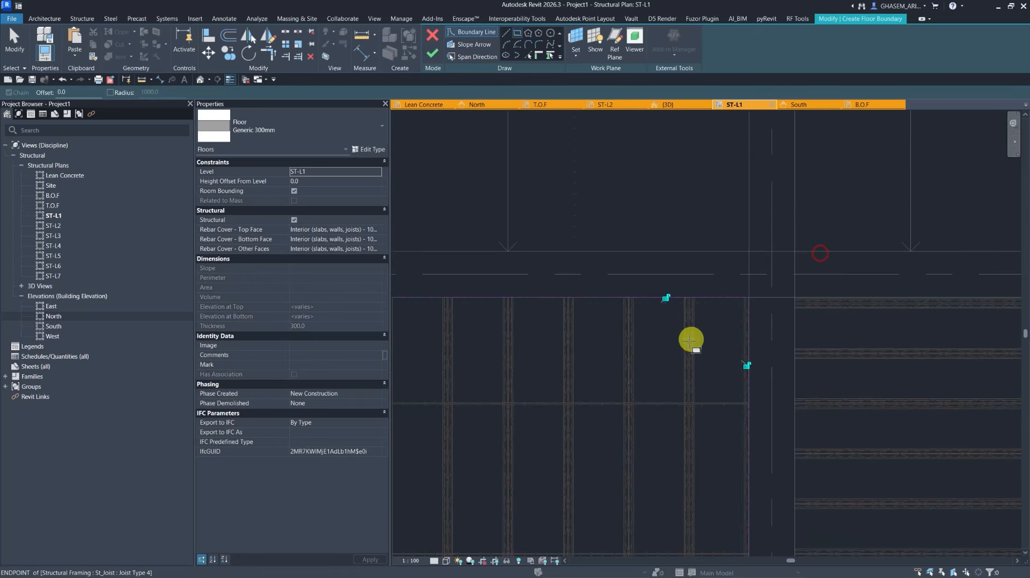
pyautogui.click(436, 56)
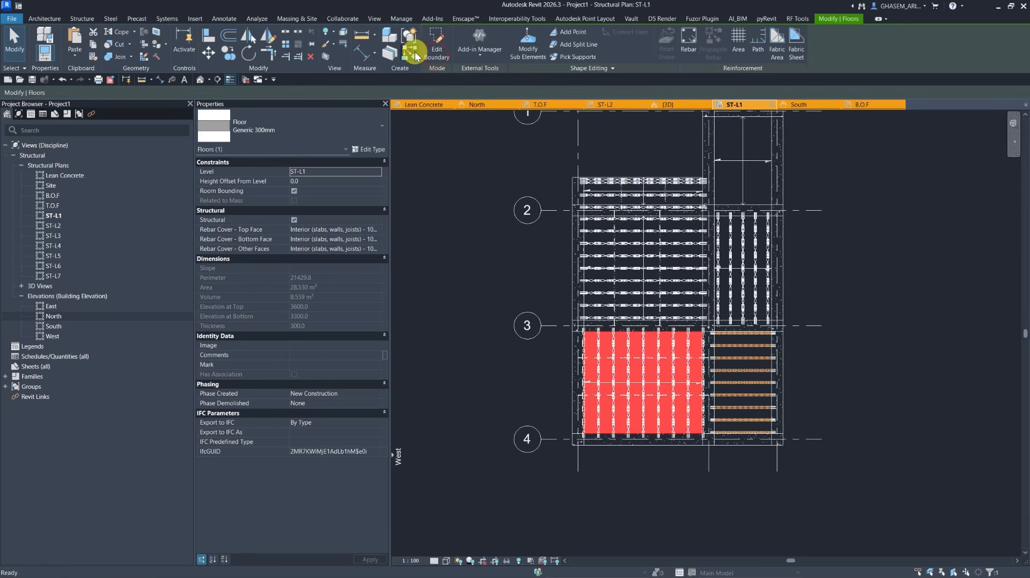
# Repeat the floor command and sketch a rectangular floor over the joist bay between grids 3 and 4 and grids B and C.
pyautogui.press('Return')
pyautogui.scroll(5, 772, 432)
pyautogui.scroll(3, 748, 433)
pyautogui.click(517, 32)
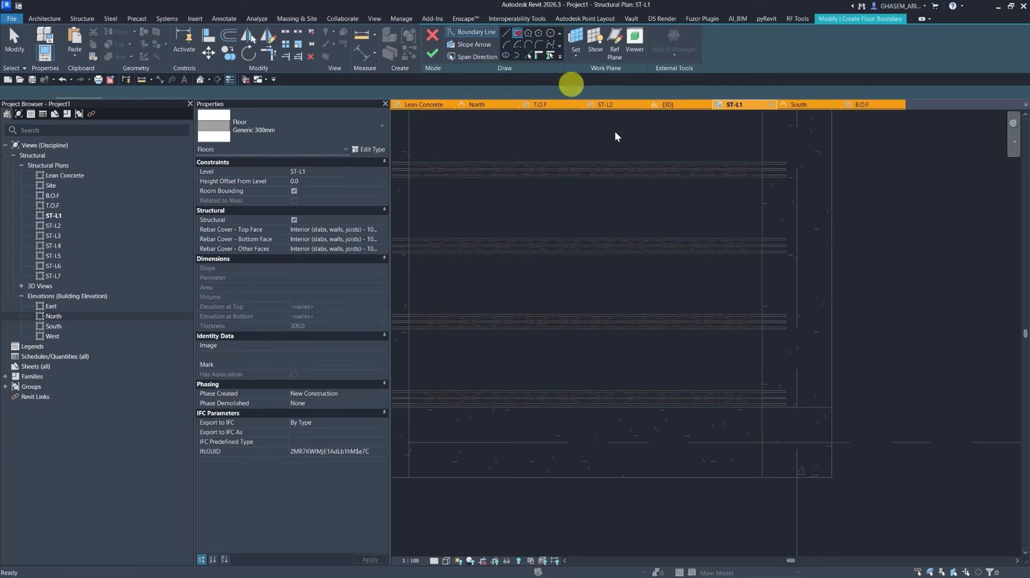
pyautogui.click(763, 408)
pyautogui.scroll(-3, 637, 364)
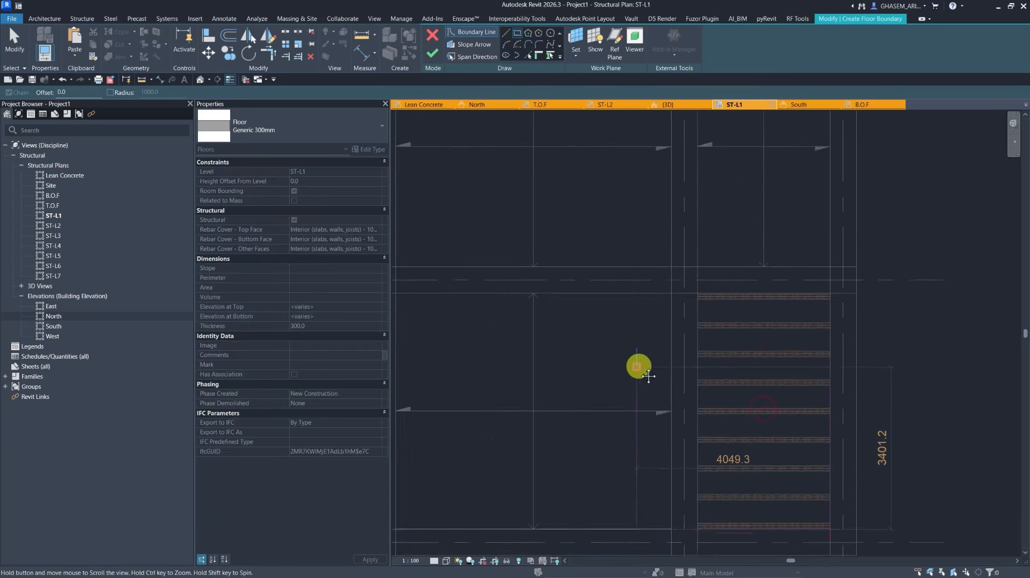
pyautogui.scroll(4, 694, 322)
pyautogui.click(726, 261)
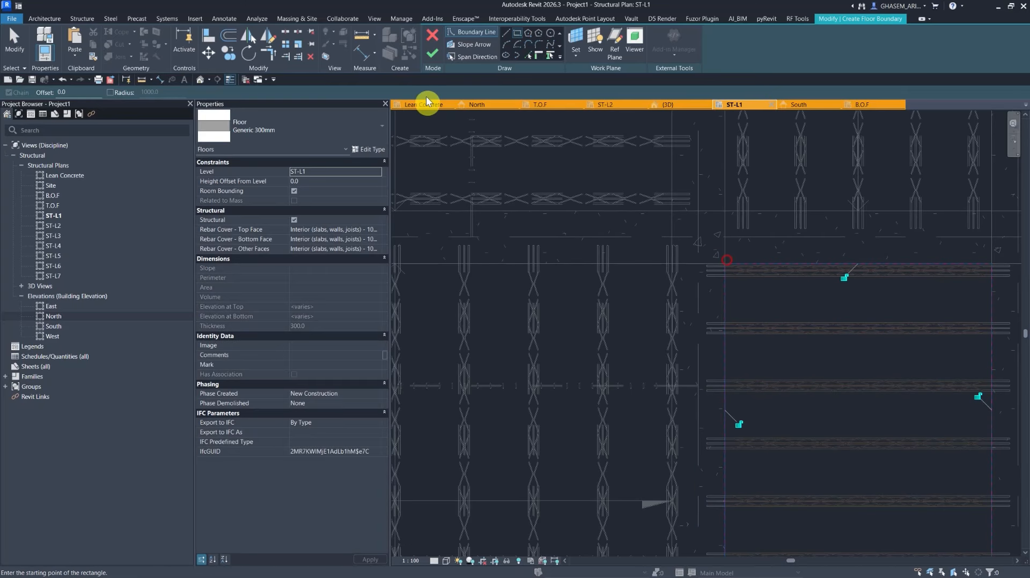
pyautogui.click(430, 53)
# Inspect the new floors in the default 3D view from different angles.
pyautogui.click(201, 81)
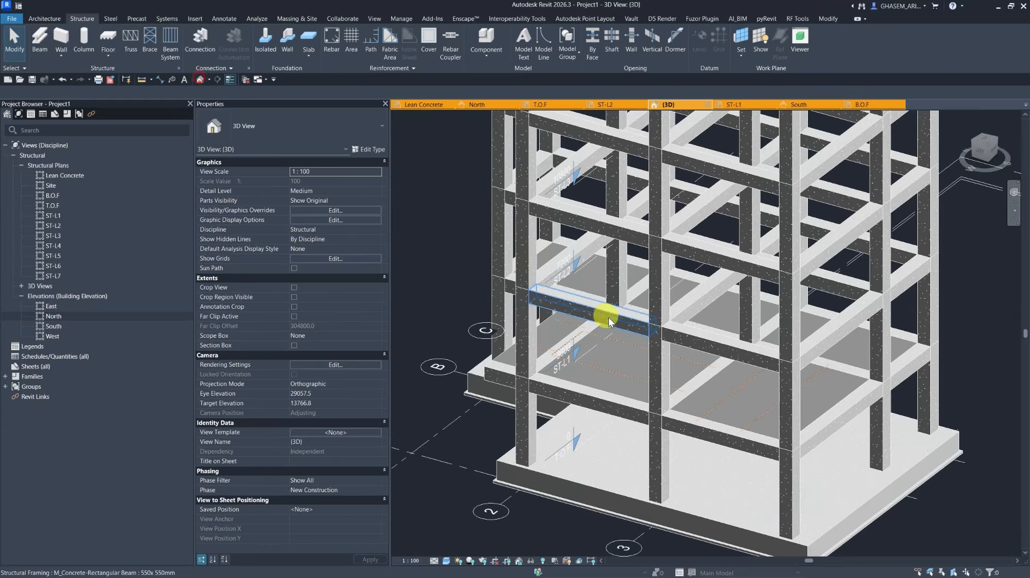
pyautogui.keyDown('shift'); pyautogui.moveTo(602, 318); pyautogui.dragTo(627, 417, button='middle'); pyautogui.keyUp('shift')
pyautogui.scroll(5, 743, 317)
pyautogui.keyDown('shift'); pyautogui.moveTo(743, 315); pyautogui.dragTo(667, 379, button='middle'); pyautogui.keyUp('shift')
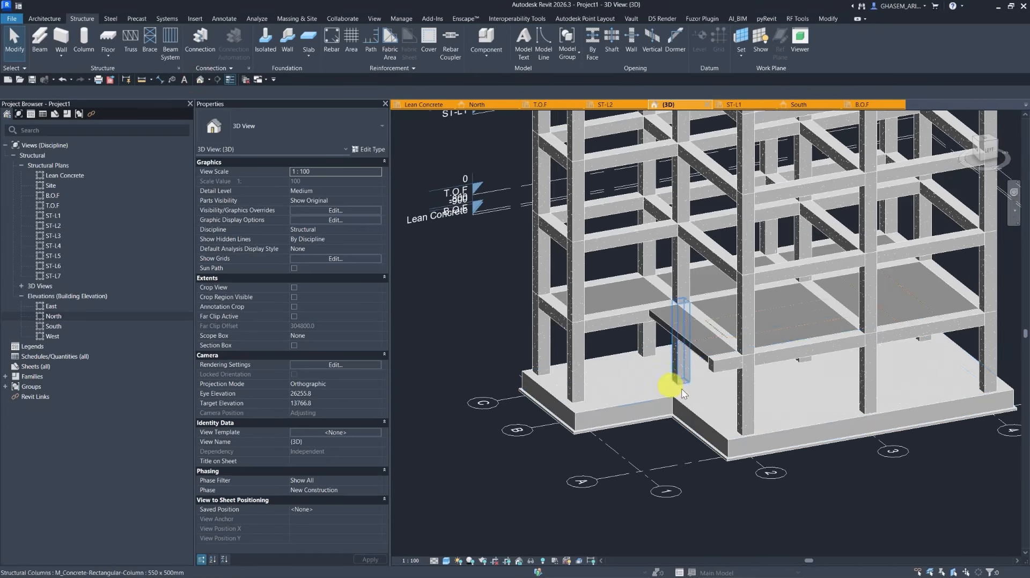
pyautogui.click(987, 156)
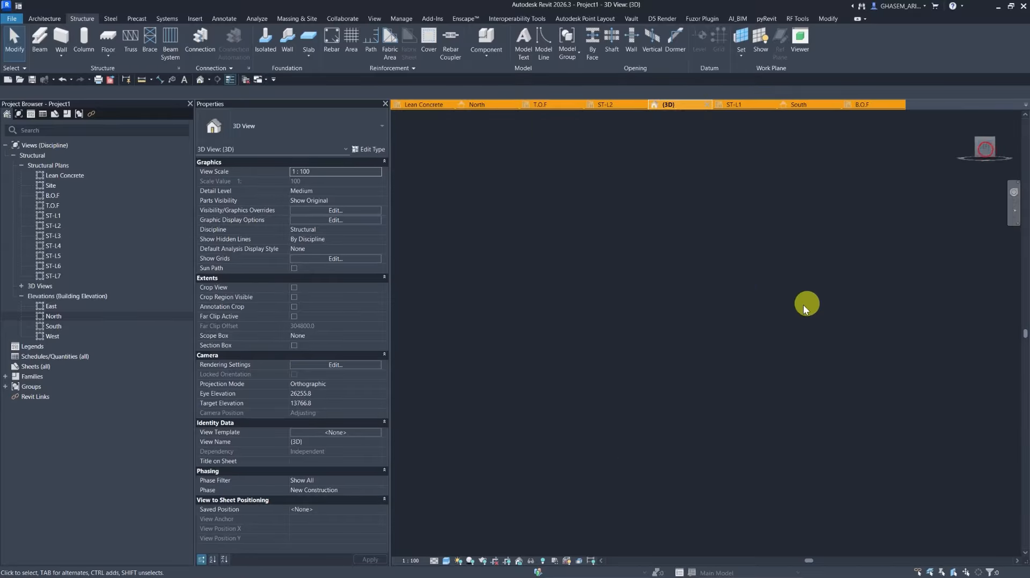
pyautogui.scroll(5, 667, 352)
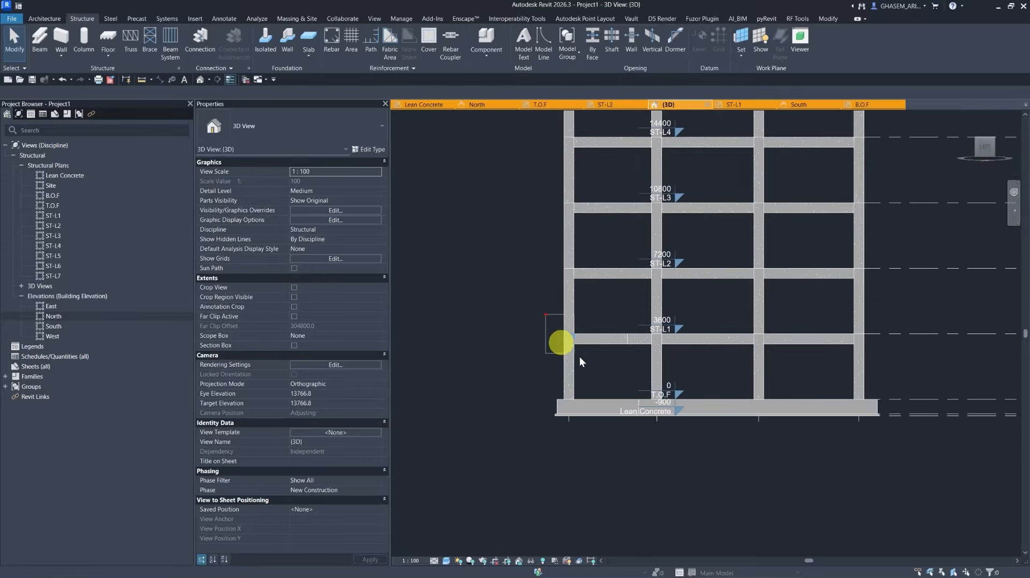
# Select the ST-L1 floors and joist beam systems, filtering out the girders, and paste them aligned to levels ST-L3 through ST-L6.
pyautogui.moveTo(558, 340); pyautogui.dragTo(903, 393)
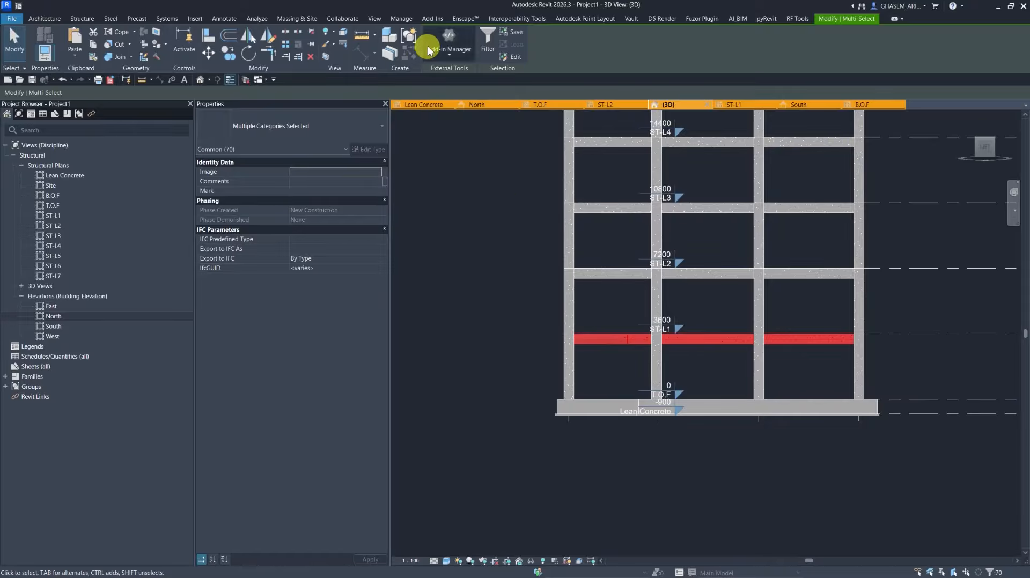
pyautogui.click(488, 41)
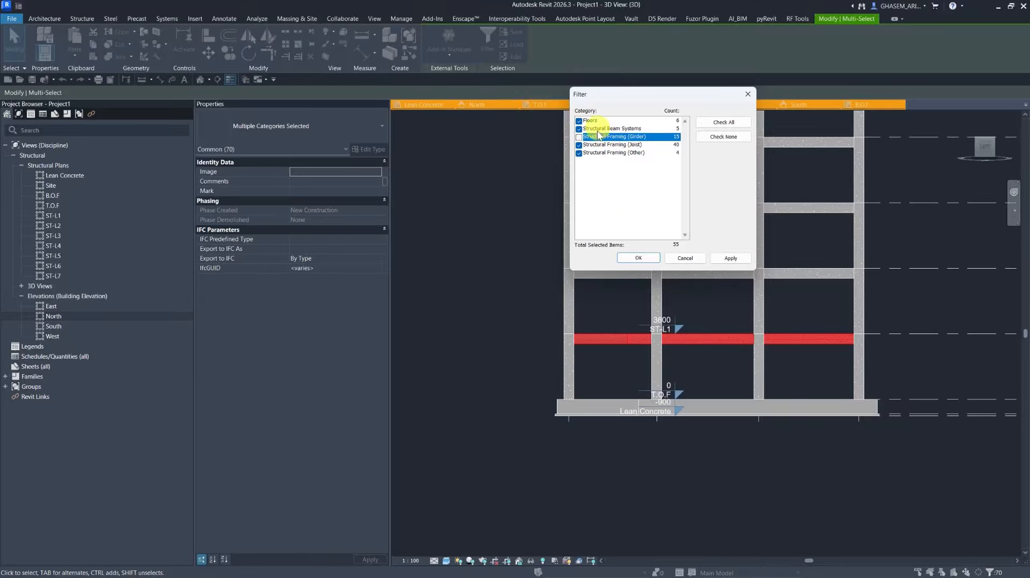
pyautogui.click(633, 258)
pyautogui.keyDown('shift'); pyautogui.moveTo(529, 328); pyautogui.dragTo(734, 366, button='middle'); pyautogui.keyUp('shift')
pyautogui.scroll(-1, 734, 366)
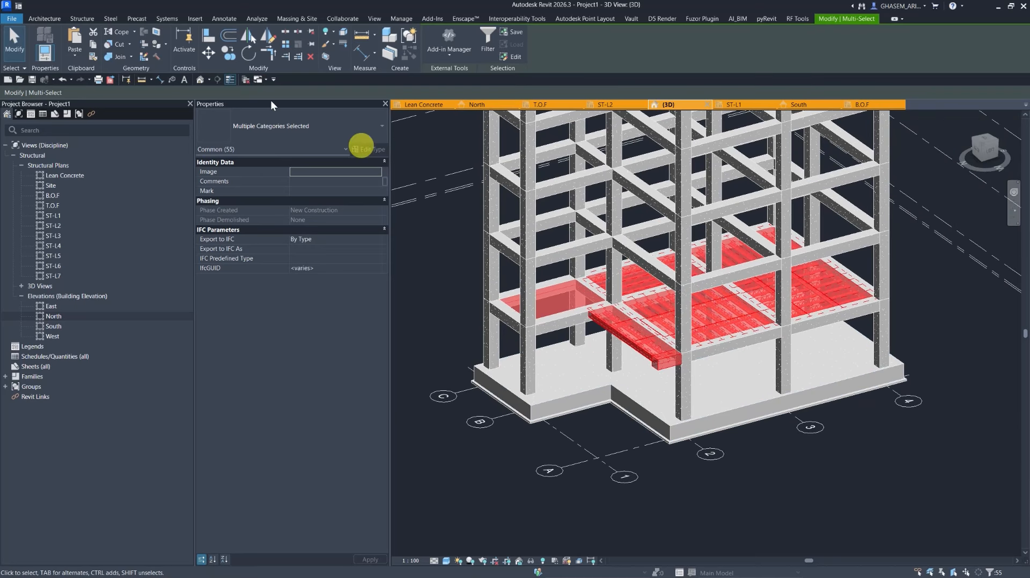
pyautogui.click(75, 56)
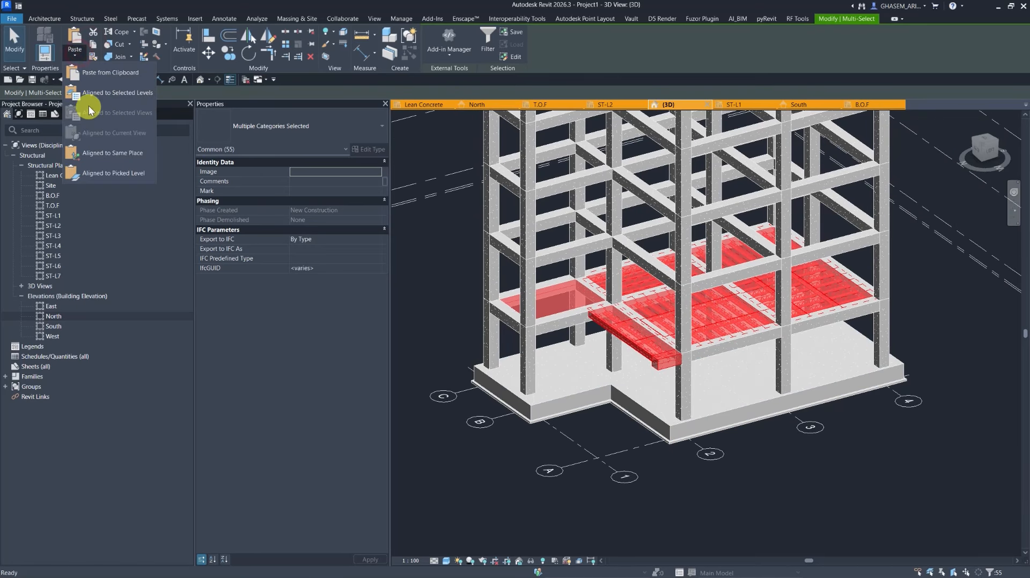
pyautogui.click(94, 47)
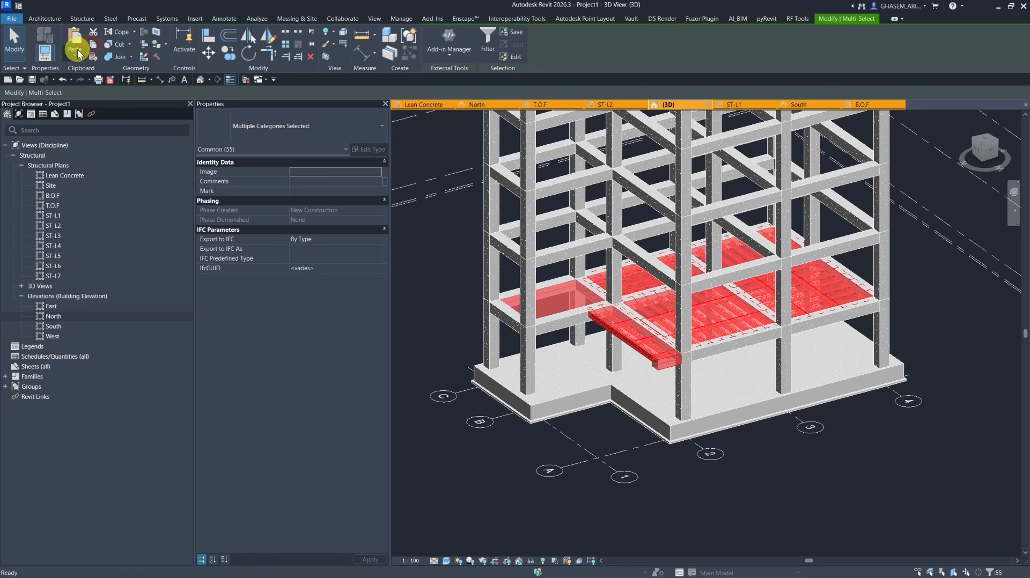
pyautogui.click(78, 53)
pyautogui.click(85, 96)
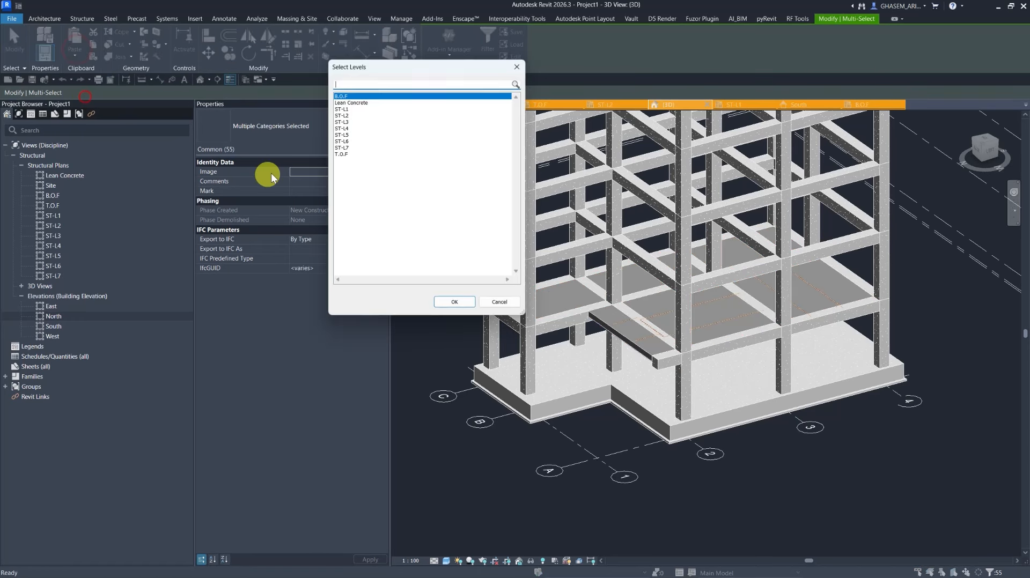
pyautogui.click(345, 121)
pyautogui.keyDown('shift'); pyautogui.click(348, 147); pyautogui.keyUp('shift')
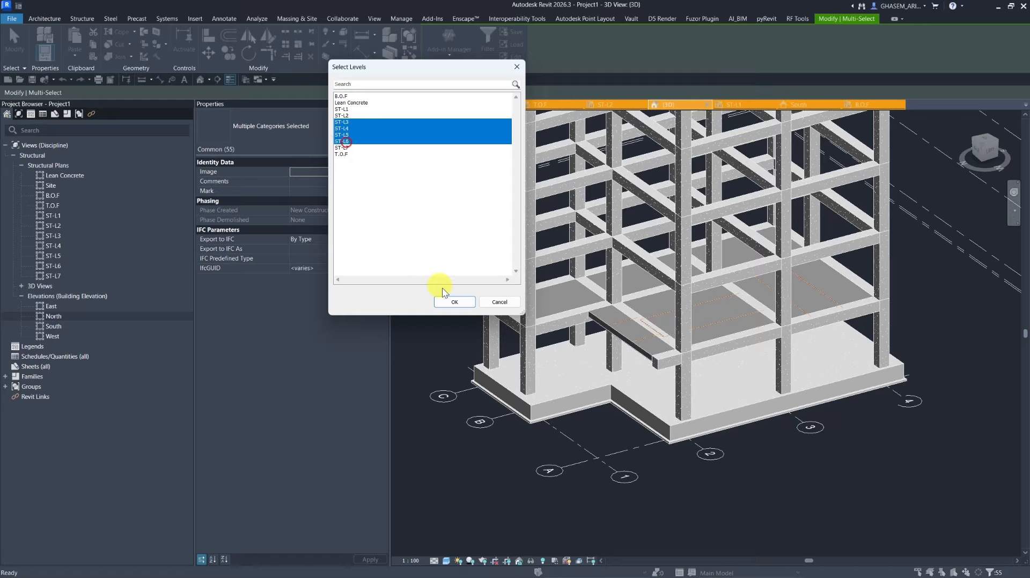
pyautogui.click(442, 302)
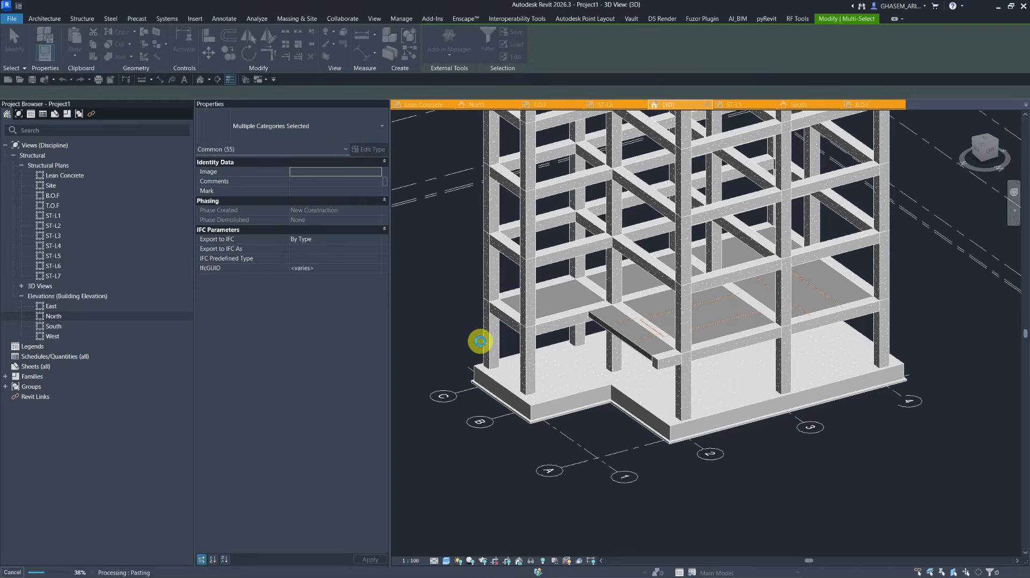
# Paste the same floors and joist beam systems aligned to level ST-L2.
pyautogui.scroll(-1, 481, 340)
pyautogui.moveTo(522, 338); pyautogui.dragTo(563, 412, button='middle')
pyautogui.moveTo(511, 366); pyautogui.dragTo(568, 335, button='middle')
pyautogui.keyDown('shift'); pyautogui.moveTo(567, 338); pyautogui.dragTo(484, 390, button='middle'); pyautogui.keyUp('shift')
pyautogui.click(473, 407)
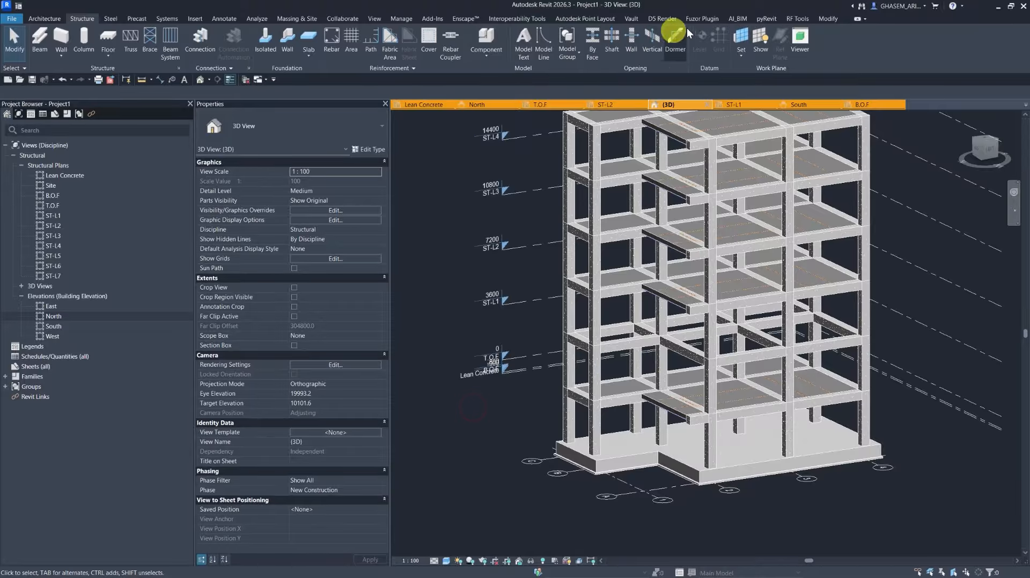
pyautogui.click(826, 20)
pyautogui.click(67, 55)
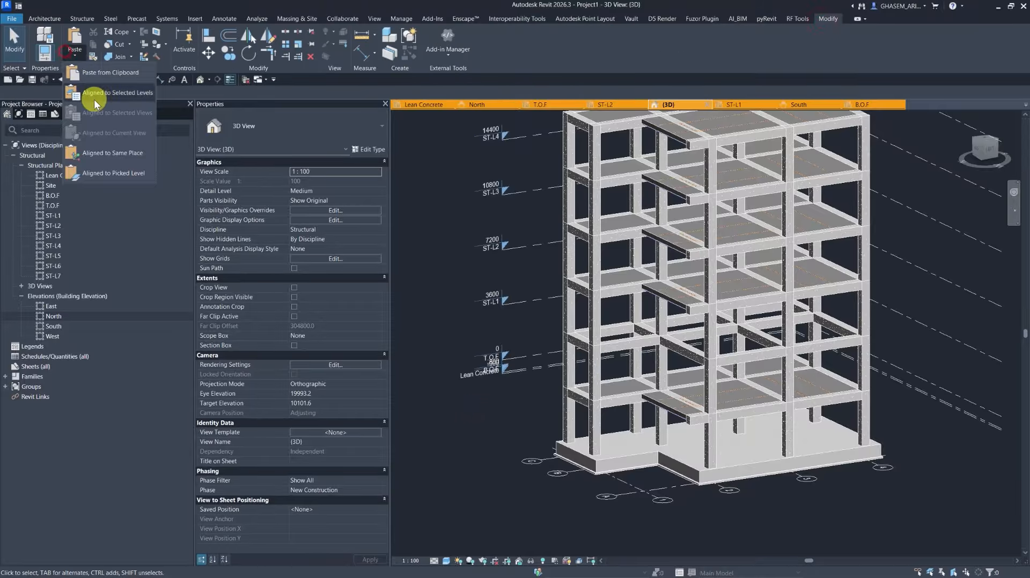
pyautogui.click(101, 85)
pyautogui.click(349, 122)
pyautogui.click(348, 116)
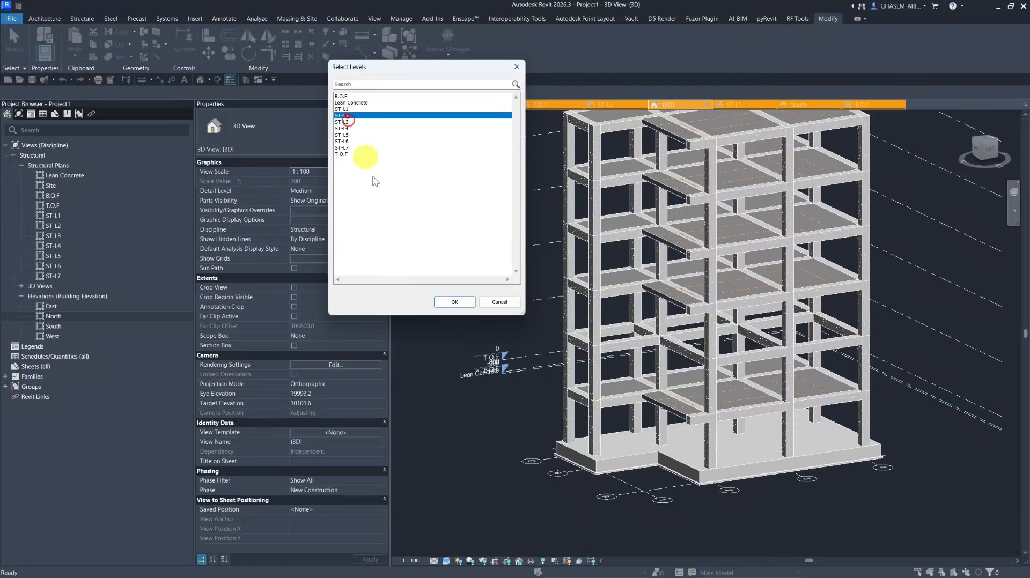
pyautogui.click(452, 303)
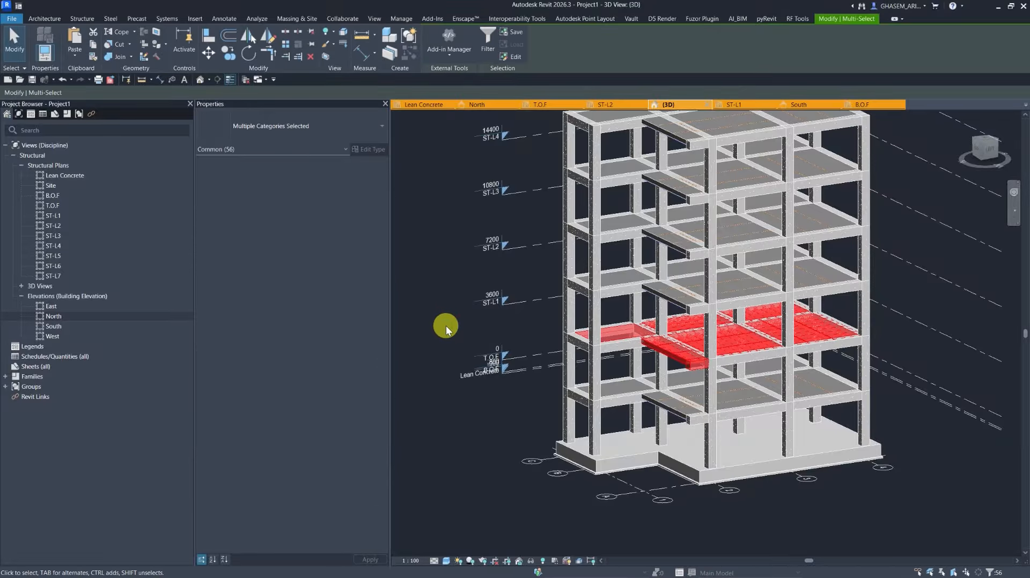
# Inspect the copied floors on all levels in the 3D view.
pyautogui.click(449, 304)
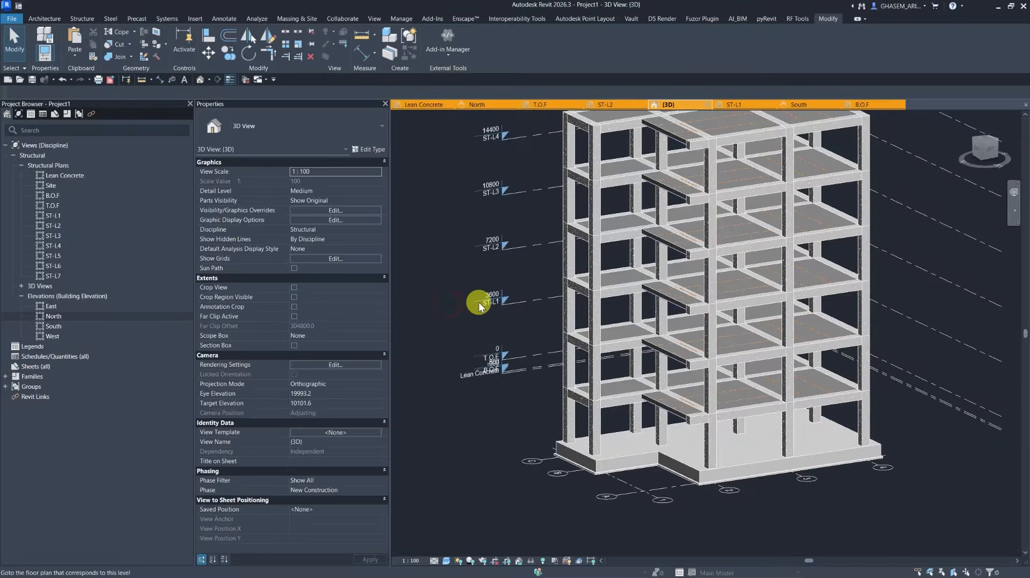
pyautogui.keyDown('shift'); pyautogui.moveTo(480, 305); pyautogui.dragTo(713, 366, button='middle'); pyautogui.keyUp('shift')
pyautogui.scroll(-3, 543, 346)
pyautogui.scroll(3, 713, 366)
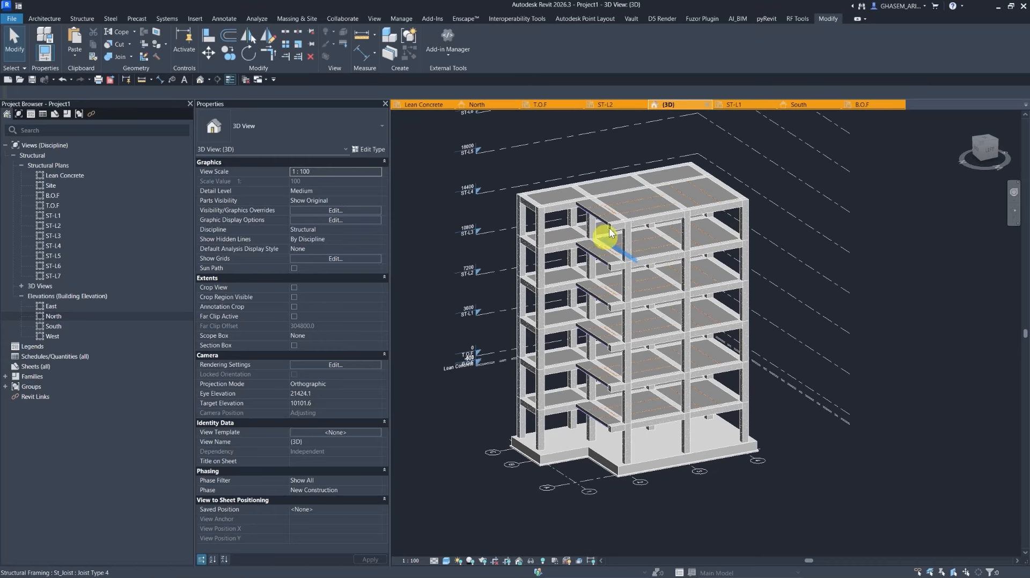
pyautogui.keyDown('shift'); pyautogui.moveTo(736, 317); pyautogui.dragTo(706, 295, button='middle'); pyautogui.keyUp('shift')
pyautogui.scroll(-2, 706, 295)
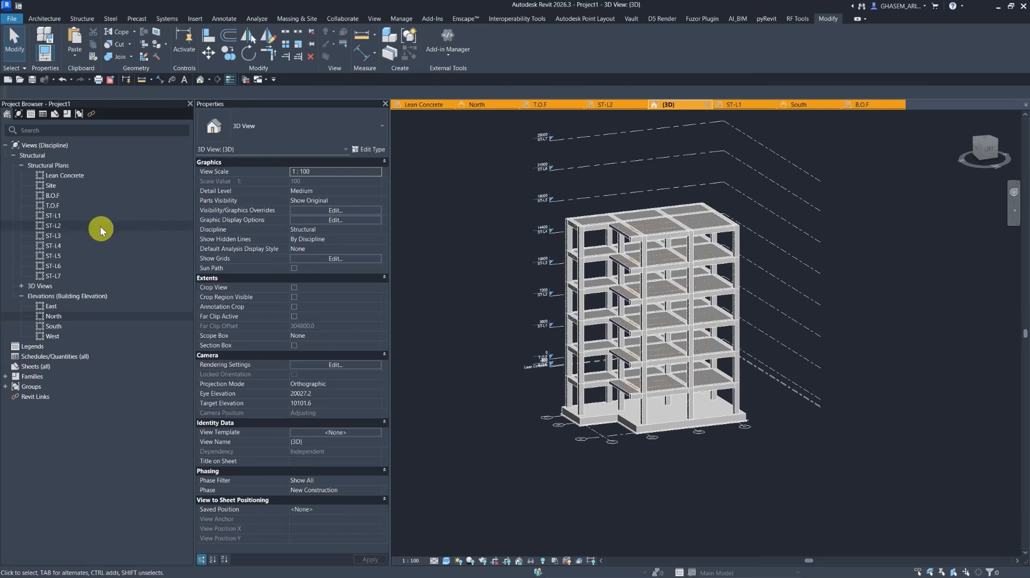
# Open the T.O.F structural plan view.
pyautogui.click(58, 206)
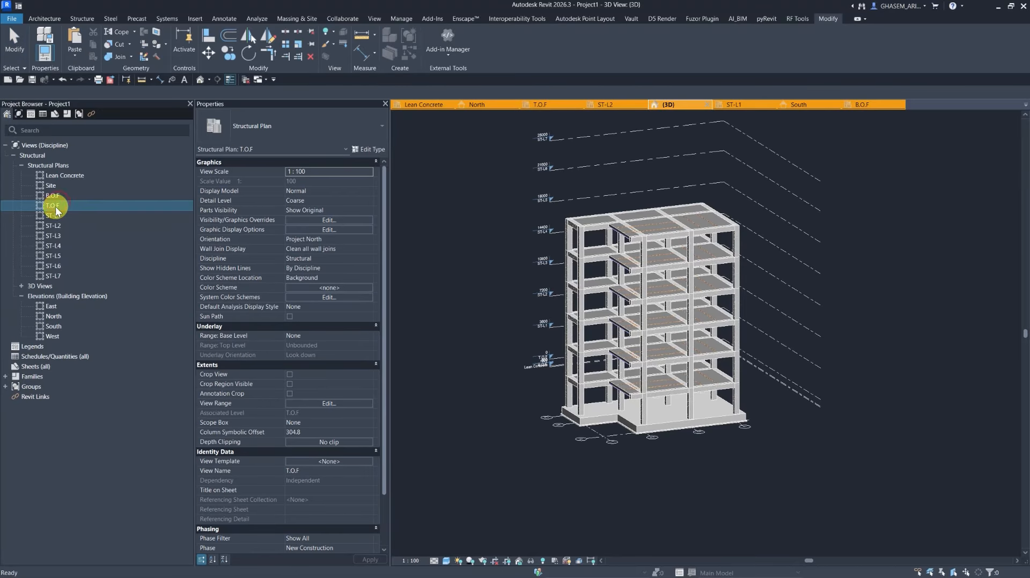
pyautogui.doubleClick(56, 207)
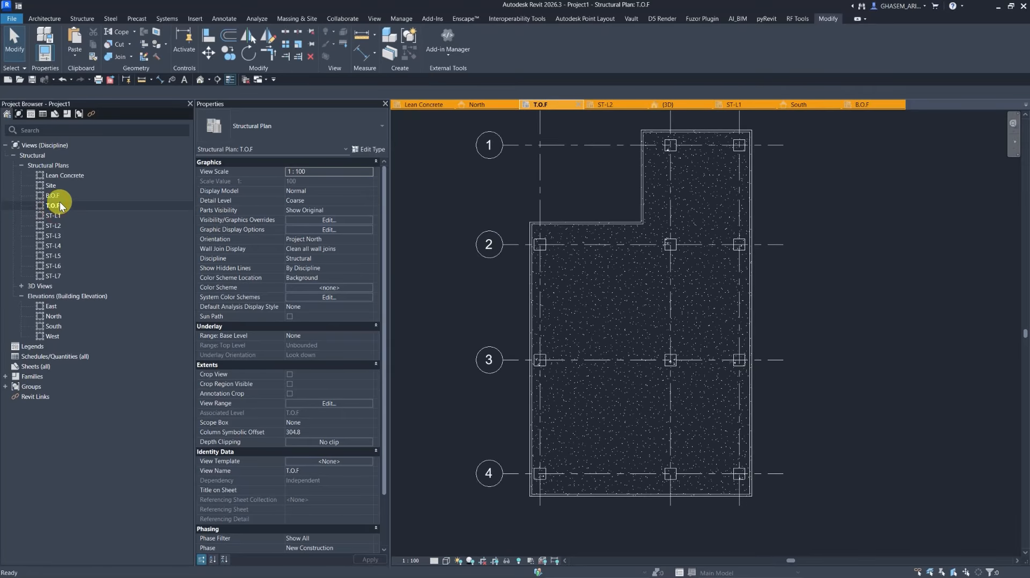
pyautogui.scroll(-4, 535, 264)
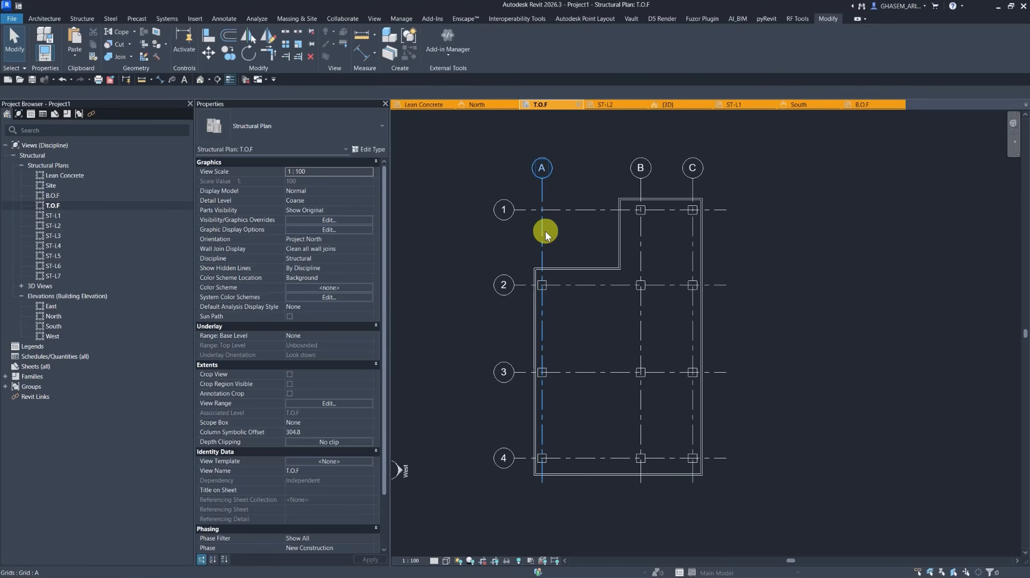
pyautogui.moveTo(456, 217); pyautogui.dragTo(480, 222, button='middle')
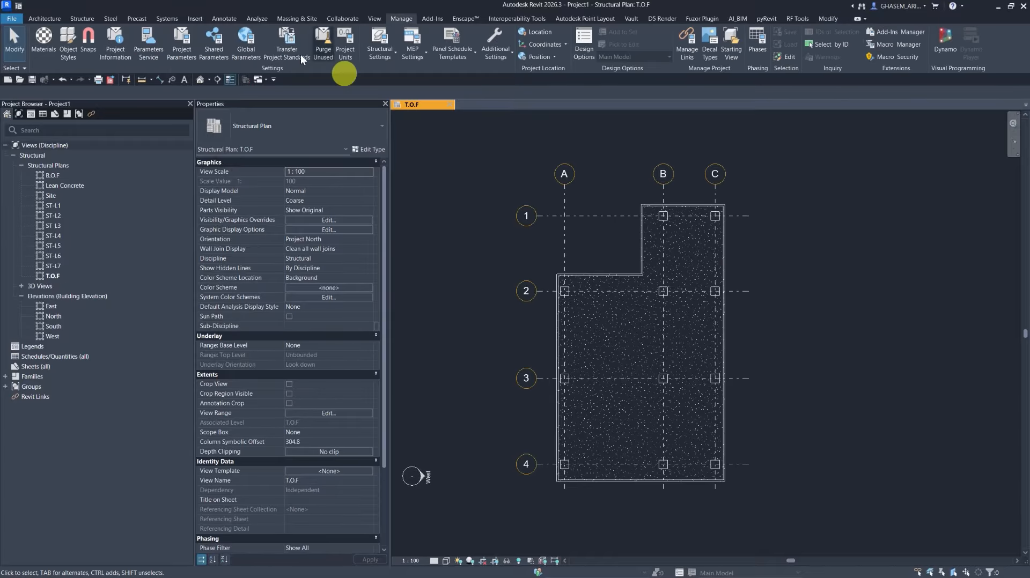
# Start an aligned dimension with the IR-DIM-1-100-OUT style and dimension grids A, B and C above the plan.
pyautogui.click(244, 40)
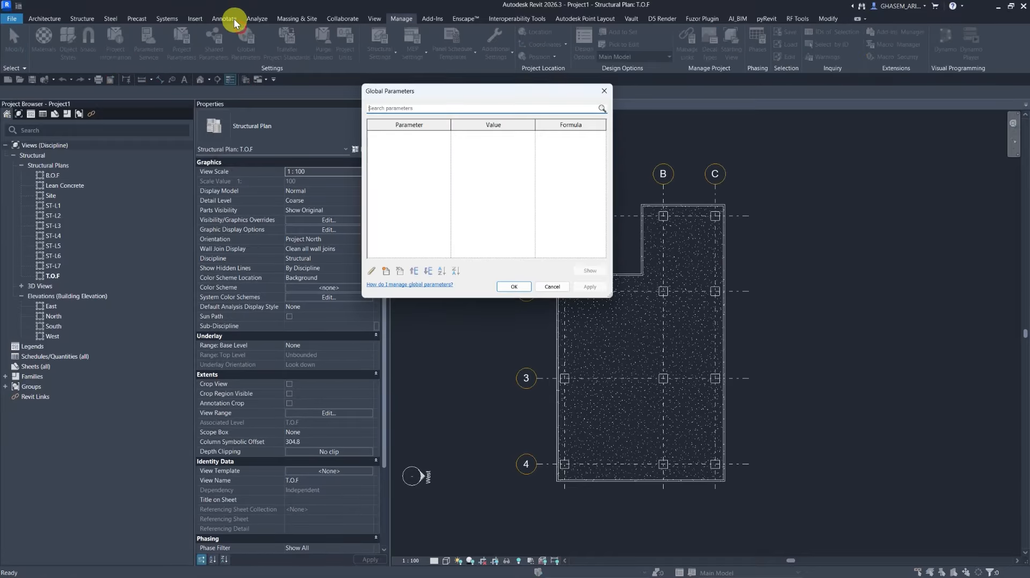
pyautogui.click(605, 96)
pyautogui.click(225, 18)
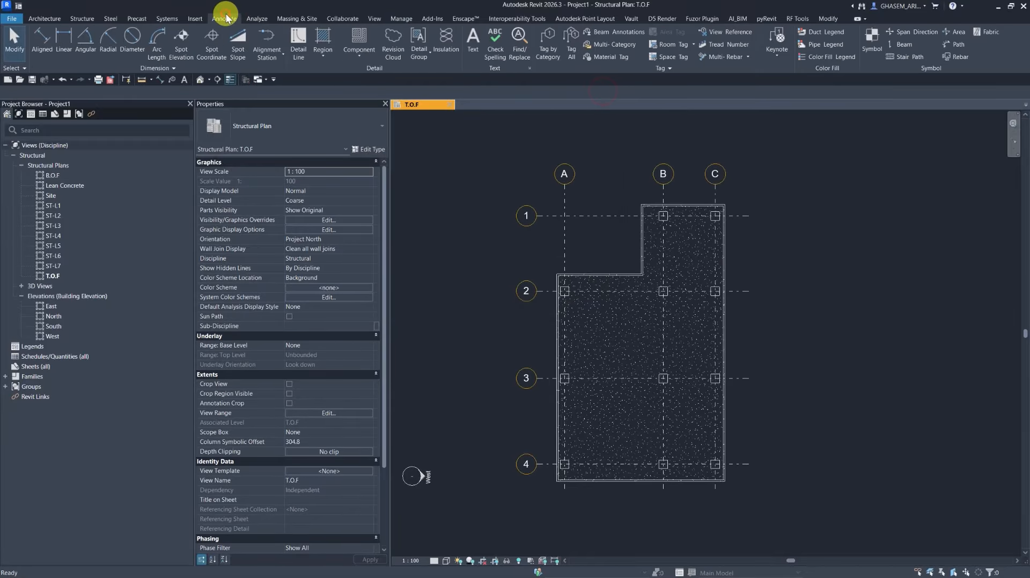
pyautogui.click(43, 42)
pyautogui.click(246, 129)
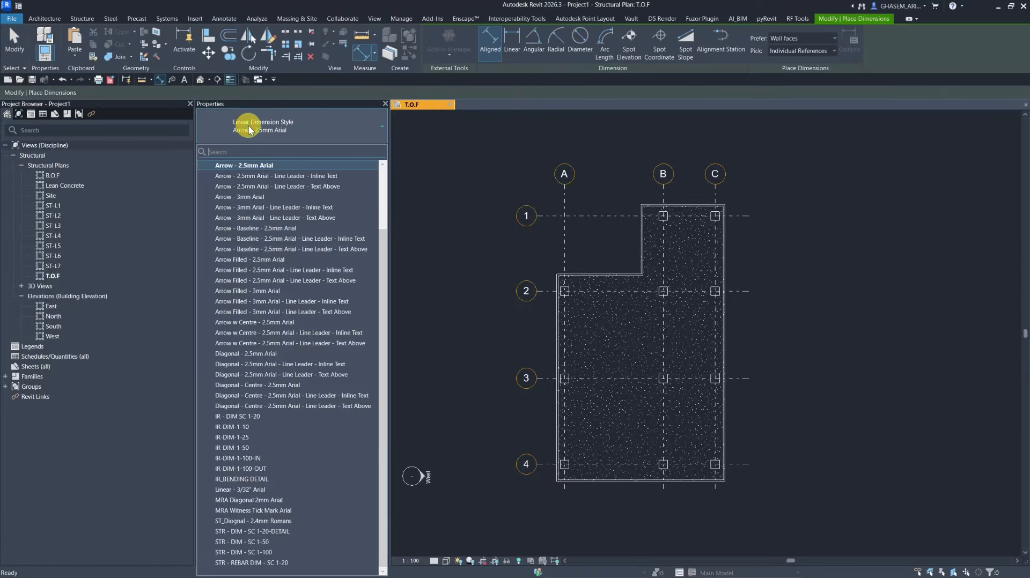
pyautogui.click(248, 129)
pyautogui.click(248, 129)
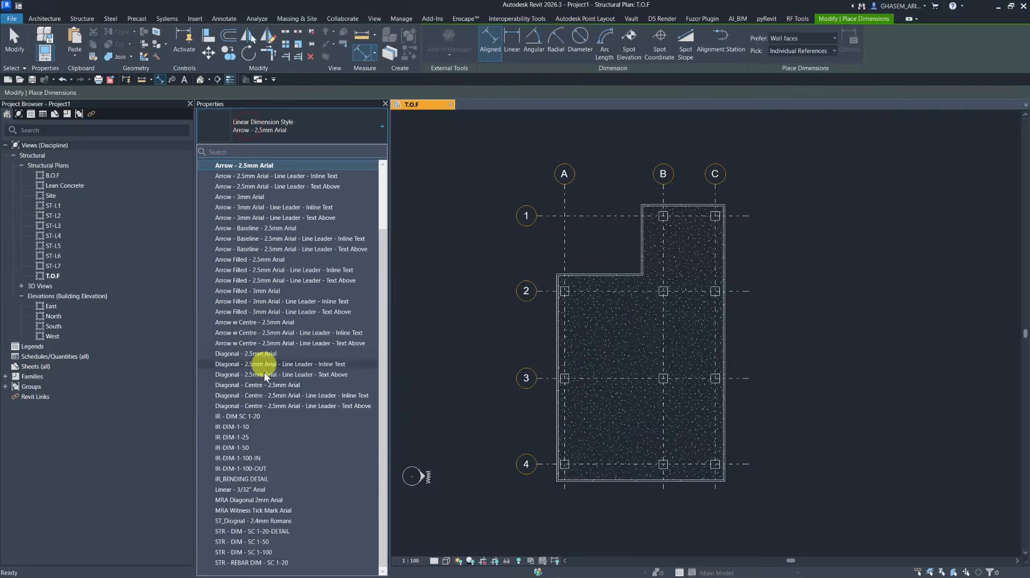
pyautogui.click(246, 468)
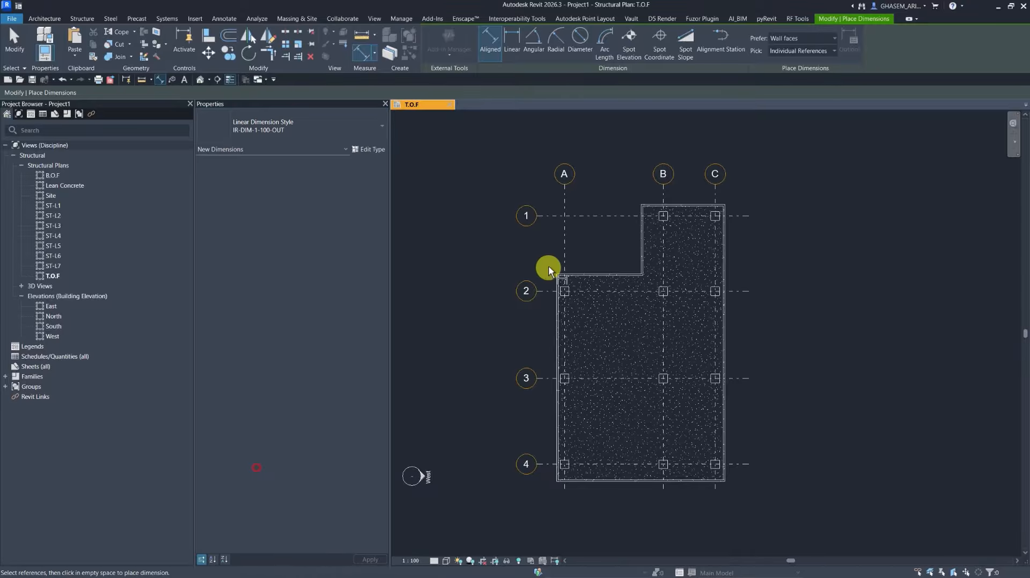
pyautogui.click(565, 200)
pyautogui.click(712, 198)
pyautogui.scroll(3, 681, 196)
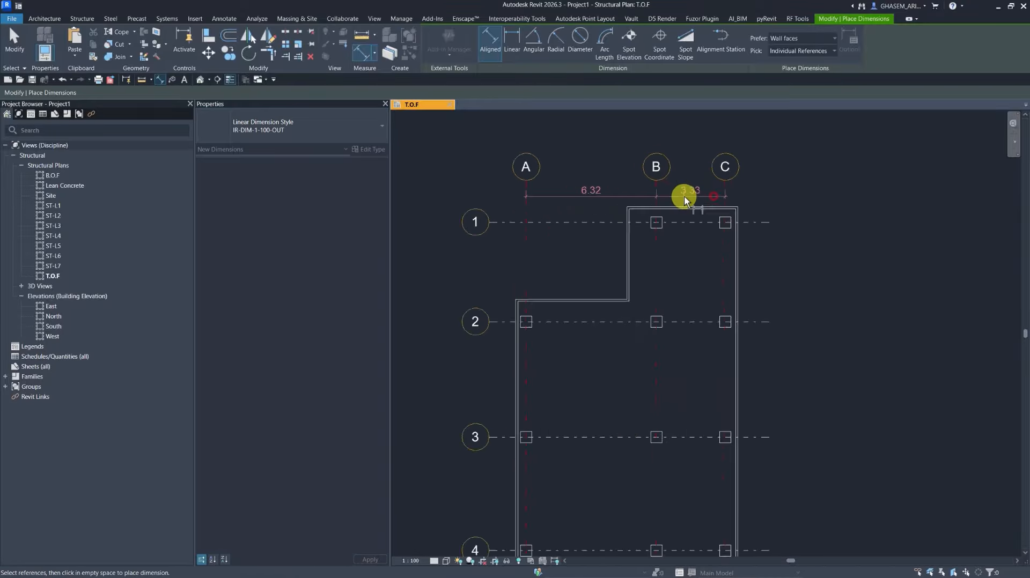
pyautogui.click(683, 196)
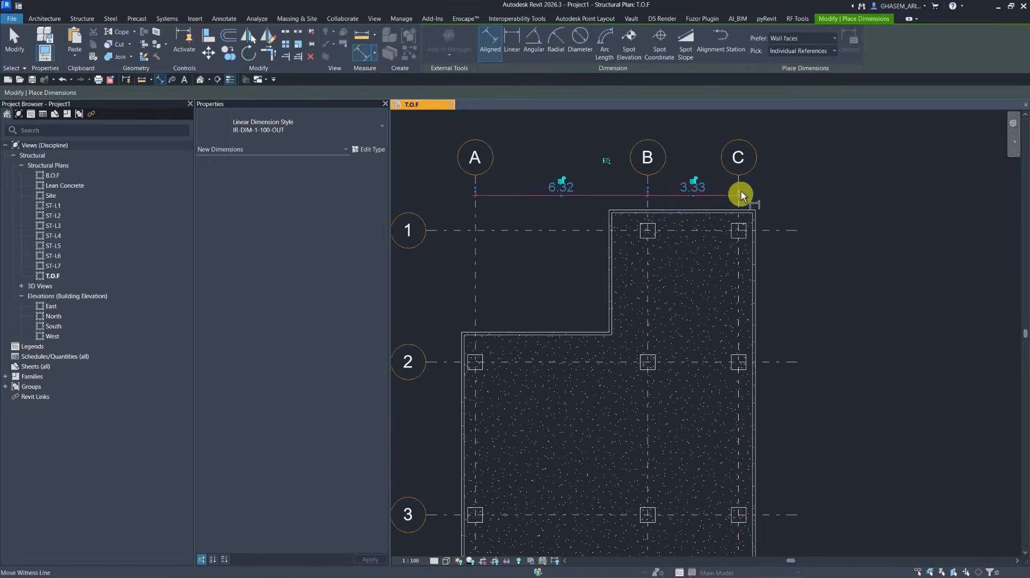
# Add an overall dimension from grid A to grid C above the chain.
pyautogui.click(739, 181)
pyautogui.click(475, 187)
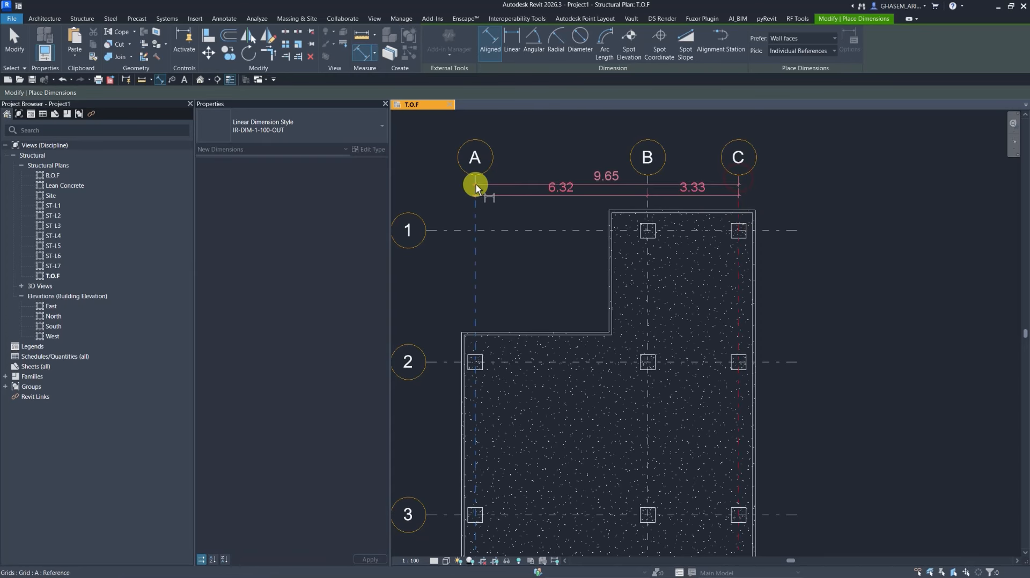
pyautogui.click(494, 170)
# Dimension grids 1, 2, 3 and 4 along the plan's west side.
pyautogui.scroll(-2, 461, 339)
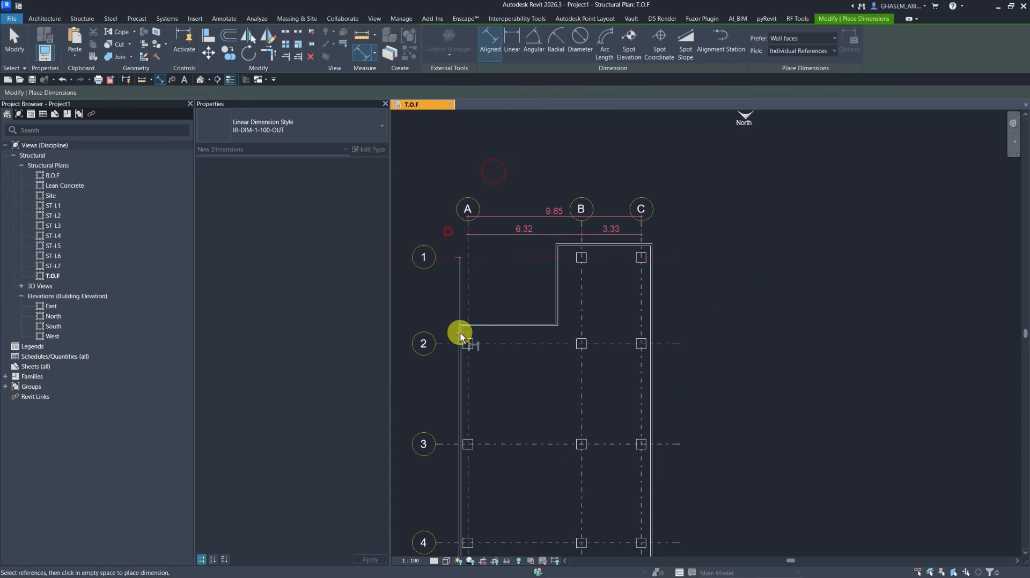
pyautogui.moveTo(461, 339); pyautogui.dragTo(528, 214, button='middle')
pyautogui.click(522, 226)
pyautogui.click(524, 326)
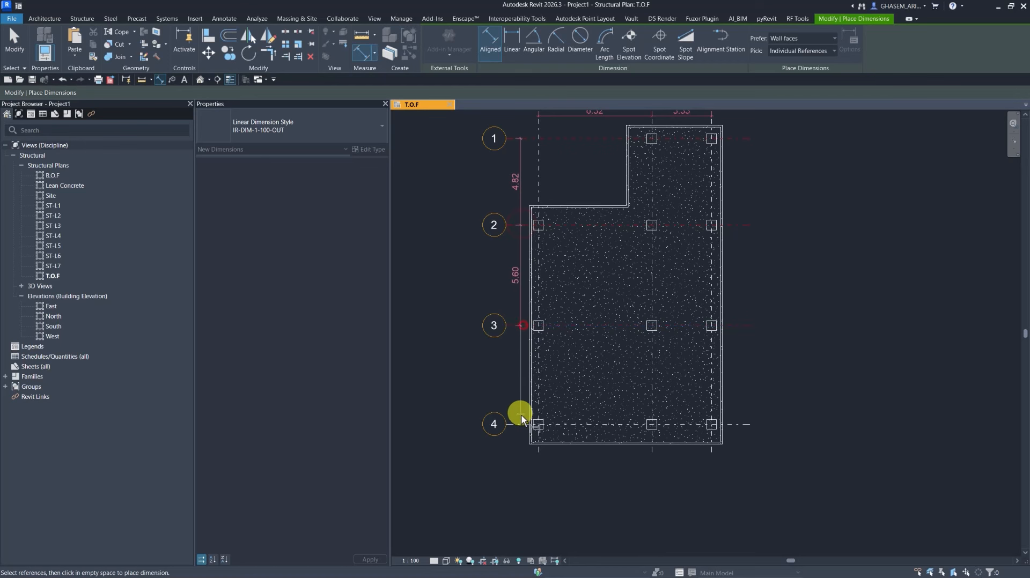
pyautogui.click(523, 424)
pyautogui.click(513, 378)
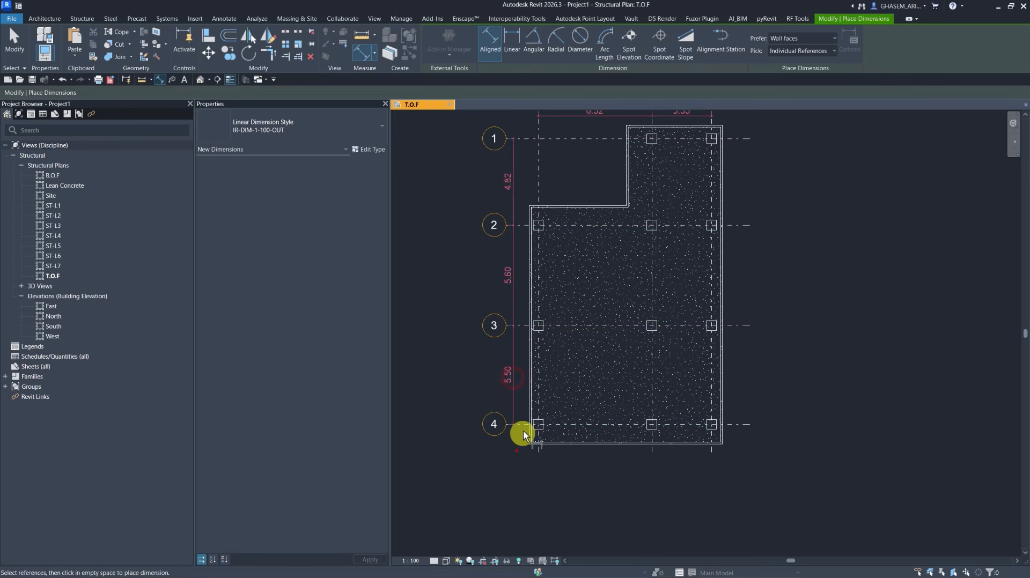
# Add an overall dimension from grid 1 to grid 4 and finish the dimension tool.
pyautogui.click(522, 424)
pyautogui.moveTo(522, 196); pyautogui.dragTo(533, 252, button='middle')
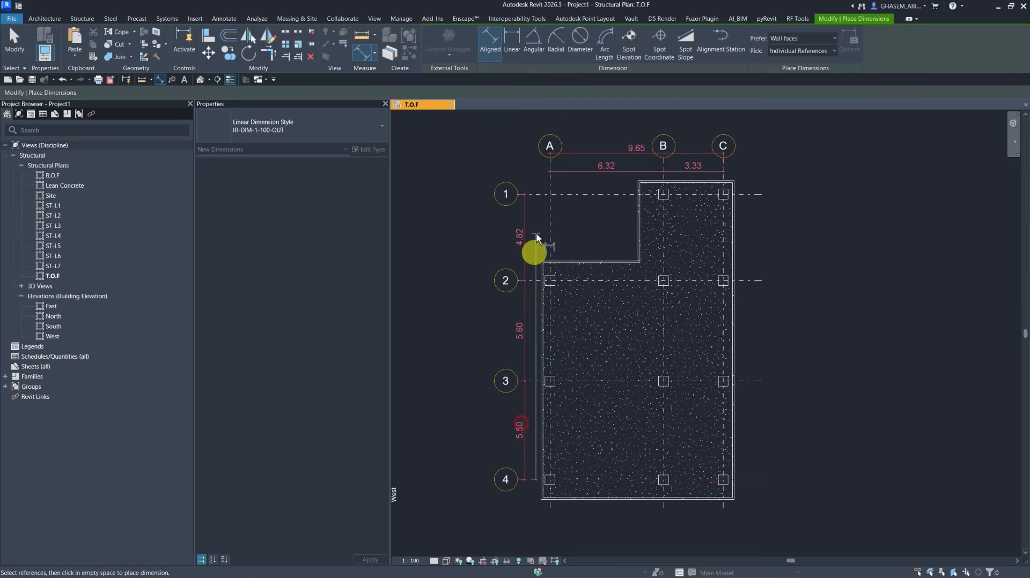
pyautogui.click(531, 193)
pyautogui.click(504, 166)
pyautogui.click(21, 43)
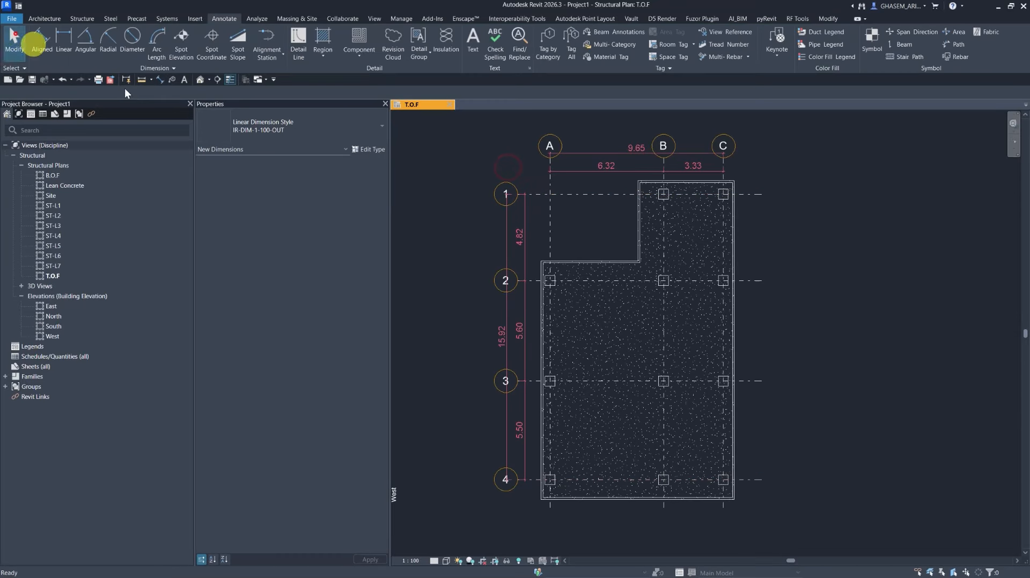
# Reposition grid A's head and the top dimension strings so the annotations clear each other.
pyautogui.click(533, 193)
pyautogui.moveTo(517, 194)
pyautogui.mouseDown()
pyautogui.moveTo(443, 223)
pyautogui.moveTo(527, 220)
pyautogui.mouseUp()
pyautogui.scroll(3, 519, 222)
pyautogui.click(518, 220)
pyautogui.click(542, 137)
pyautogui.moveTo(518, 131); pyautogui.dragTo(467, 248, button='middle')
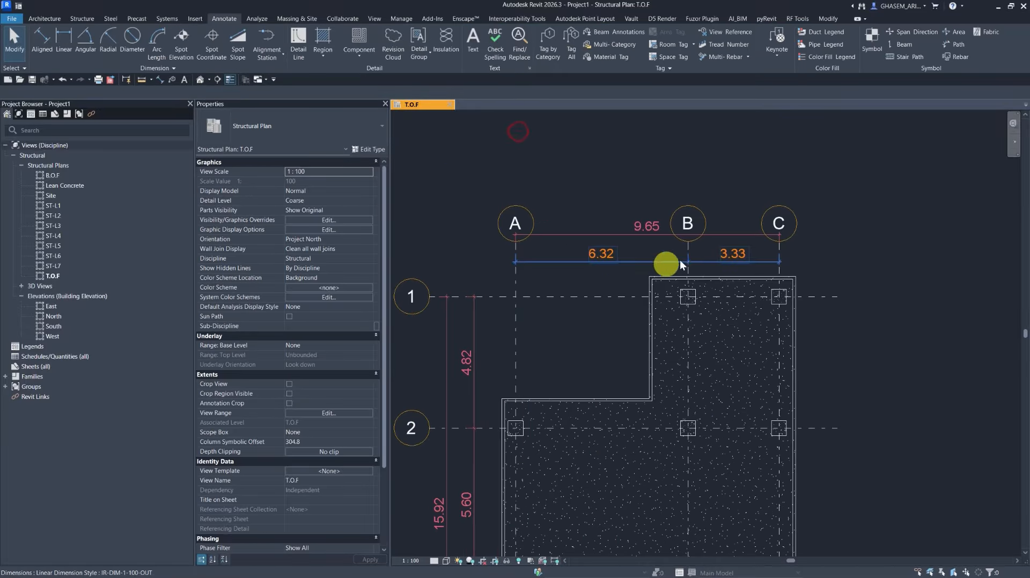
pyautogui.click(516, 280)
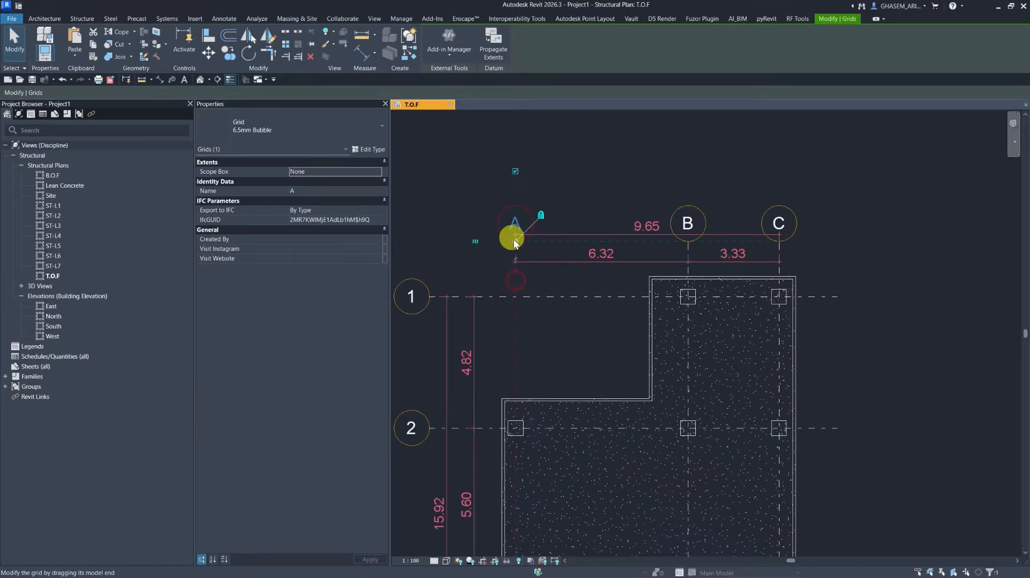
pyautogui.moveTo(516, 241); pyautogui.dragTo(516, 203)
pyautogui.moveTo(589, 263); pyautogui.dragTo(563, 226)
pyautogui.click(461, 211)
pyautogui.scroll(-2, 461, 210)
pyautogui.moveTo(471, 216); pyautogui.dragTo(603, 172, button='middle')
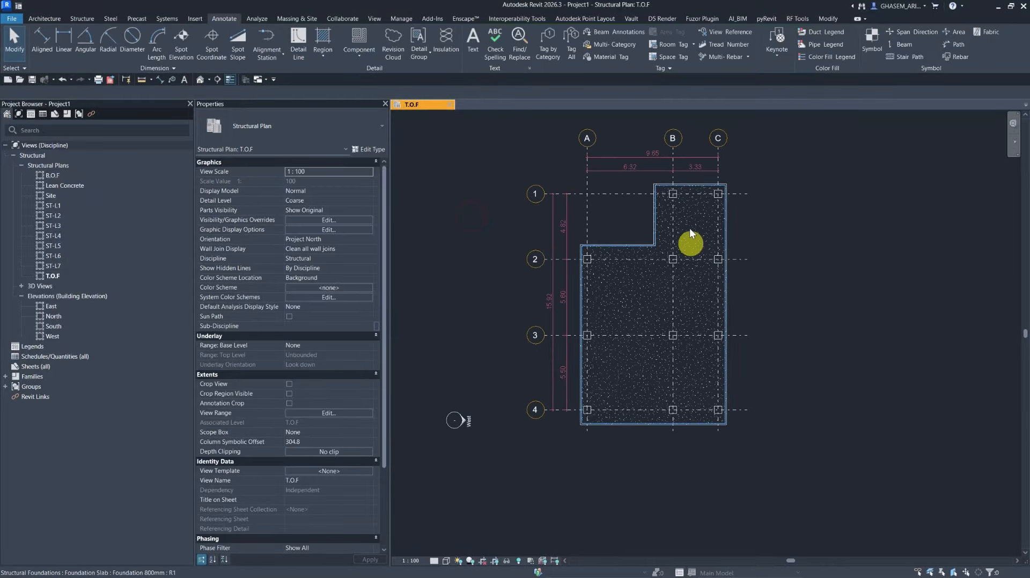
# Open the ST-L1 structural plan and set its detail level to Fine.
pyautogui.scroll(1, 662, 309)
pyautogui.moveTo(600, 326); pyautogui.dragTo(589, 325, button='middle')
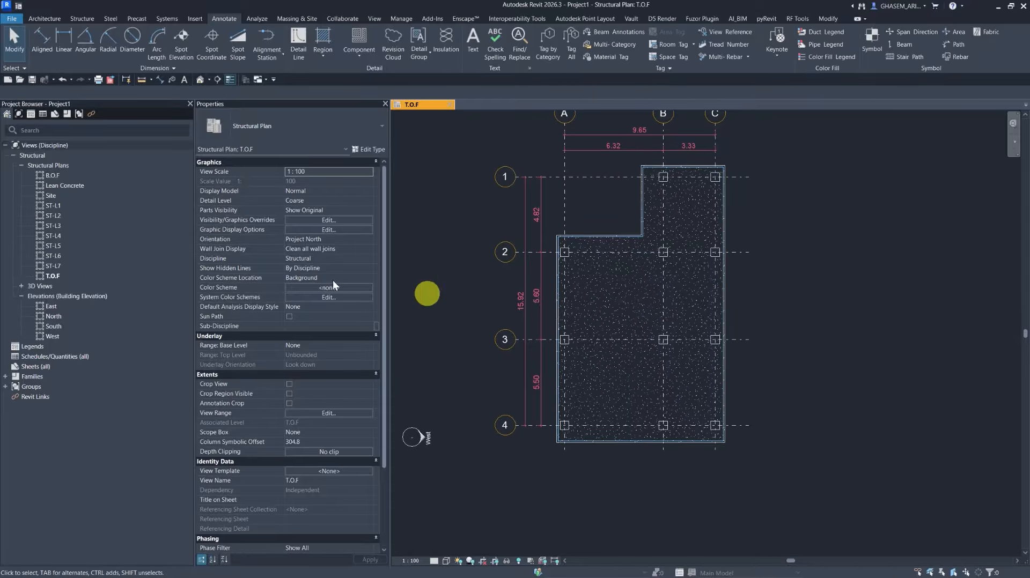
pyautogui.doubleClick(51, 205)
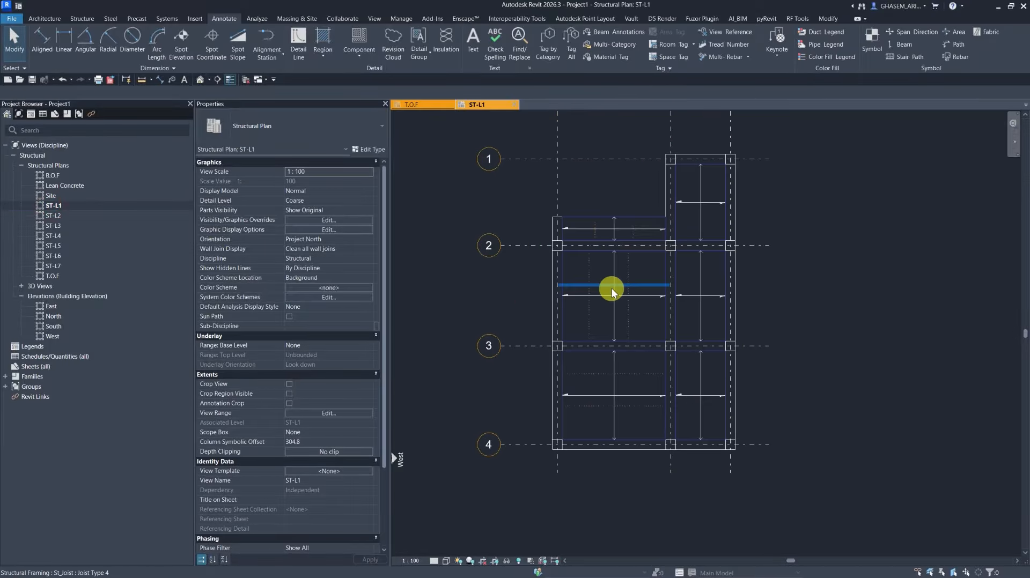
pyautogui.scroll(2, 612, 288)
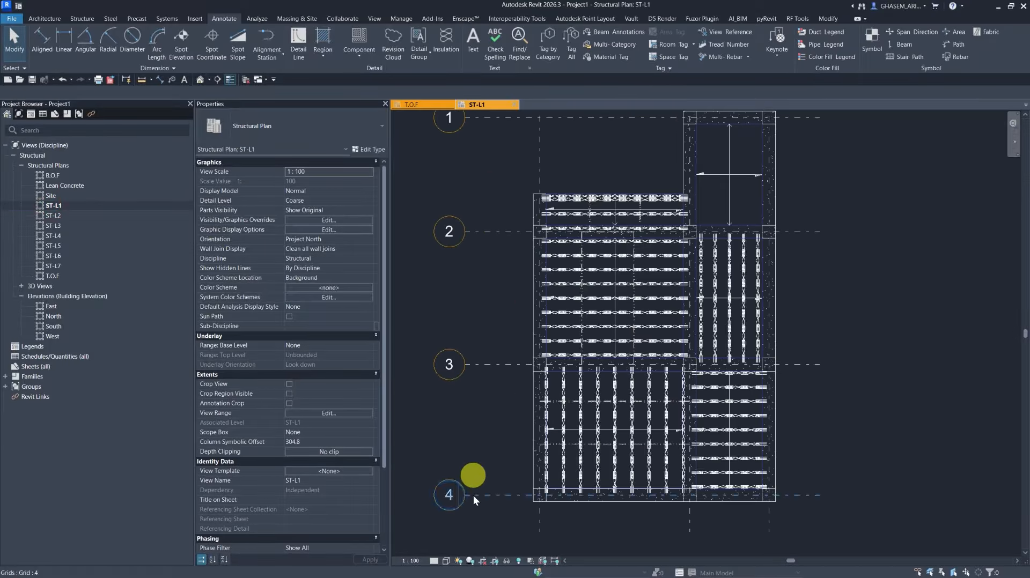
pyautogui.click(434, 561)
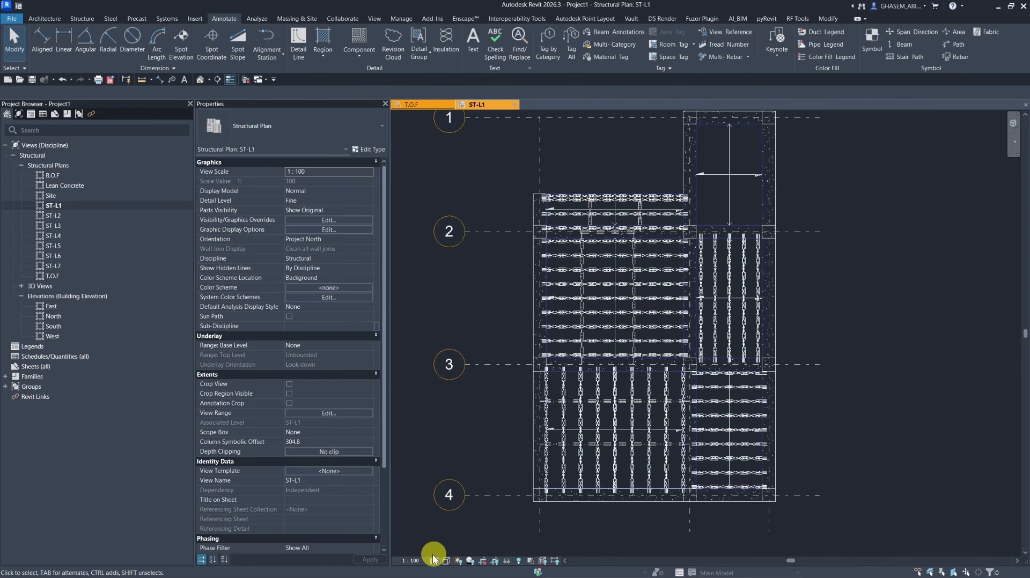
pyautogui.scroll(-2, 534, 362)
pyautogui.scroll(2, 605, 287)
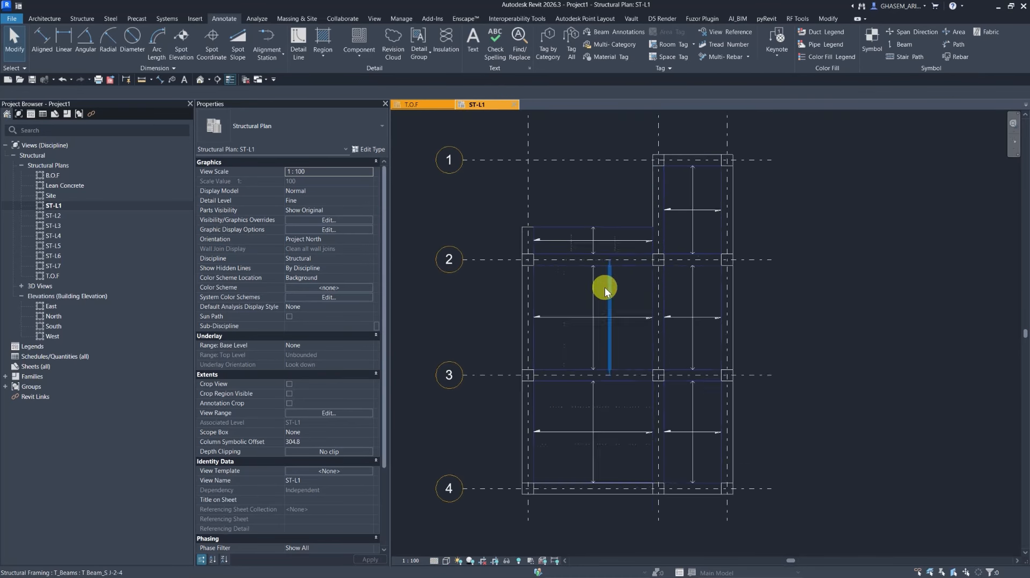
# Open the B.O.F and Lean Concrete plans to compare them, then return to the T.O.F plan.
pyautogui.click(470, 253)
pyautogui.click(464, 210)
pyautogui.scroll(-2, 489, 208)
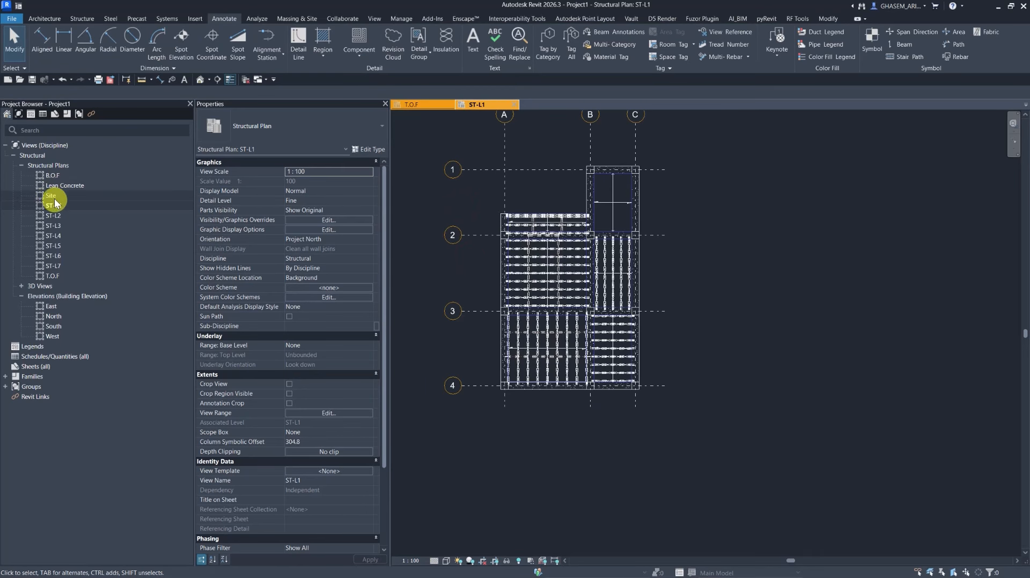
pyautogui.click(53, 185)
pyautogui.doubleClick(53, 175)
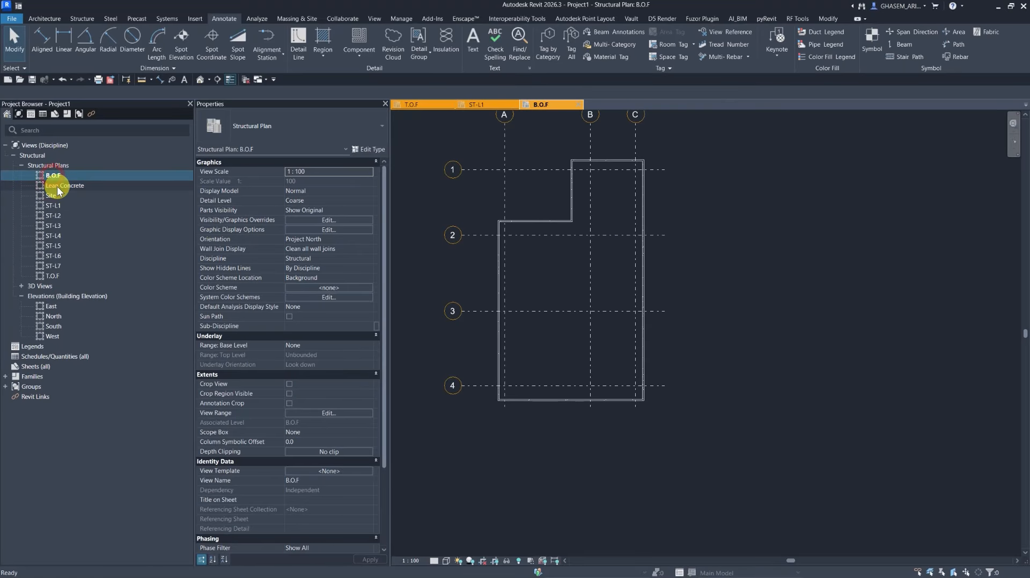
pyautogui.doubleClick(57, 186)
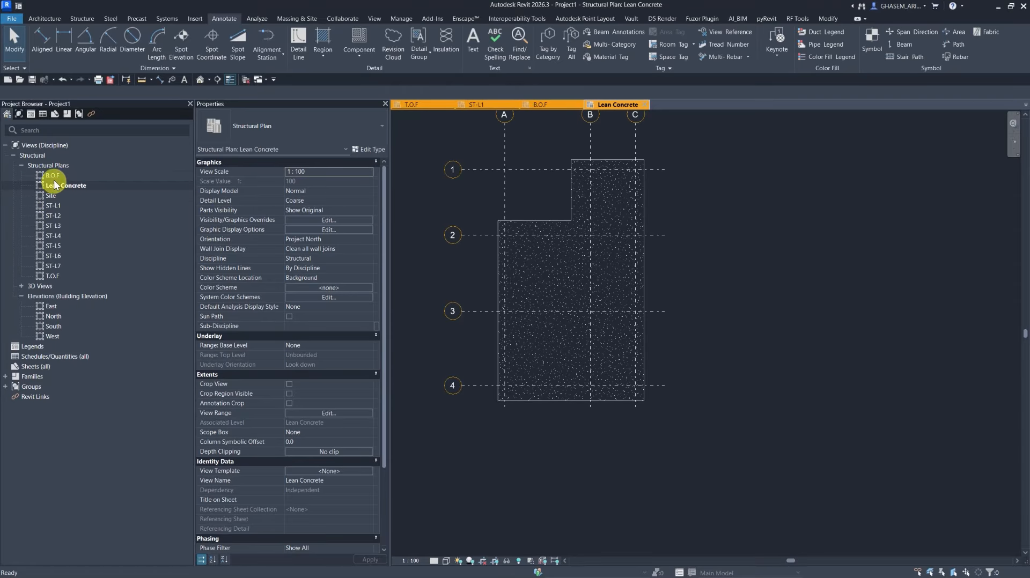
pyautogui.doubleClick(52, 276)
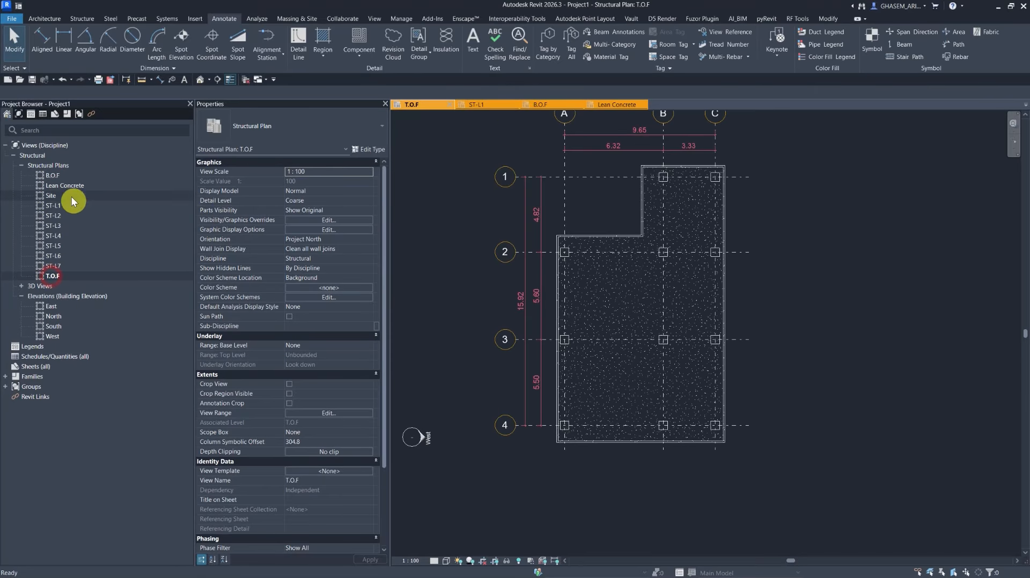
# Edit the Discipline browser organization so views are sorted by Associated Level.
pyautogui.rightClick(47, 145)
pyautogui.click(70, 151)
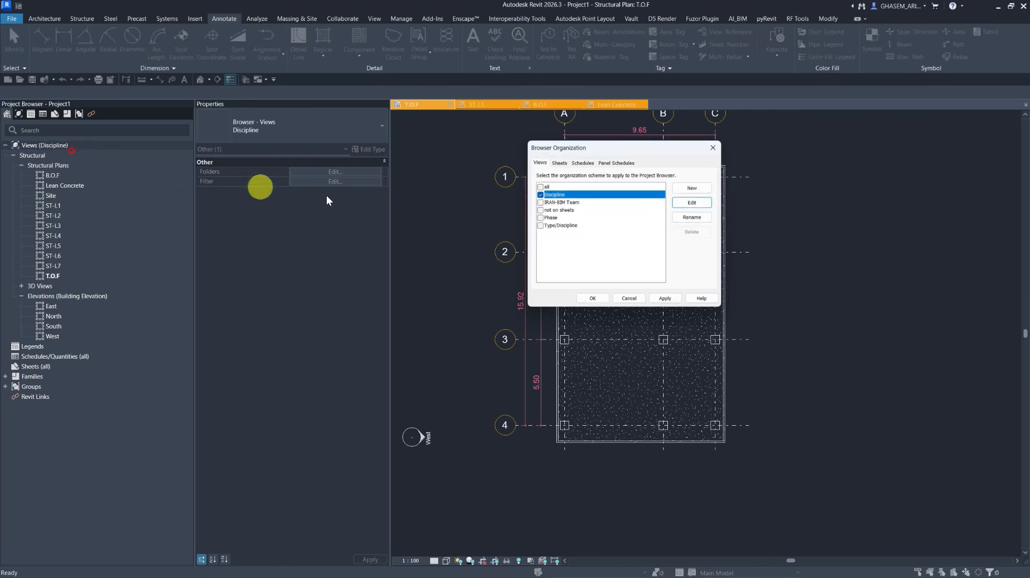
pyautogui.click(696, 204)
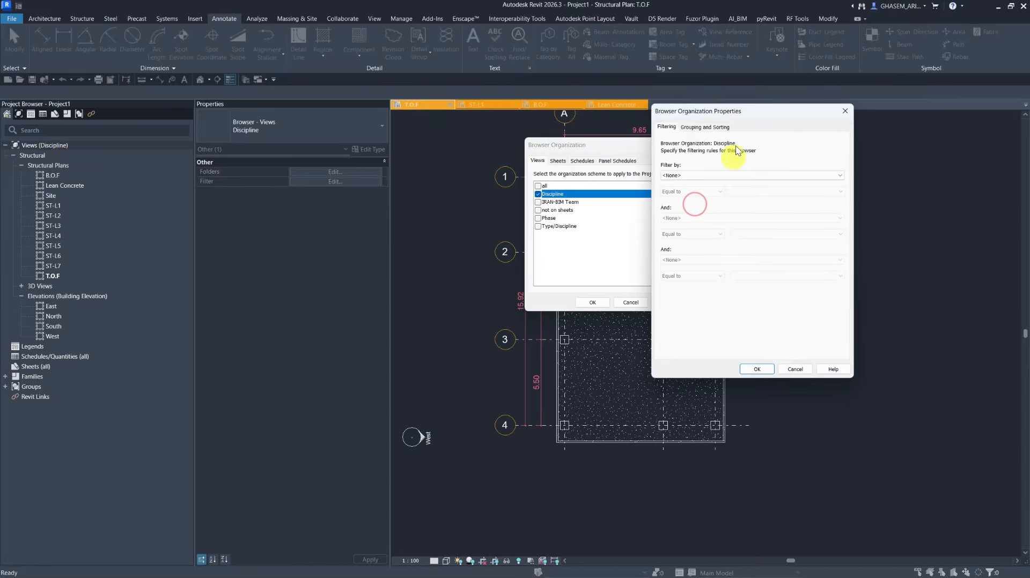
pyautogui.click(709, 129)
pyautogui.click(729, 340)
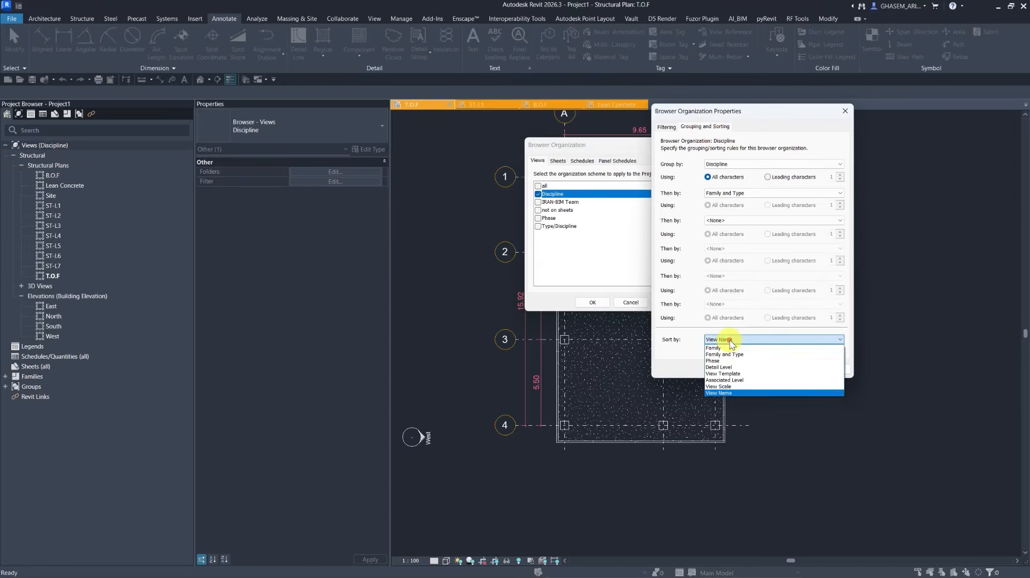
pyautogui.click(731, 381)
pyautogui.click(758, 369)
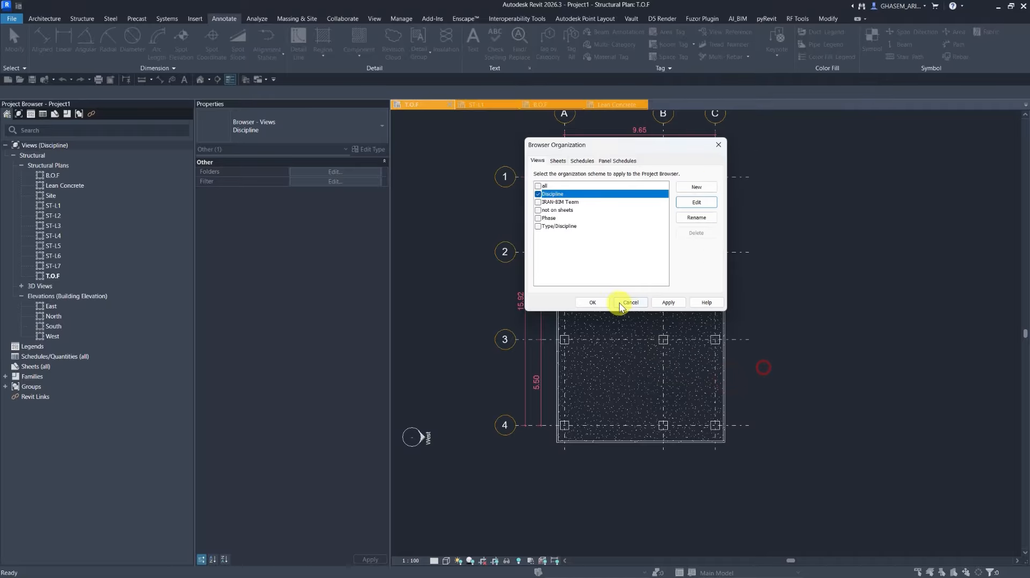
pyautogui.click(592, 302)
# Select the four grid dimension strings on the T.O.F plan and copy them to the clipboard.
pyautogui.click(53, 197)
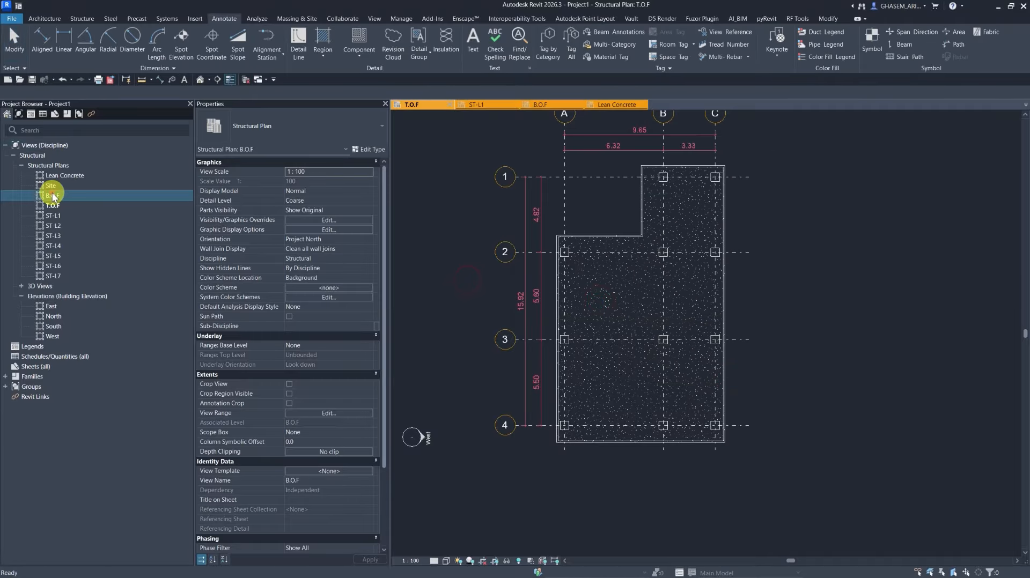
pyautogui.click(401, 206)
pyautogui.scroll(2, 547, 194)
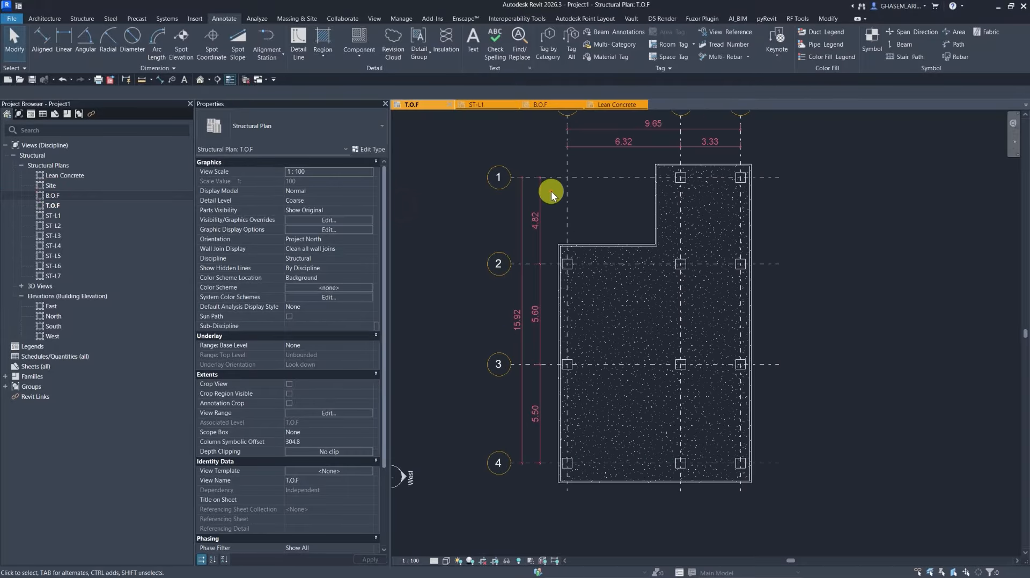
pyautogui.moveTo(552, 191); pyautogui.dragTo(510, 199)
pyautogui.moveTo(622, 144); pyautogui.dragTo(611, 194, button='middle')
pyautogui.keyDown('ctrl'); pyautogui.moveTo(610, 163); pyautogui.dragTo(583, 225); pyautogui.keyUp('ctrl')
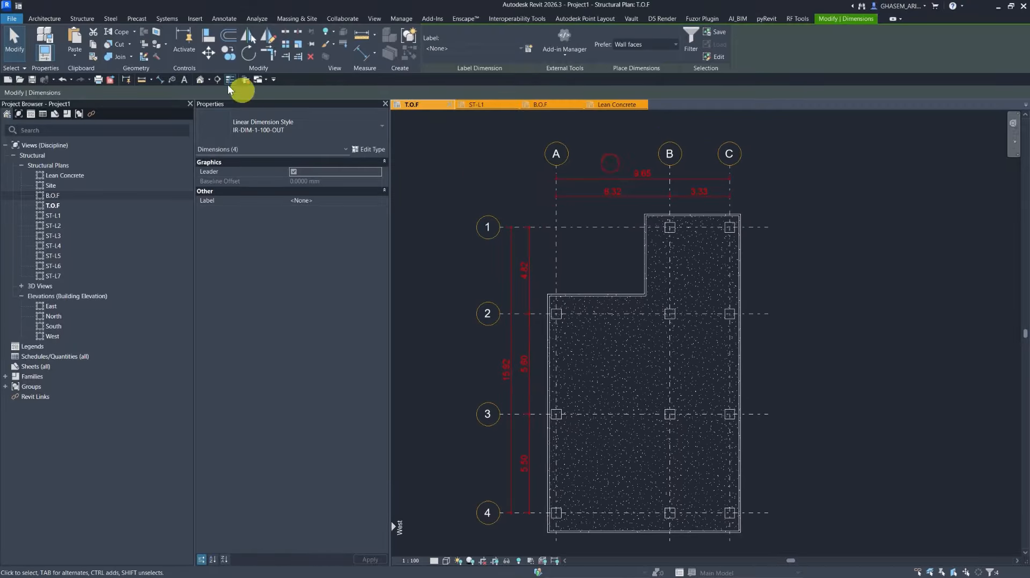
pyautogui.click(73, 52)
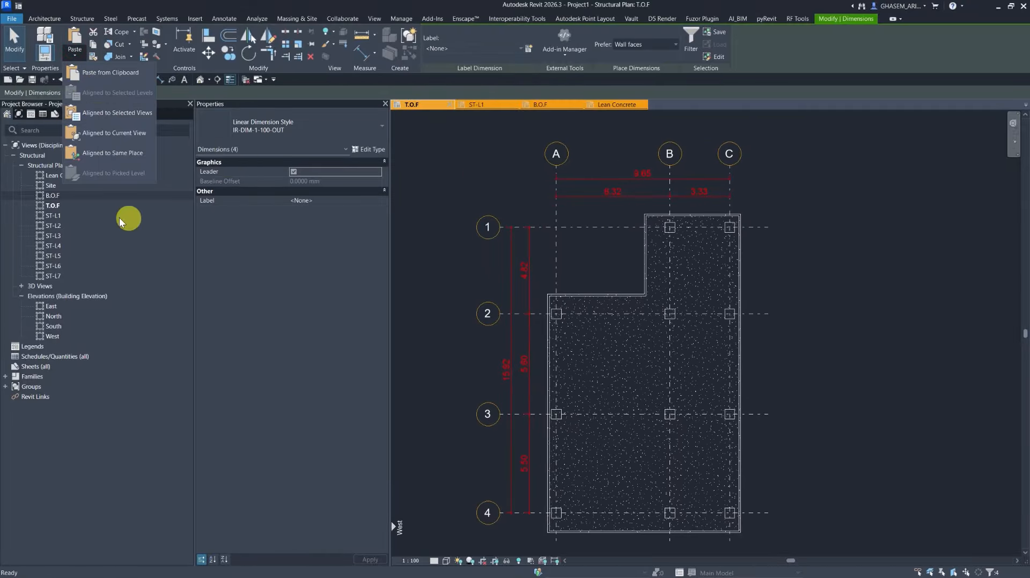
# Paste the copied dimensions into the ST-L1 plan aligned to the current view.
pyautogui.click(52, 217)
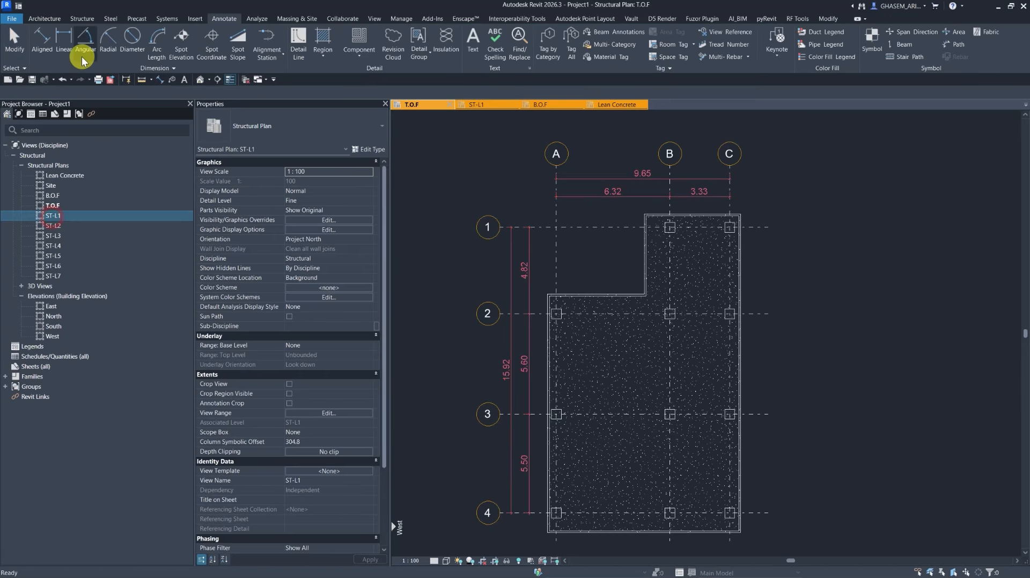
pyautogui.click(447, 234)
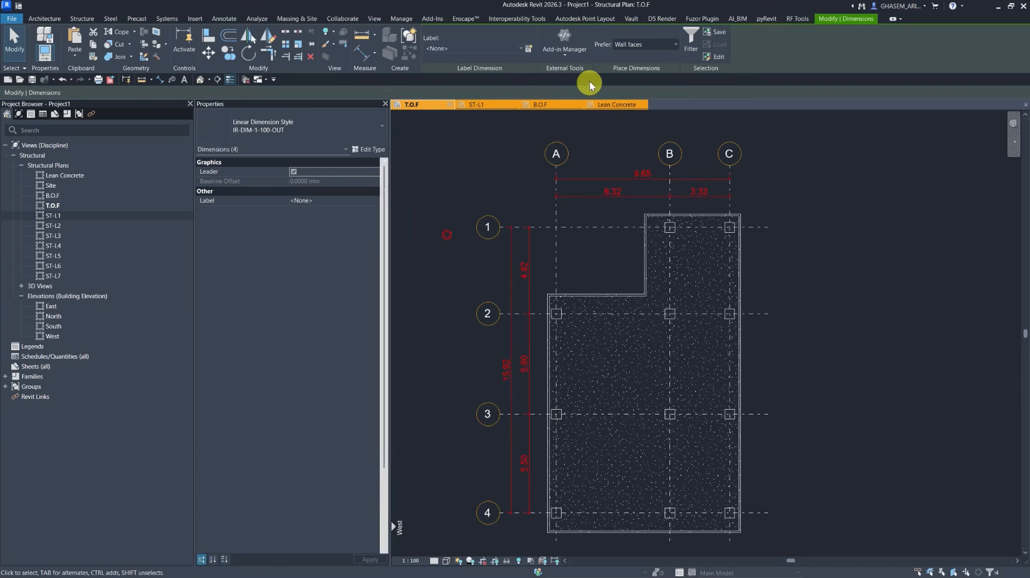
pyautogui.doubleClick(52, 214)
pyautogui.click(74, 53)
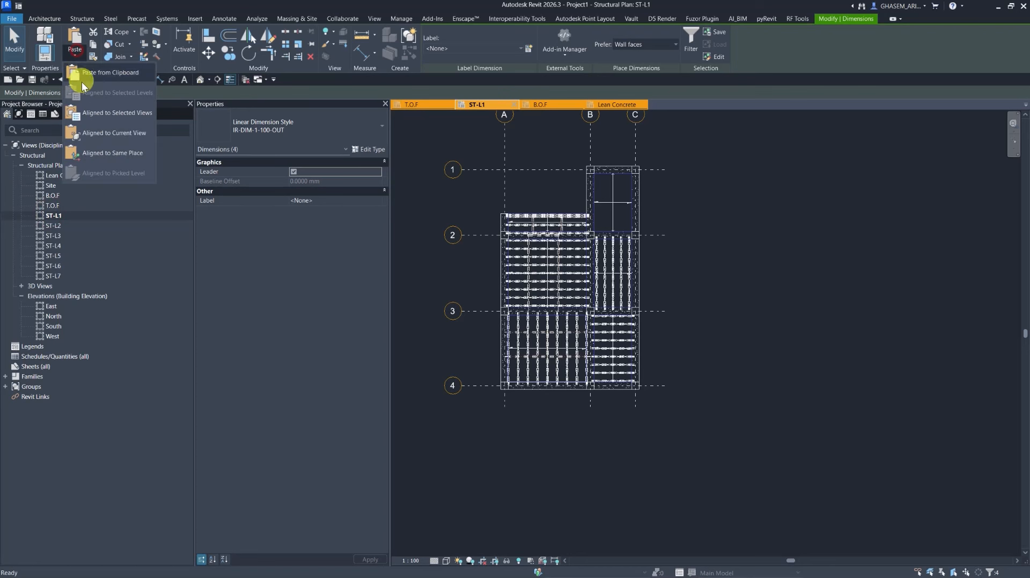
pyautogui.click(107, 139)
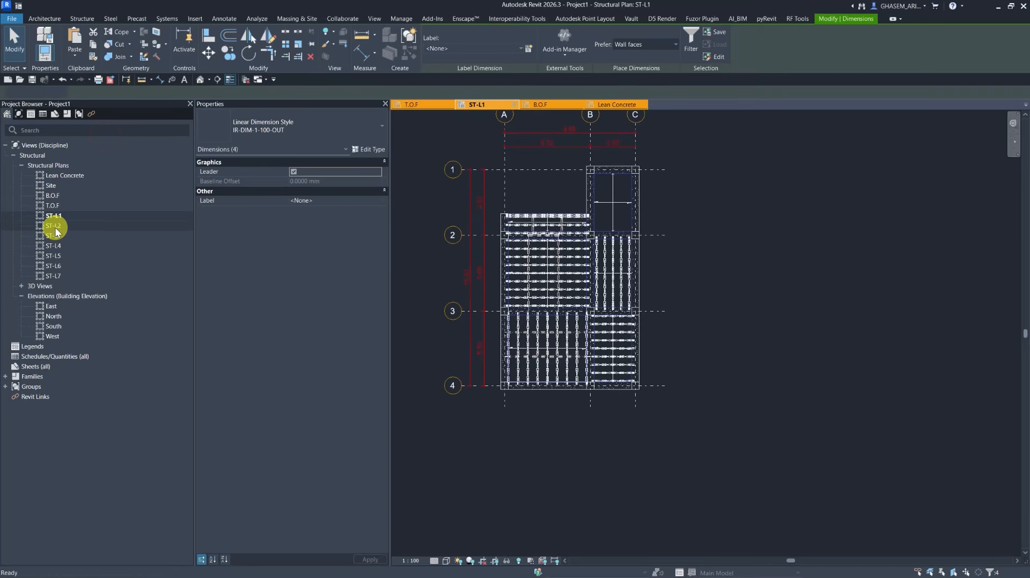
# Paste the dimensions aligned to selected views, choosing the ST-L3 through ST-L7 plans.
pyautogui.doubleClick(54, 226)
pyautogui.click(69, 55)
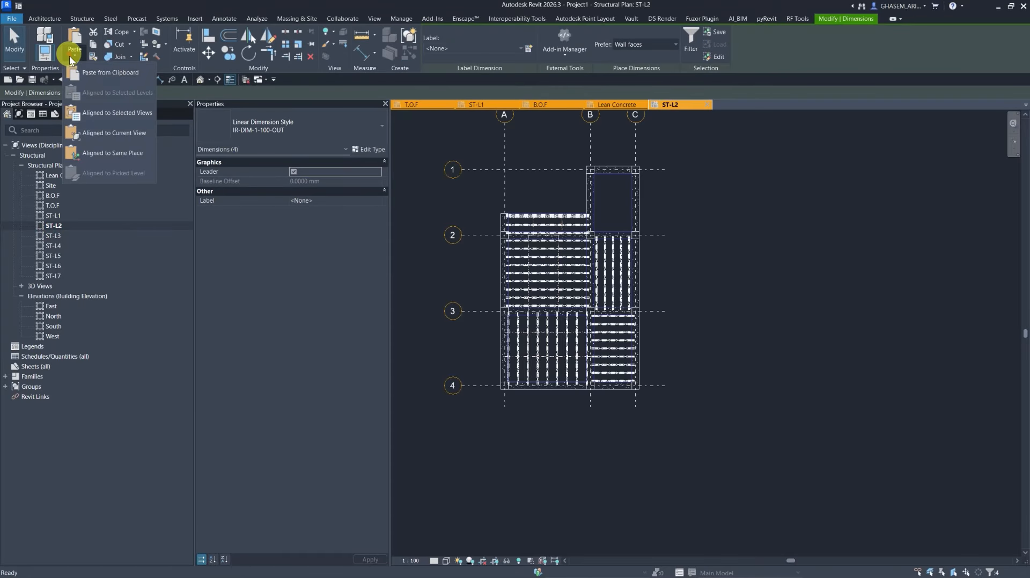
pyautogui.click(94, 114)
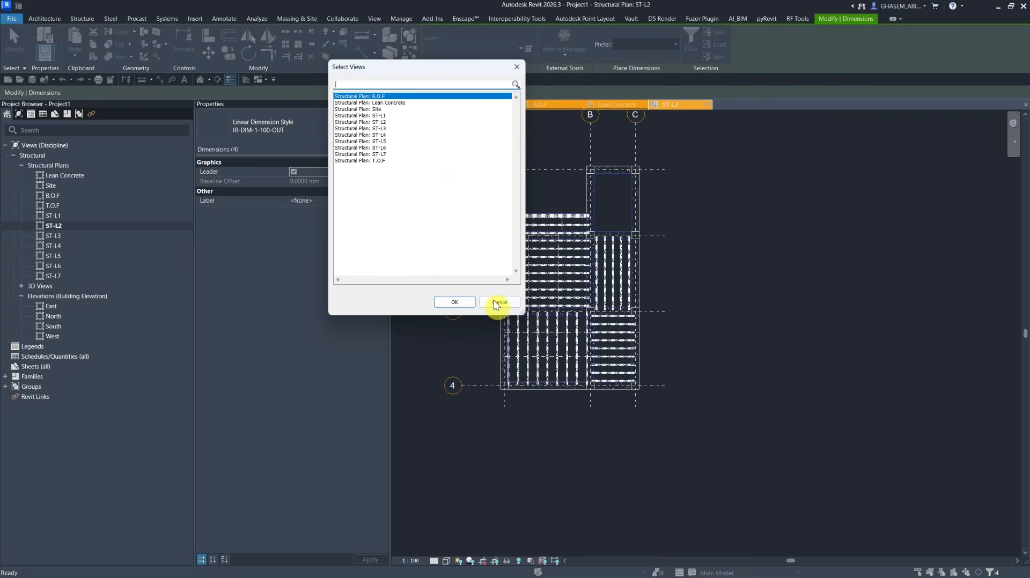
pyautogui.moveTo(385, 128); pyautogui.dragTo(387, 155)
pyautogui.click(455, 301)
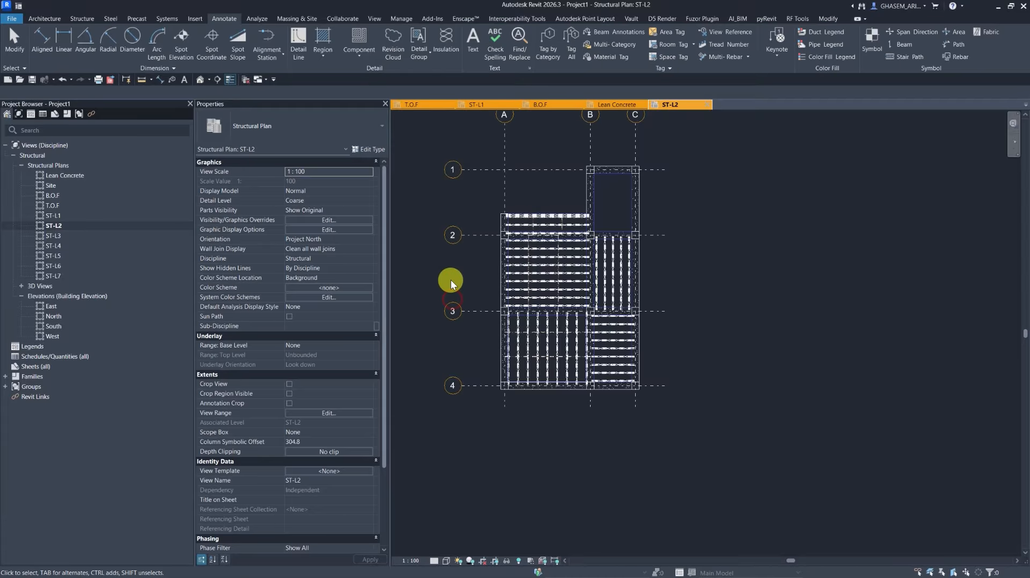
# Paste the dimensions into the ST-L2 plan aligned to the current view.
pyautogui.doubleClick(53, 236)
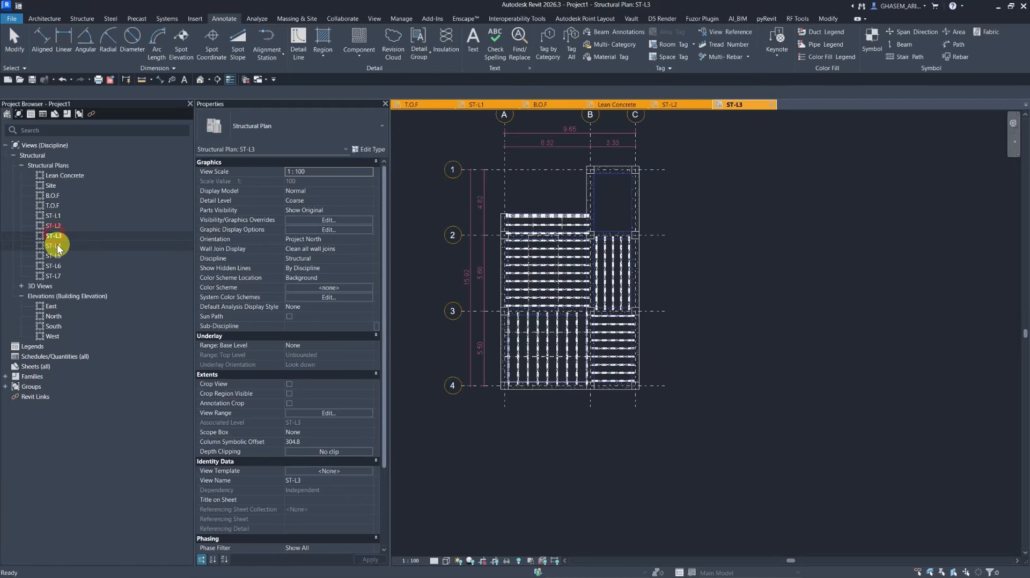
pyautogui.doubleClick(54, 224)
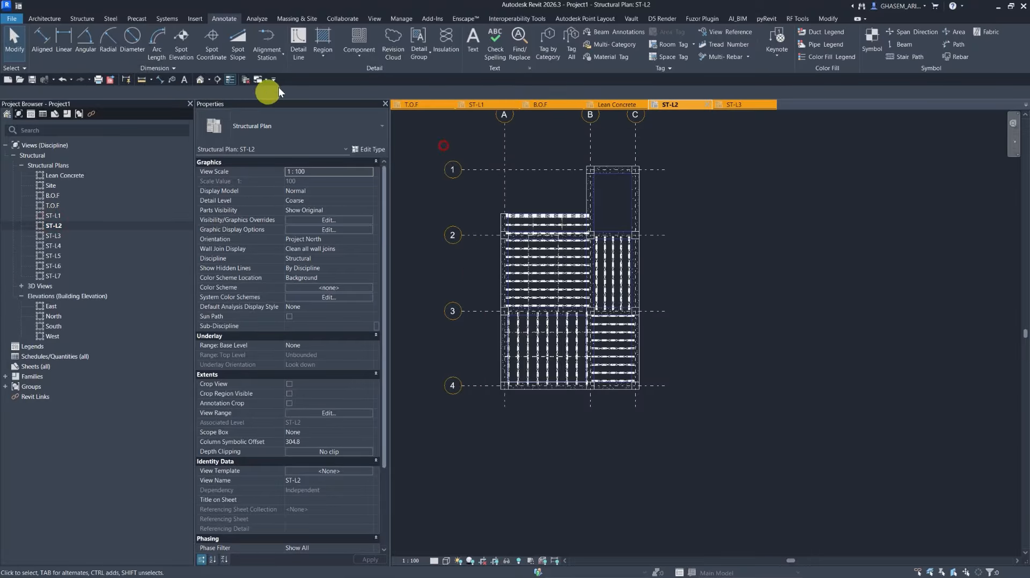
pyautogui.click(828, 19)
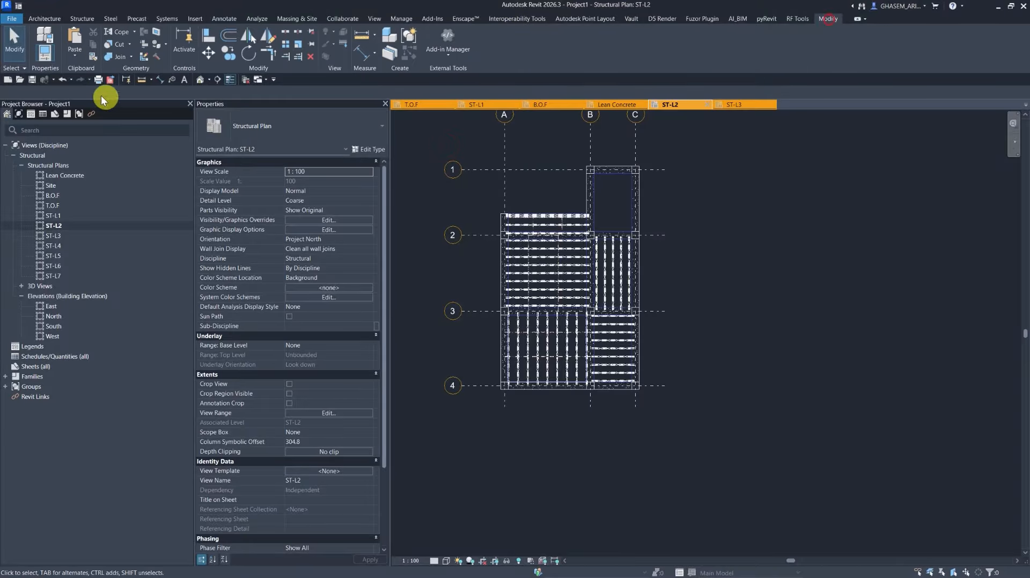
pyautogui.click(72, 53)
pyautogui.click(107, 132)
pyautogui.click(415, 281)
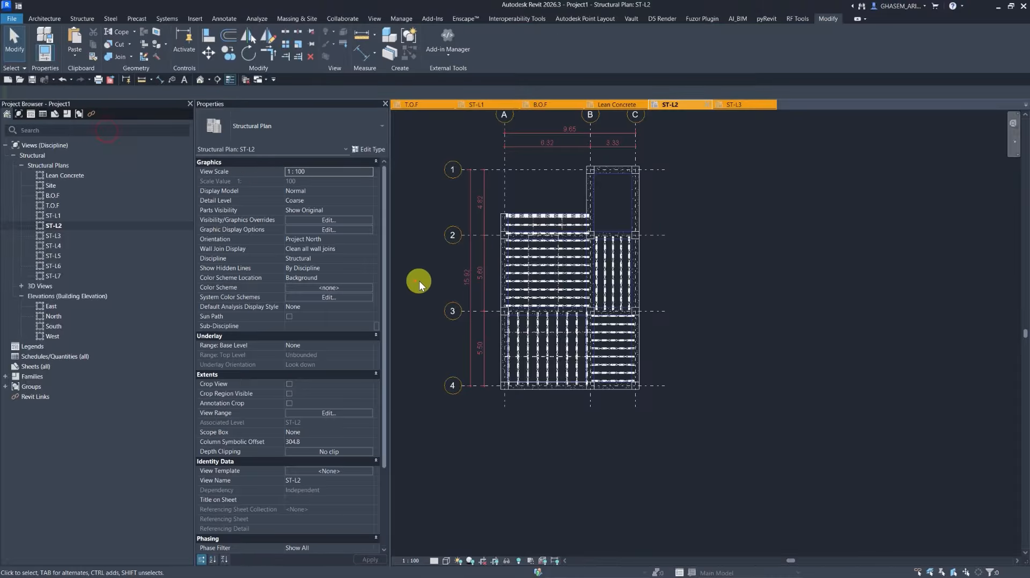
# Review the ST-L5, T.O.F and ST-L1 plans for the pasted grid dimensions.
pyautogui.moveTo(429, 285); pyautogui.dragTo(488, 297, button='middle')
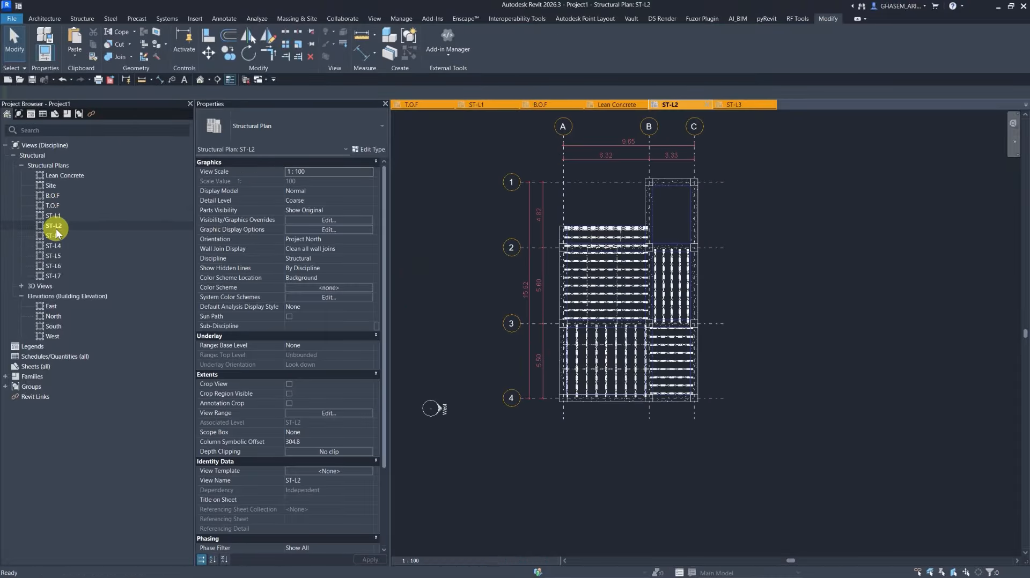
pyautogui.doubleClick(53, 256)
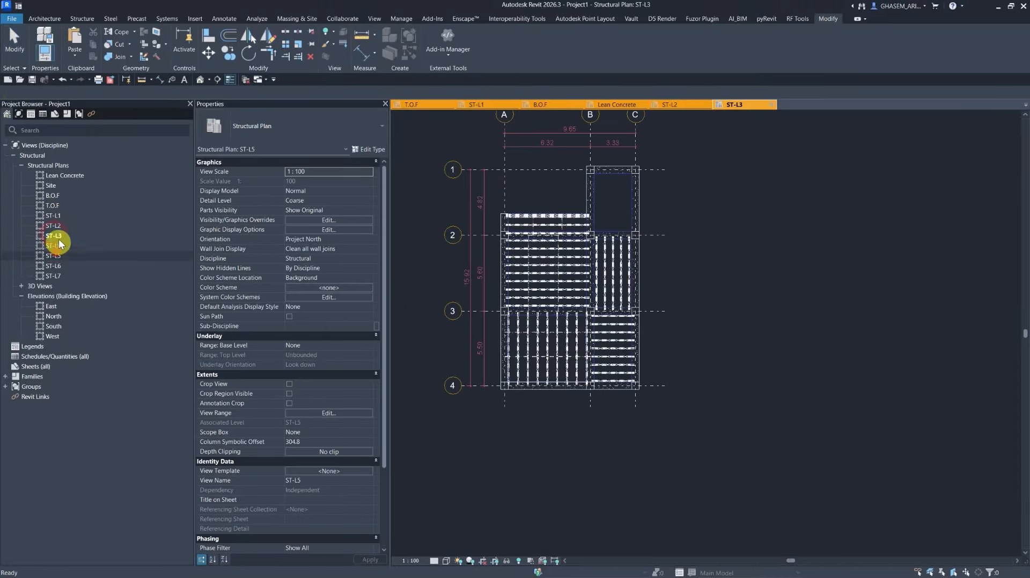
pyautogui.doubleClick(53, 206)
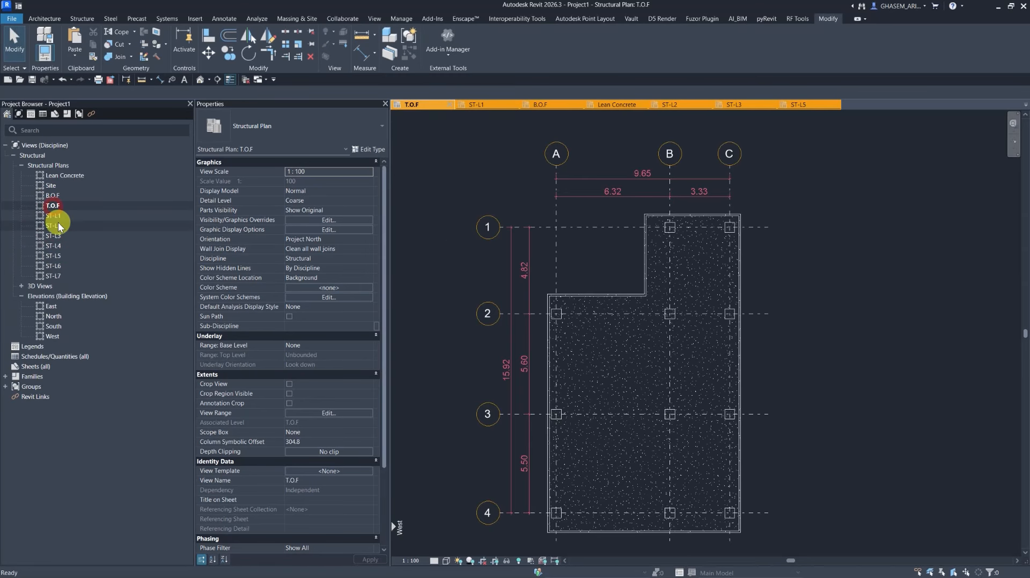
pyautogui.doubleClick(54, 215)
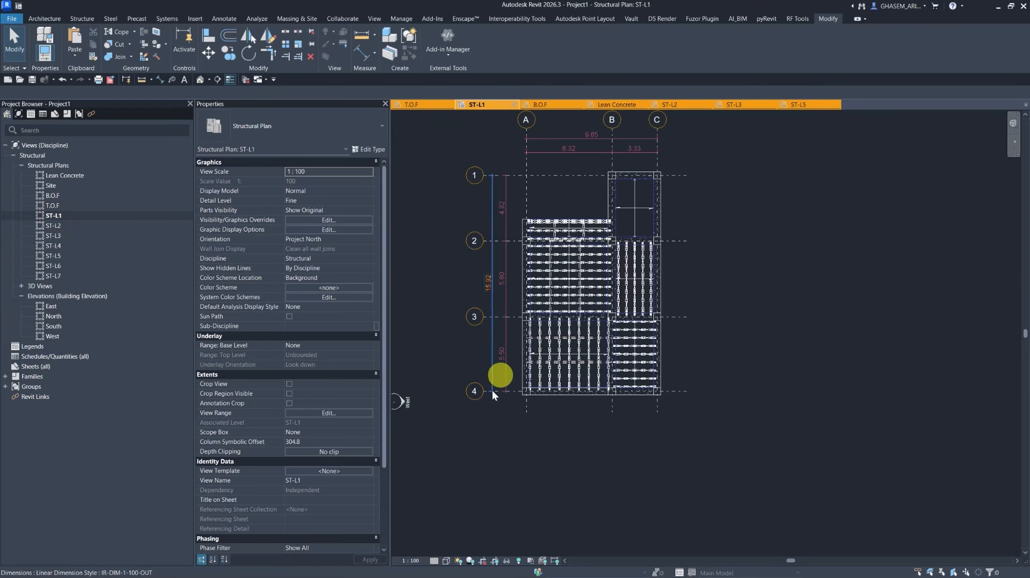
# Turn on cropping for the ST-L1 plan and make the crop region visible.
pyautogui.press('z')
pyautogui.press('f')
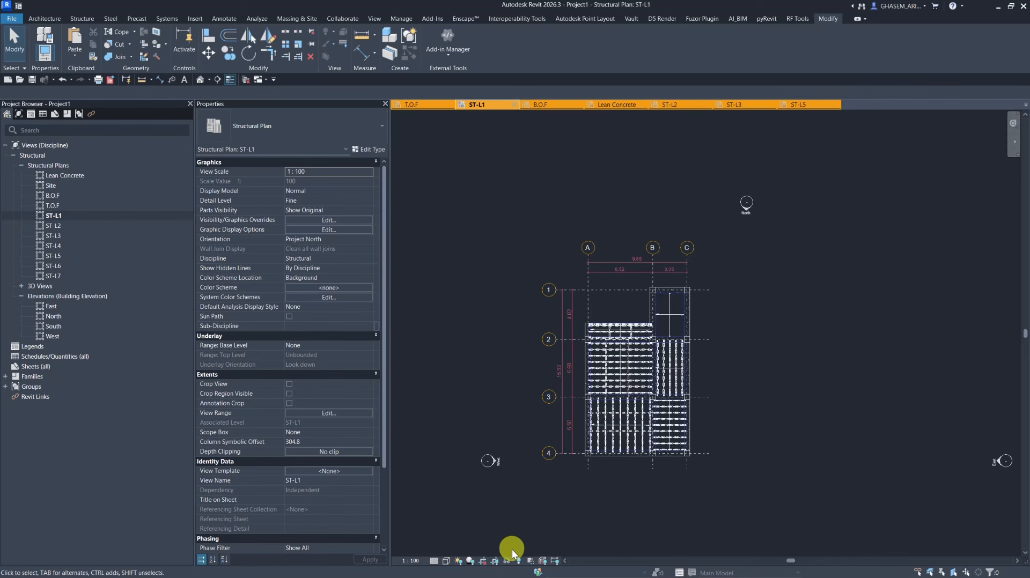
pyautogui.click(494, 561)
pyautogui.click(506, 561)
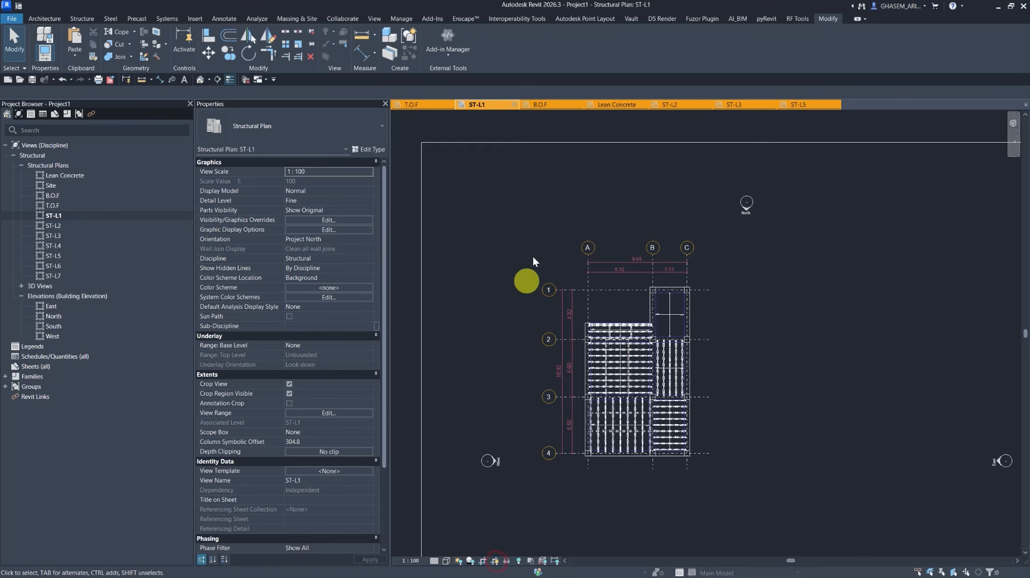
# Resize the ST-L1 crop region tightly around the grids and dimensions, then hide the crop region.
pyautogui.scroll(-3, 529, 280)
pyautogui.click(575, 186)
pyautogui.scroll(-1, 697, 255)
pyautogui.moveTo(809, 342); pyautogui.dragTo(653, 335)
pyautogui.moveTo(529, 341); pyautogui.dragTo(589, 342)
pyautogui.moveTo(620, 481); pyautogui.dragTo(630, 344)
pyautogui.scroll(2, 616, 215)
pyautogui.moveTo(620, 184); pyautogui.dragTo(622, 265)
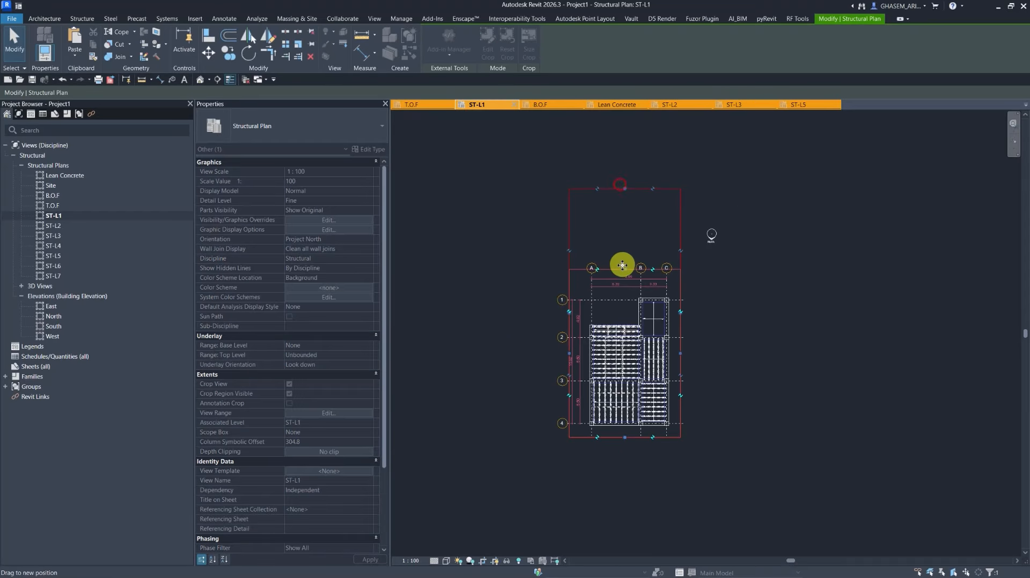
pyautogui.click(730, 283)
pyautogui.scroll(2, 683, 292)
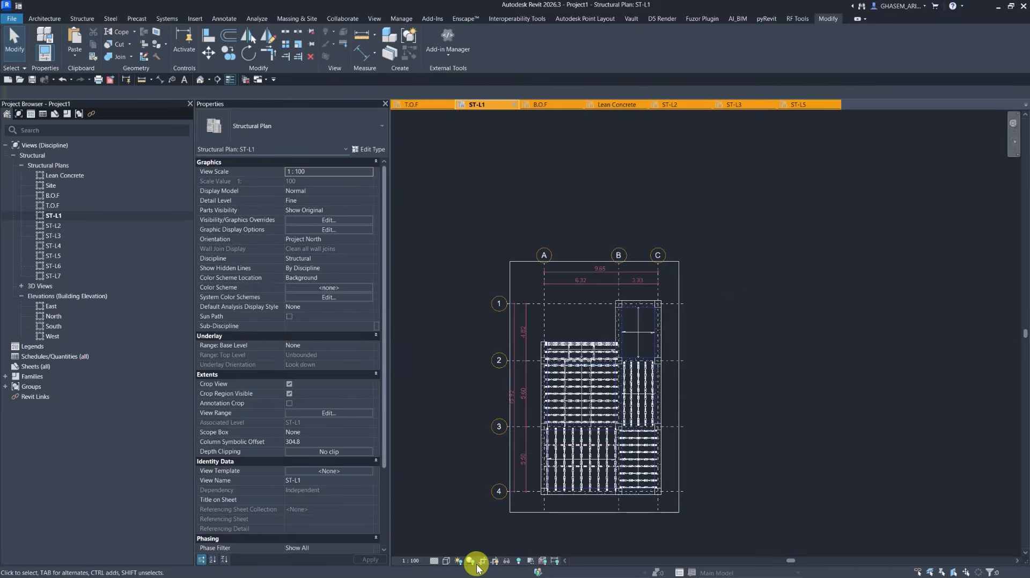
pyautogui.click(495, 562)
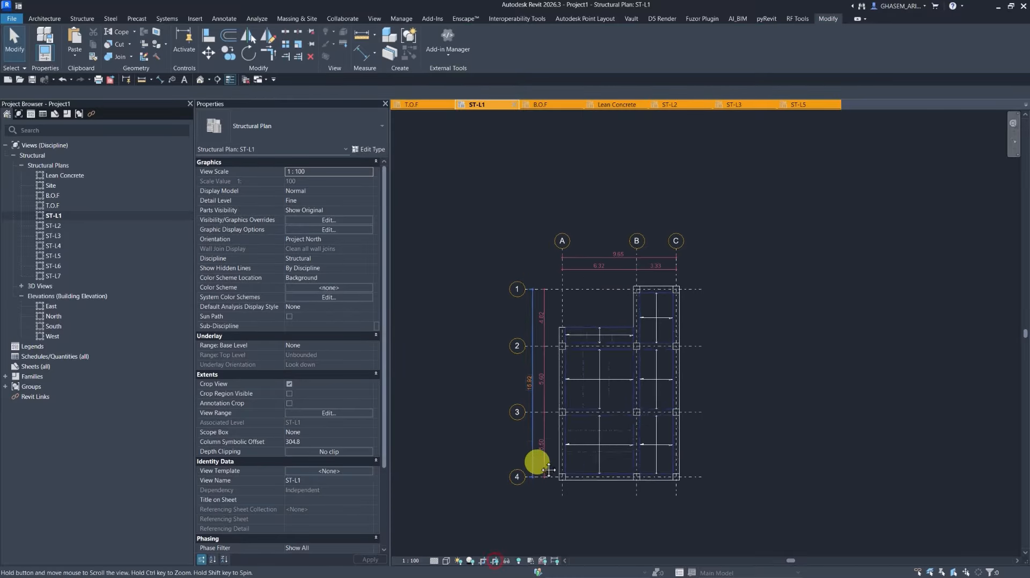
pyautogui.click(1013, 140)
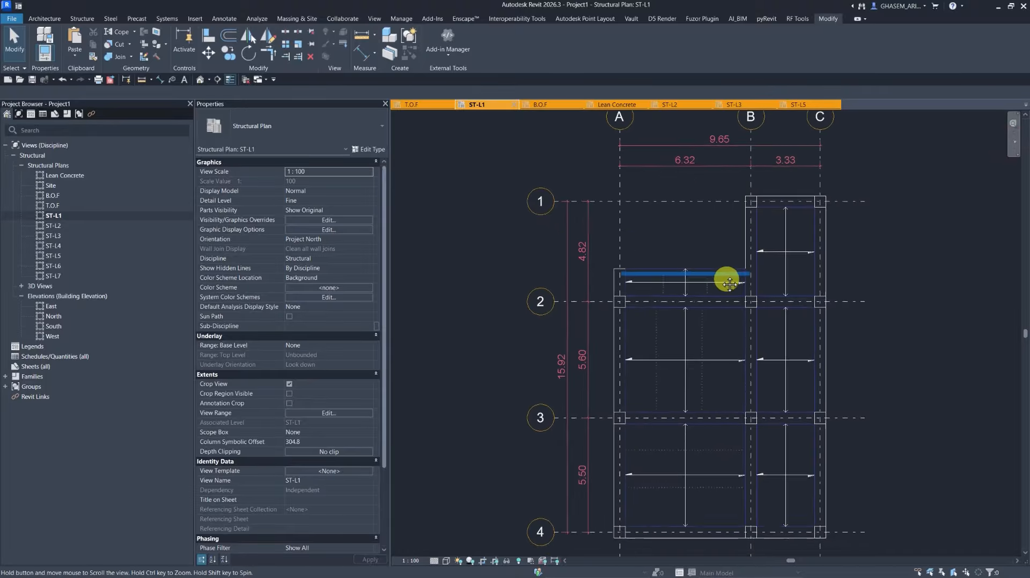
# Create a view template named STR_PLAN from the ST-L1 plan.
pyautogui.rightClick(57, 215)
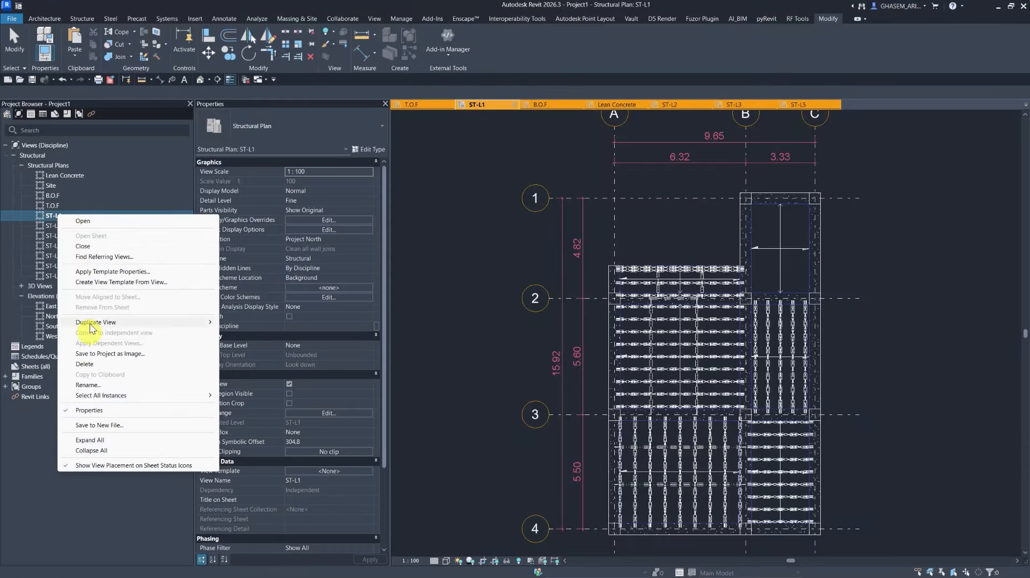
pyautogui.click(94, 283)
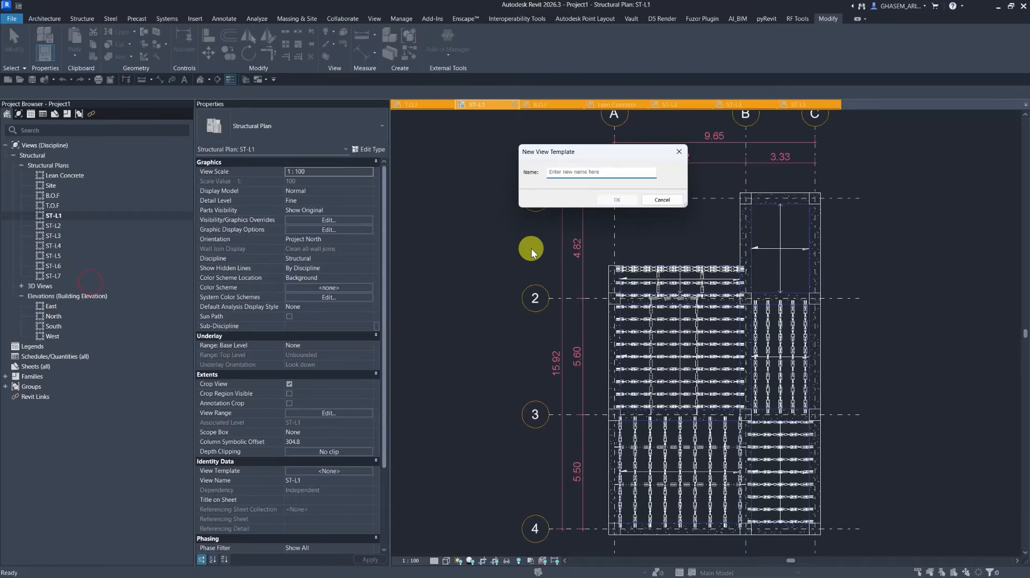
pyautogui.write('ST')
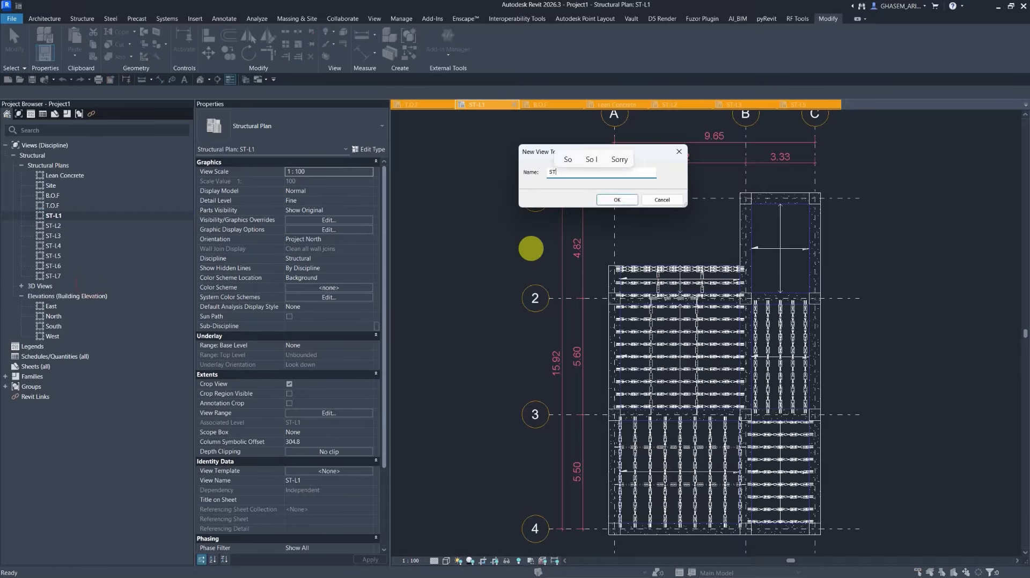
pyautogui.write('R_PLAN')
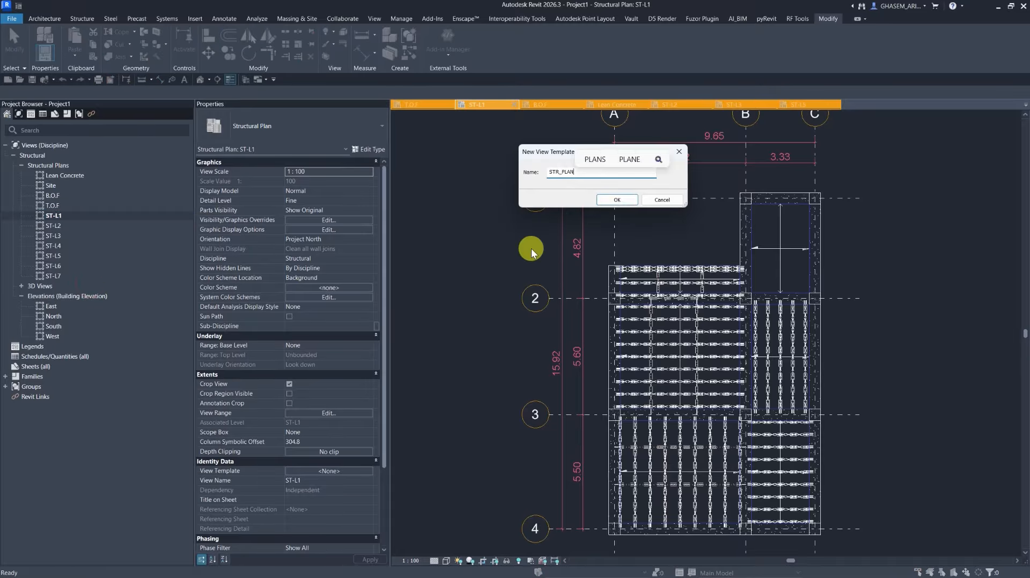
pyautogui.click(617, 199)
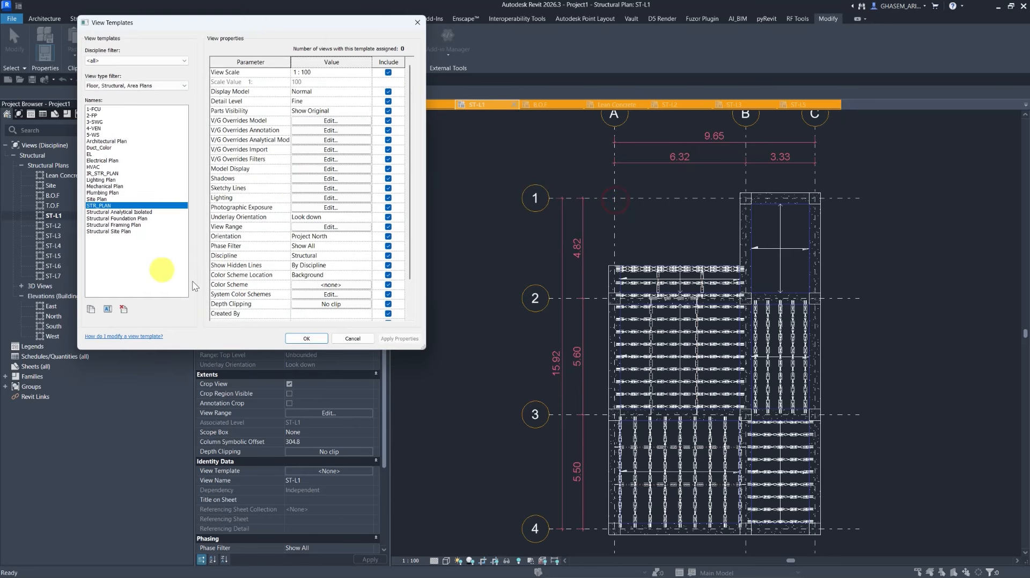
pyautogui.click(306, 337)
# Apply the STR_PLAN template properties to the ST-L1 through ST-L7 plans.
pyautogui.click(53, 215)
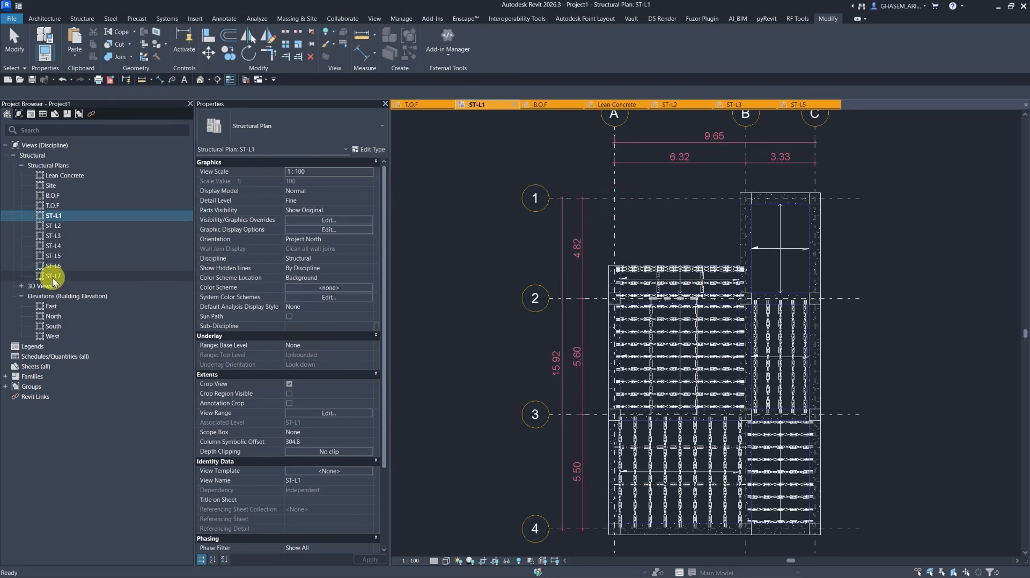
pyautogui.keyDown('shift'); pyautogui.click(54, 276); pyautogui.keyUp('shift')
pyautogui.rightClick(53, 275)
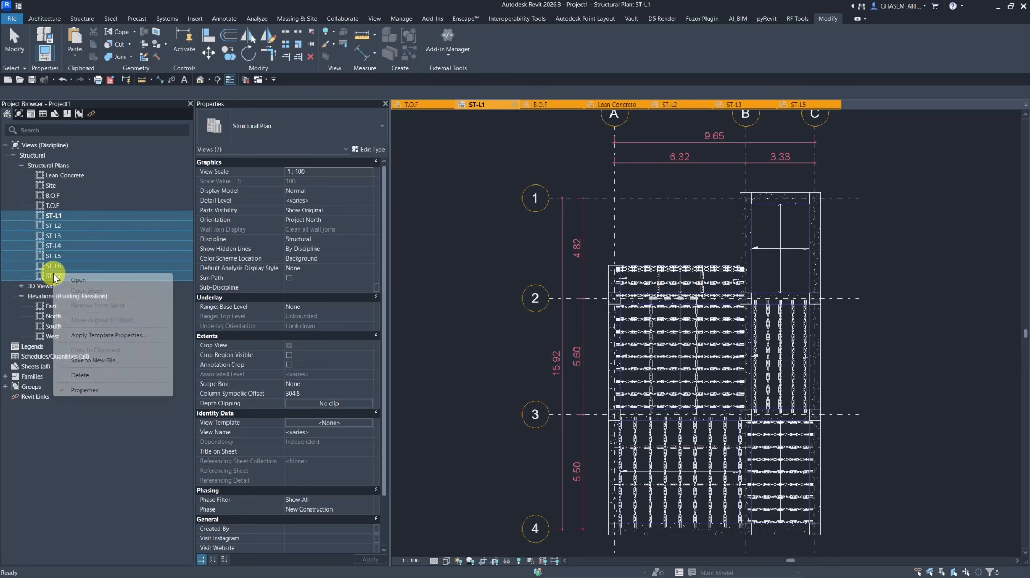
pyautogui.click(59, 319)
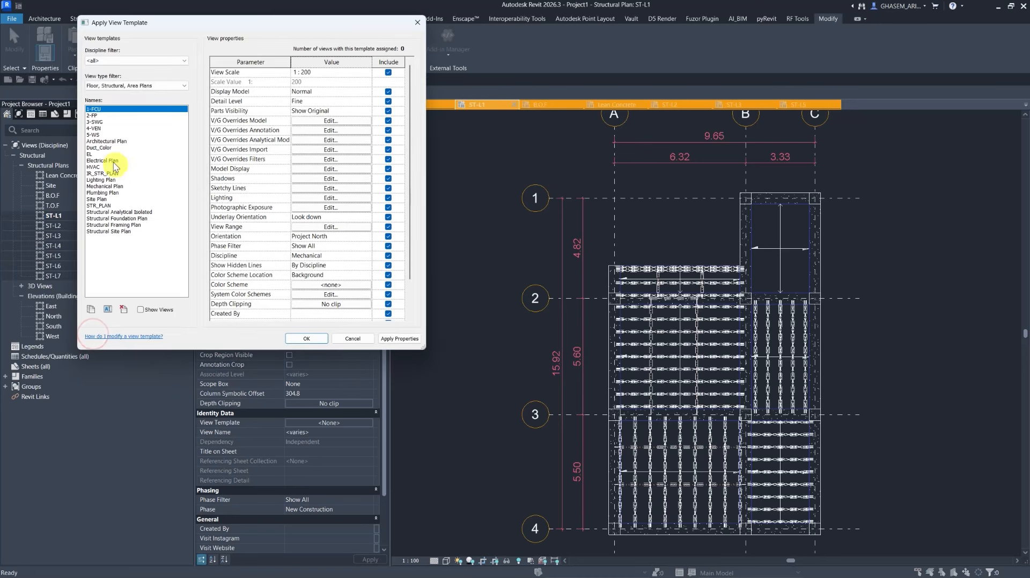
pyautogui.click(101, 205)
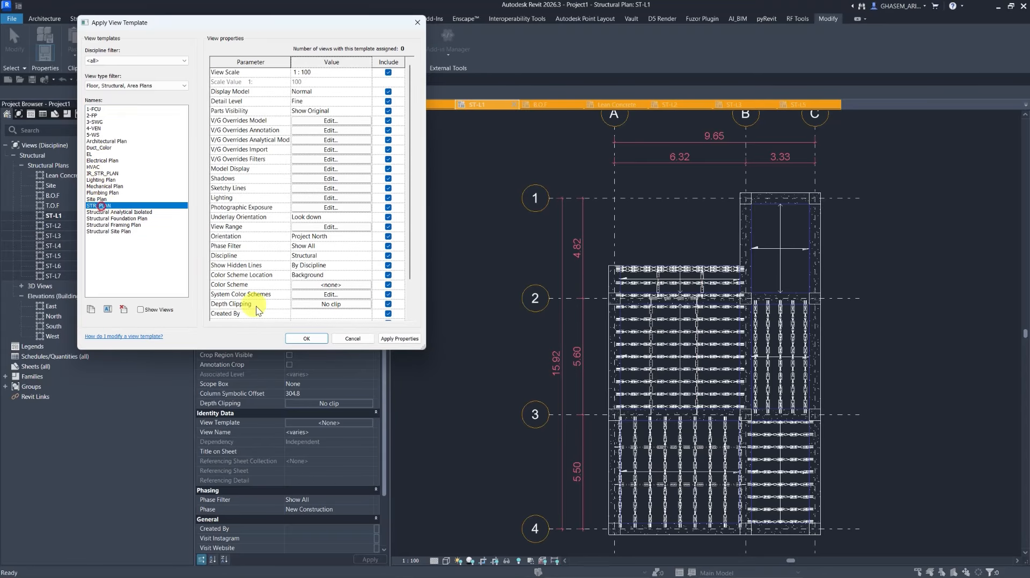
pyautogui.click(305, 337)
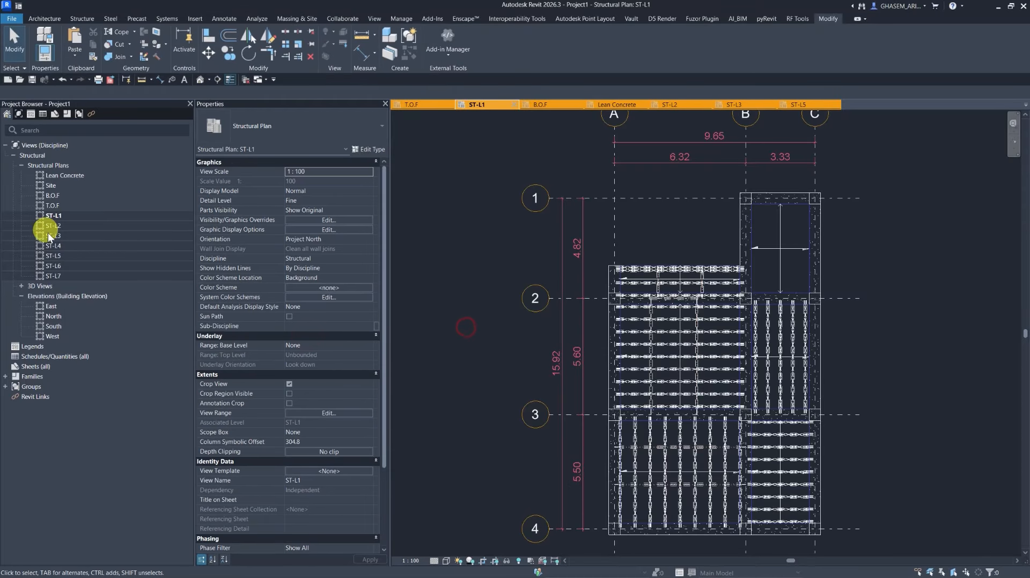
# Open the ST-L3 plan and return to ST-L1 to check the applied template.
pyautogui.click(52, 235)
pyautogui.doubleClick(52, 236)
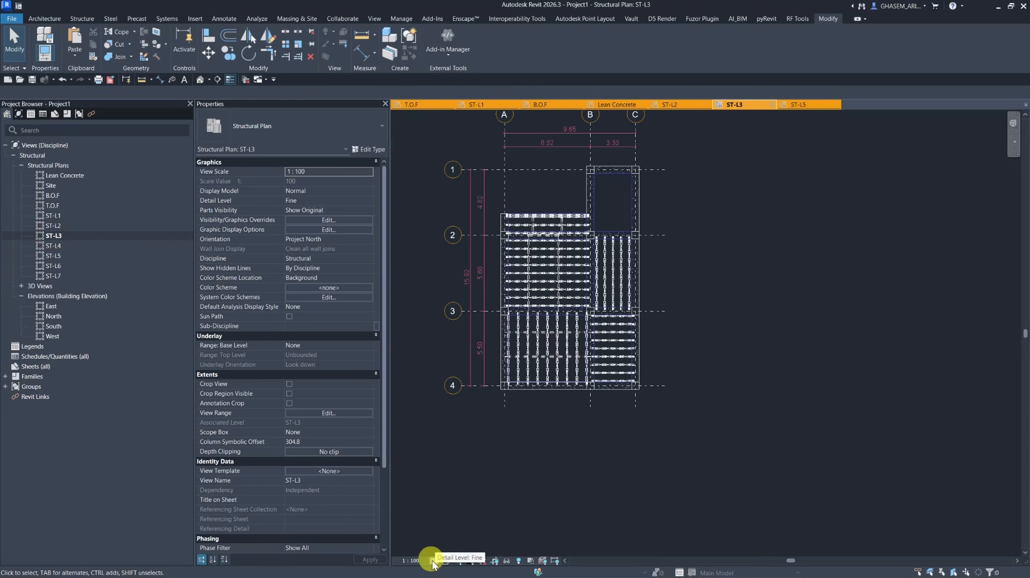
pyautogui.doubleClick(50, 239)
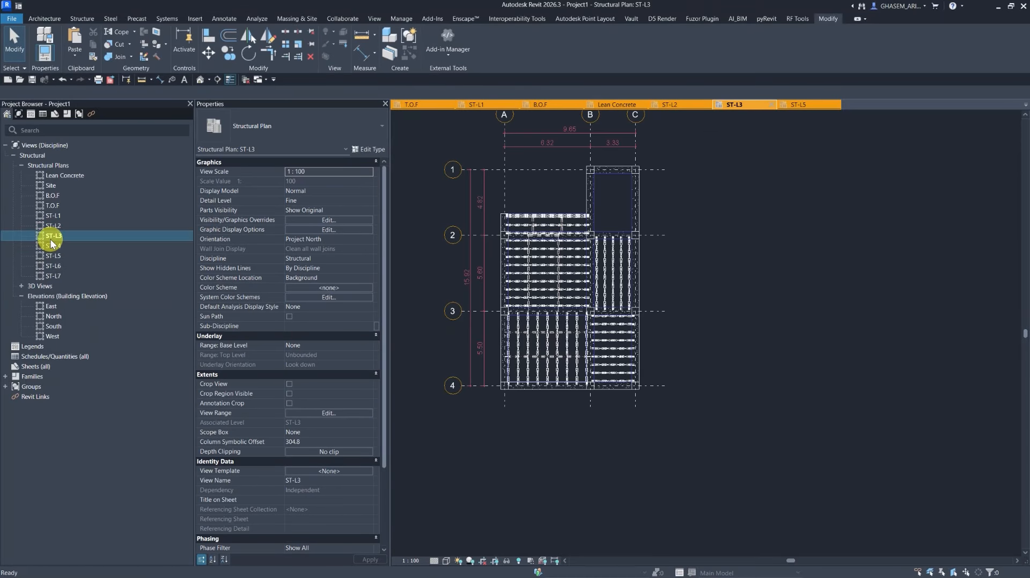
pyautogui.doubleClick(56, 214)
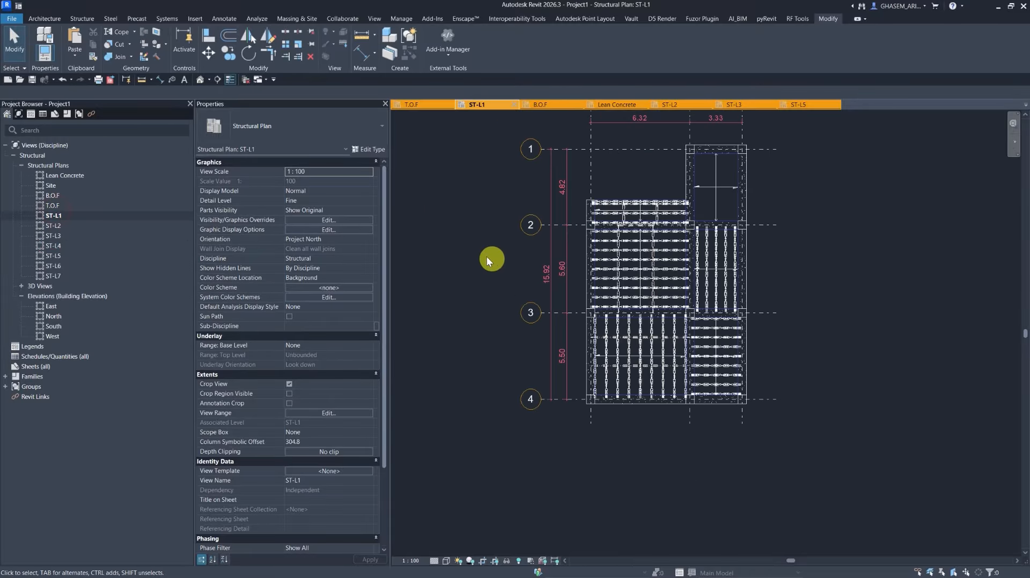
# Draw a vertical Building Section line between grids A and B, running from above grid 1 to below grid 4.
pyautogui.click(219, 79)
pyautogui.click(274, 125)
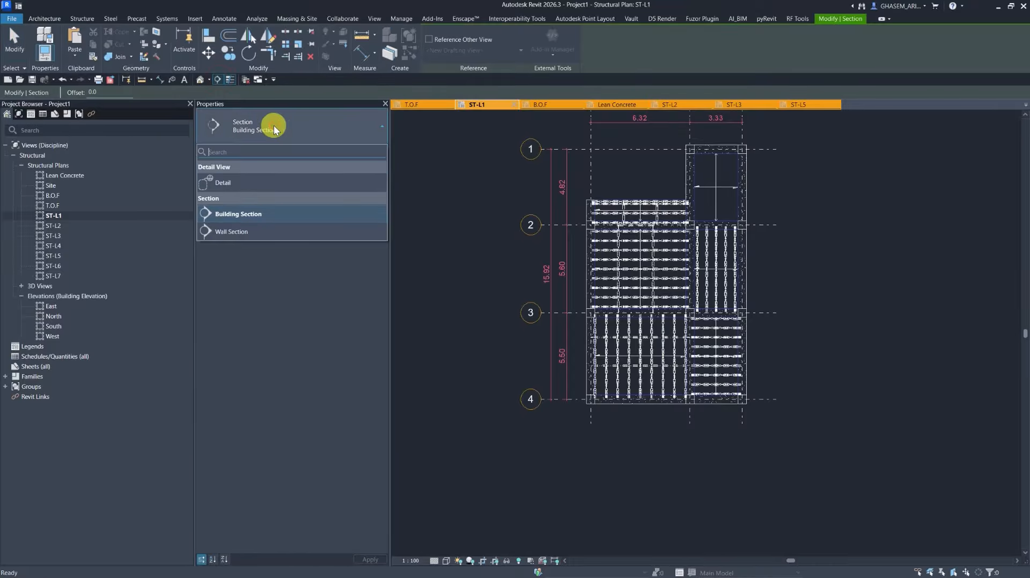
pyautogui.click(239, 214)
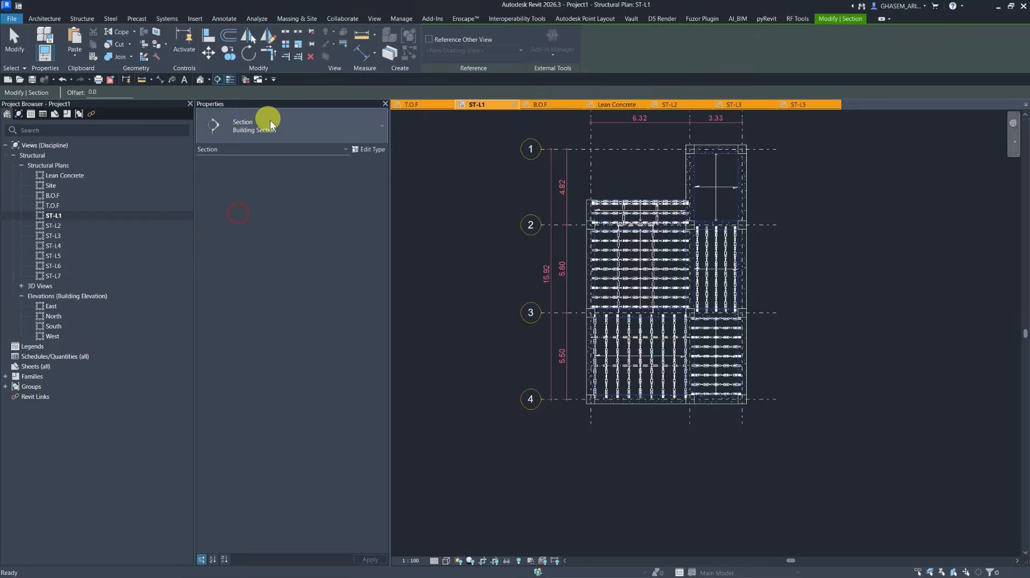
pyautogui.moveTo(457, 114); pyautogui.dragTo(448, 113, button='middle')
pyautogui.moveTo(554, 278); pyautogui.dragTo(537, 299, button='middle')
pyautogui.moveTo(610, 167); pyautogui.dragTo(612, 195, button='middle')
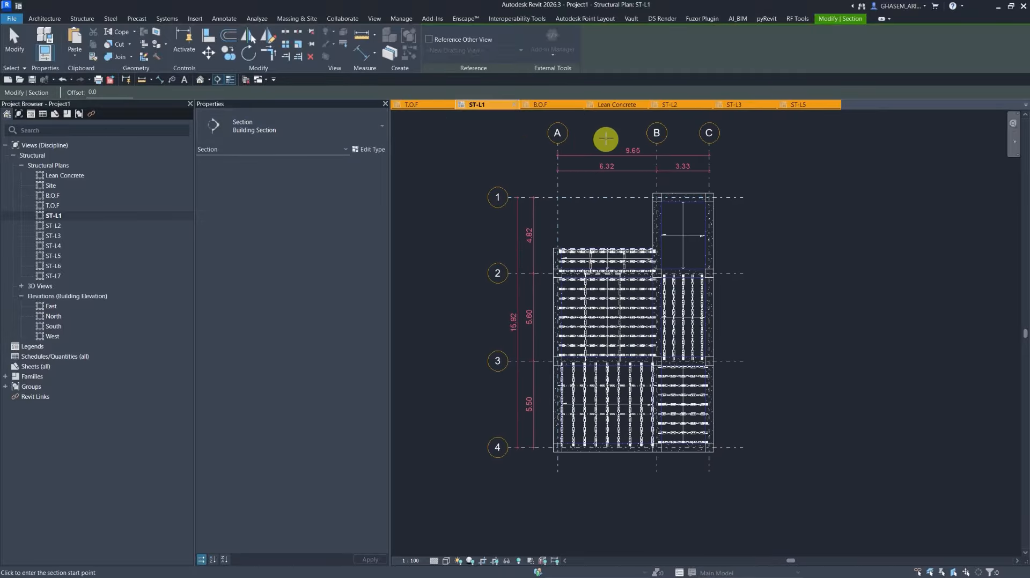
pyautogui.click(606, 138)
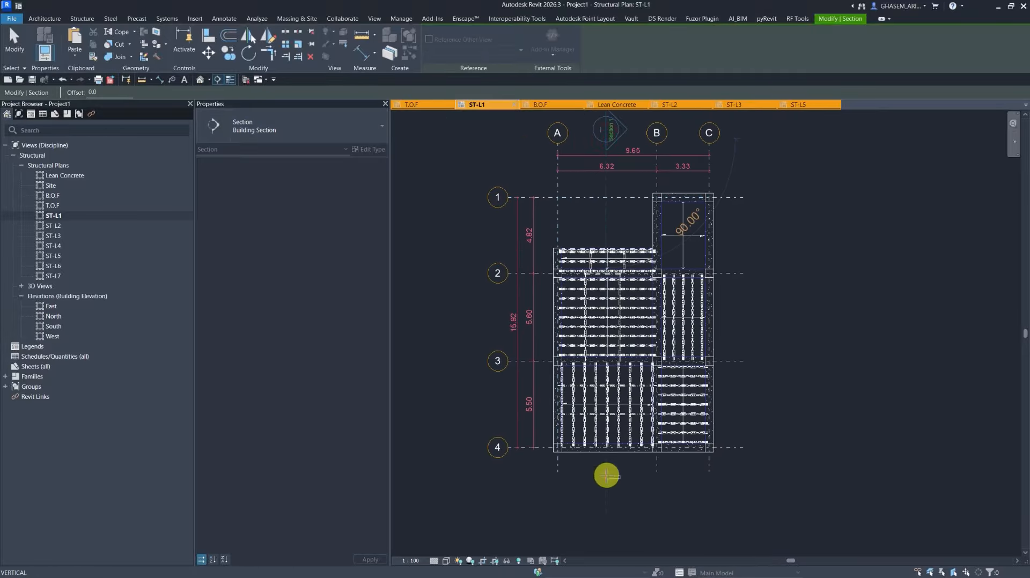
pyautogui.click(606, 500)
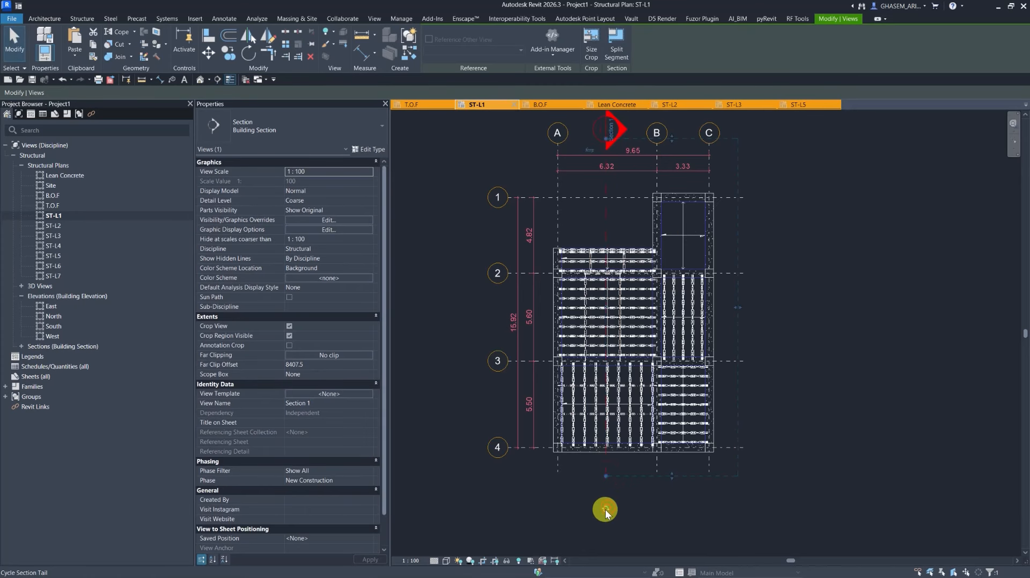
pyautogui.click(606, 511)
pyautogui.click(638, 496)
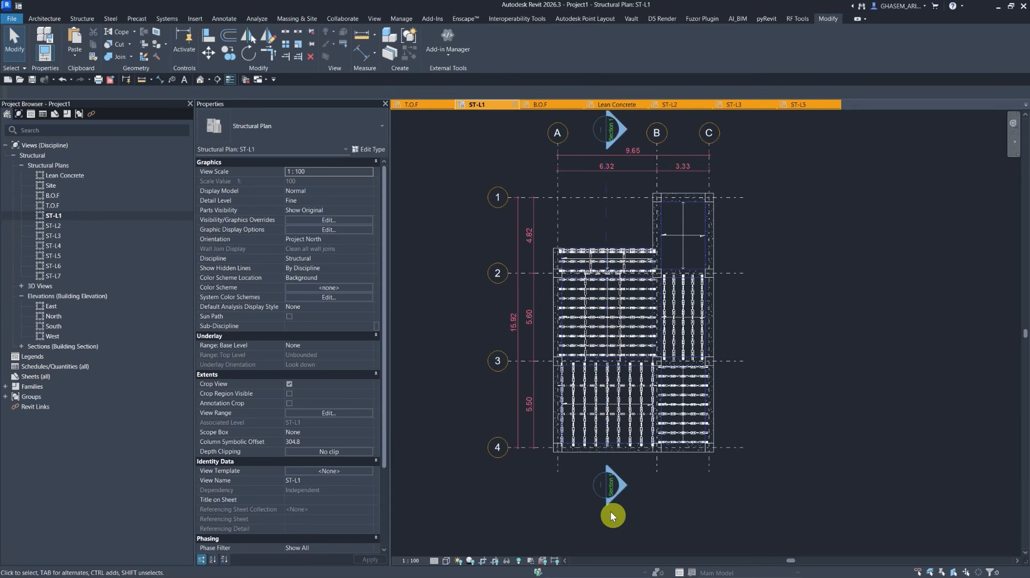
# Open Section 1, adjust its crop region and hide the crop region.
pyautogui.doubleClick(616, 486)
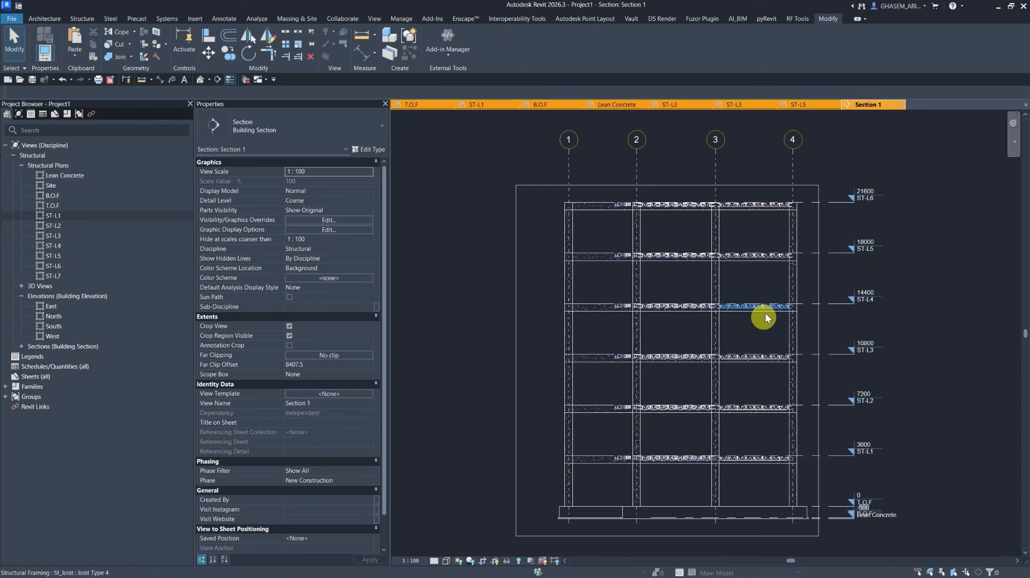
pyautogui.click(516, 285)
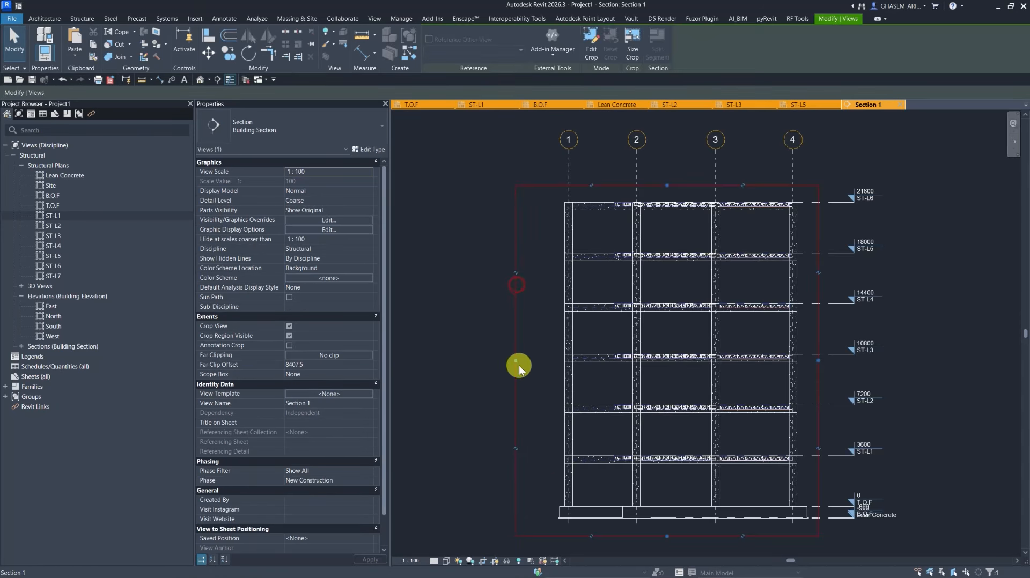
pyautogui.moveTo(518, 365); pyautogui.dragTo(551, 371)
pyautogui.click(493, 561)
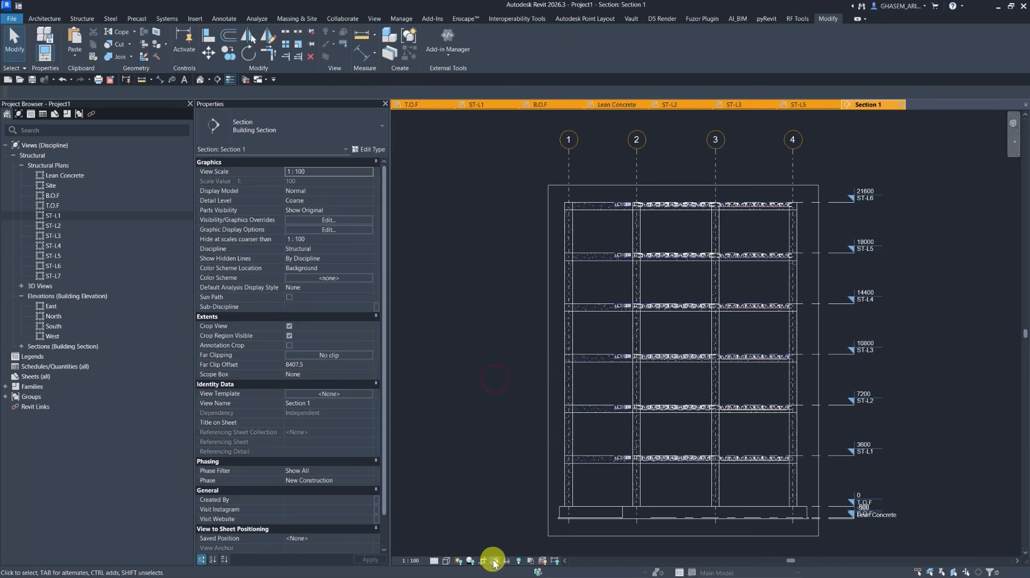
# In the ST-L1 plan, select all instances of the 550x550mm concrete rectangular beam in the entire project.
pyautogui.doubleClick(51, 212)
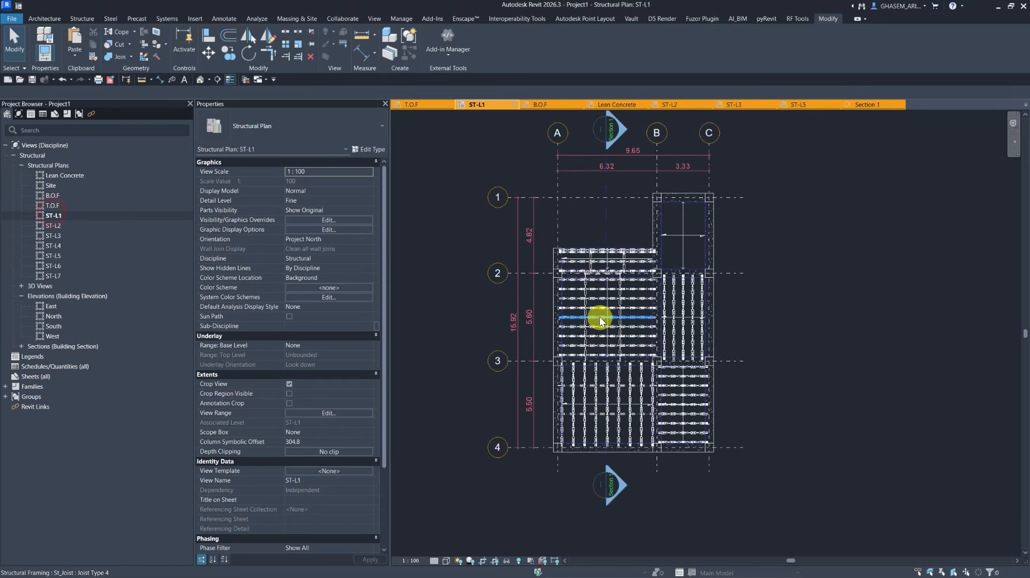
pyautogui.scroll(5, 582, 267)
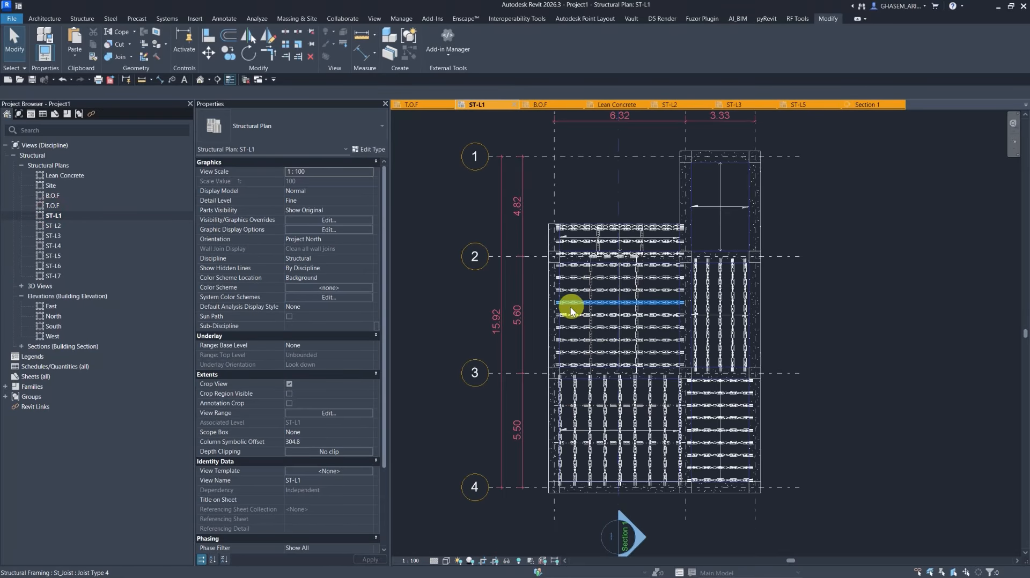
pyautogui.scroll(1, 540, 294)
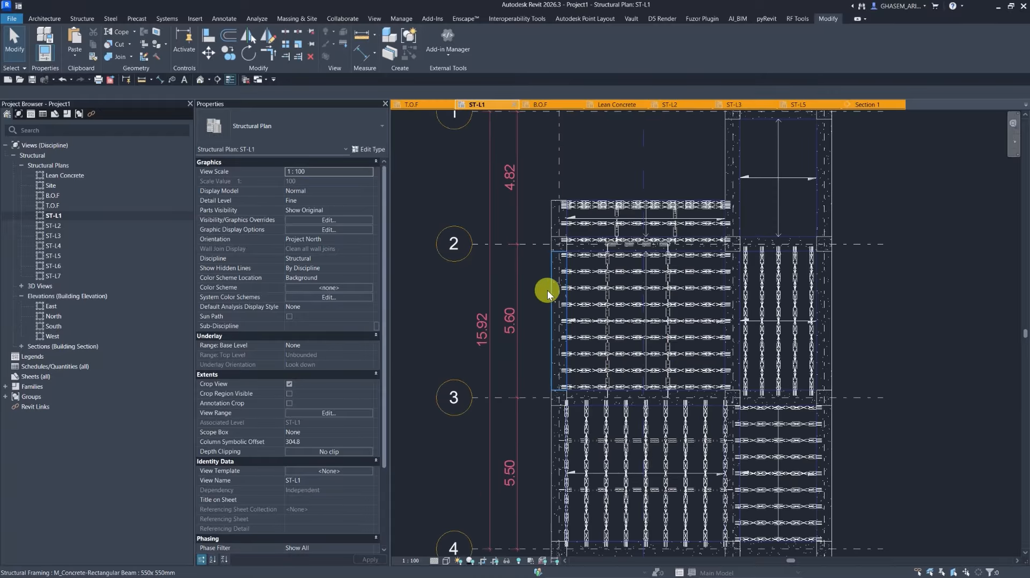
pyautogui.click(547, 291)
pyautogui.scroll(-4, 539, 290)
pyautogui.rightClick(780, 195)
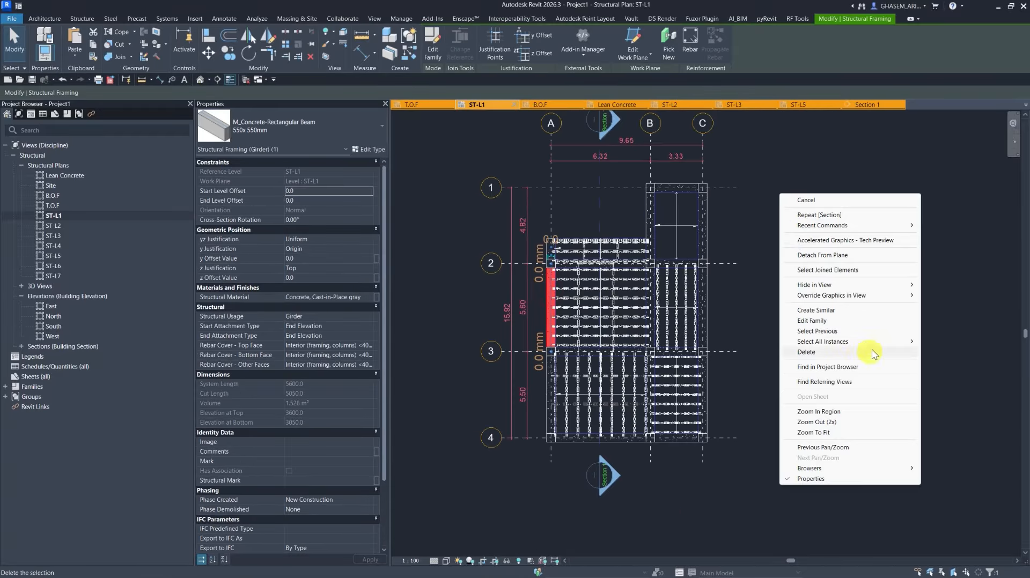
pyautogui.moveTo(899, 349)
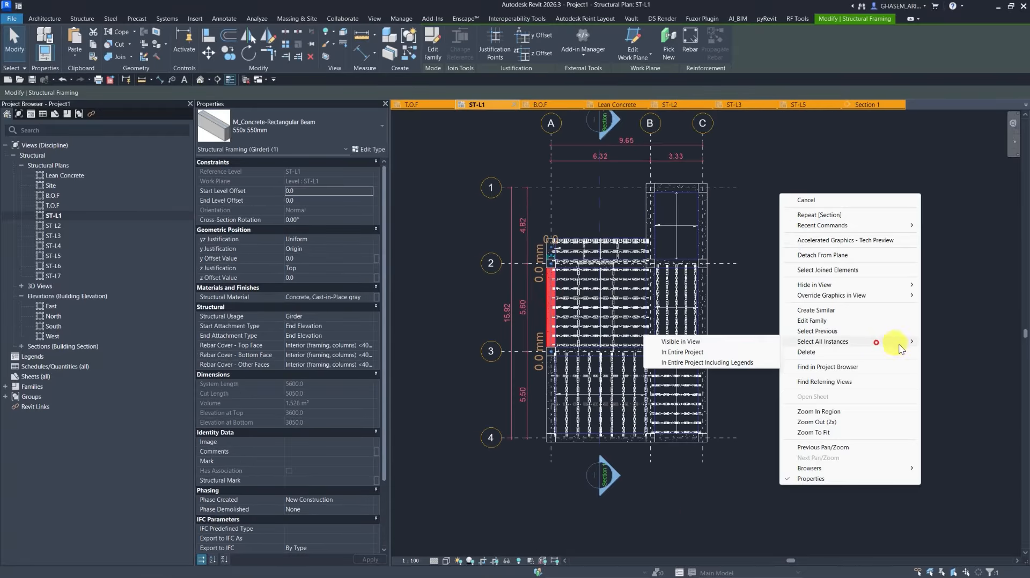
pyautogui.click(701, 352)
# Open the Beam Annotations tool for the selected 550x550mm beams.
pyautogui.click(401, 19)
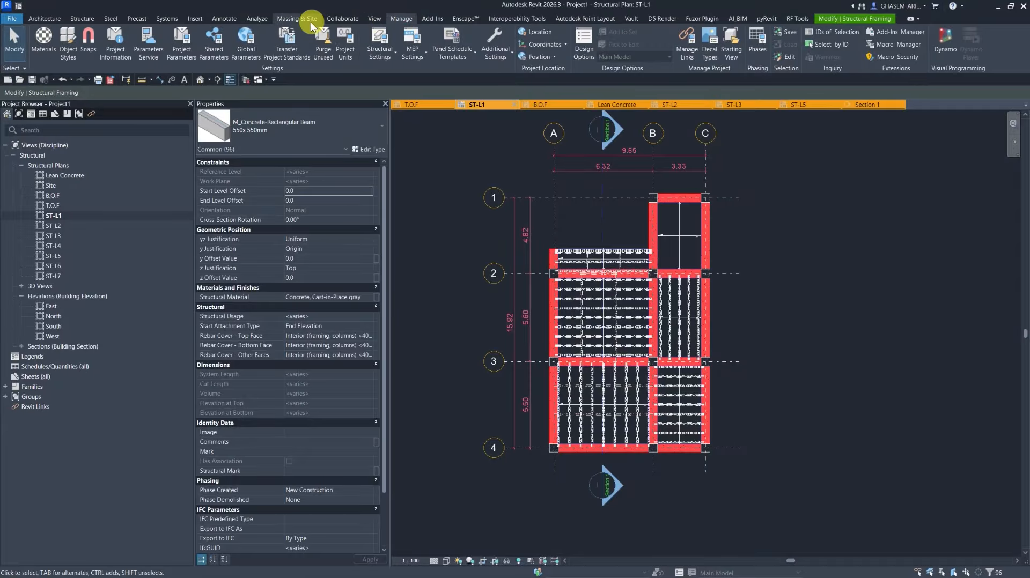
pyautogui.click(228, 21)
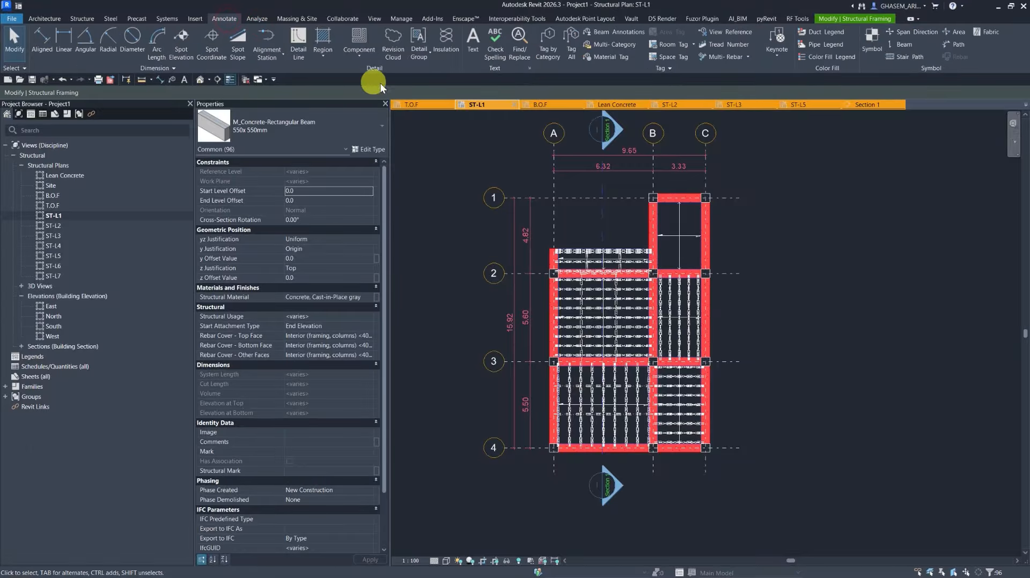
pyautogui.click(616, 31)
pyautogui.moveTo(485, 138); pyautogui.dragTo(252, 59)
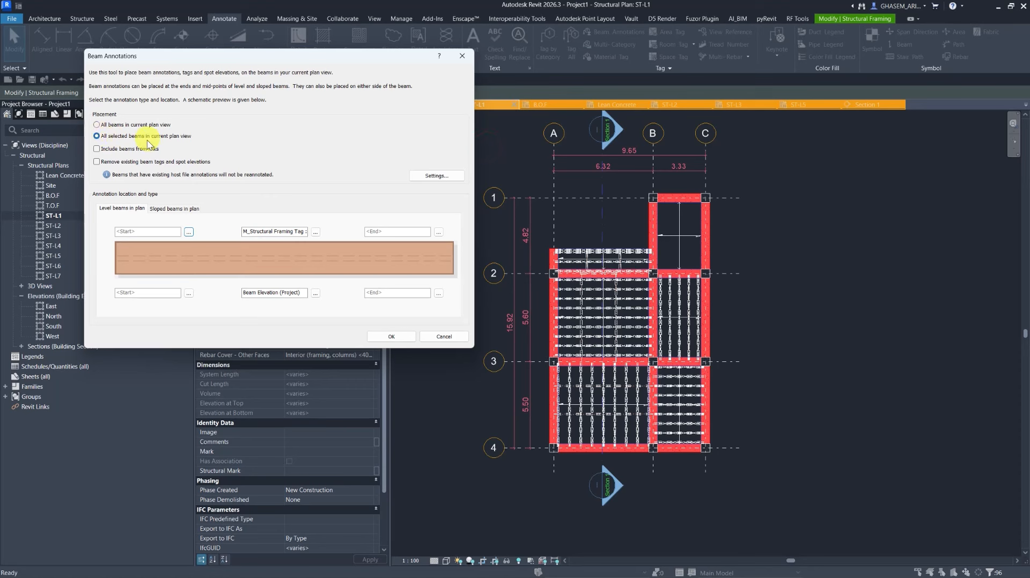
pyautogui.click(189, 233)
pyautogui.click(234, 143)
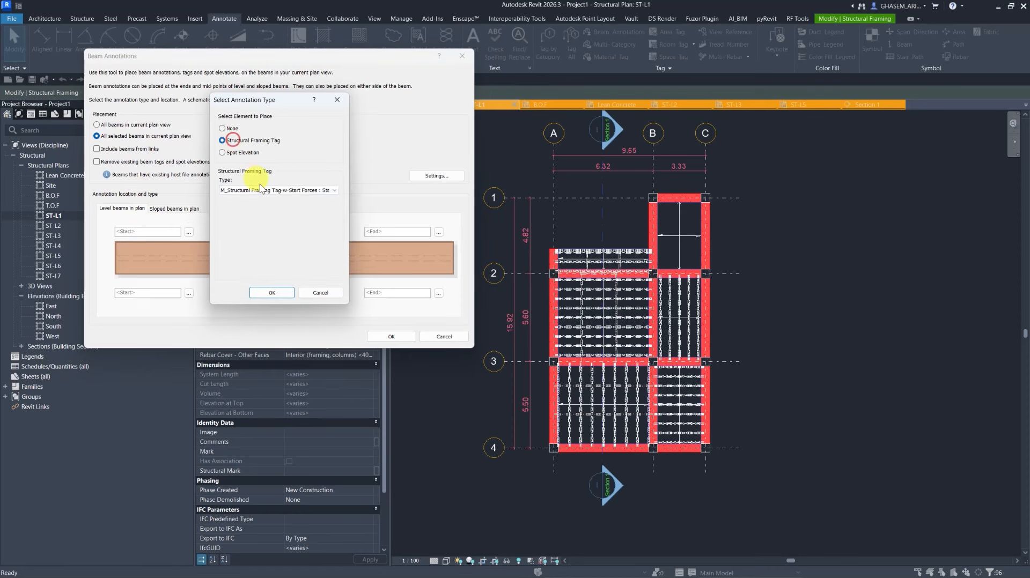
pyautogui.click(325, 191)
pyautogui.click(324, 198)
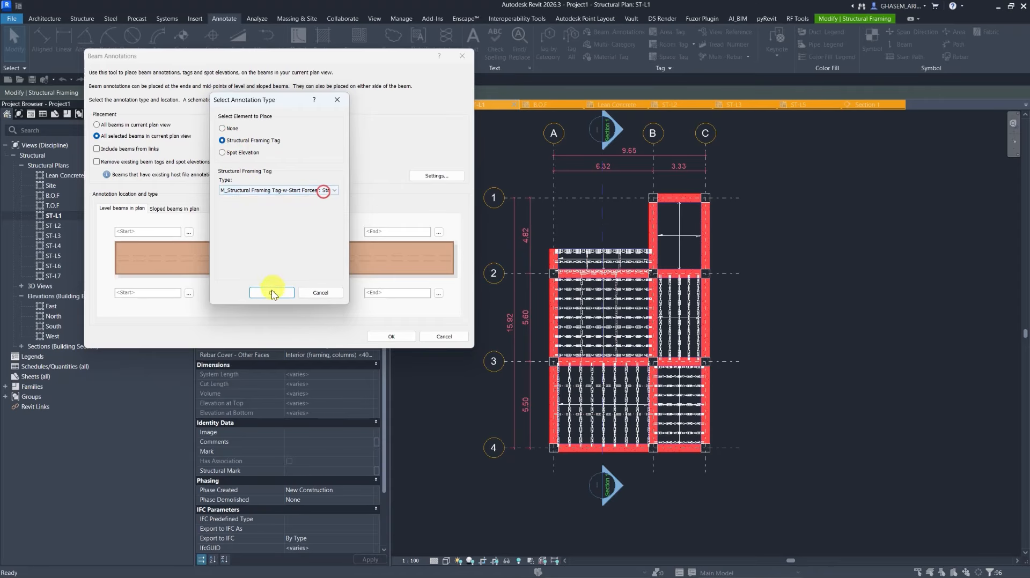
pyautogui.click(272, 293)
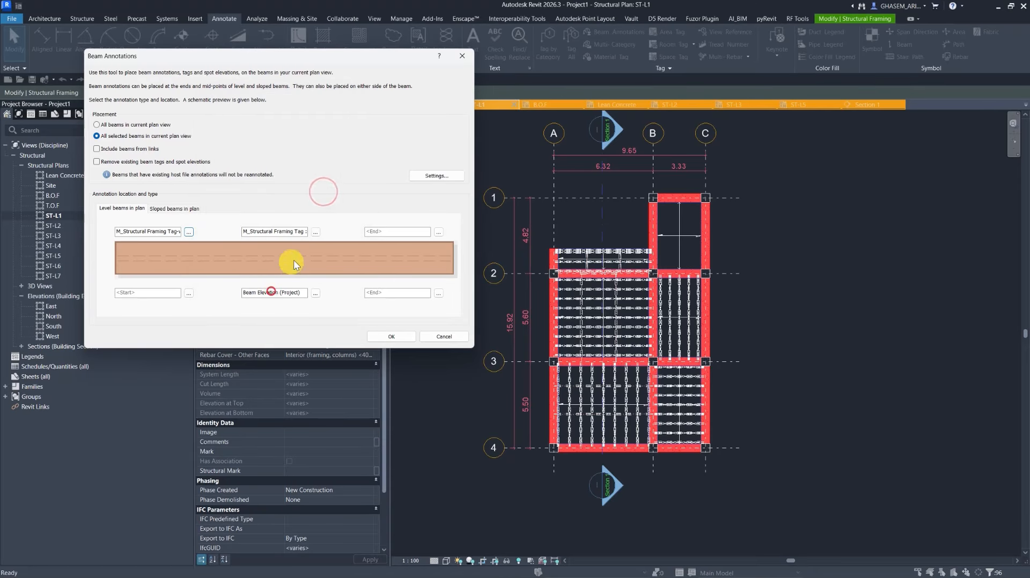
pyautogui.click(189, 232)
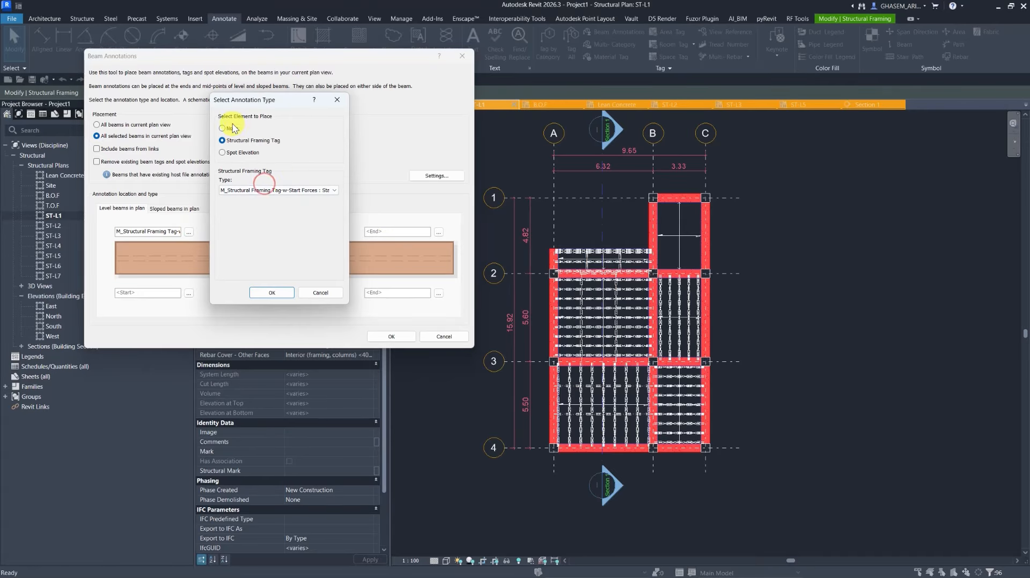
pyautogui.click(232, 126)
pyautogui.click(274, 294)
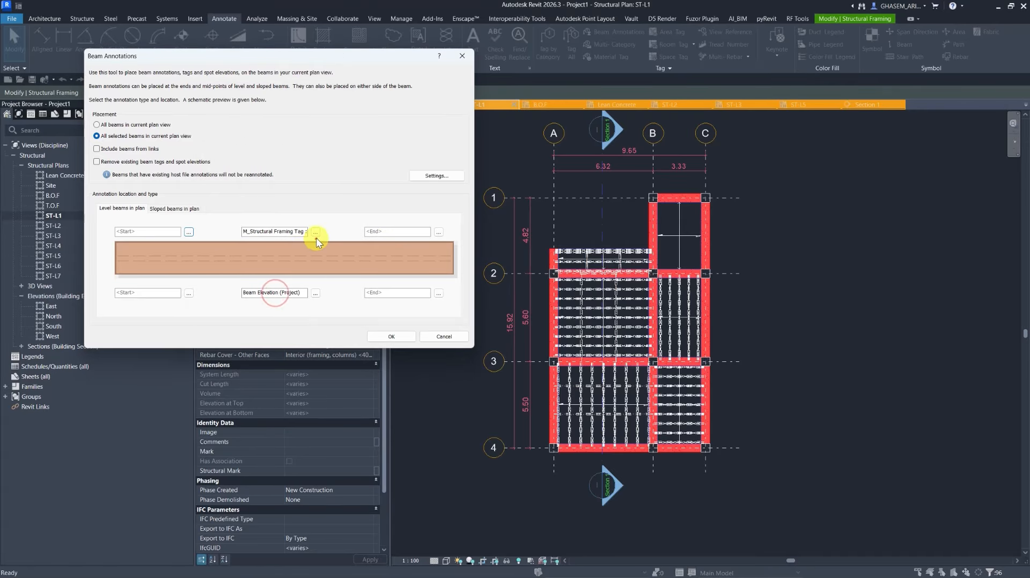
# Annotate all selected beams with the M_Structural Framing Tag : Standard tag at mid-span above each beam.
pyautogui.click(316, 233)
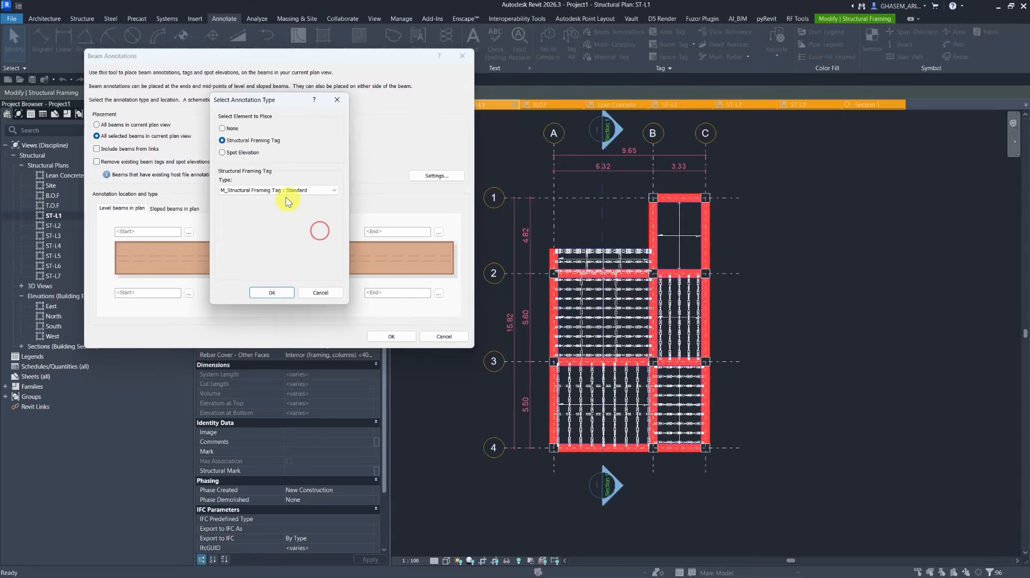
pyautogui.click(279, 191)
pyautogui.click(284, 206)
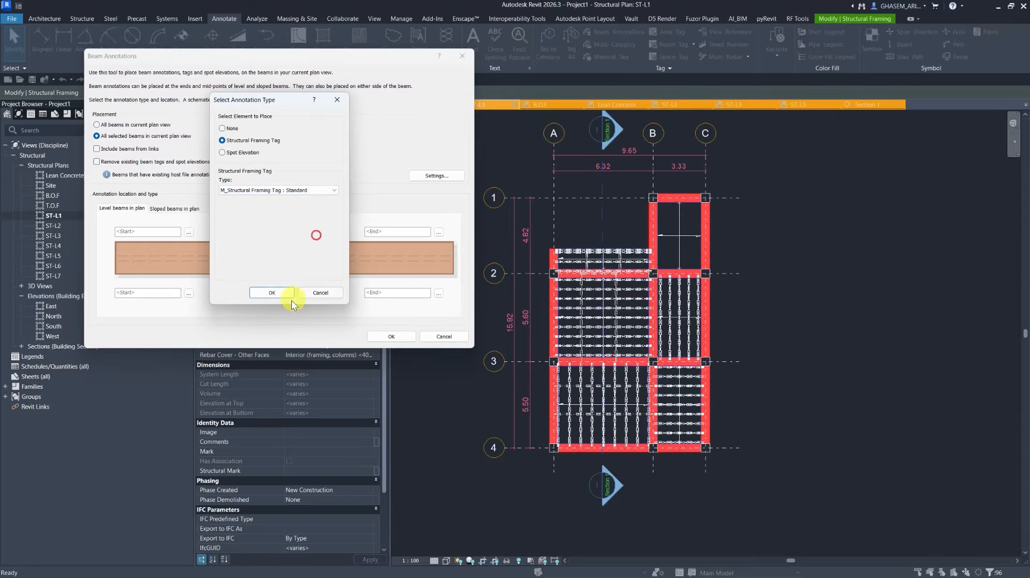
pyautogui.click(272, 293)
pyautogui.click(390, 337)
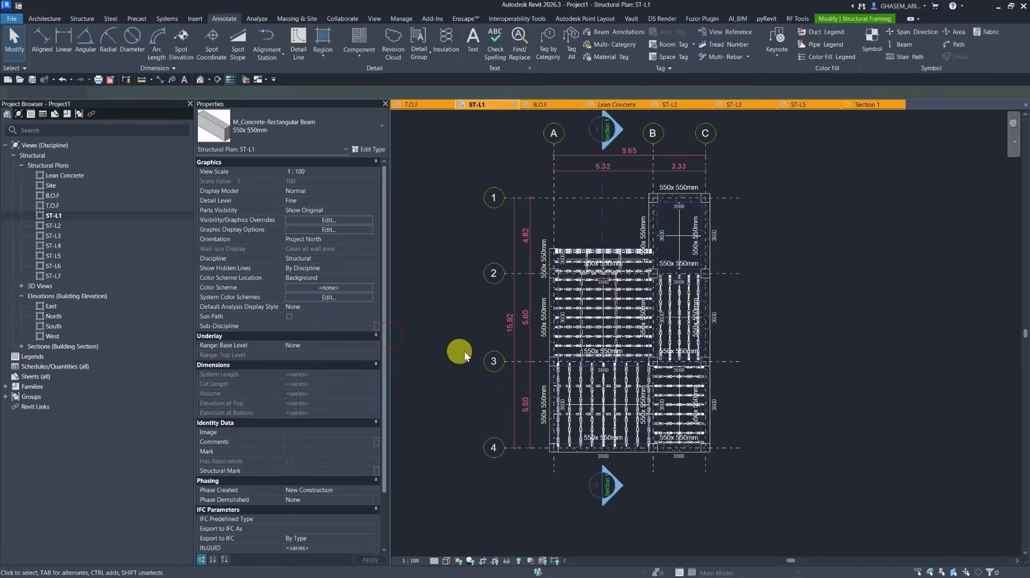
# Inspect the new beam tags in ST-L1 and open the ST-L3 plan.
pyautogui.scroll(3, 703, 252)
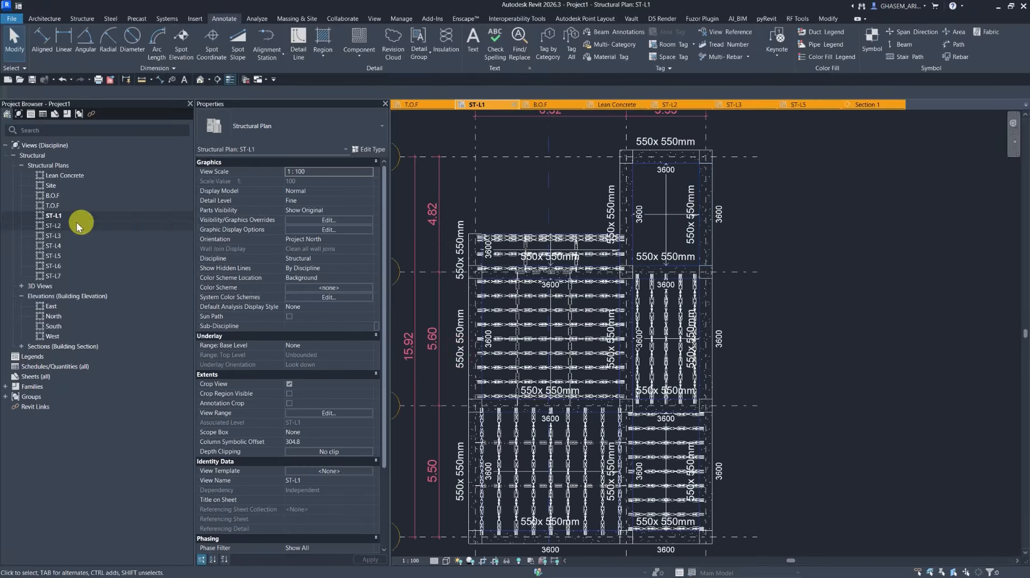
pyautogui.doubleClick(52, 236)
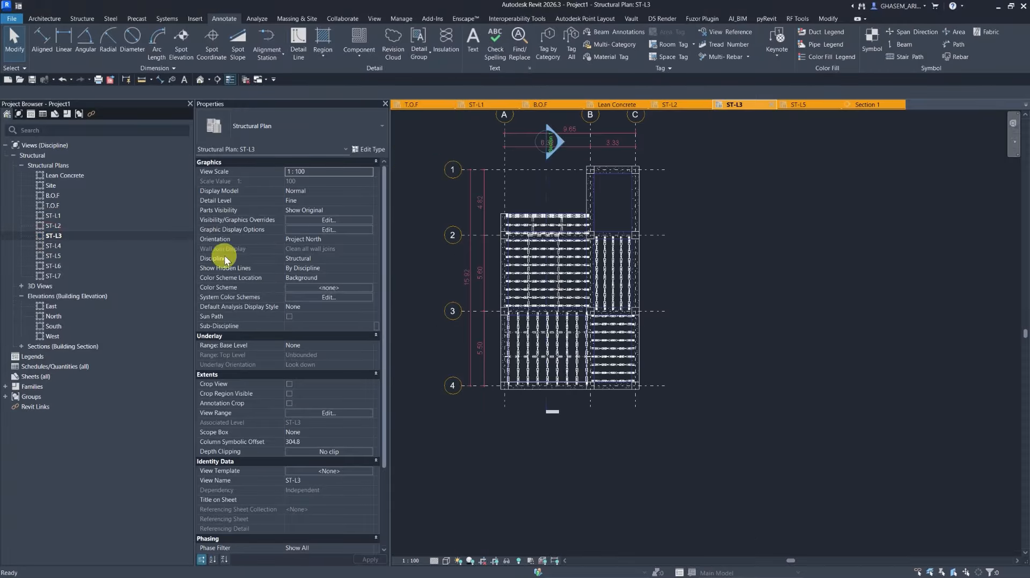
pyautogui.moveTo(500, 216); pyautogui.dragTo(533, 232, button='middle')
pyautogui.click(486, 267)
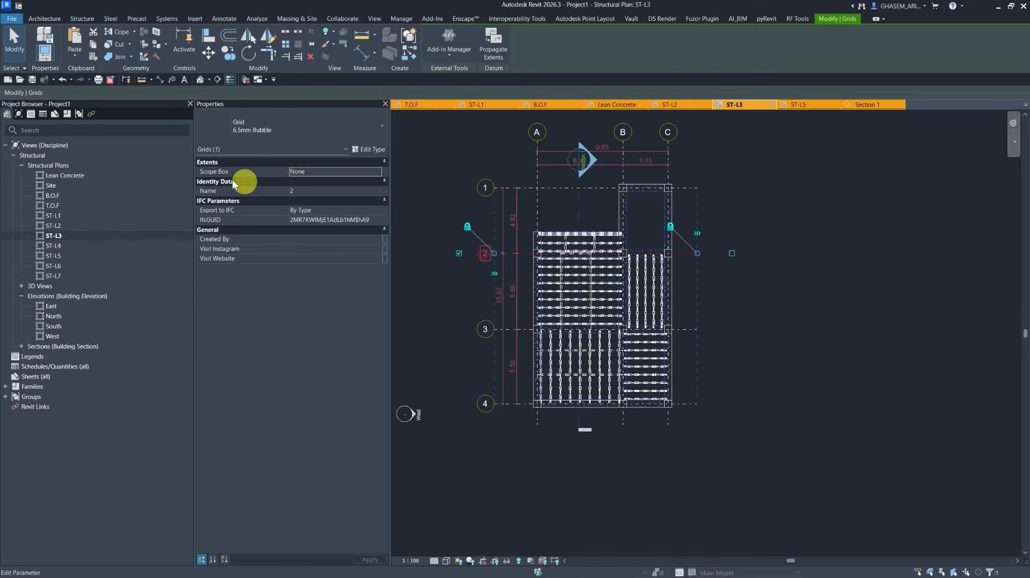
pyautogui.press('Escape')
# Create a new sheet using the A1 metric title block.
pyautogui.click(54, 114)
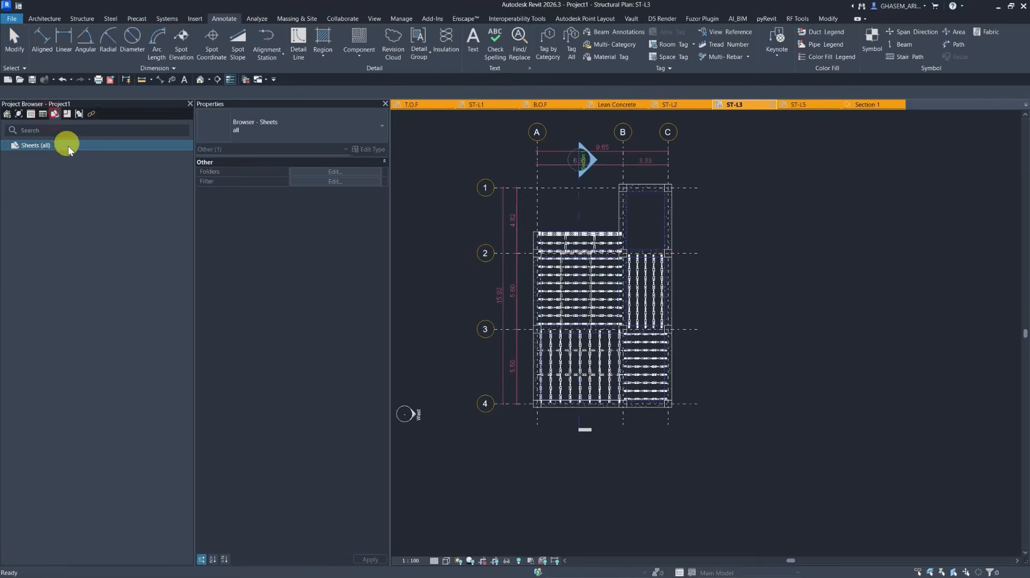
pyautogui.rightClick(59, 147)
pyautogui.click(78, 155)
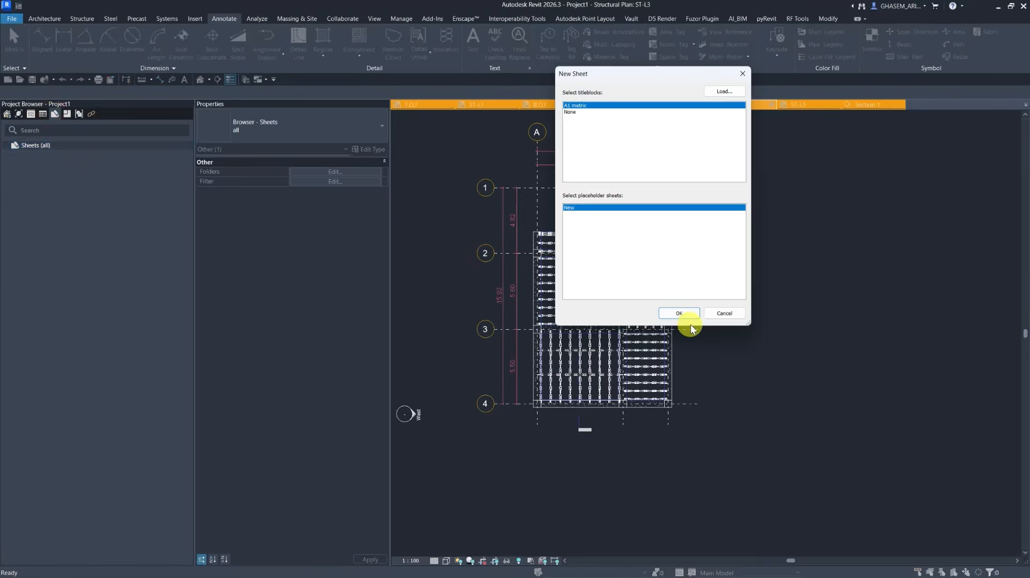
pyautogui.click(667, 313)
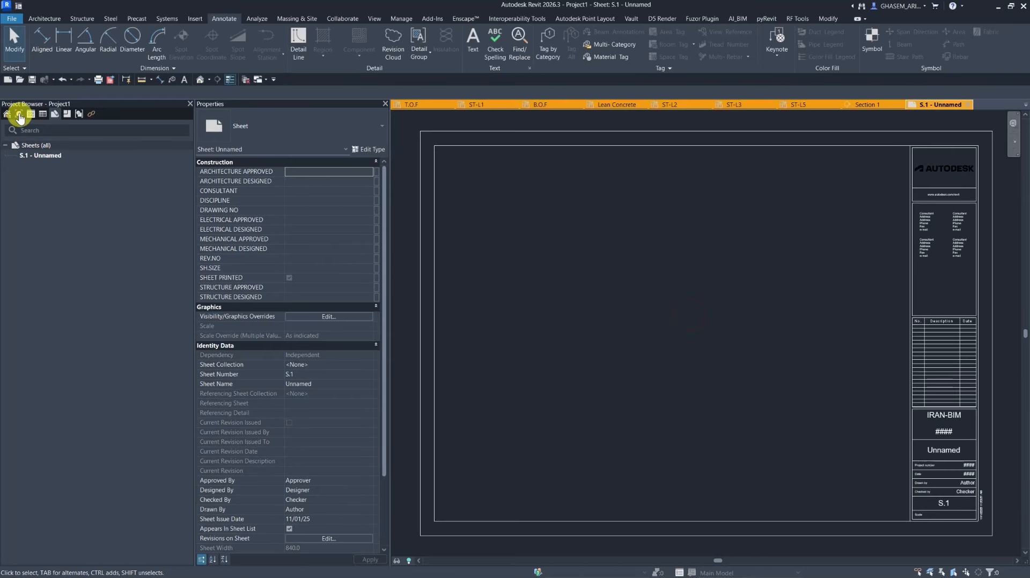
pyautogui.click(19, 115)
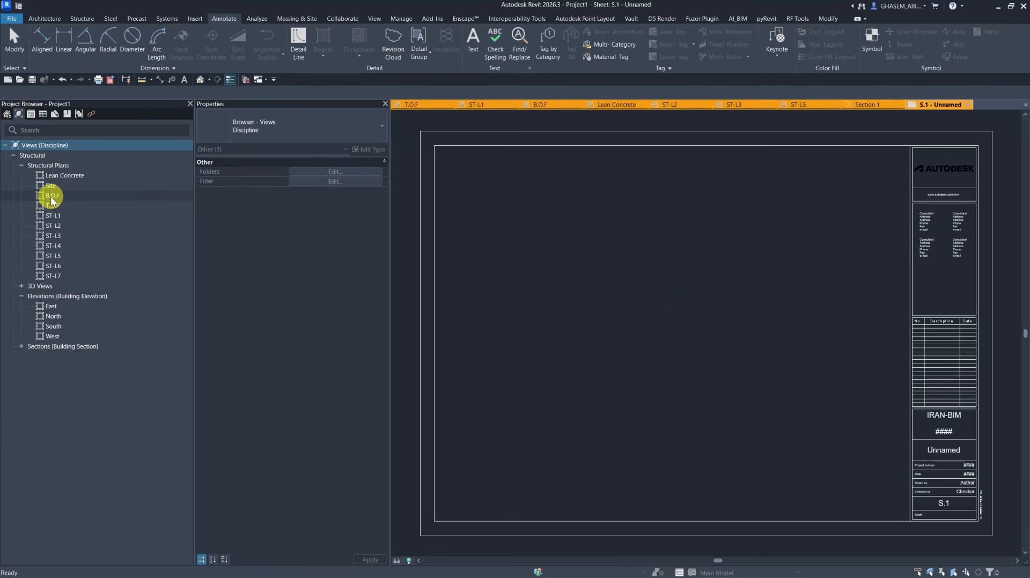
pyautogui.moveTo(51, 196); pyautogui.dragTo(638, 317)
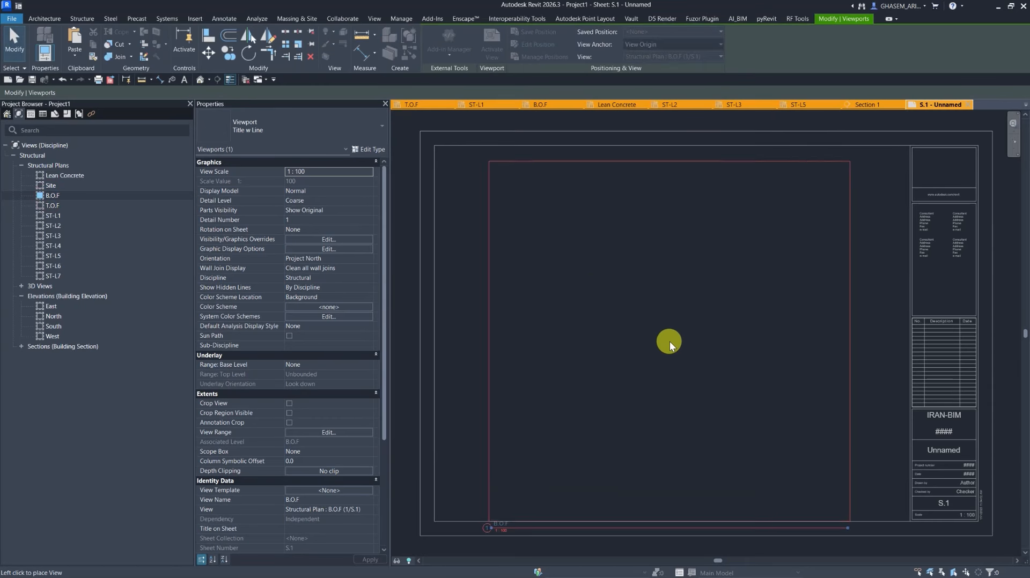
pyautogui.click(669, 341)
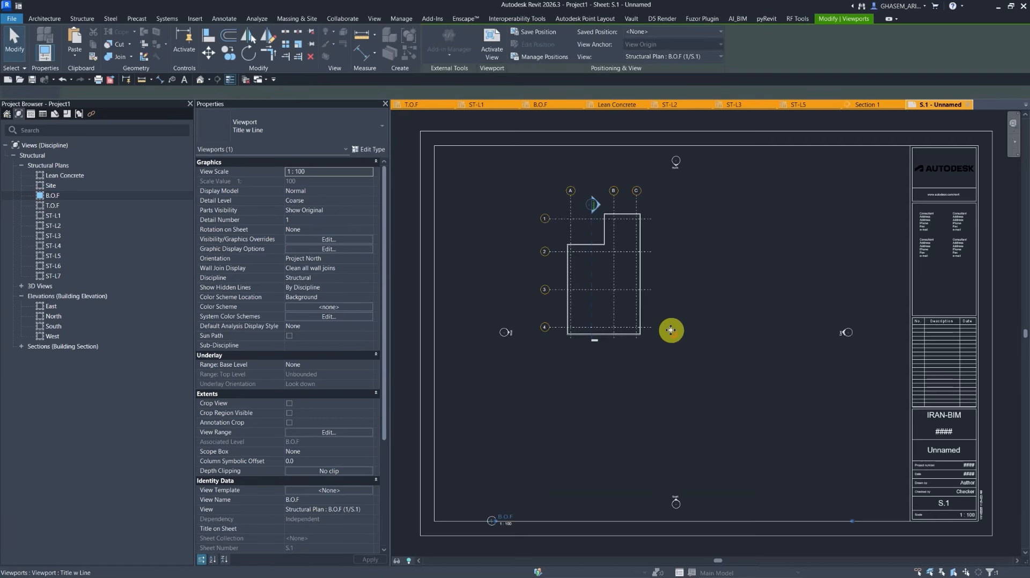
pyautogui.doubleClick(62, 196)
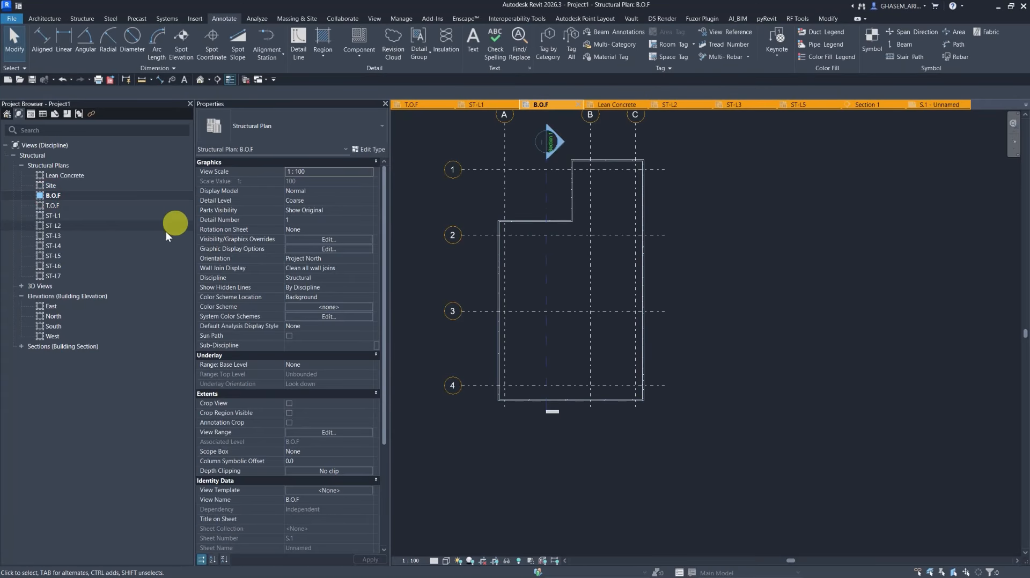
pyautogui.click(912, 105)
pyautogui.click(613, 244)
pyautogui.press('Delete')
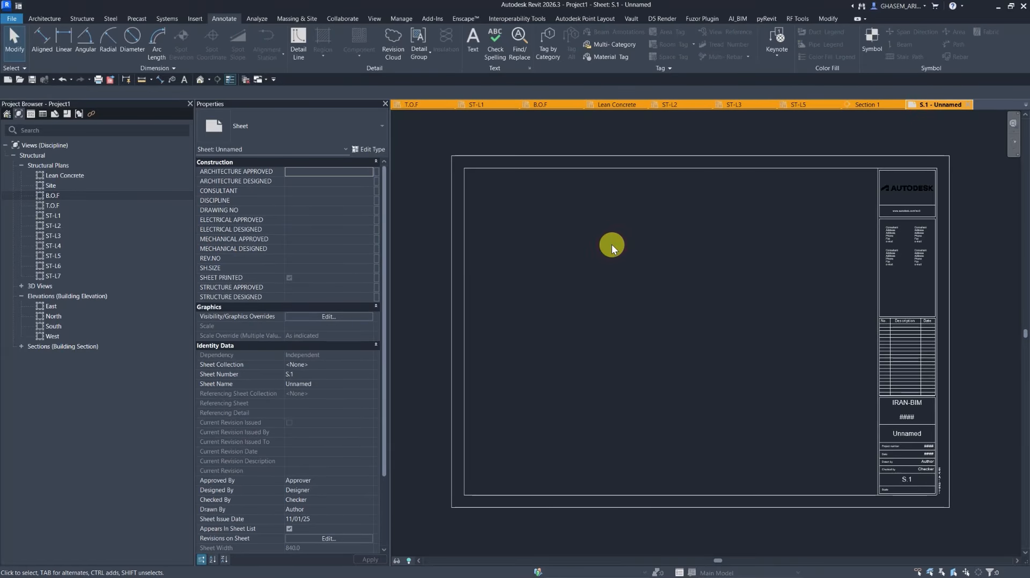
# Place the T.O.F structural plan as a viewport on the new sheet.
pyautogui.click(52, 206)
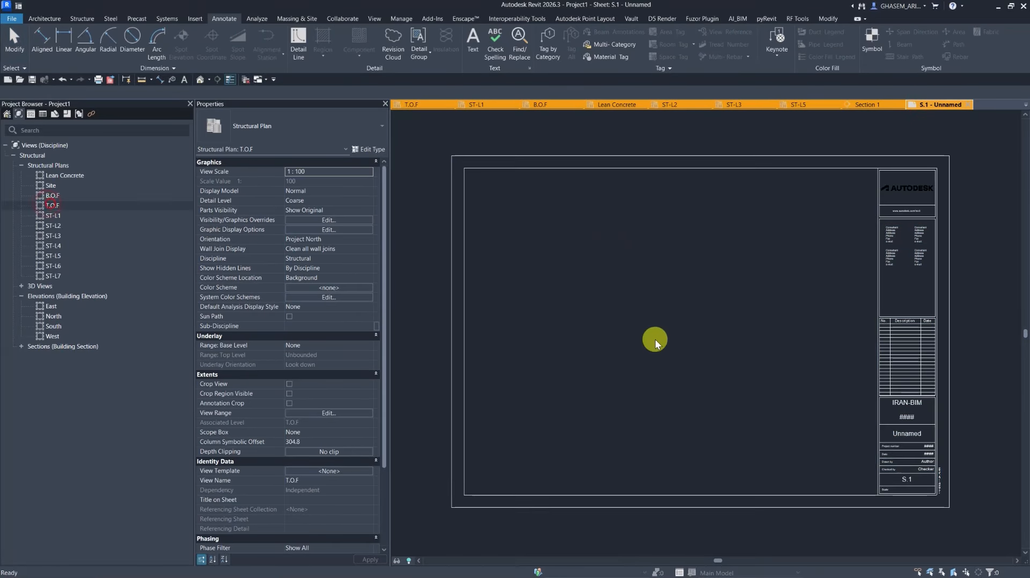
pyautogui.moveTo(655, 339); pyautogui.dragTo(662, 323)
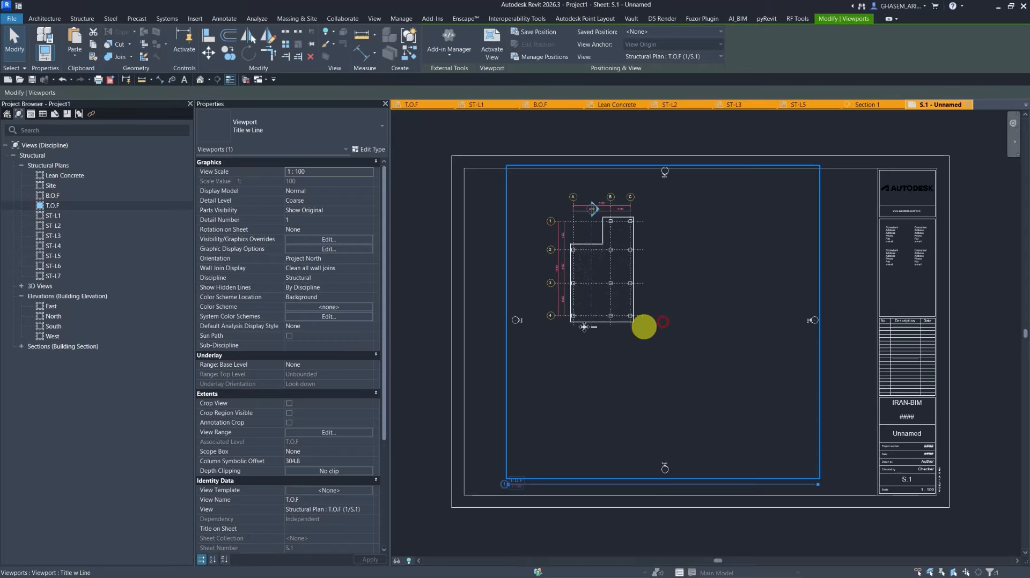
# In the T.O.F plan, show the crop region and tighten it closely around the grids and slab.
pyautogui.doubleClick(55, 206)
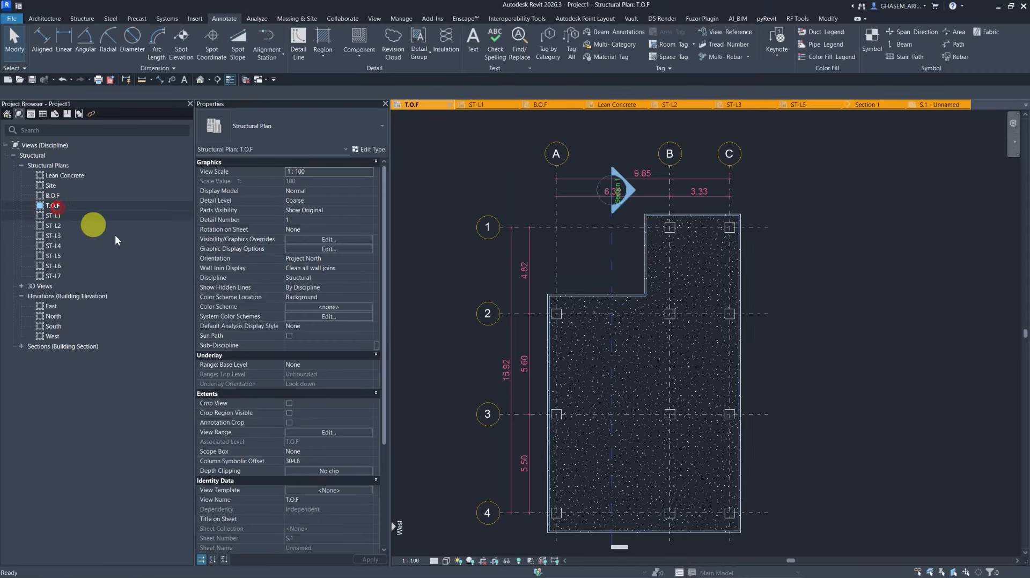
pyautogui.click(496, 562)
pyautogui.click(651, 250)
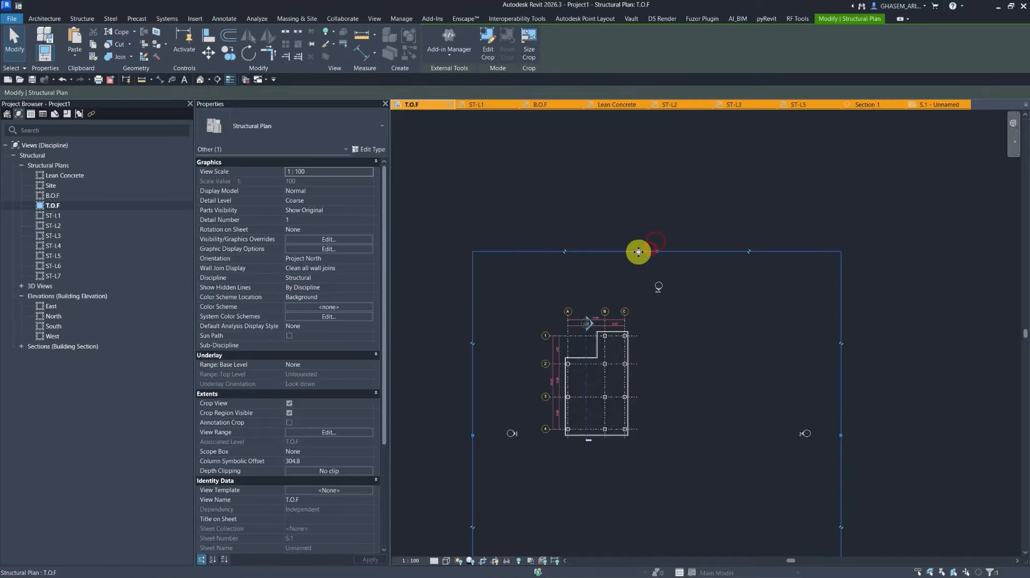
pyautogui.moveTo(654, 252); pyautogui.dragTo(680, 326)
pyautogui.moveTo(680, 327); pyautogui.dragTo(698, 230, button='middle')
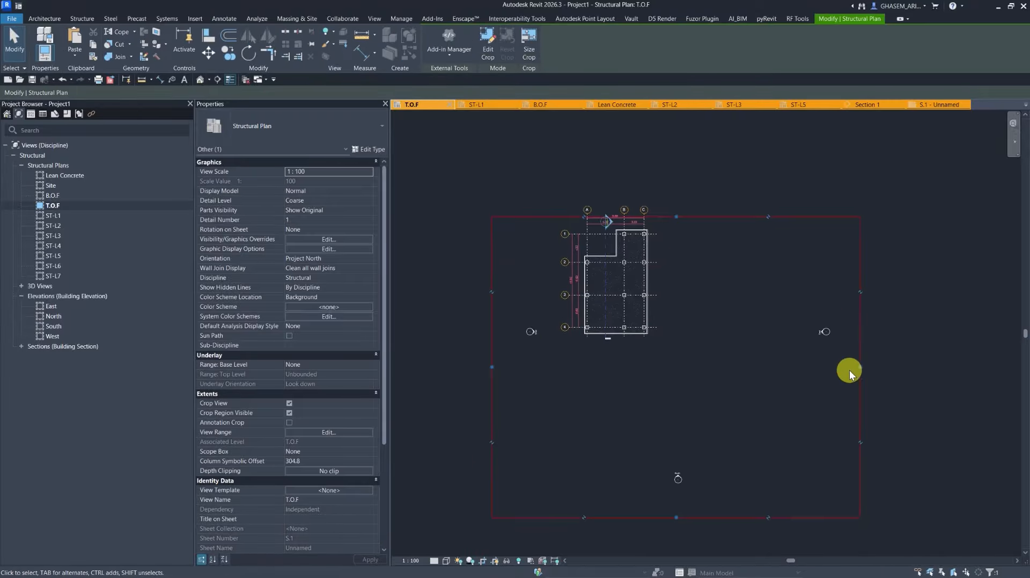
pyautogui.moveTo(860, 367); pyautogui.dragTo(654, 367)
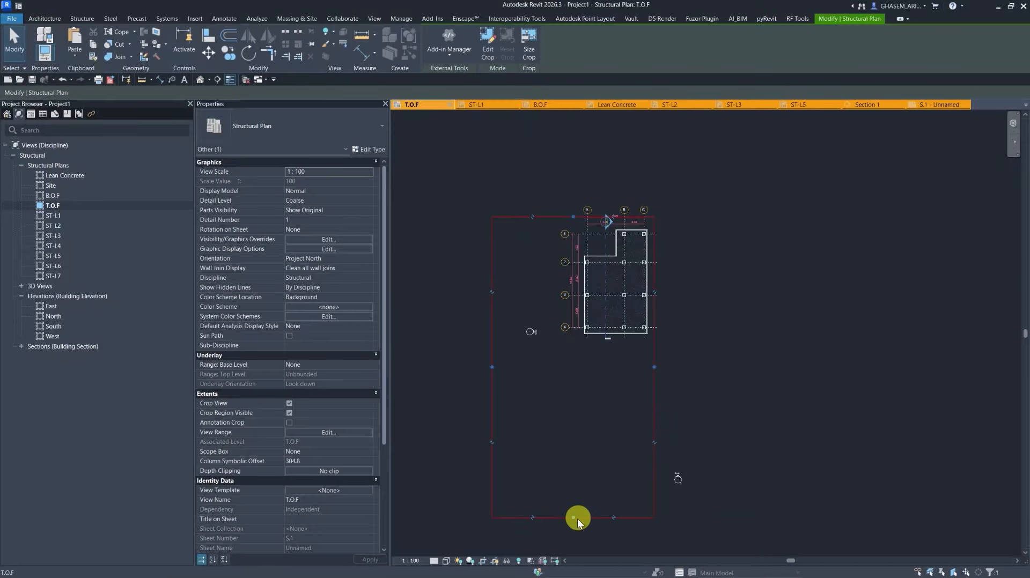
pyautogui.moveTo(574, 518); pyautogui.dragTo(568, 337)
pyautogui.moveTo(487, 281)
pyautogui.mouseDown()
pyautogui.moveTo(559, 291)
pyautogui.moveTo(559, 337)
pyautogui.mouseUp()
pyautogui.click(548, 385)
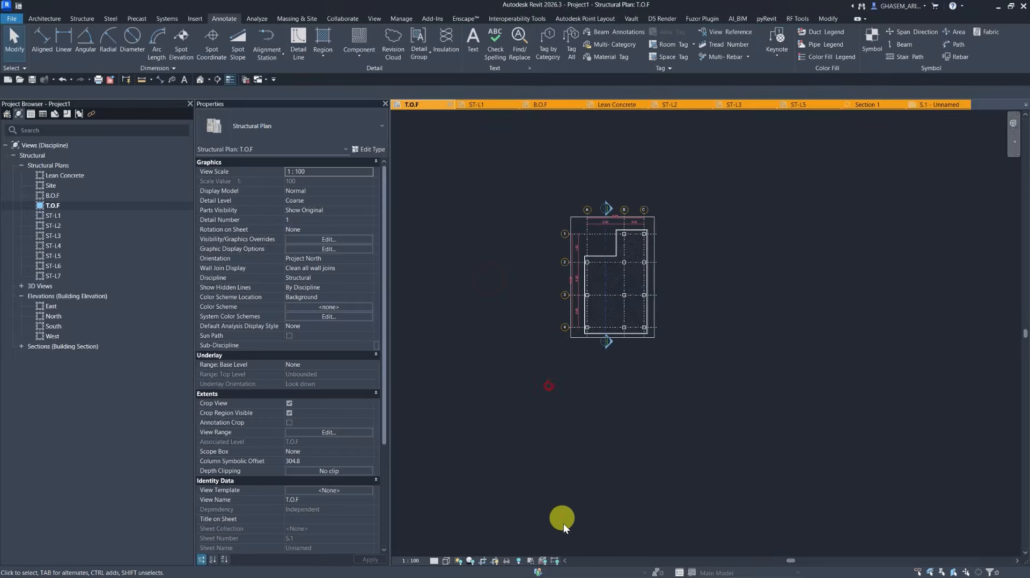
# Hide the T.O.F crop region and close the sheet view.
pyautogui.click(495, 564)
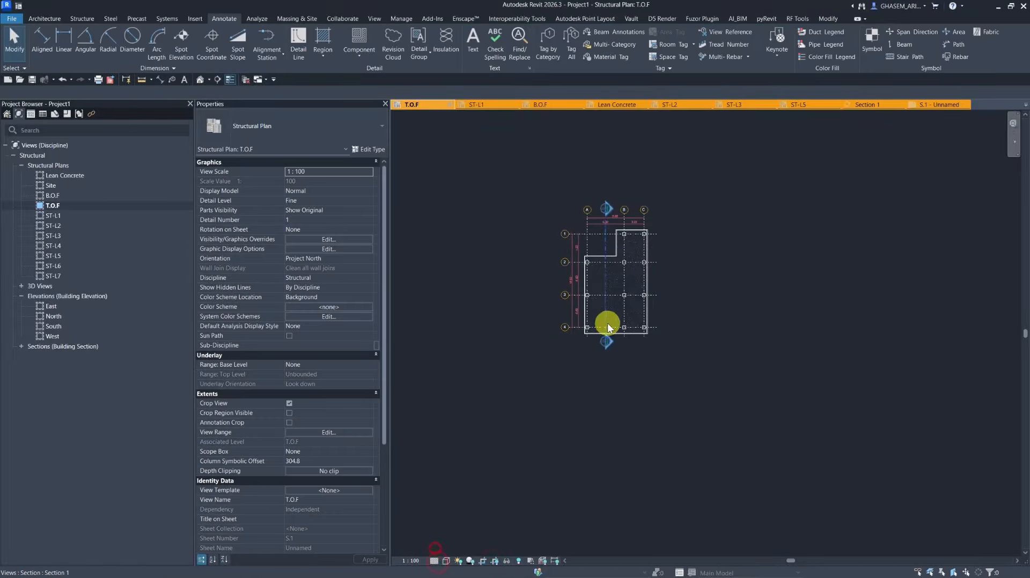
pyautogui.click(608, 324)
pyautogui.click(965, 105)
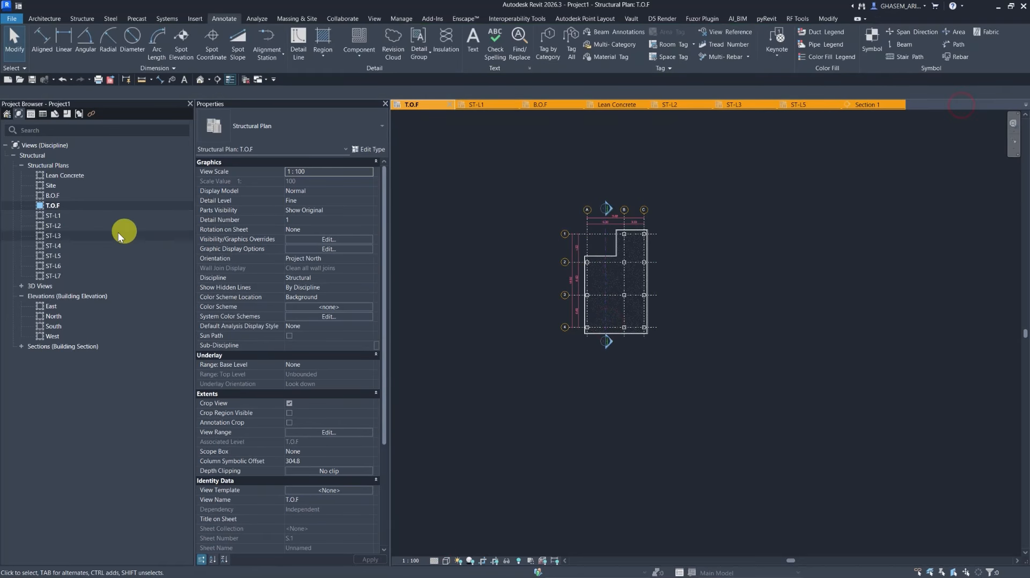
# Open sheet S.1 from the sheet list in the project browser.
pyautogui.click(63, 115)
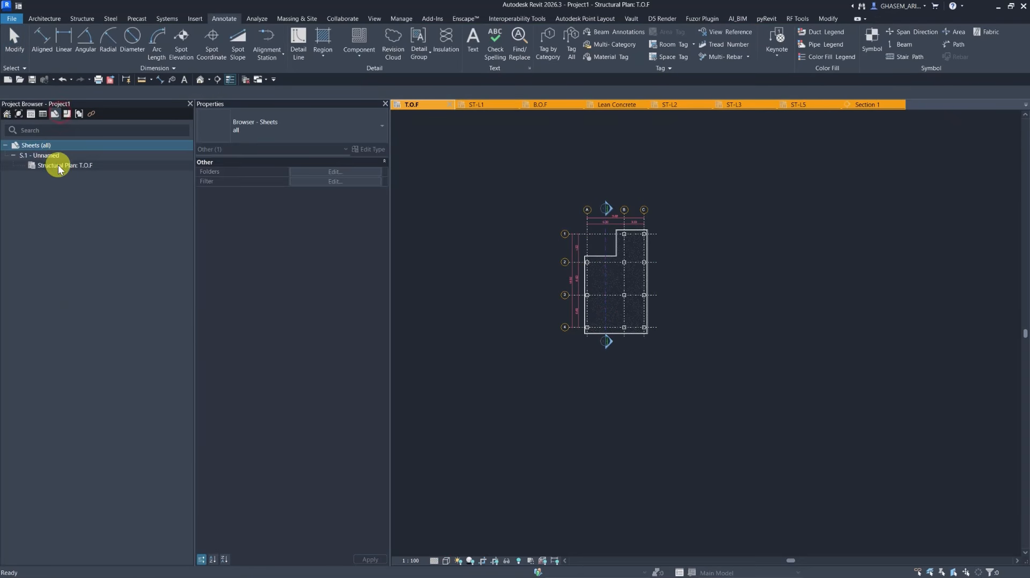
pyautogui.click(58, 165)
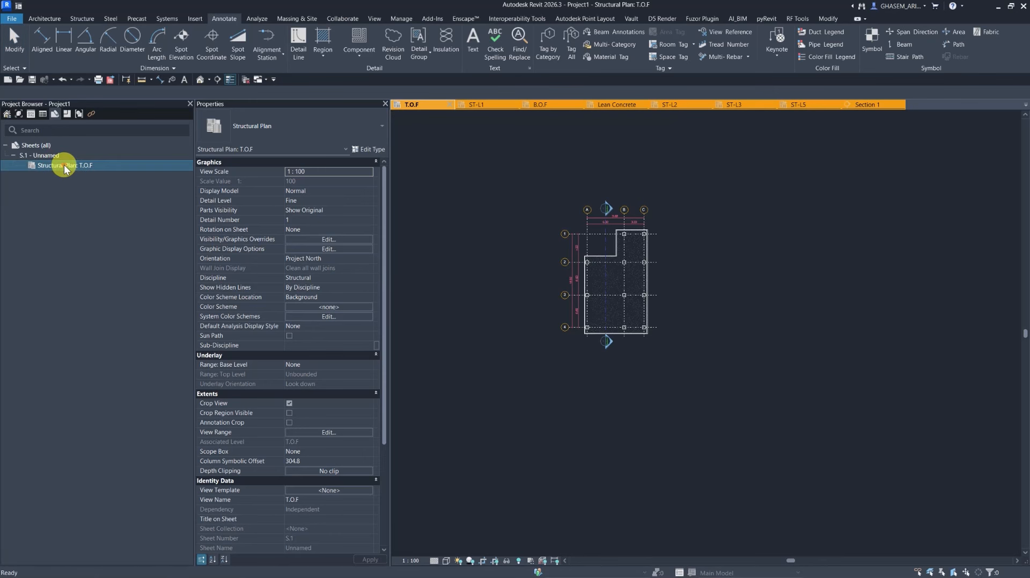
pyautogui.doubleClick(56, 156)
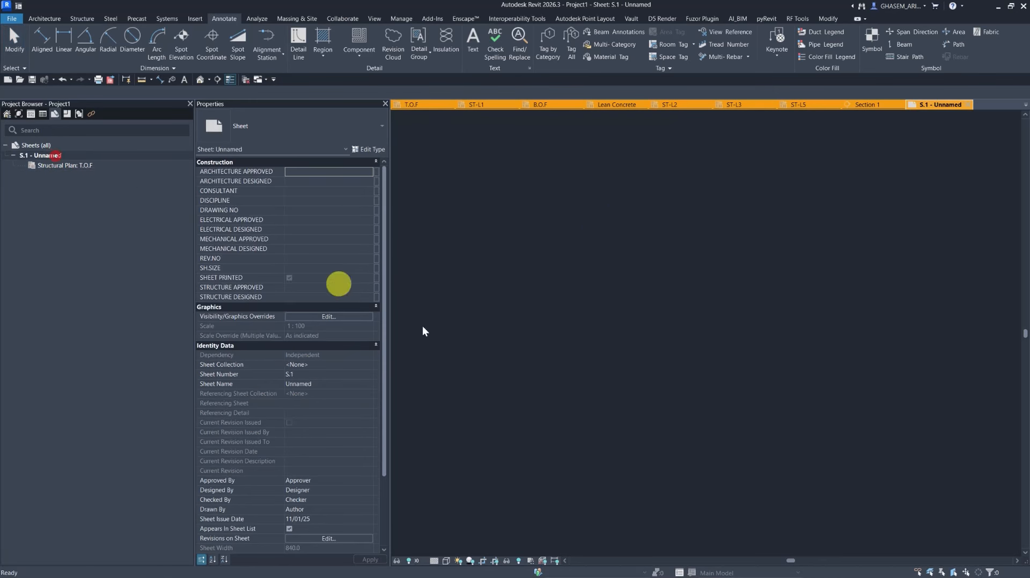
# Change the T.O.F viewport's type on the sheet to IR - View Titles.
pyautogui.moveTo(578, 291); pyautogui.dragTo(497, 271)
pyautogui.scroll(-3, 500, 275)
pyautogui.moveTo(497, 282); pyautogui.dragTo(587, 304, button='middle')
pyautogui.click(294, 121)
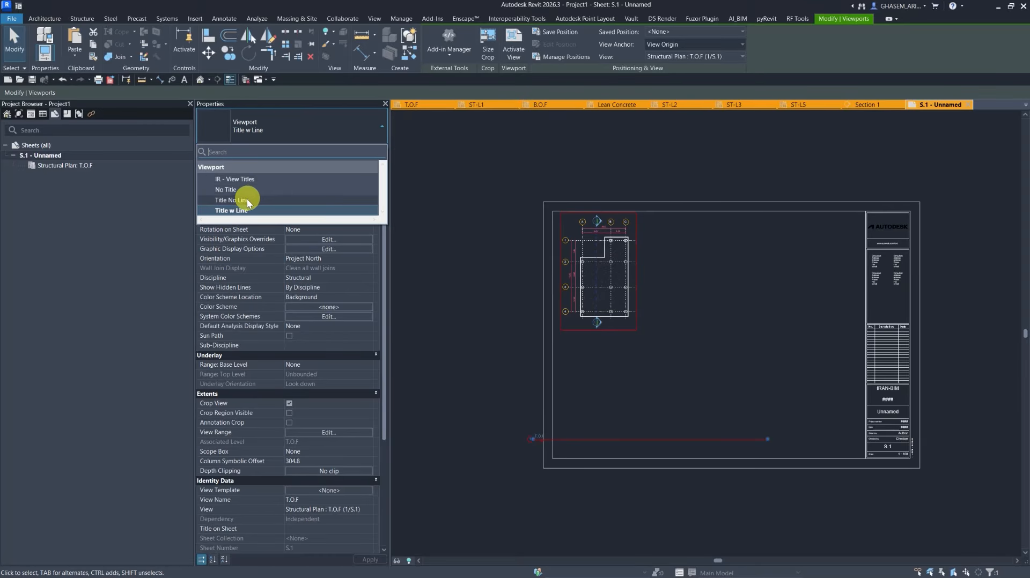
pyautogui.click(243, 179)
pyautogui.click(468, 342)
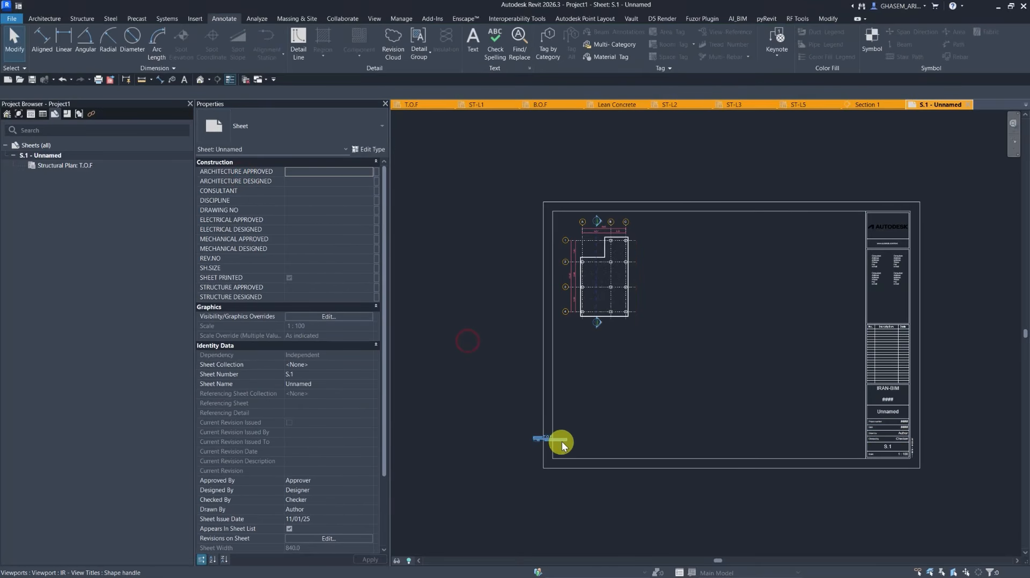
# Move the T.O.F viewport title up so it sits just below the plan.
pyautogui.moveTo(559, 443); pyautogui.dragTo(613, 335)
pyautogui.click(436, 326)
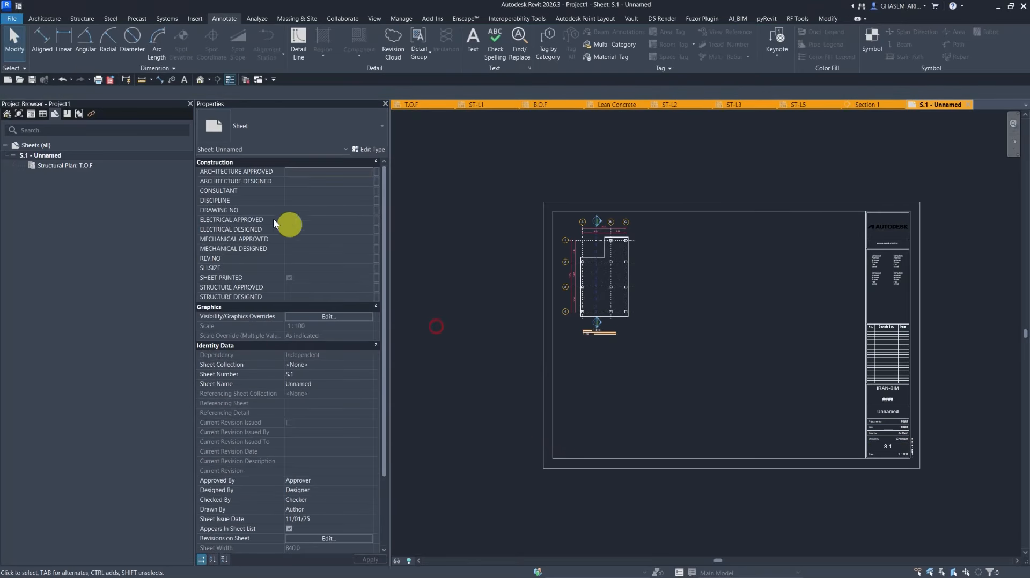
# Place the ST-L1 structural plan on the sheet to the right of the T.O.F plan.
pyautogui.click(19, 114)
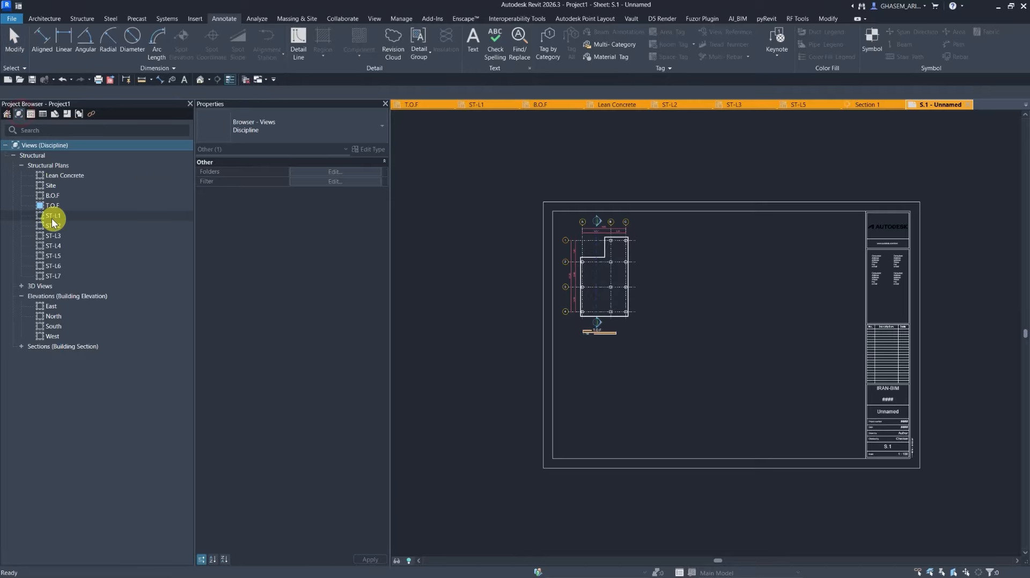
pyautogui.click(51, 215)
pyautogui.moveTo(298, 264); pyautogui.dragTo(697, 292)
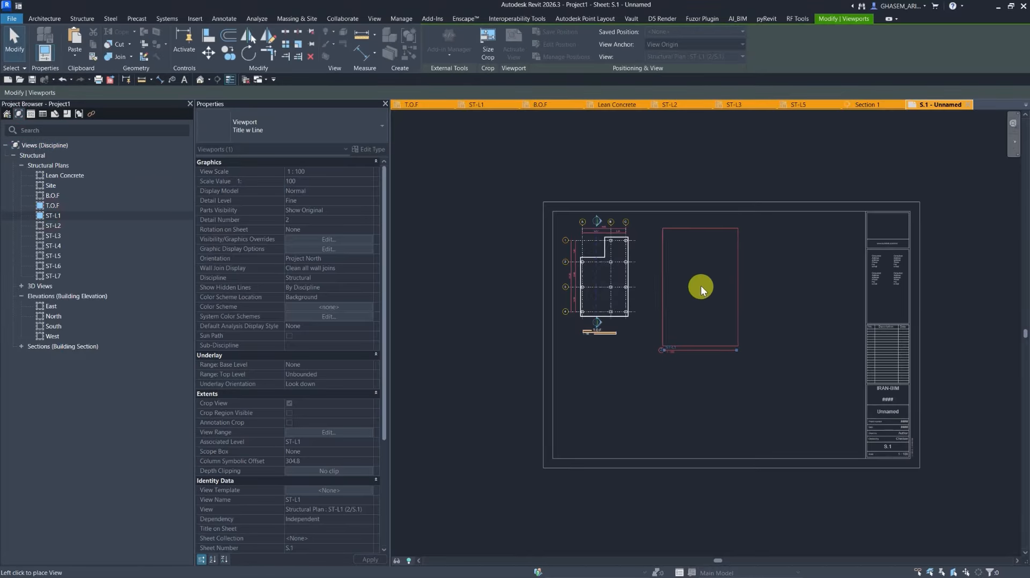
pyautogui.click(702, 279)
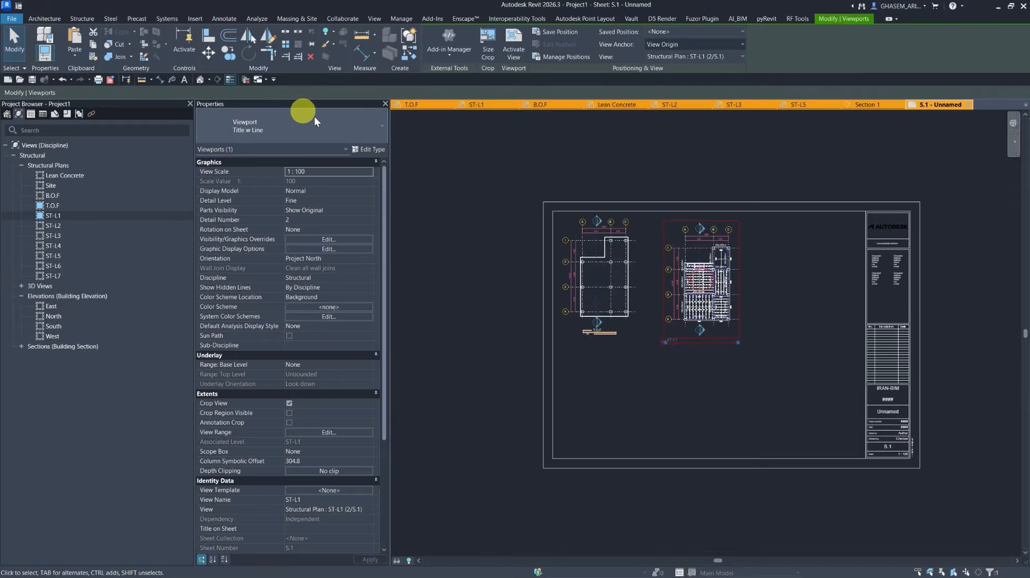
# Edit the Title w Line viewport type to turn off Show Extension Line.
pyautogui.click(370, 150)
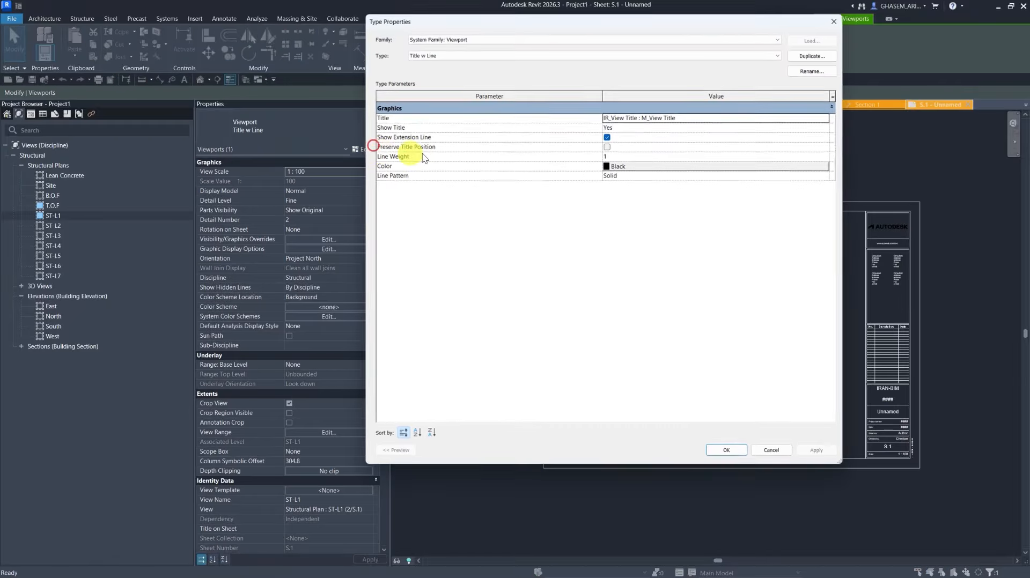
pyautogui.click(825, 116)
pyautogui.click(639, 135)
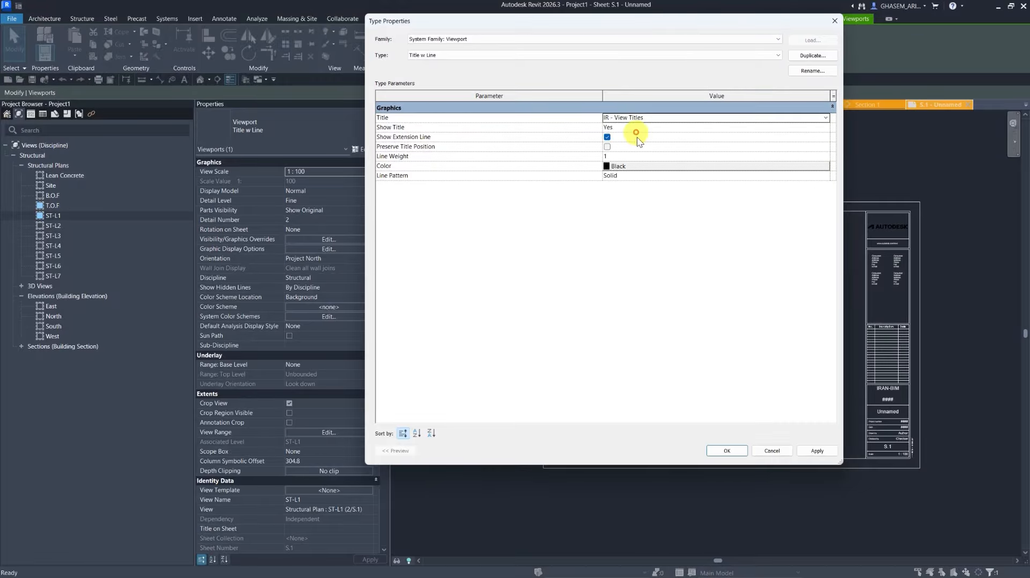
pyautogui.click(725, 451)
pyautogui.click(712, 387)
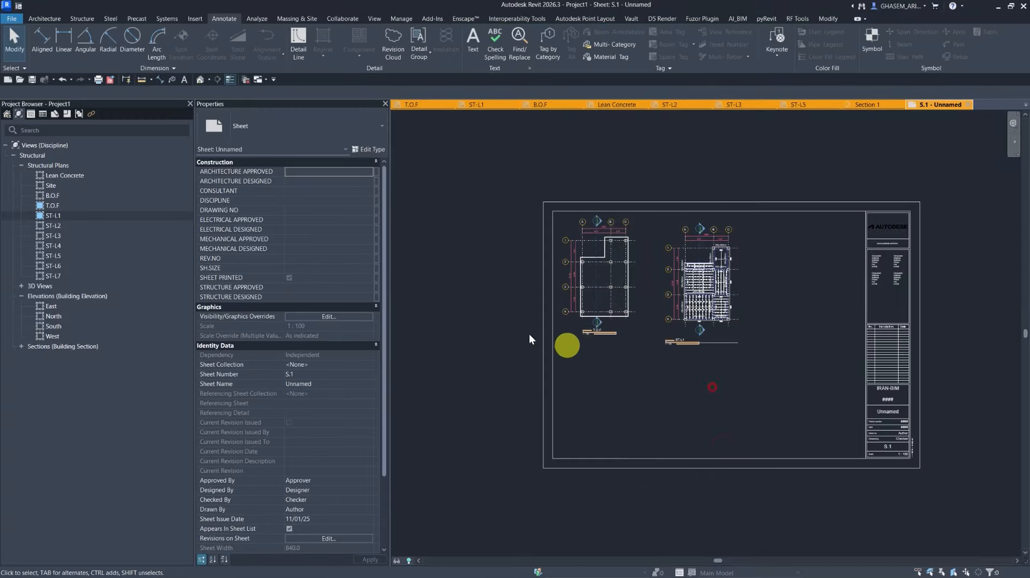
# Place the ST-L2 plan on the sheet and then delete that viewport.
pyautogui.moveTo(52, 226); pyautogui.dragTo(794, 317)
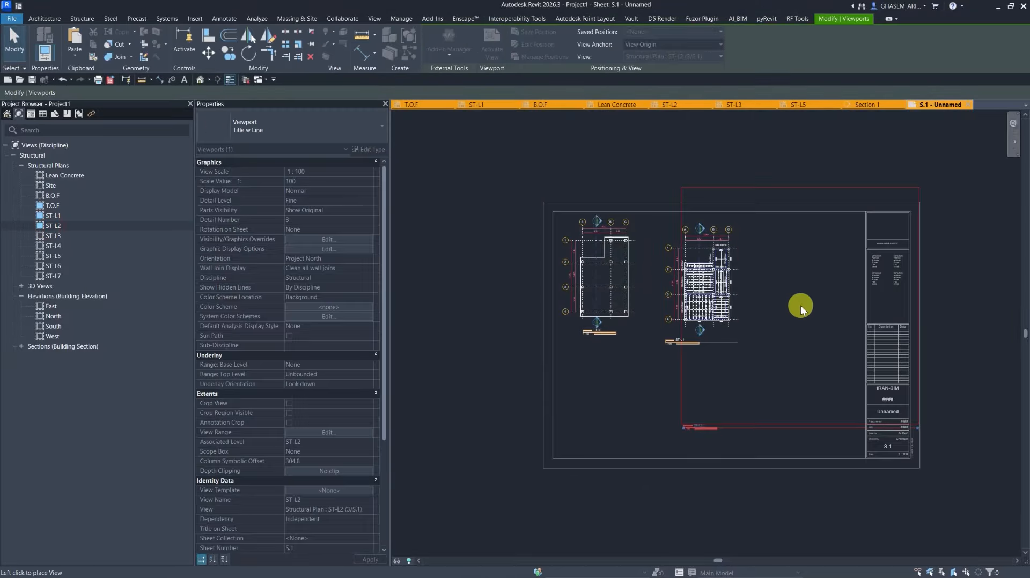
pyautogui.click(800, 305)
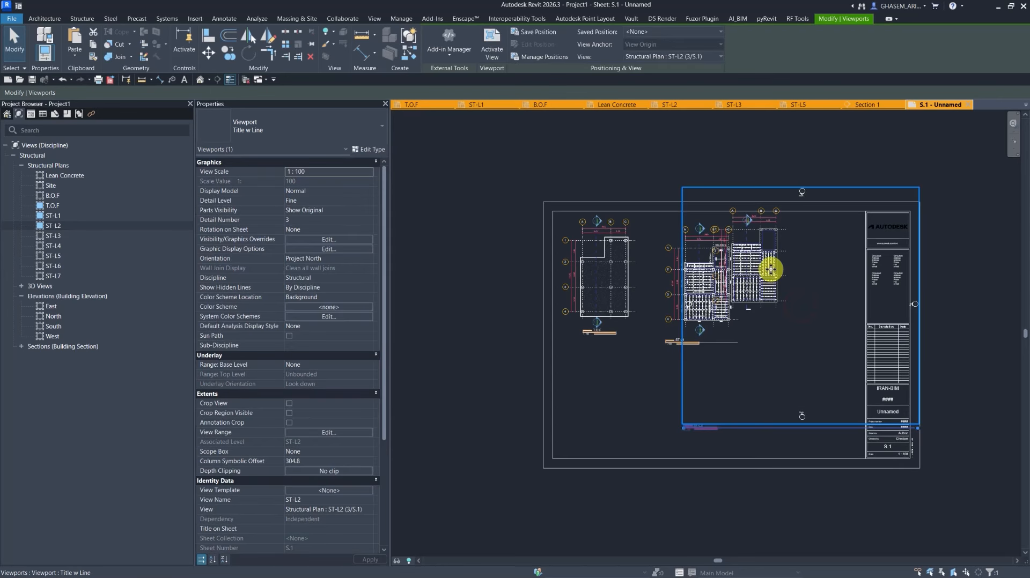
pyautogui.press('Delete')
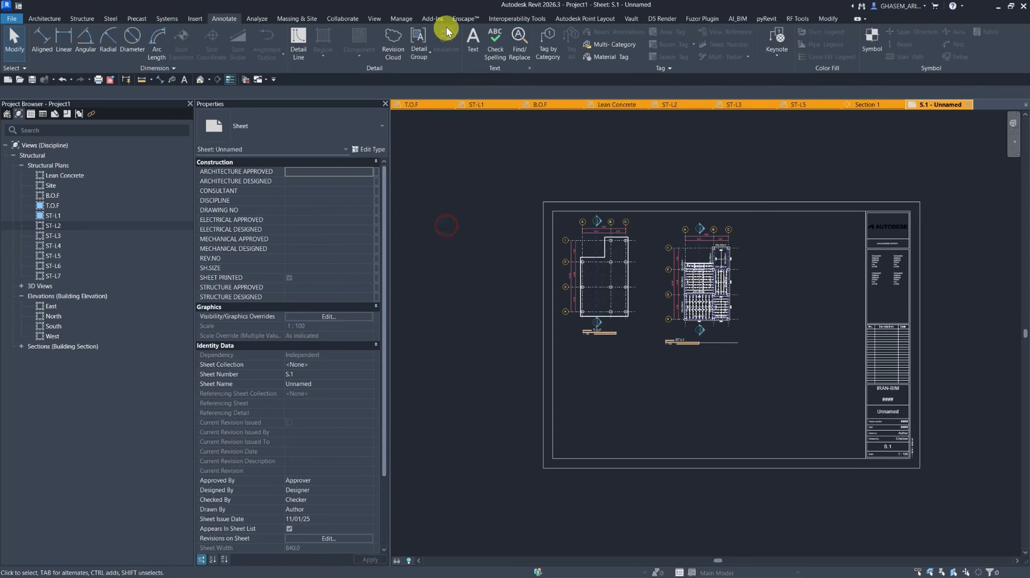
# Create a graphical column schedule and set its detail level to Fine.
pyautogui.click(400, 19)
pyautogui.click(375, 19)
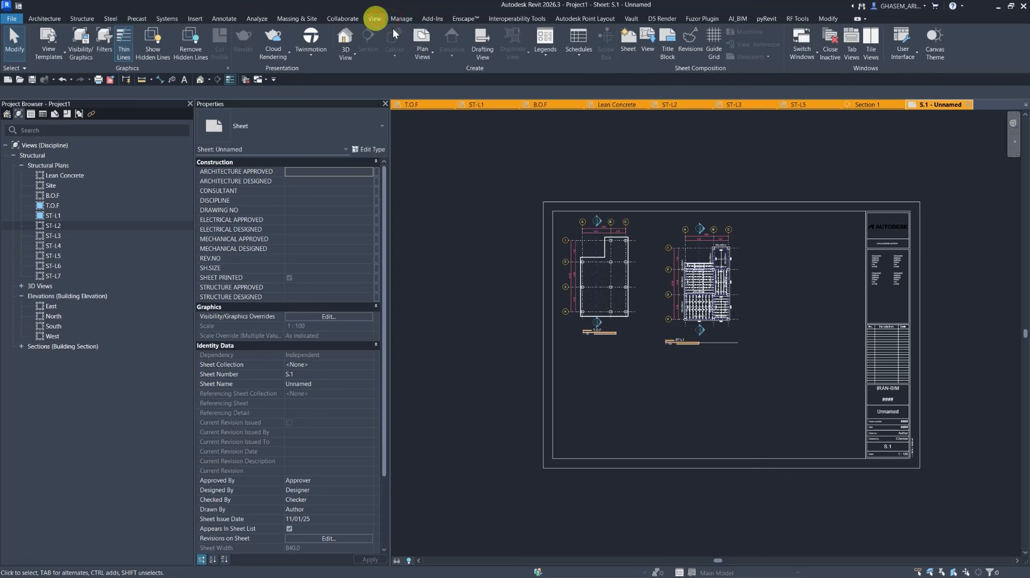
pyautogui.click(569, 47)
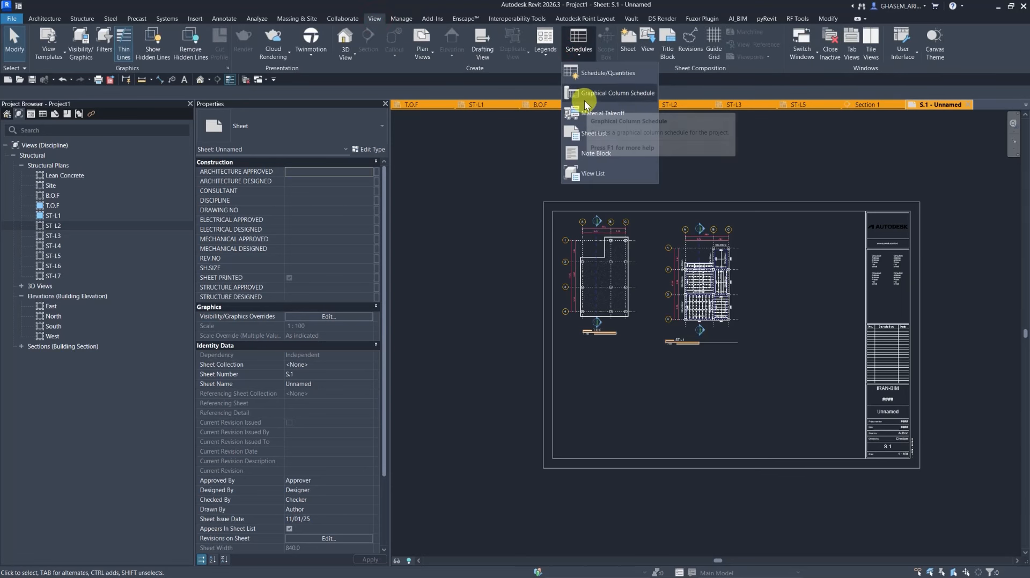
pyautogui.click(601, 94)
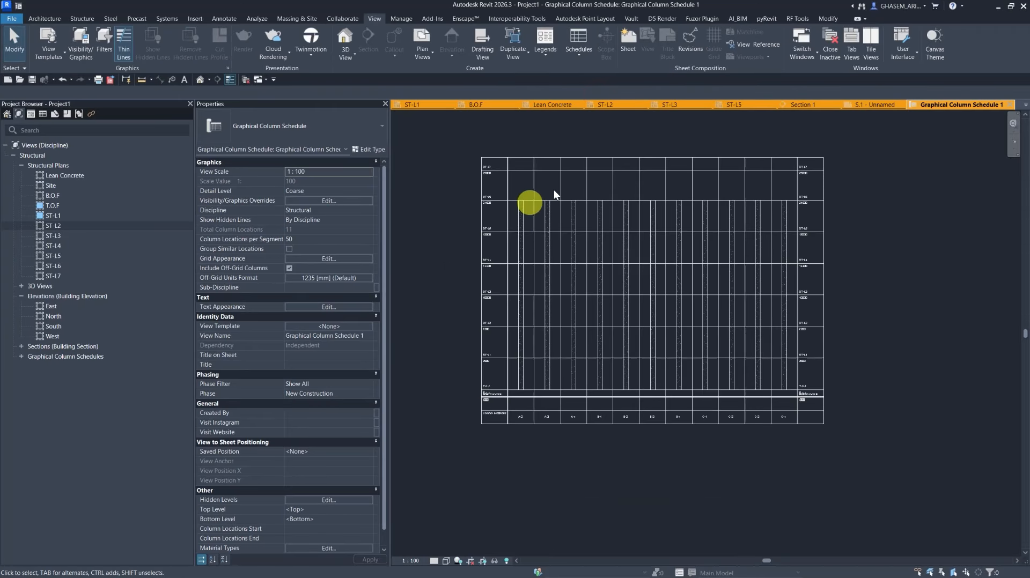
pyautogui.click(434, 561)
pyautogui.click(448, 546)
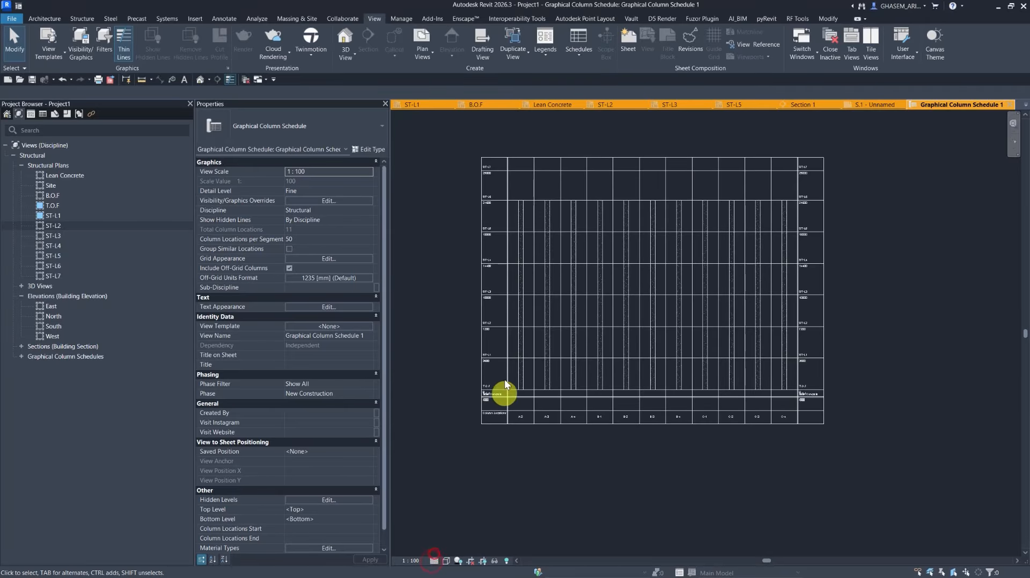
# Create a new sheet S.2 from the sheet list.
pyautogui.click(55, 115)
pyautogui.rightClick(56, 144)
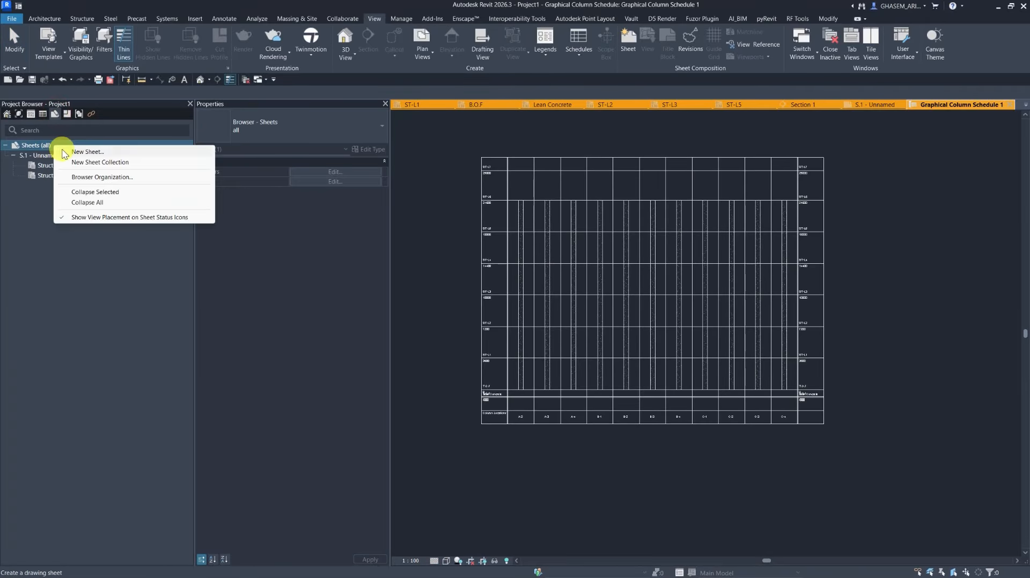
pyautogui.click(69, 149)
pyautogui.click(679, 313)
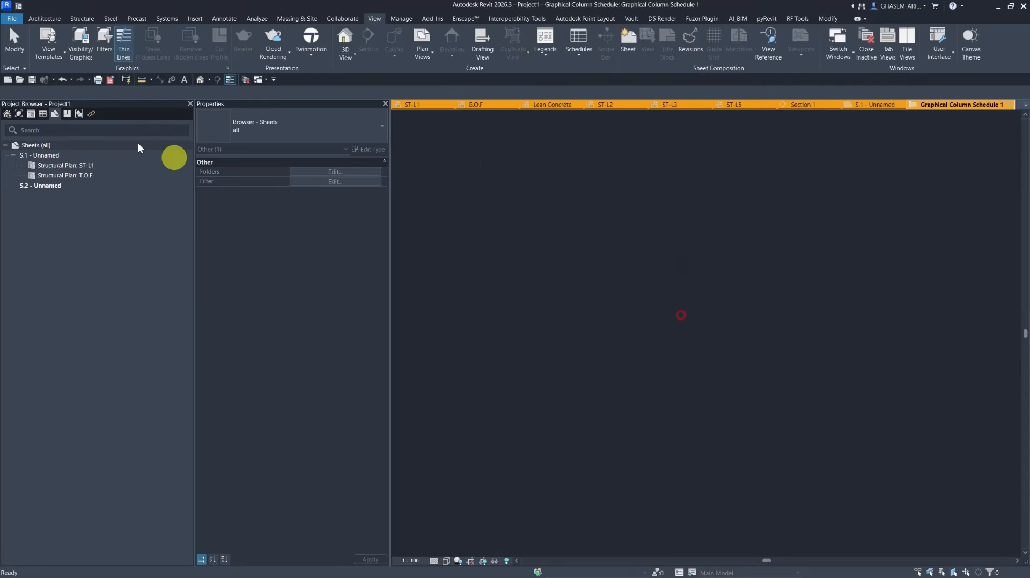
# Place Graphical Column Schedule 1 on sheet S.2 in its upper left area.
pyautogui.click(30, 114)
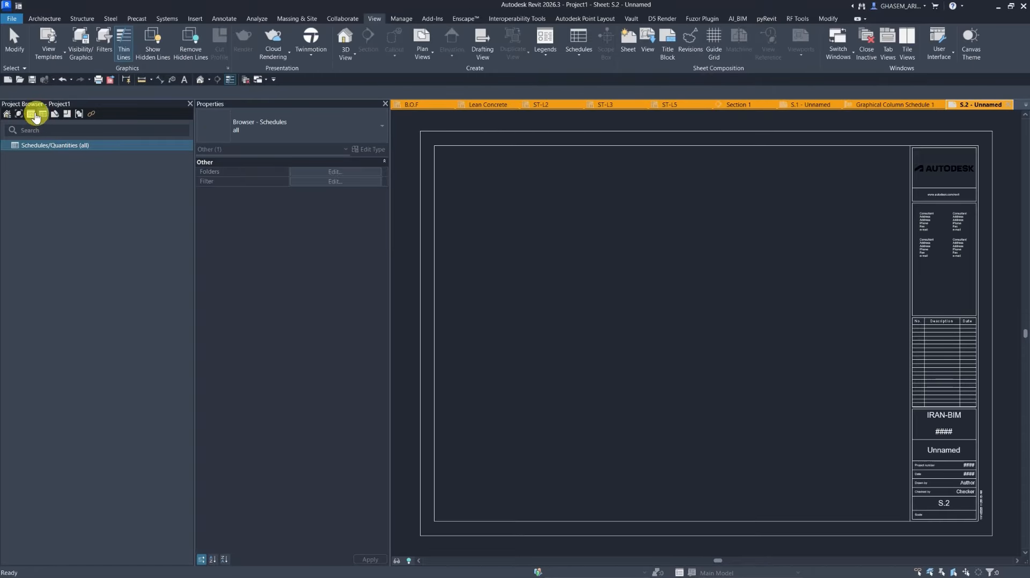
pyautogui.click(55, 114)
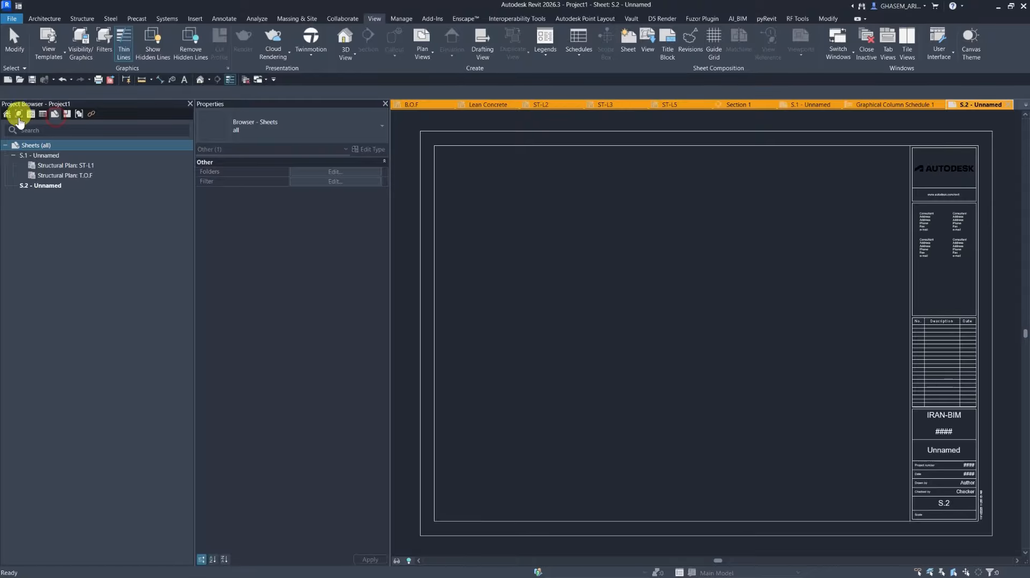
pyautogui.click(67, 115)
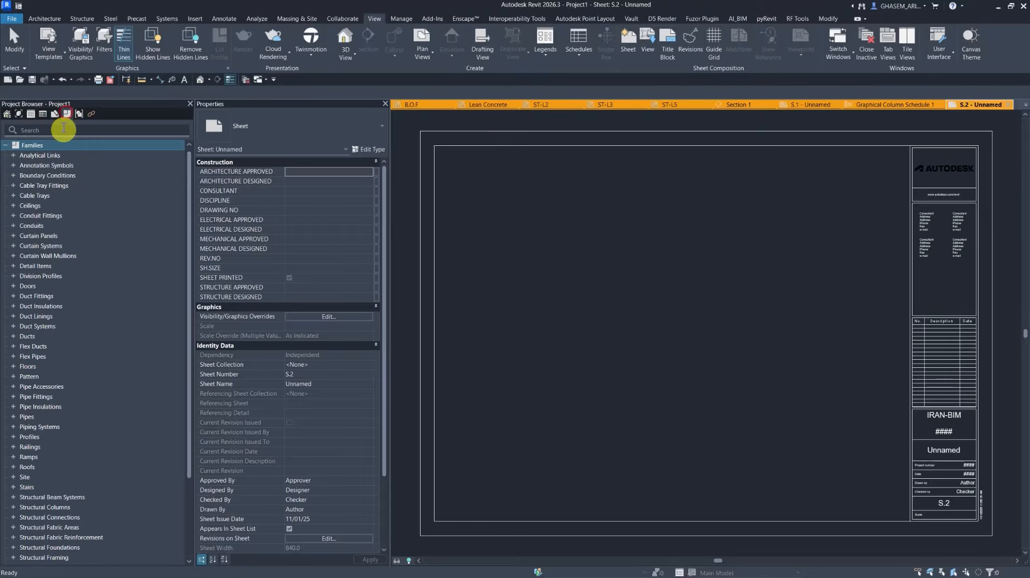
pyautogui.click(18, 114)
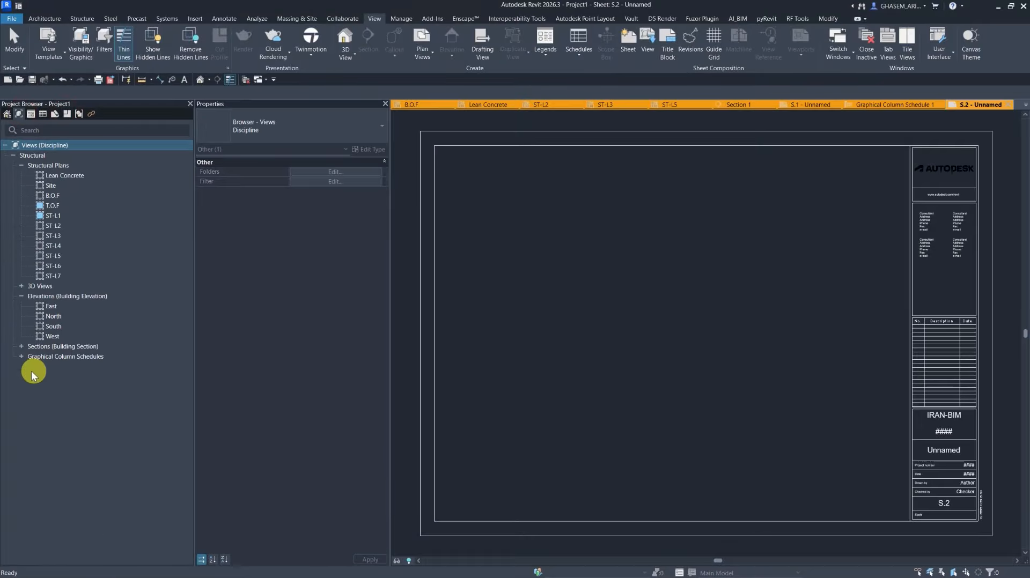
pyautogui.click(21, 357)
pyautogui.click(57, 366)
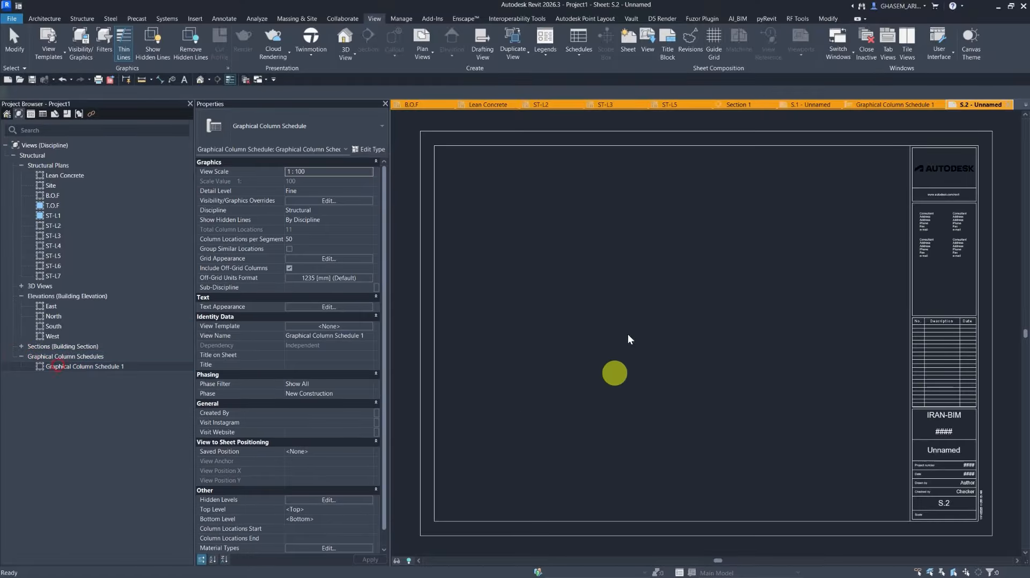
pyautogui.moveTo(648, 274); pyautogui.dragTo(639, 292)
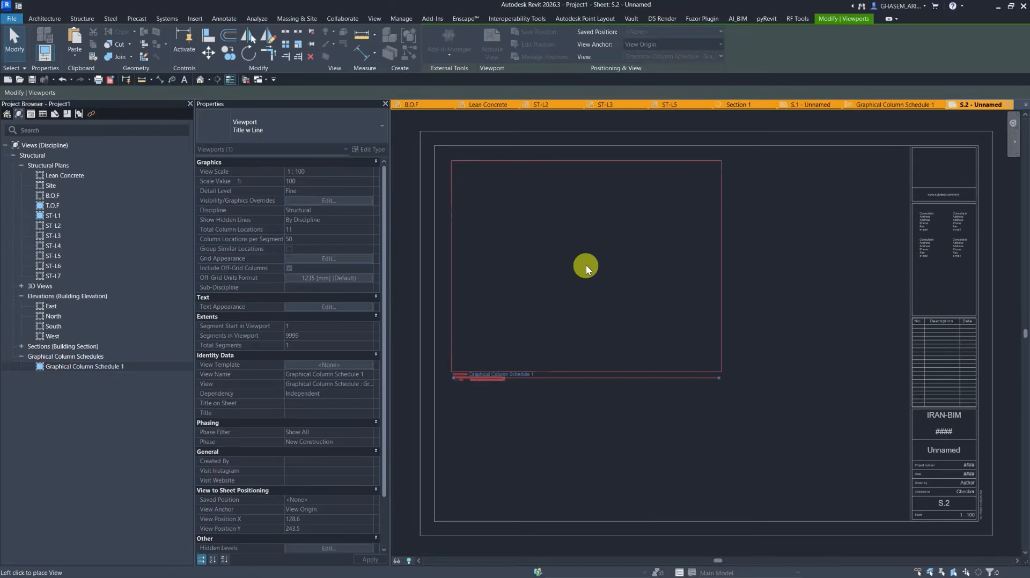
pyautogui.click(586, 265)
pyautogui.click(764, 331)
pyautogui.scroll(-2, 625, 330)
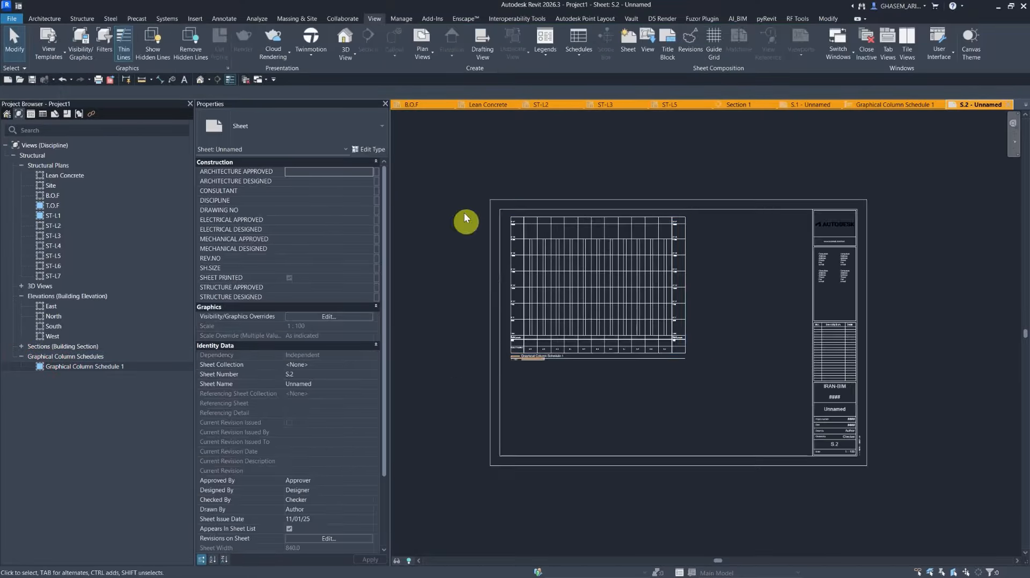
# Start a new Schedule/Quantities schedule for the Structural Columns category.
pyautogui.click(520, 152)
pyautogui.click(568, 51)
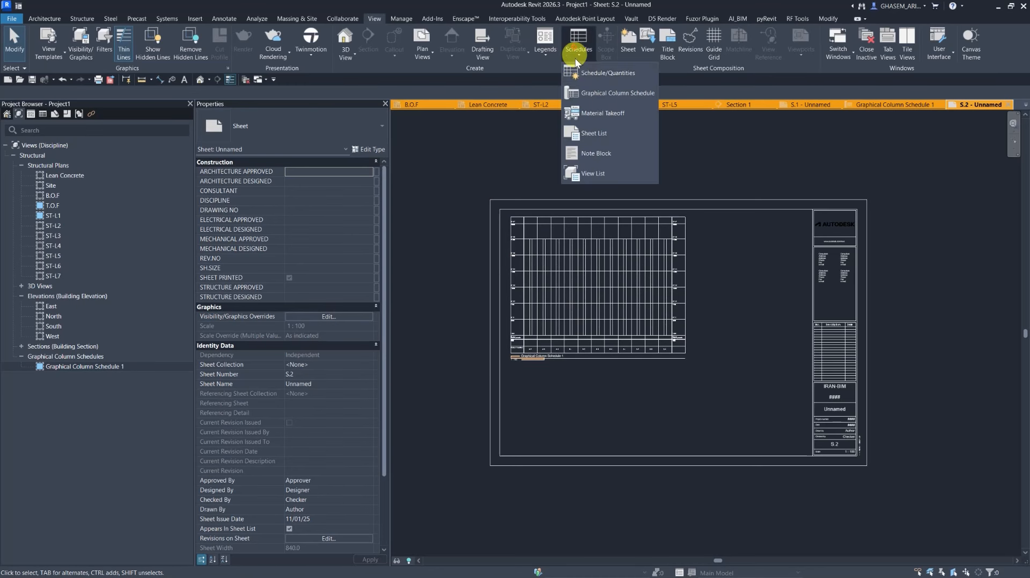
pyautogui.click(600, 73)
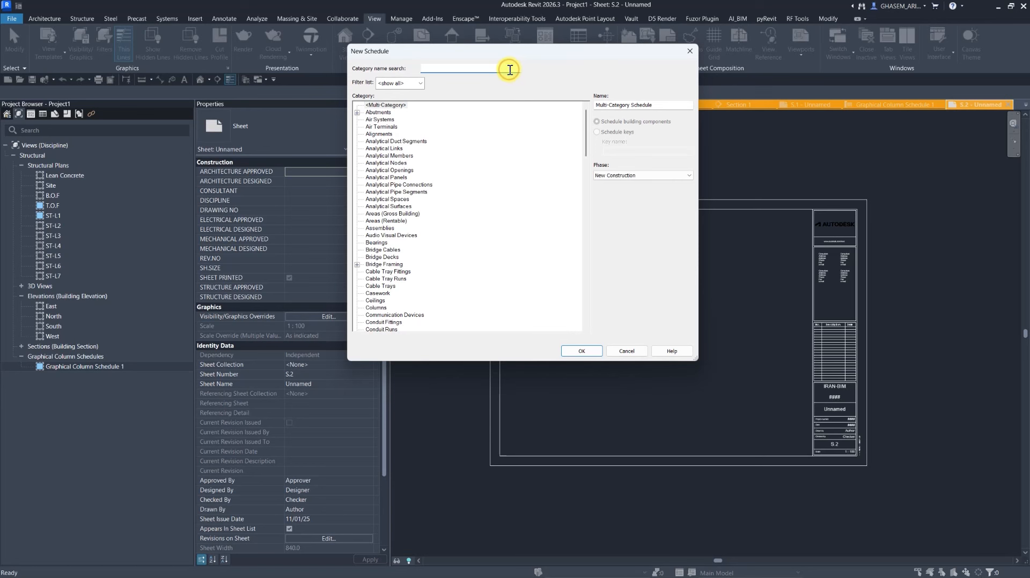
pyautogui.write('col')
pyautogui.click(388, 134)
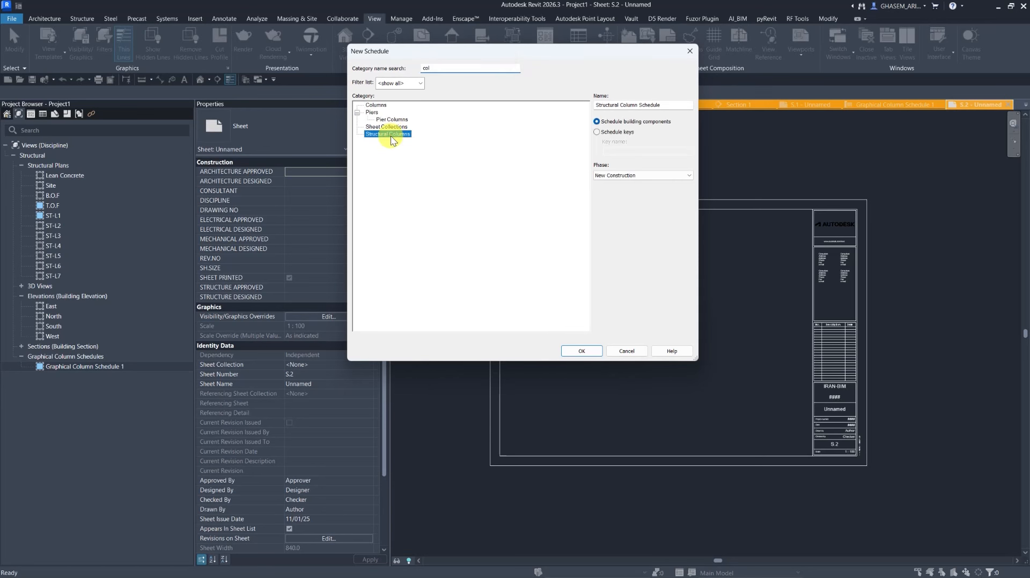
pyautogui.click(583, 352)
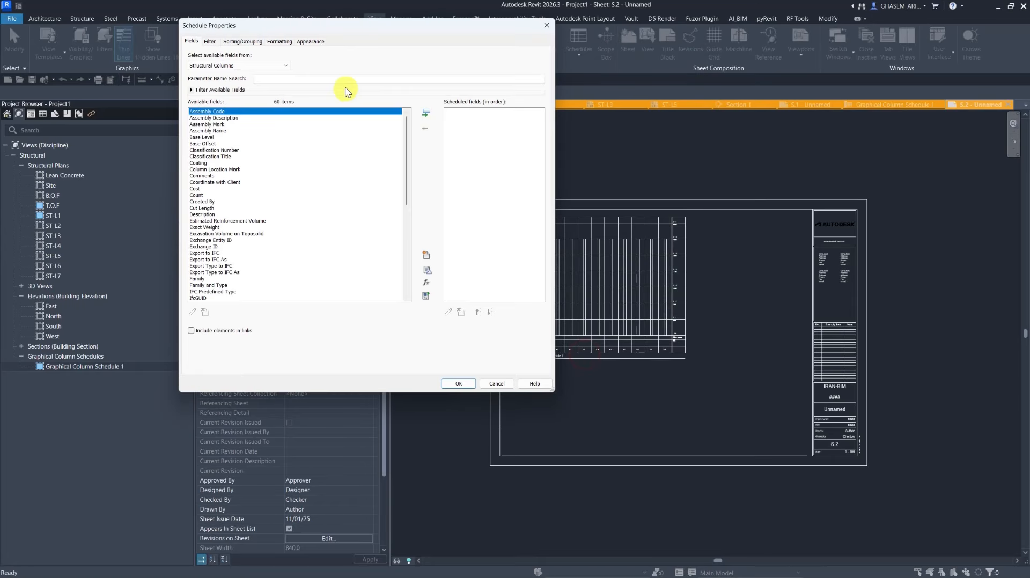
# Add the Type and Base Level fields to the structural column schedule.
pyautogui.write('typ')
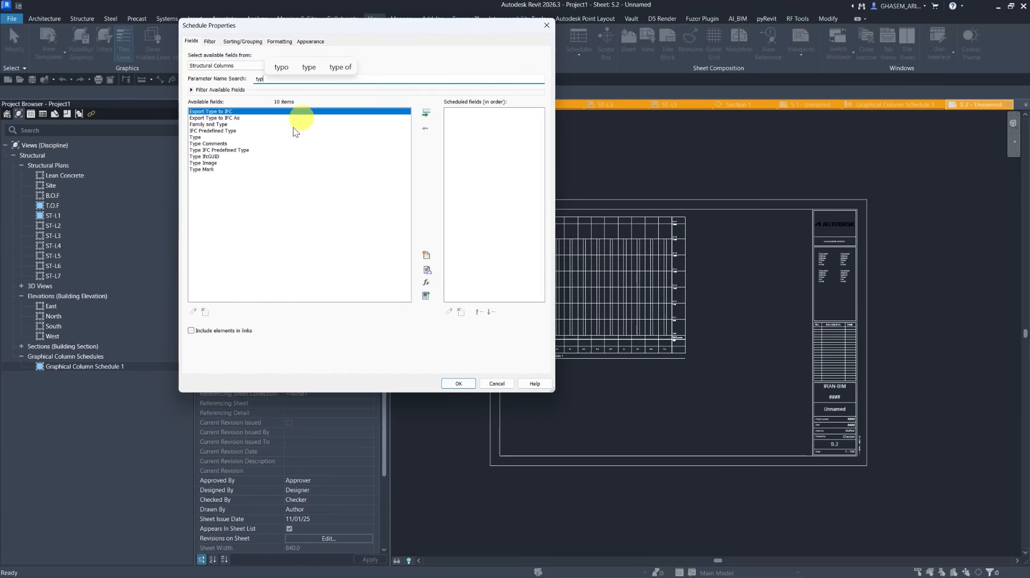
pyautogui.doubleClick(215, 139)
pyautogui.click(274, 80)
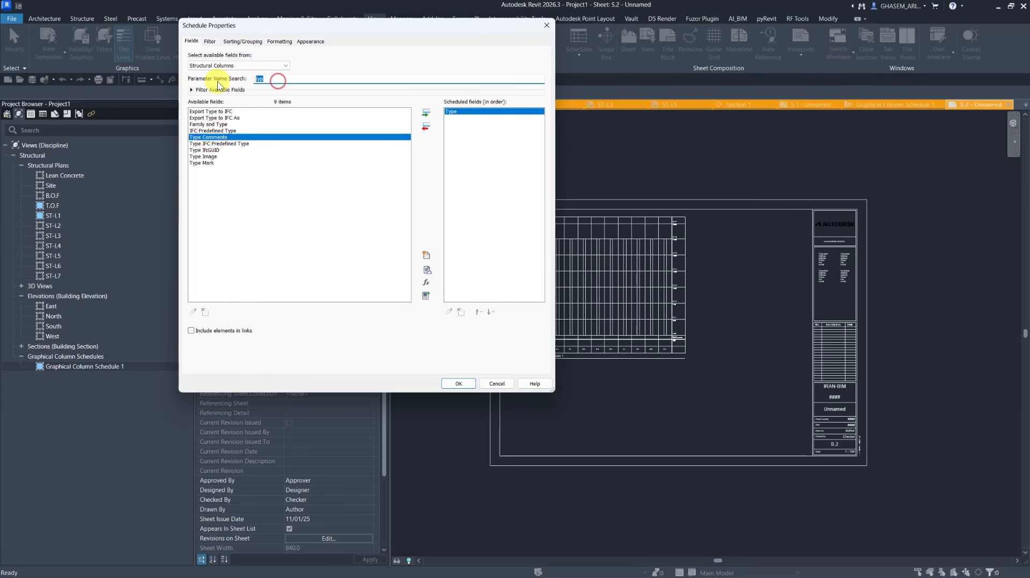
pyautogui.press('BackSpace')
pyautogui.press('BackSpace')
pyautogui.press('BackSpace')
pyautogui.write('le')
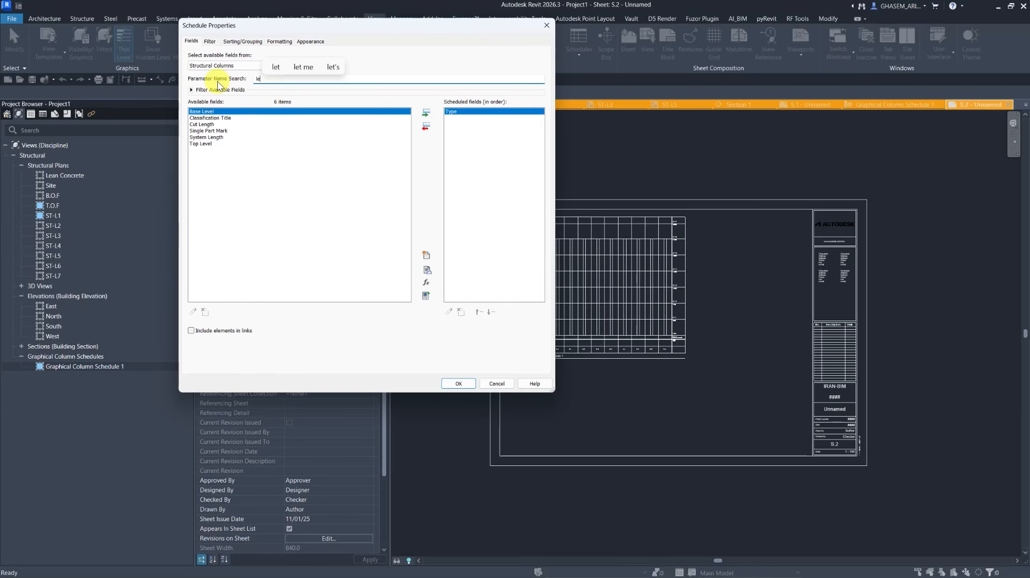
pyautogui.doubleClick(213, 111)
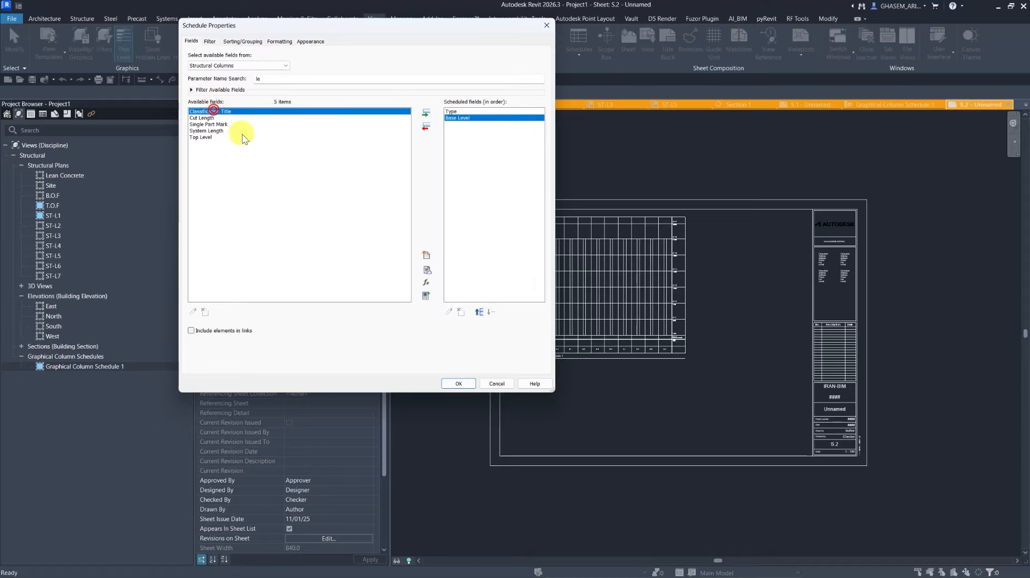
# Add the Top Level and Volume fields to the structural column schedule, searching for volume.
pyautogui.doubleClick(213, 138)
pyautogui.doubleClick(275, 78)
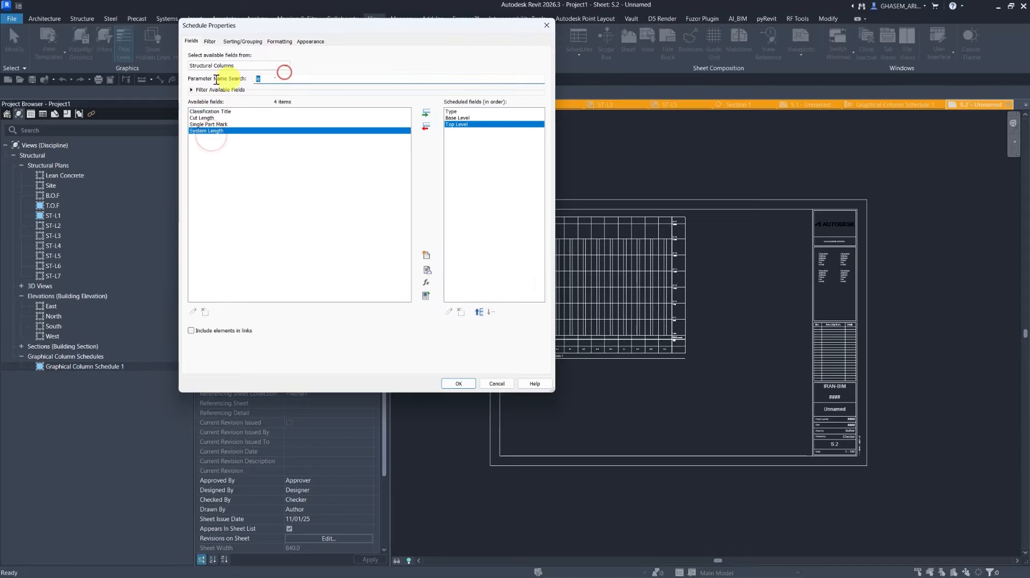
pyautogui.write('vo')
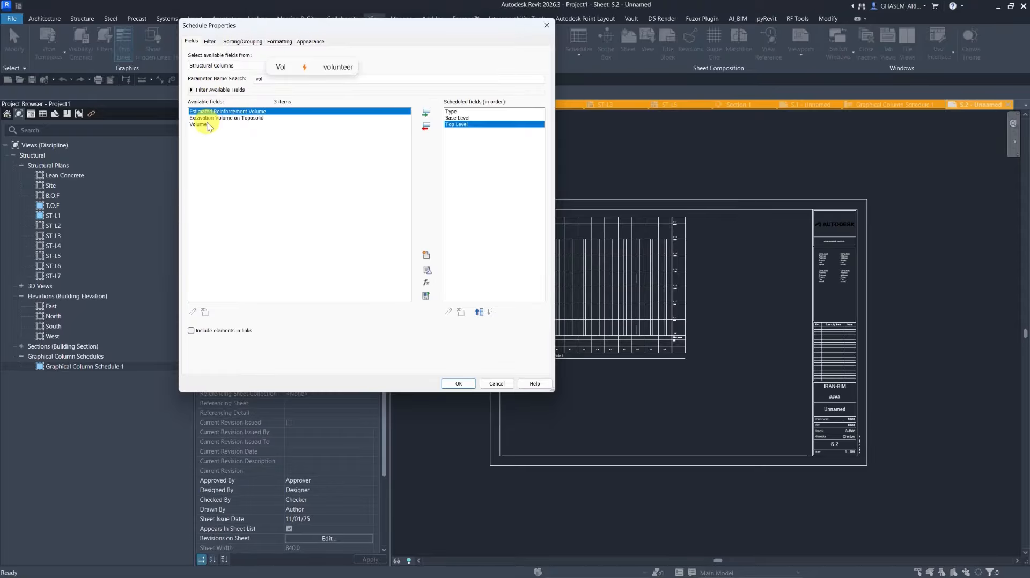
pyautogui.doubleClick(207, 124)
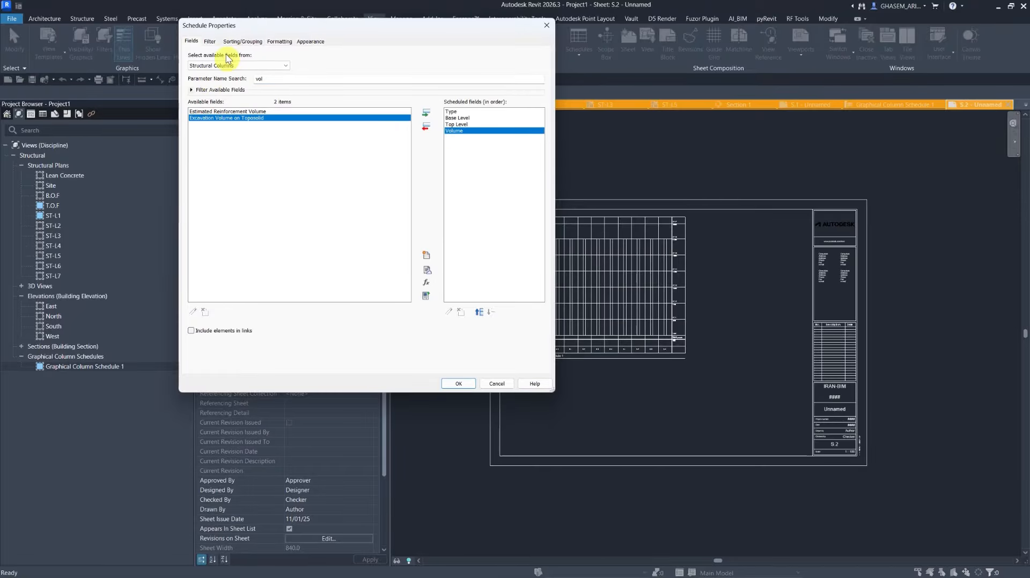
# Sort the schedule by Base Level and enable grand totals, then confirm the schedule properties.
pyautogui.click(248, 42)
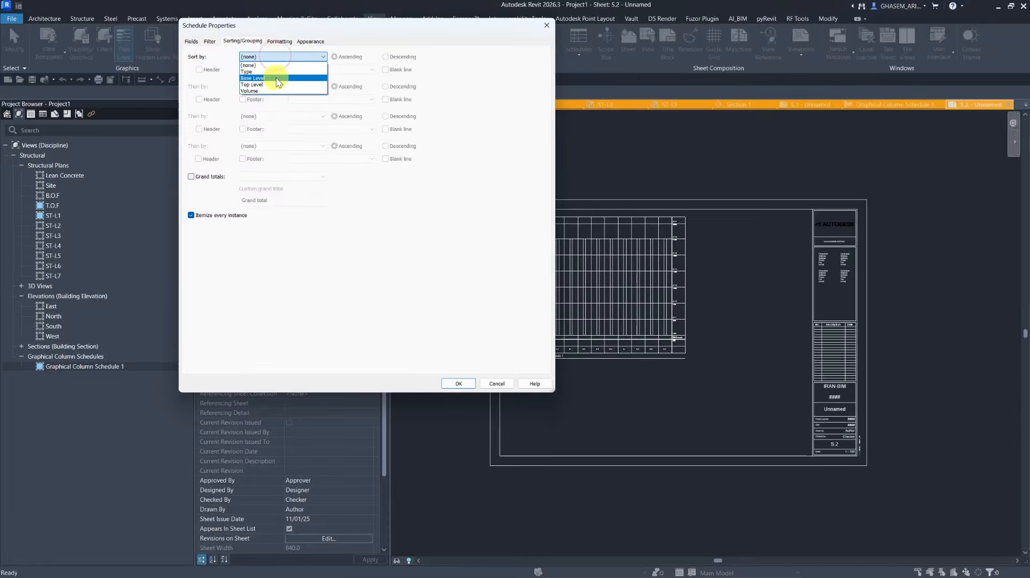
pyautogui.click(275, 75)
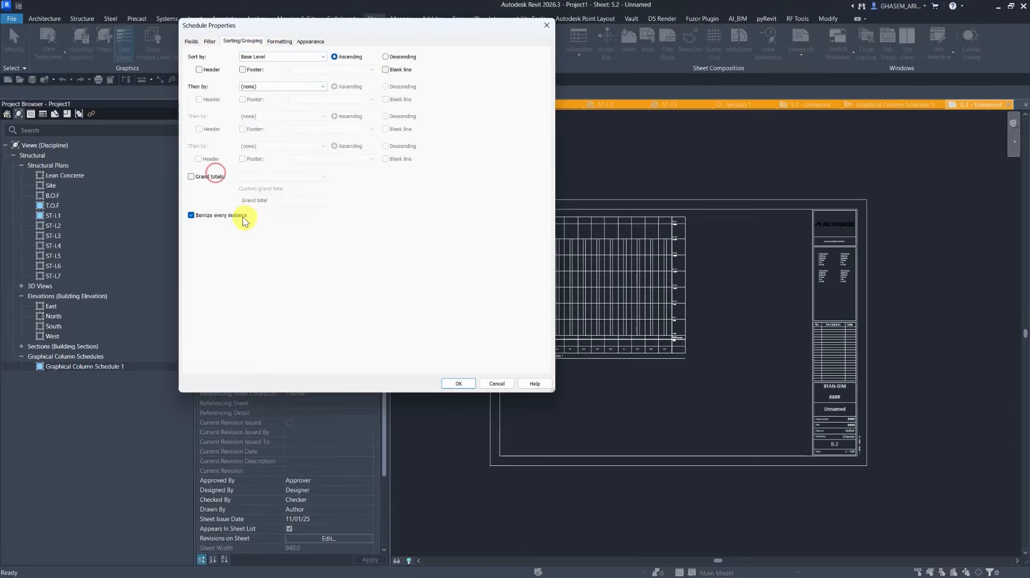
pyautogui.click(203, 180)
pyautogui.click(460, 384)
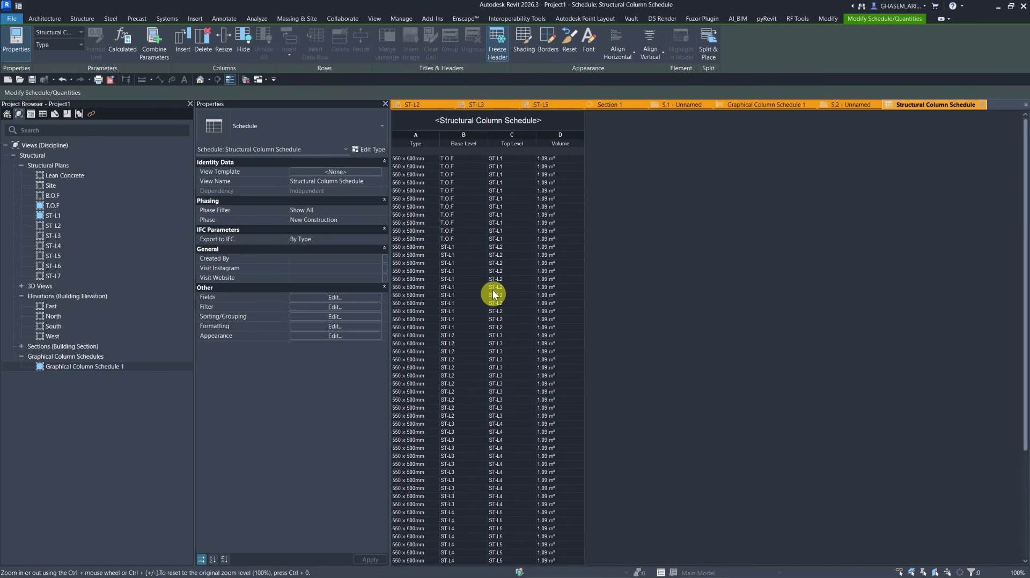
# Reopen the schedule properties and add a blank line between the Base Level sort groups.
pyautogui.click(344, 296)
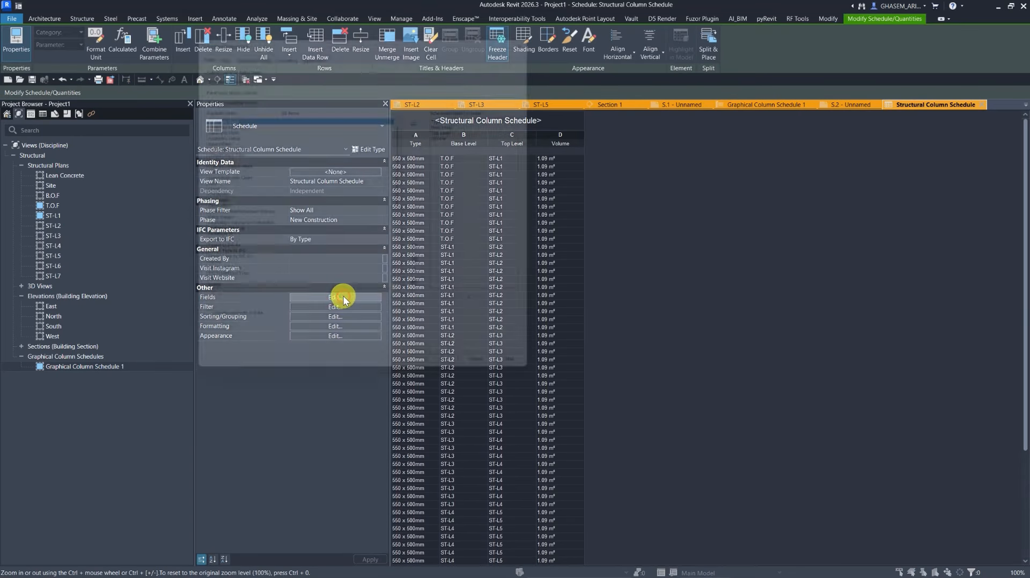
pyautogui.moveTo(450, 27); pyautogui.dragTo(279, 32)
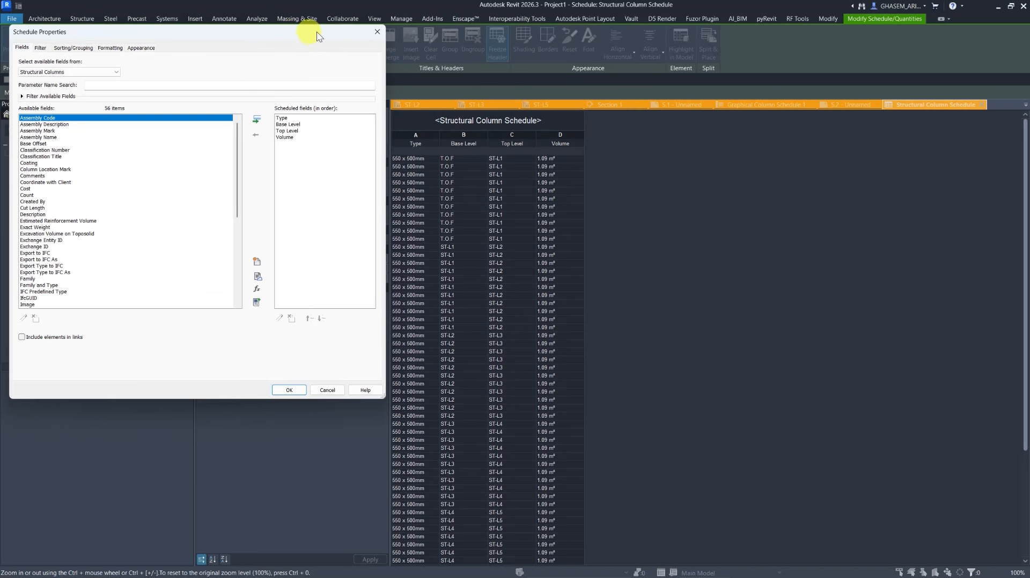
pyautogui.click(73, 48)
pyautogui.moveTo(73, 31); pyautogui.dragTo(227, 31)
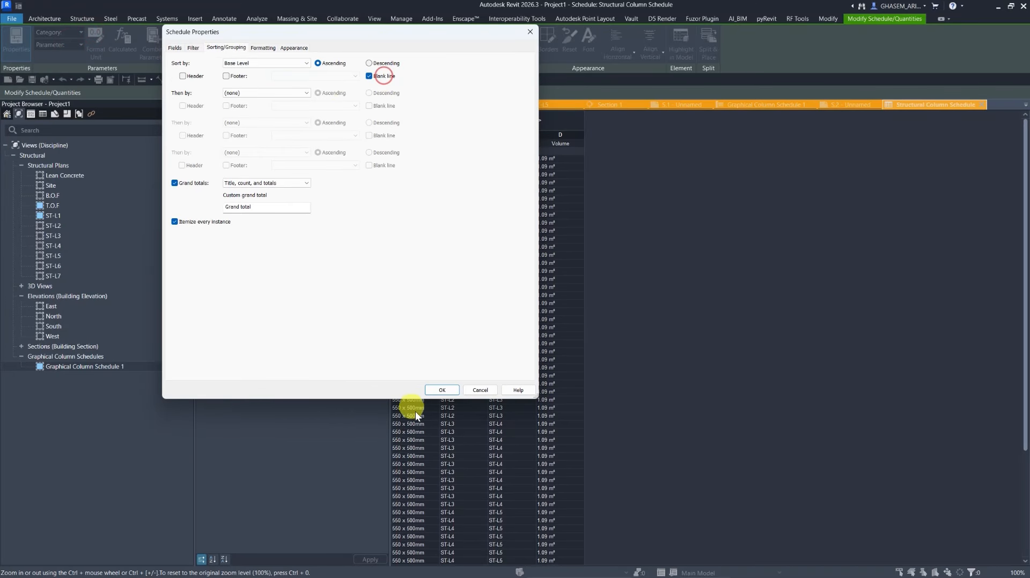
pyautogui.click(442, 390)
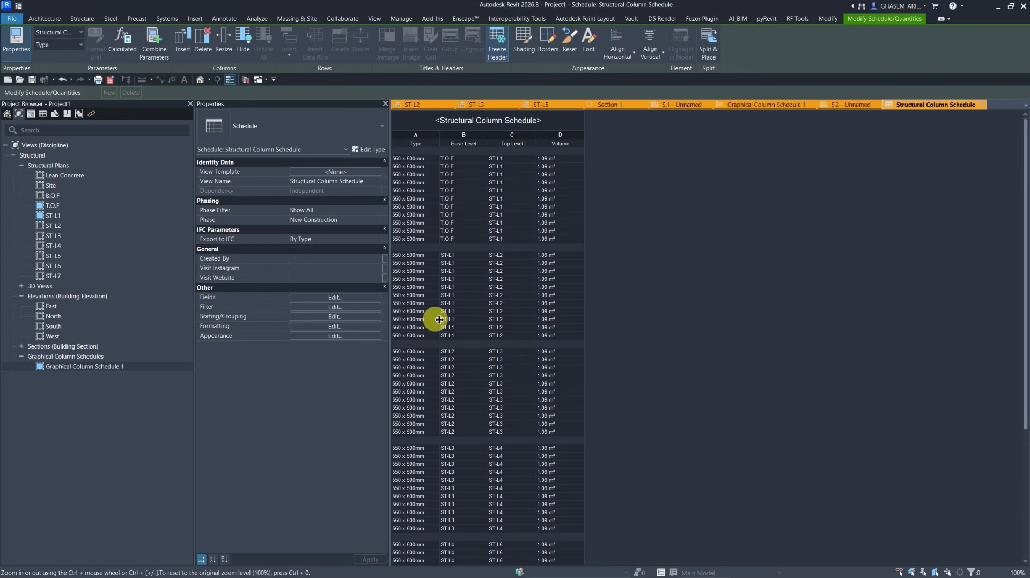
# Turn off itemizing every instance and set the Volume field to calculate totals.
pyautogui.click(342, 298)
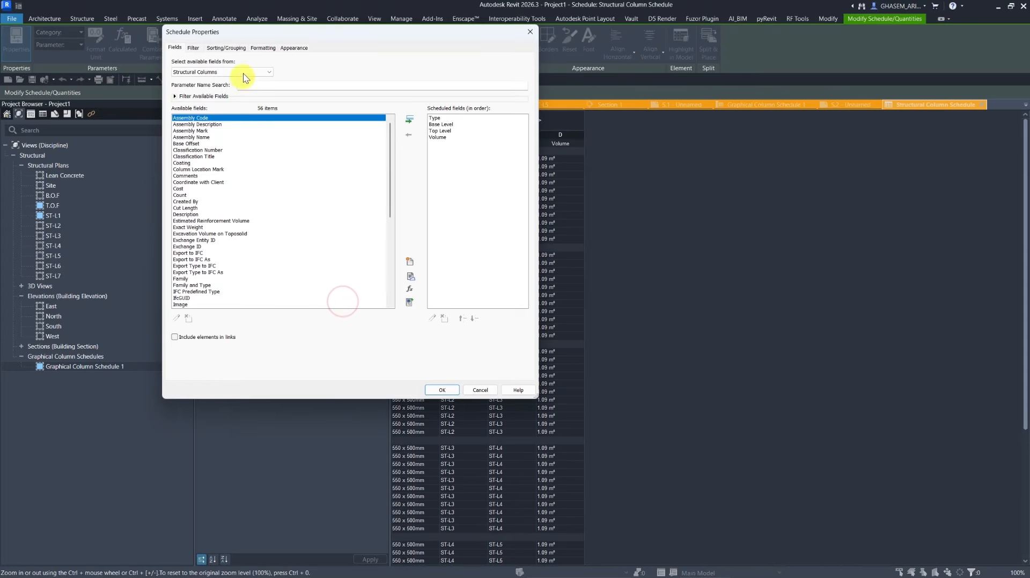
pyautogui.click(263, 48)
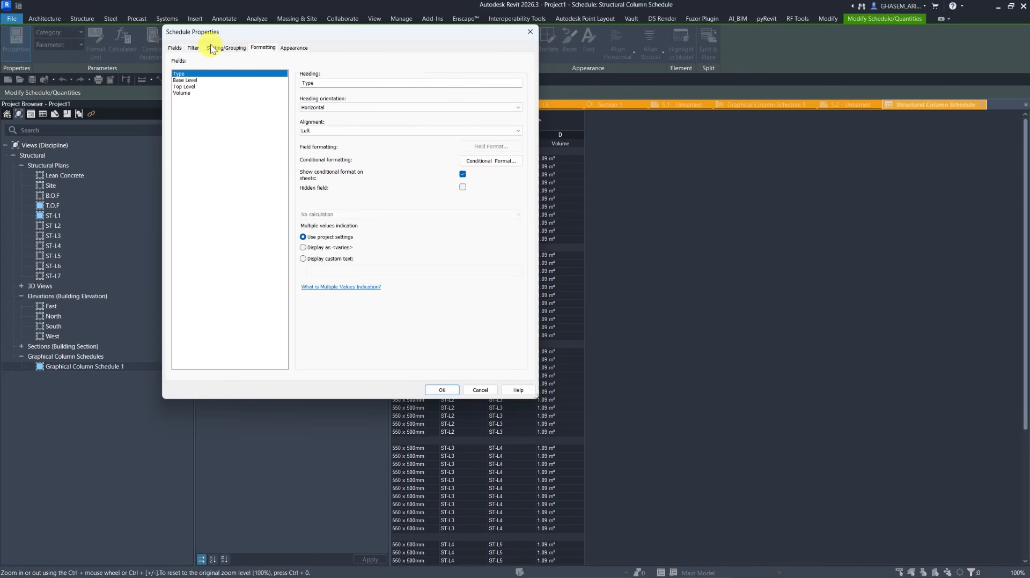
pyautogui.click(213, 48)
pyautogui.click(263, 48)
pyautogui.click(185, 93)
pyautogui.click(338, 215)
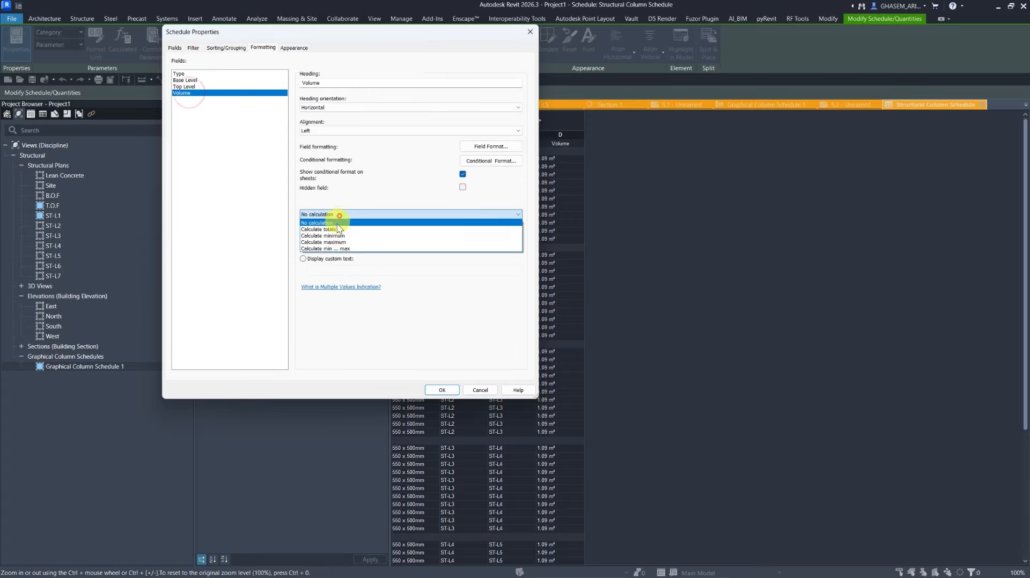
pyautogui.click(337, 230)
pyautogui.click(442, 390)
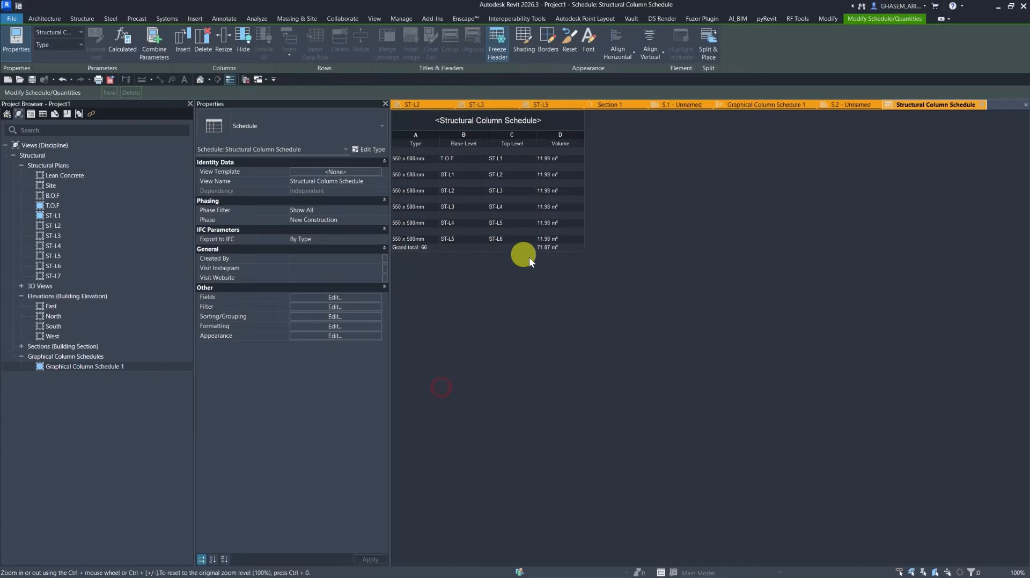
# Place the Structural Column Schedule on sheet S.2 to the right of the graphical column schedule.
pyautogui.click(850, 105)
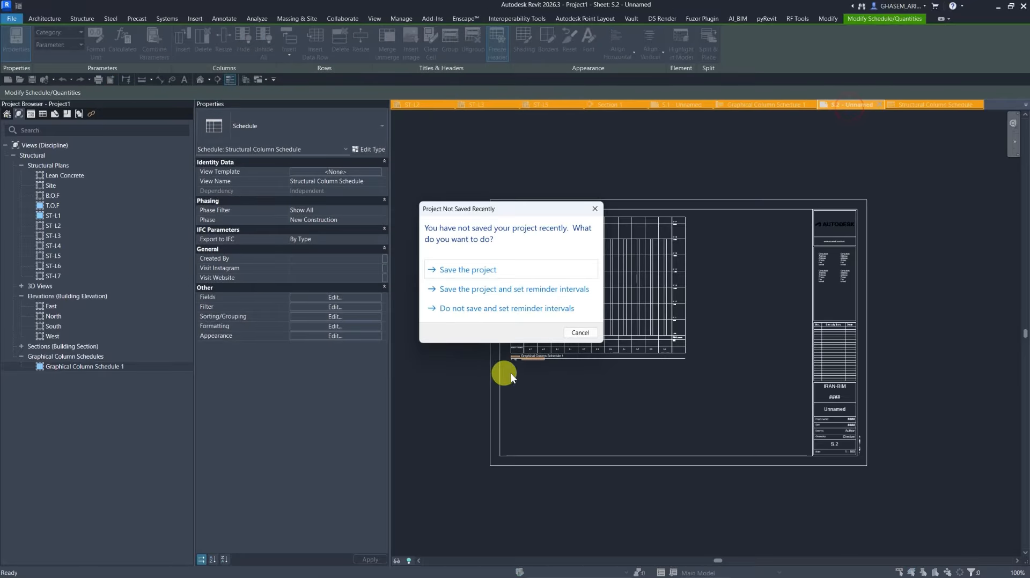
pyautogui.click(581, 332)
pyautogui.click(43, 113)
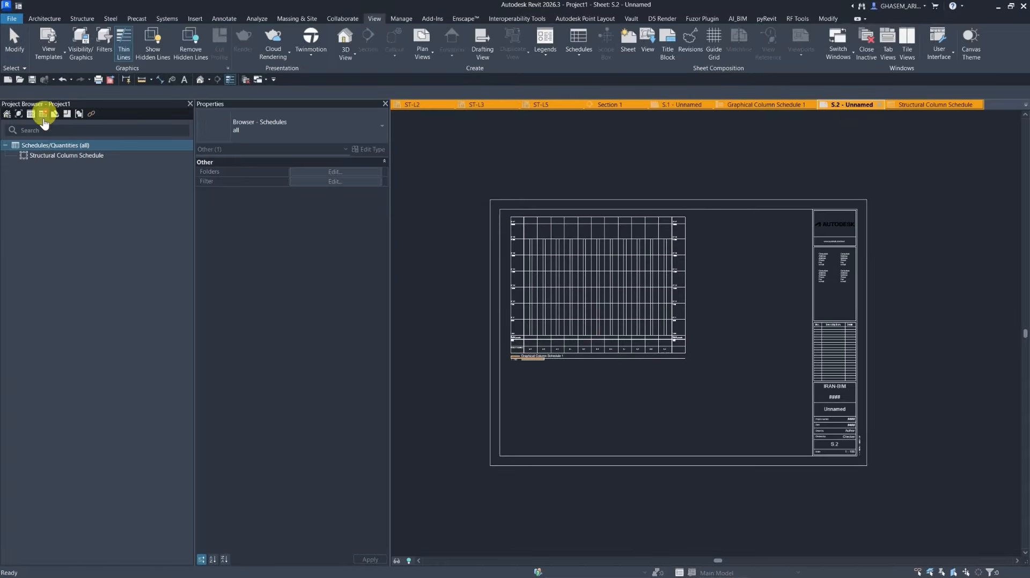
pyautogui.moveTo(56, 156); pyautogui.dragTo(744, 298)
pyautogui.click(730, 262)
pyautogui.scroll(4, 699, 222)
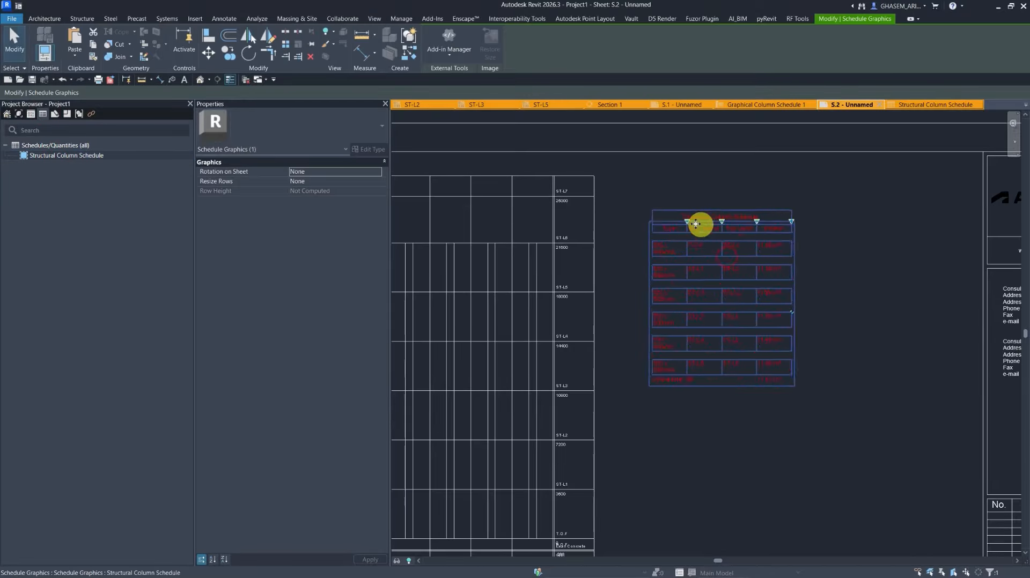
pyautogui.click(912, 276)
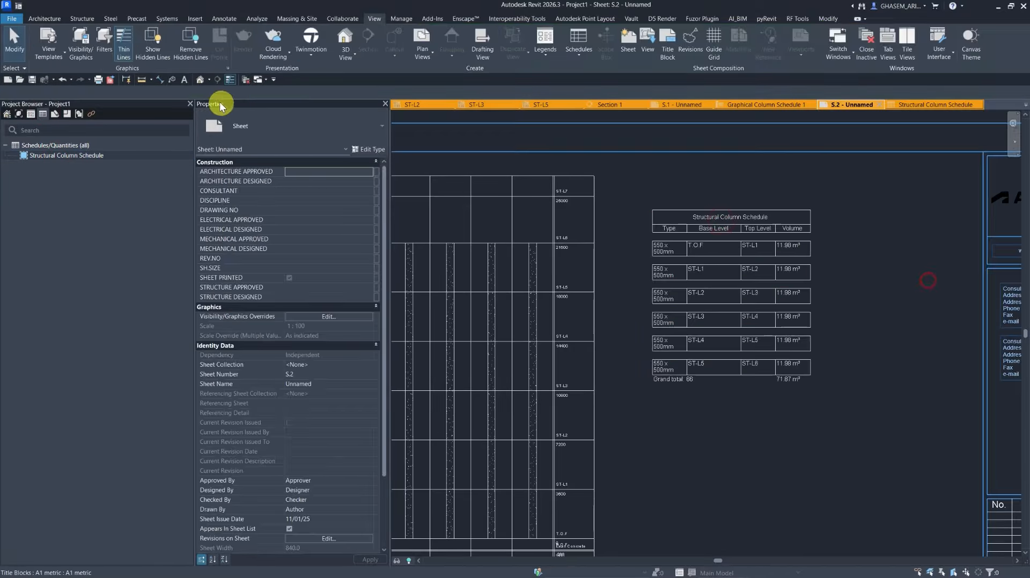
# Open the default 3D view and set its detail level to Fine.
pyautogui.click(208, 78)
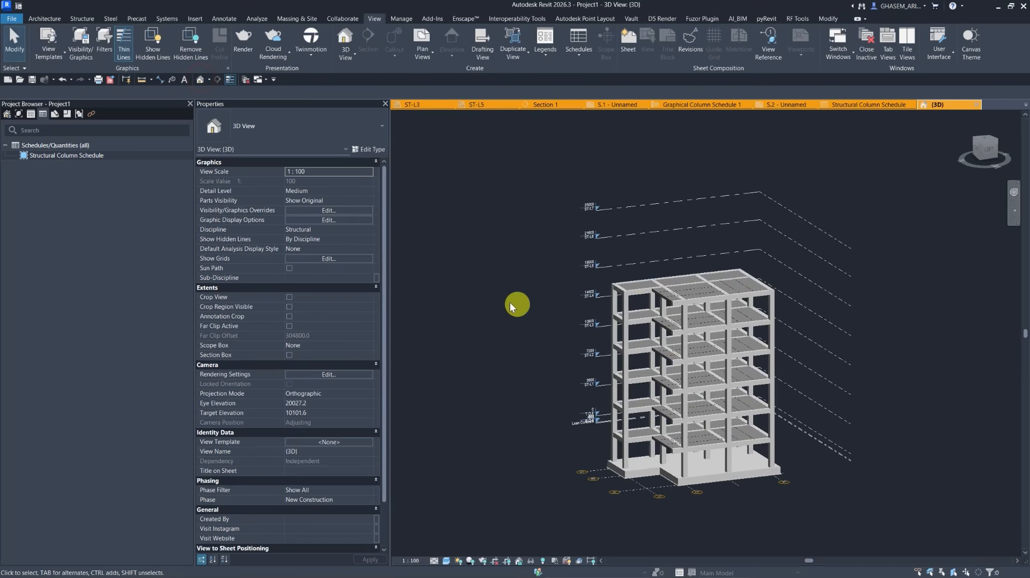
pyautogui.keyDown('shift'); pyautogui.moveTo(591, 348); pyautogui.dragTo(435, 438, button='middle'); pyautogui.keyUp('shift')
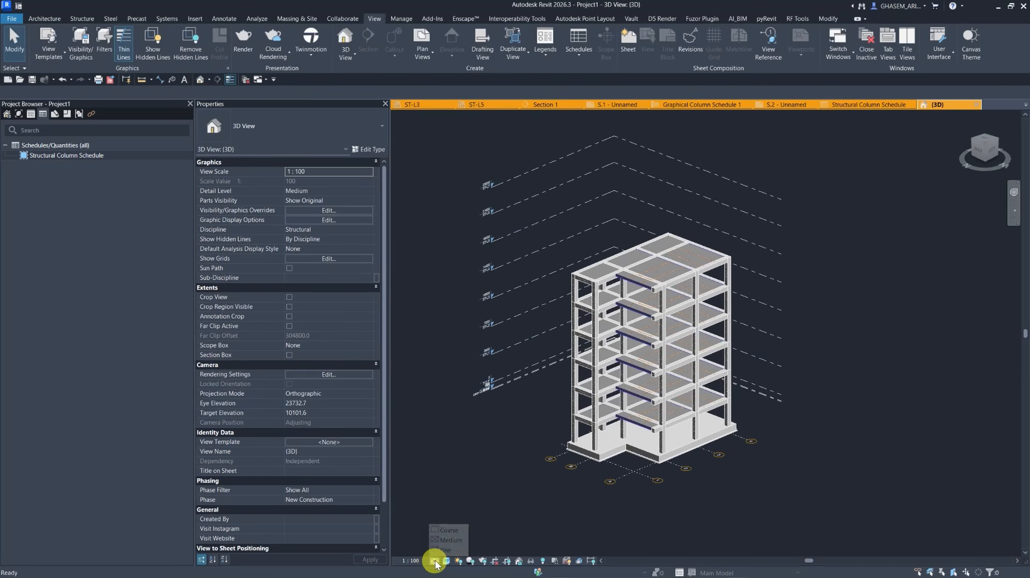
pyautogui.click(436, 558)
pyautogui.click(445, 561)
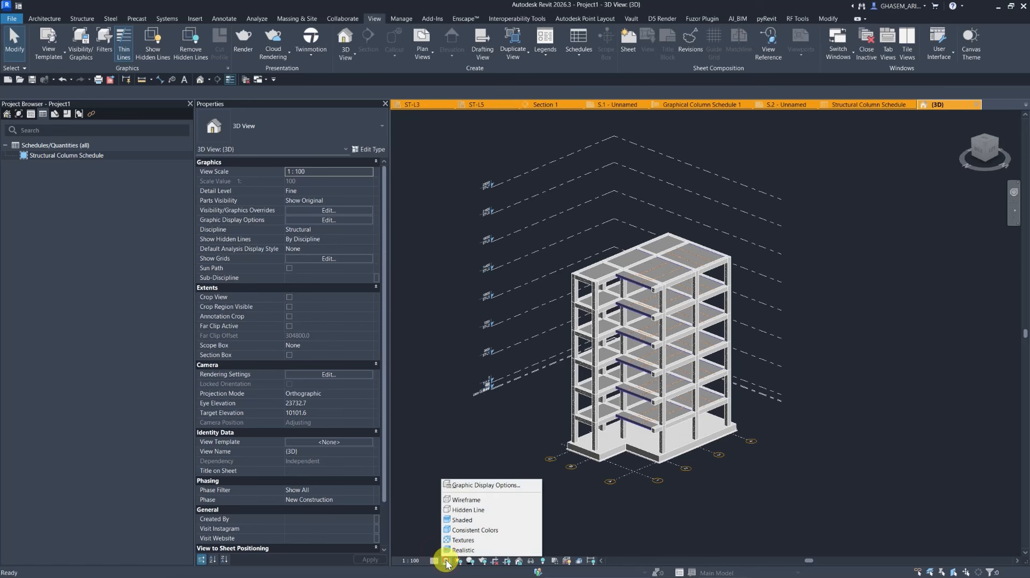
# In Graphic Display Options, turn off cast shadows and turn on ambient shadows for the 3D view.
pyautogui.click(478, 488)
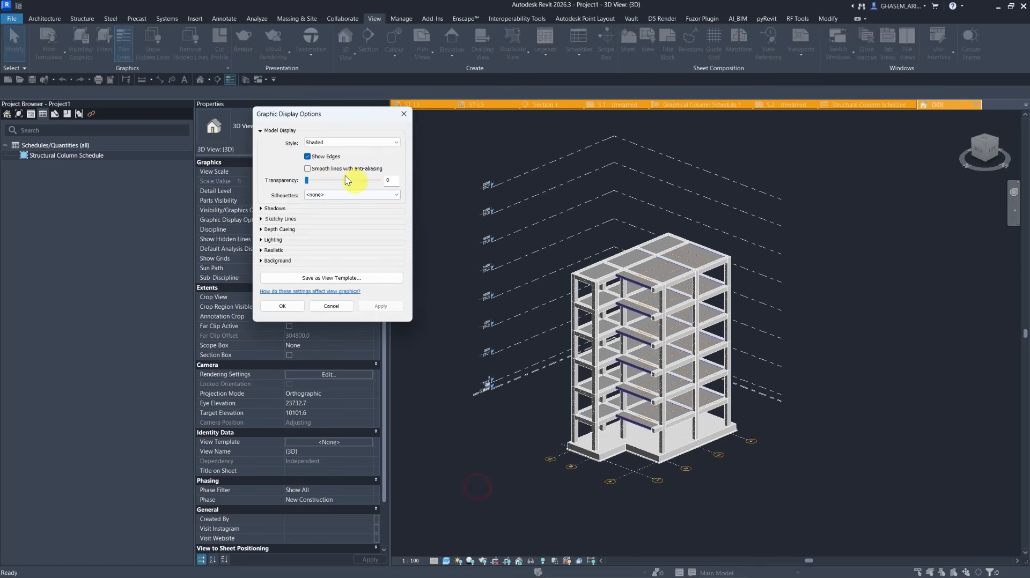
pyautogui.click(262, 209)
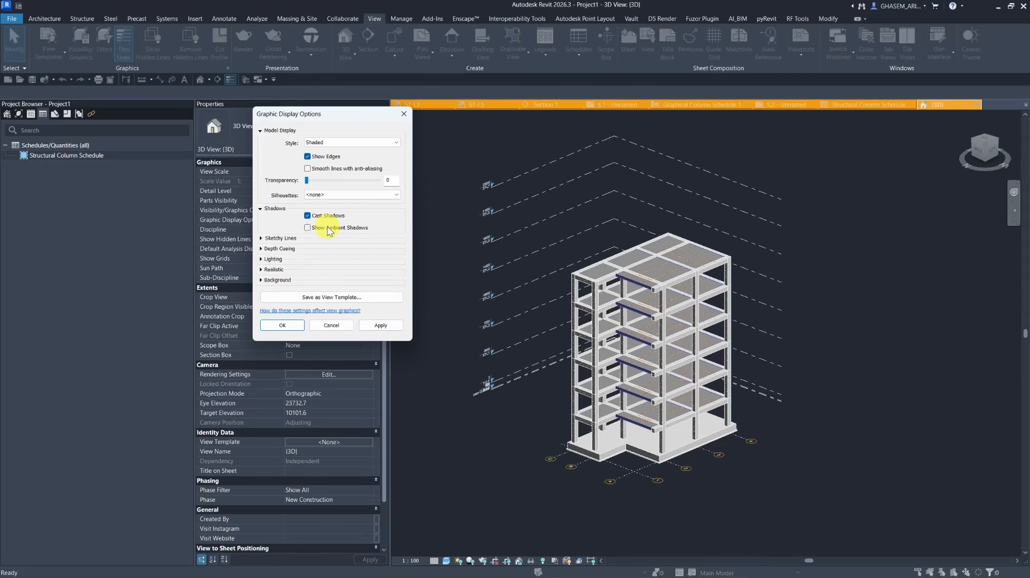
pyautogui.click(385, 325)
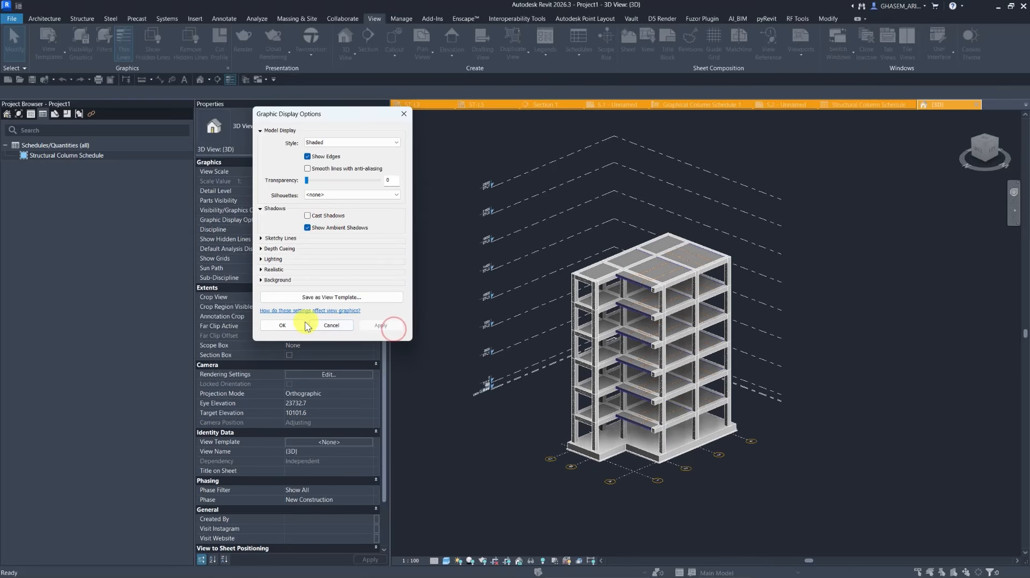
pyautogui.click(289, 324)
# Switch the 3D view to a wireframe visual style.
pyautogui.keyDown('shift'); pyautogui.moveTo(490, 423); pyautogui.dragTo(703, 398, button='middle'); pyautogui.keyUp('shift')
pyautogui.scroll(4, 768, 314)
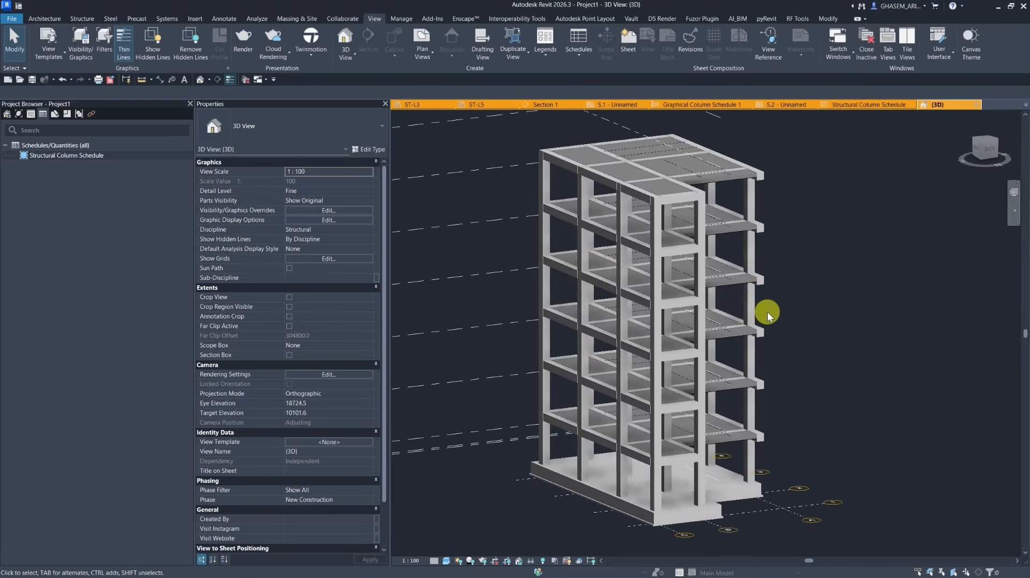
pyautogui.keyDown('shift'); pyautogui.moveTo(781, 365); pyautogui.dragTo(633, 429, button='middle'); pyautogui.keyUp('shift')
pyautogui.scroll(-3, 766, 350)
pyautogui.click(446, 561)
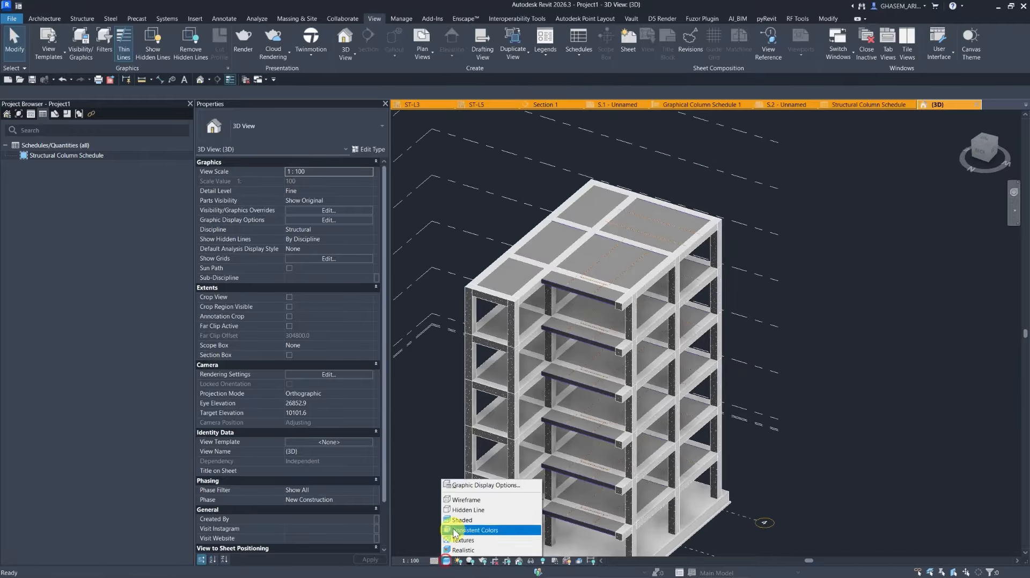
pyautogui.click(459, 511)
# Return the 3D view to a solid visual style to inspect the frame.
pyautogui.keyDown('shift'); pyautogui.moveTo(478, 444); pyautogui.dragTo(692, 453, button='middle'); pyautogui.keyUp('shift')
pyautogui.click(447, 561)
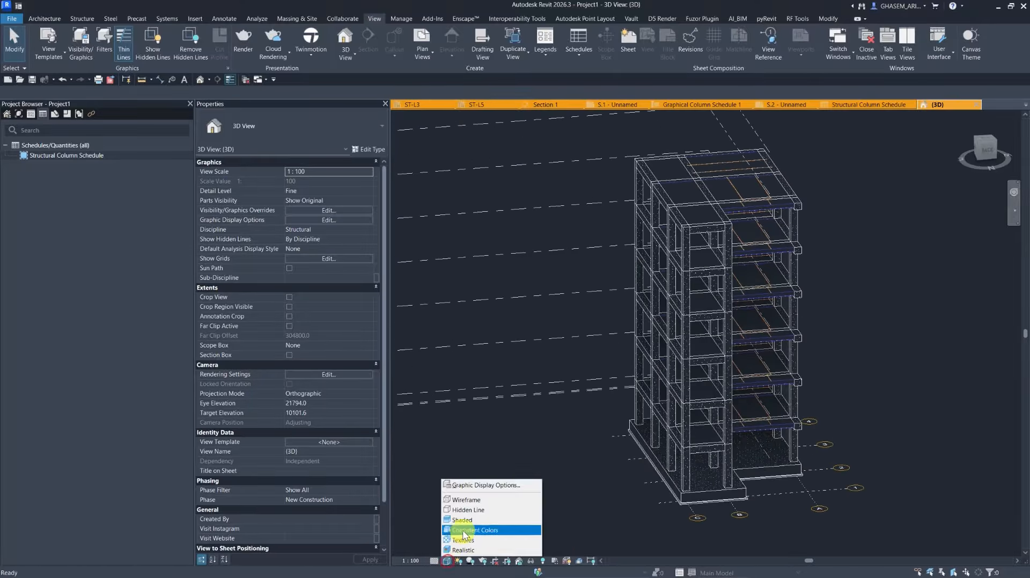
pyautogui.click(472, 500)
pyautogui.keyDown('shift'); pyautogui.moveTo(479, 499); pyautogui.dragTo(794, 403, button='middle'); pyautogui.keyUp('shift')
pyautogui.scroll(3, 907, 326)
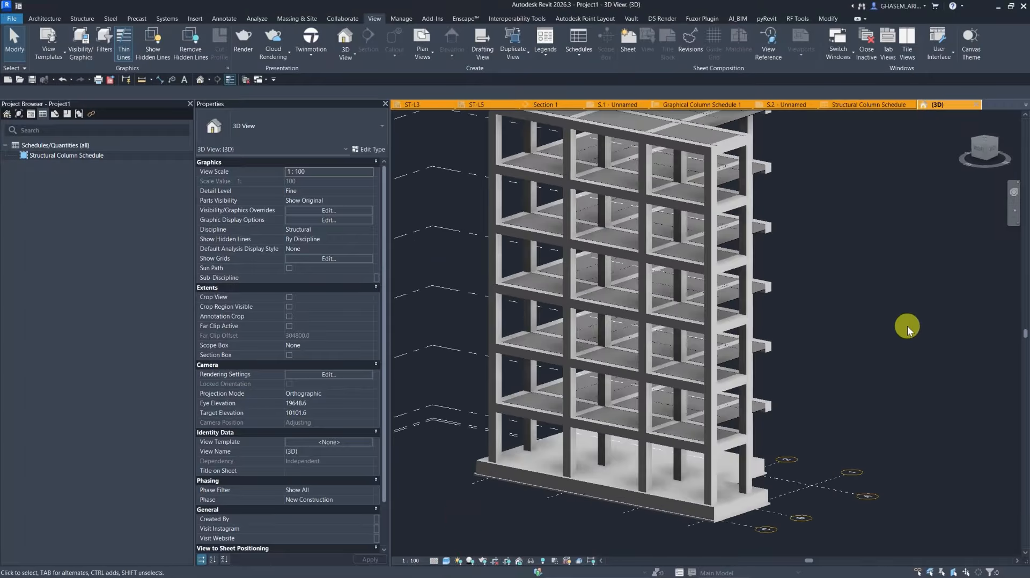